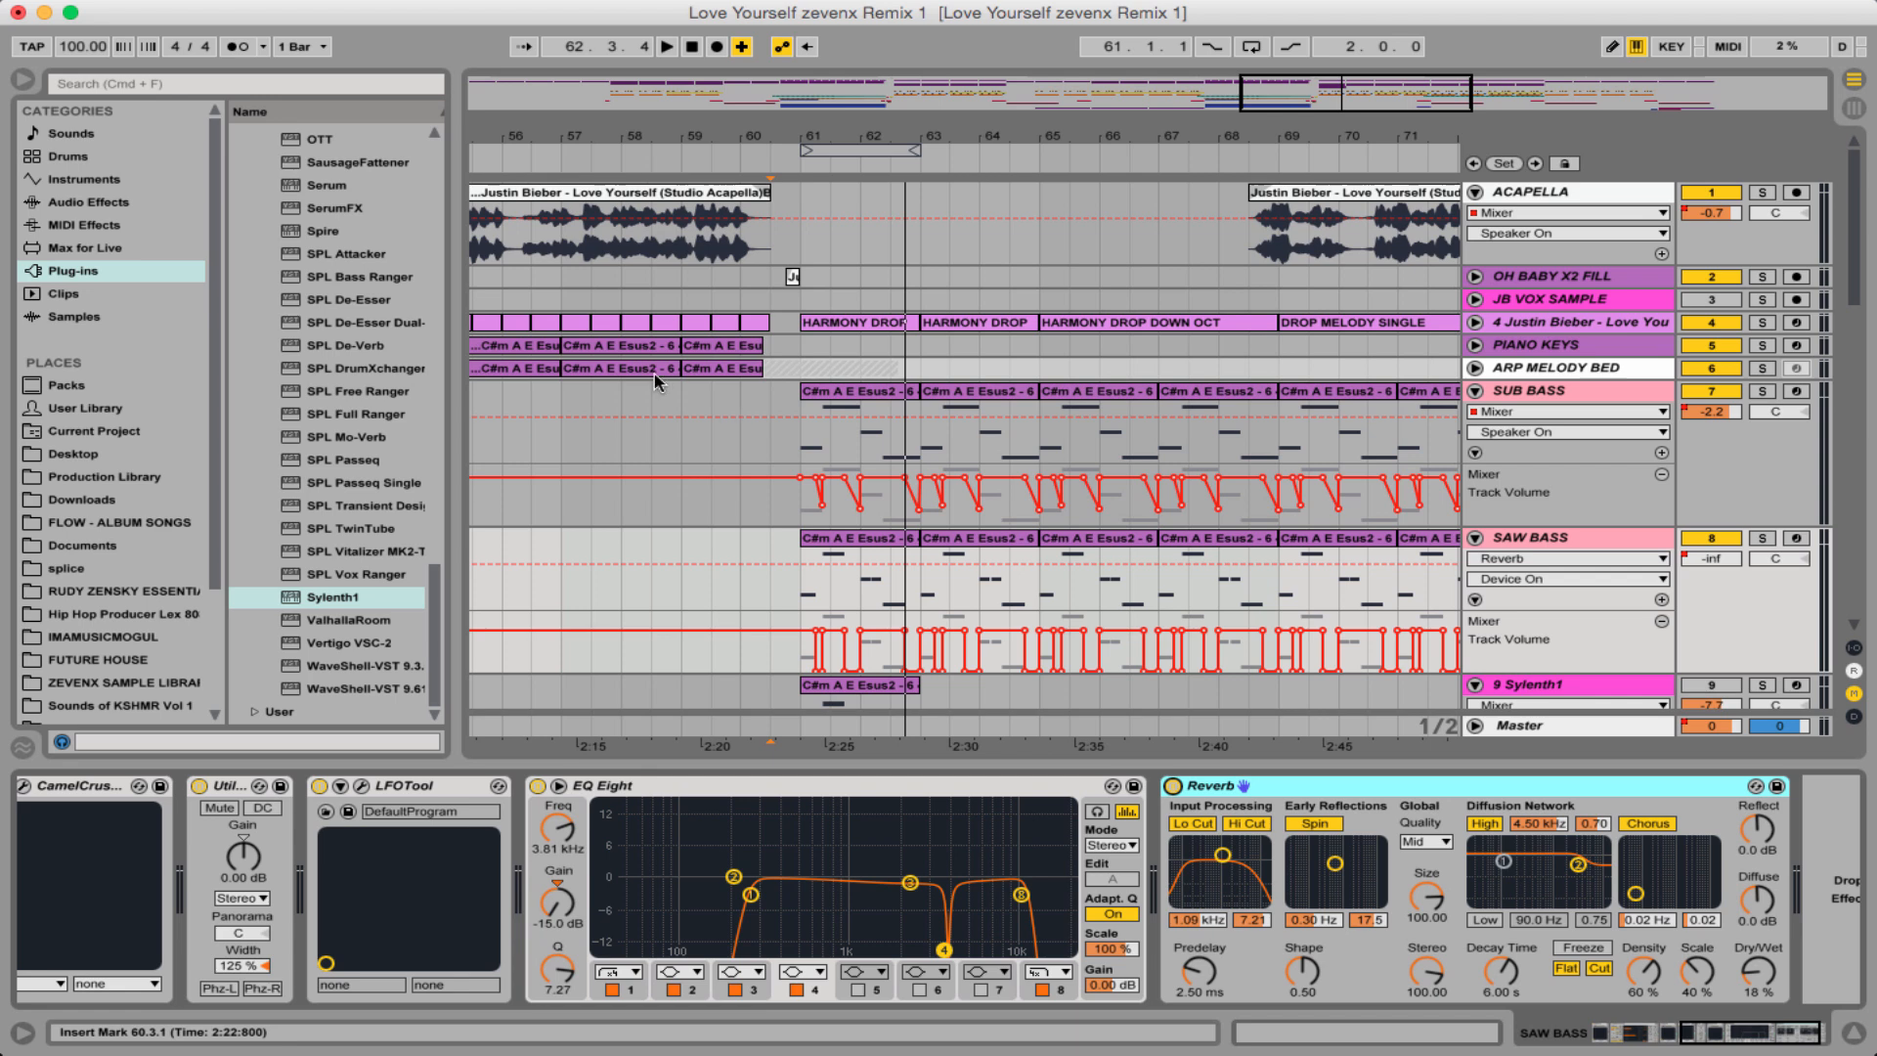
- Play the full arrangement from bar 59 through the start of the drop and stop playback
click(671, 400)
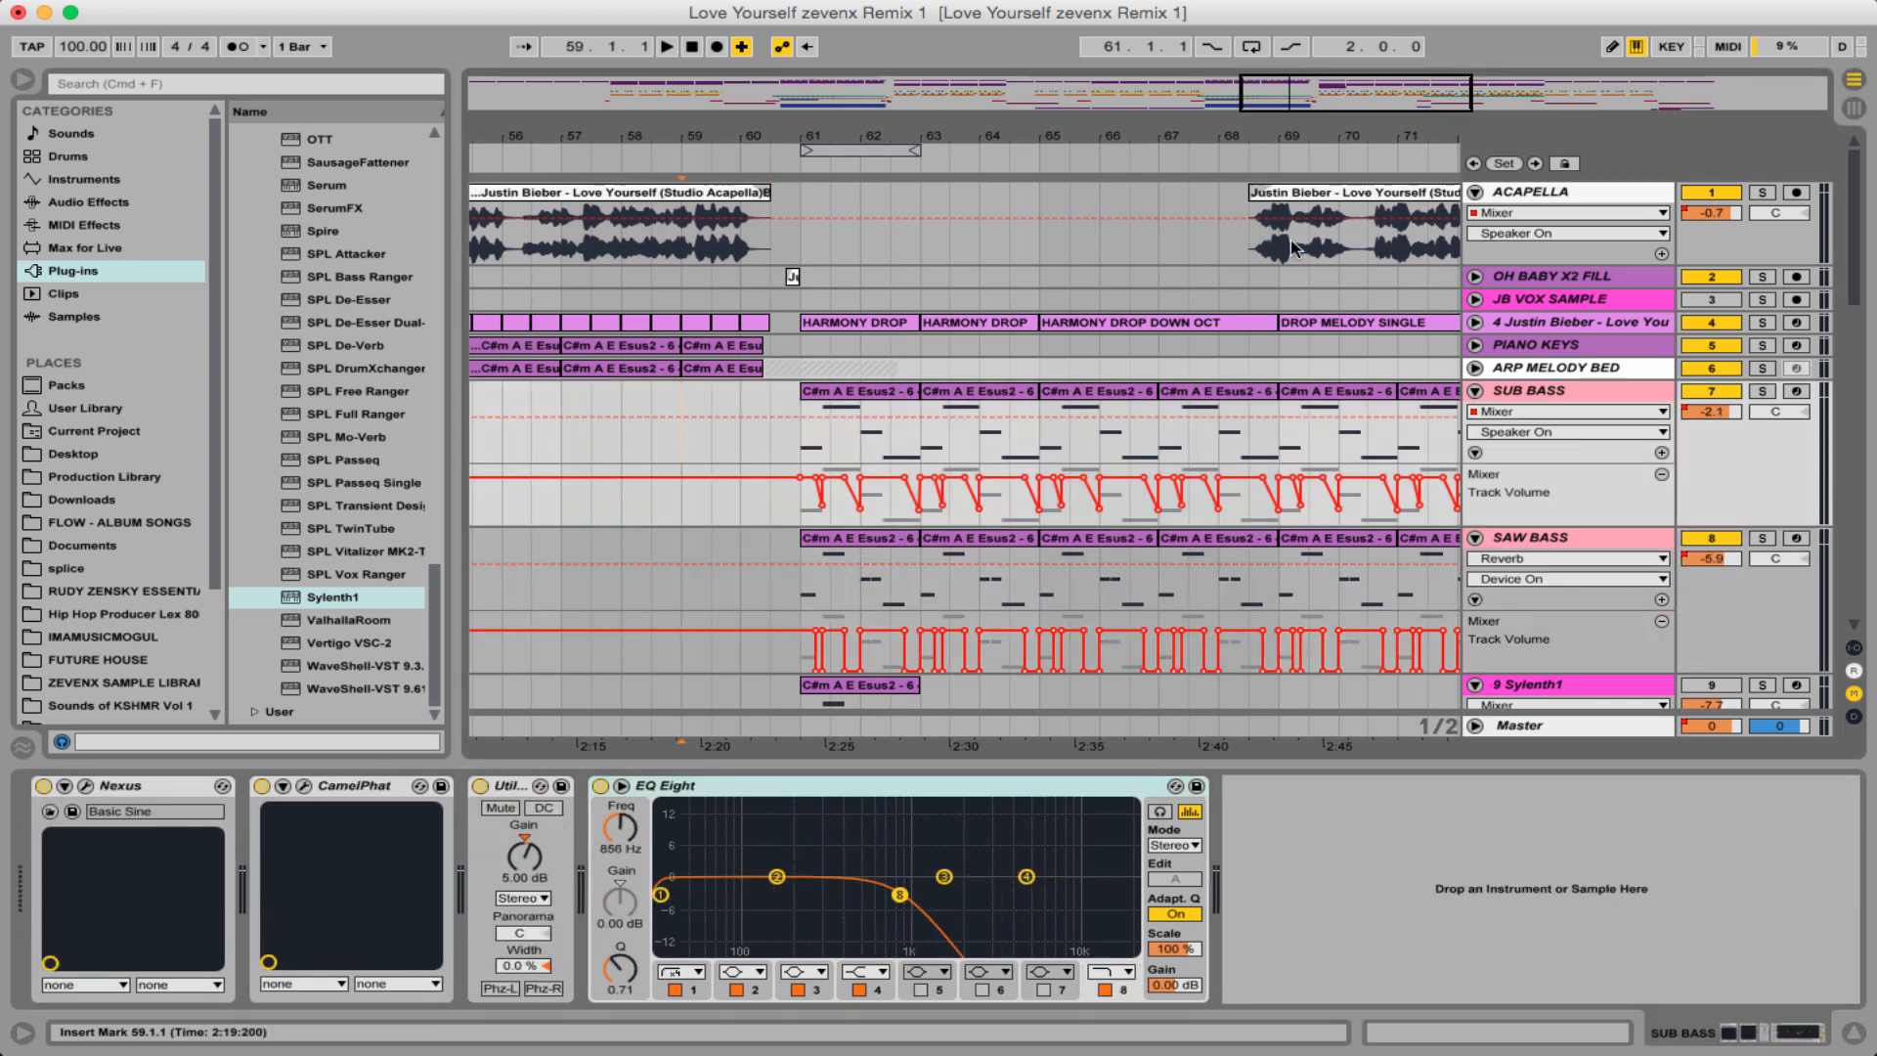
key(space)
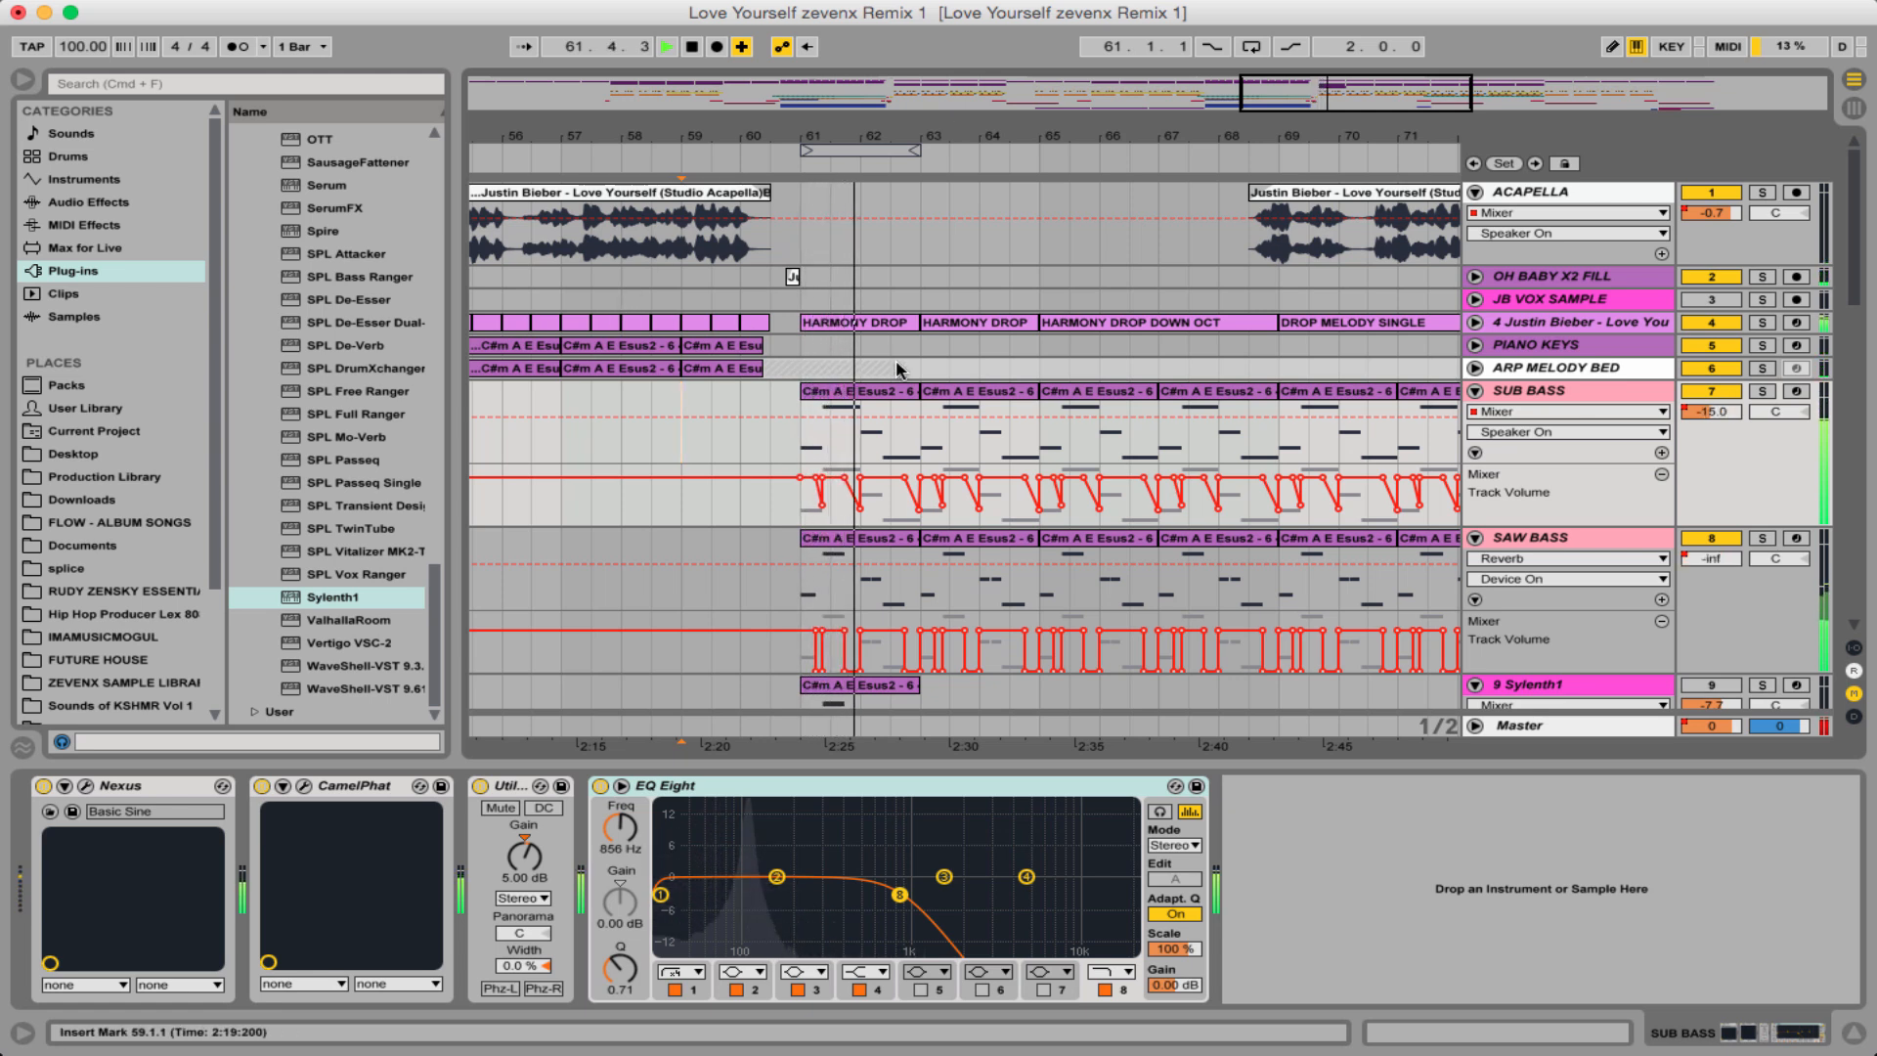
scroll(899, 370, down, 3)
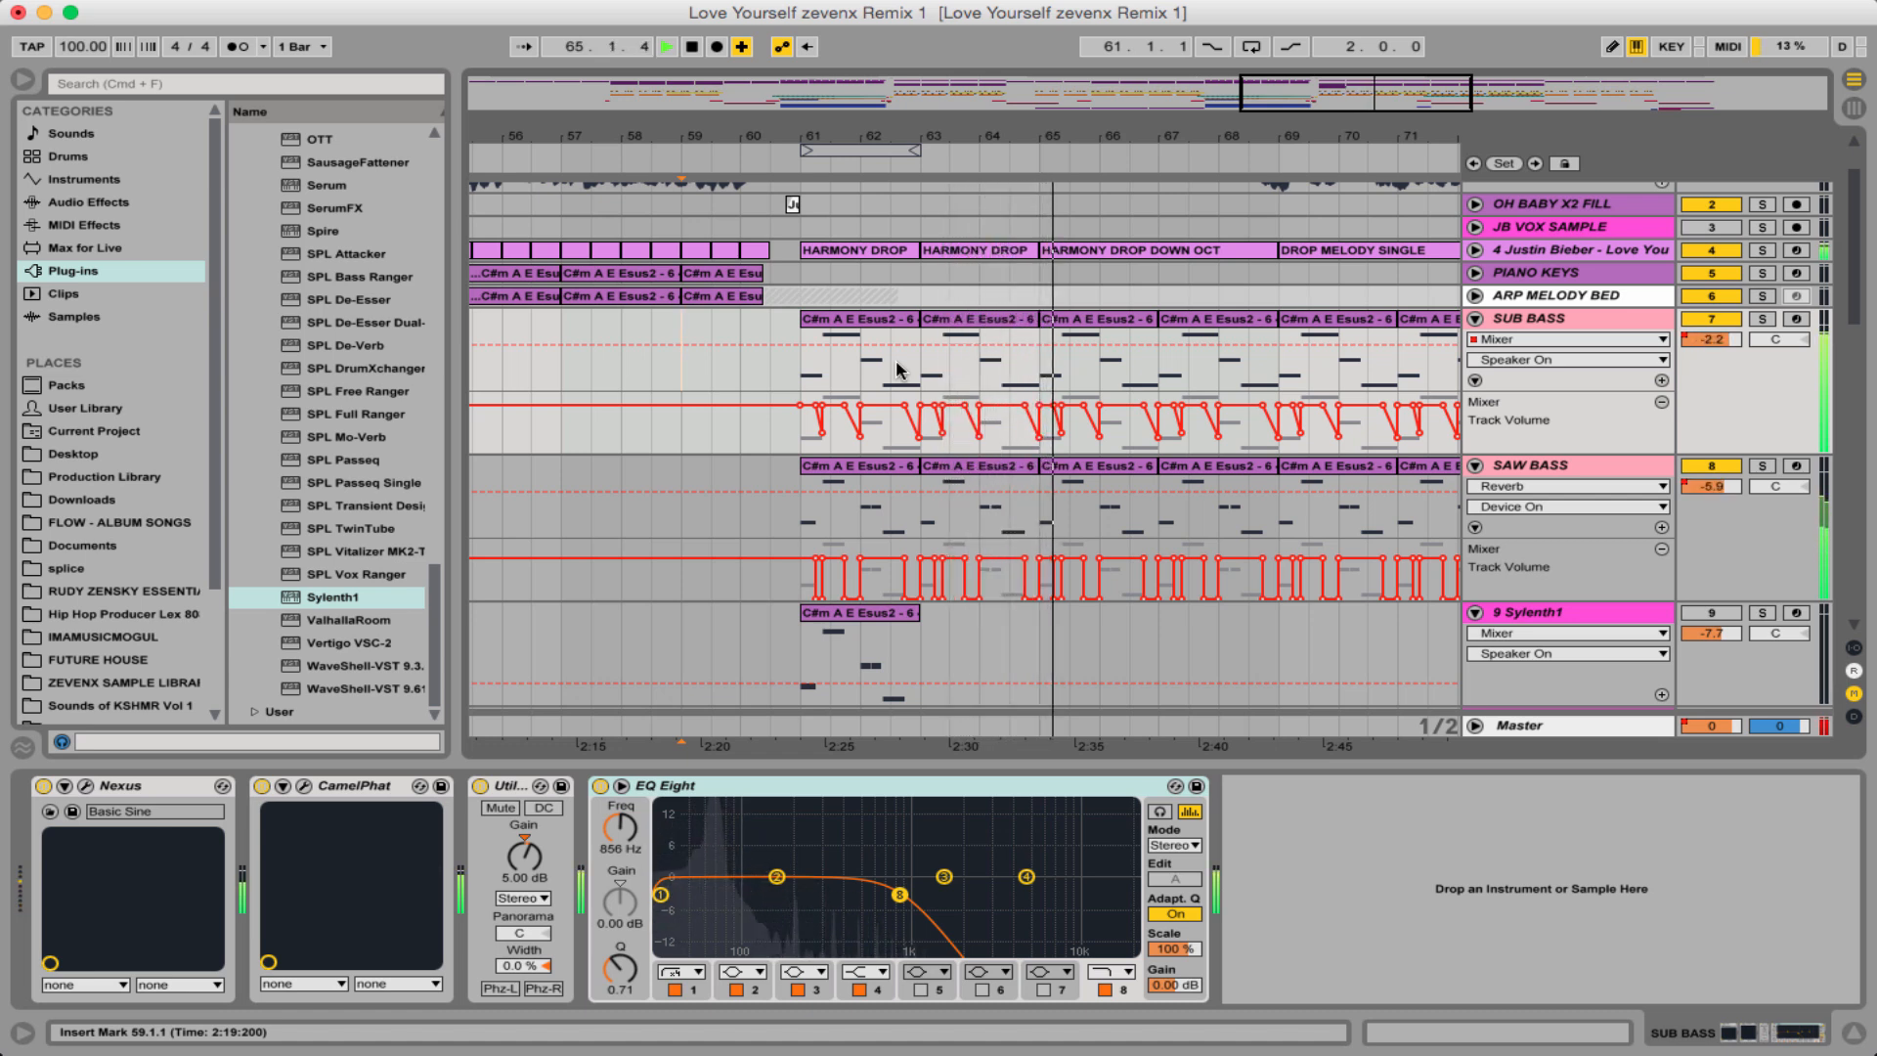
key(space)
- Solo SUB BASS and SAW BASS, listen to them from 60.3.1 into the drop, and clear both solos
click(1763, 319)
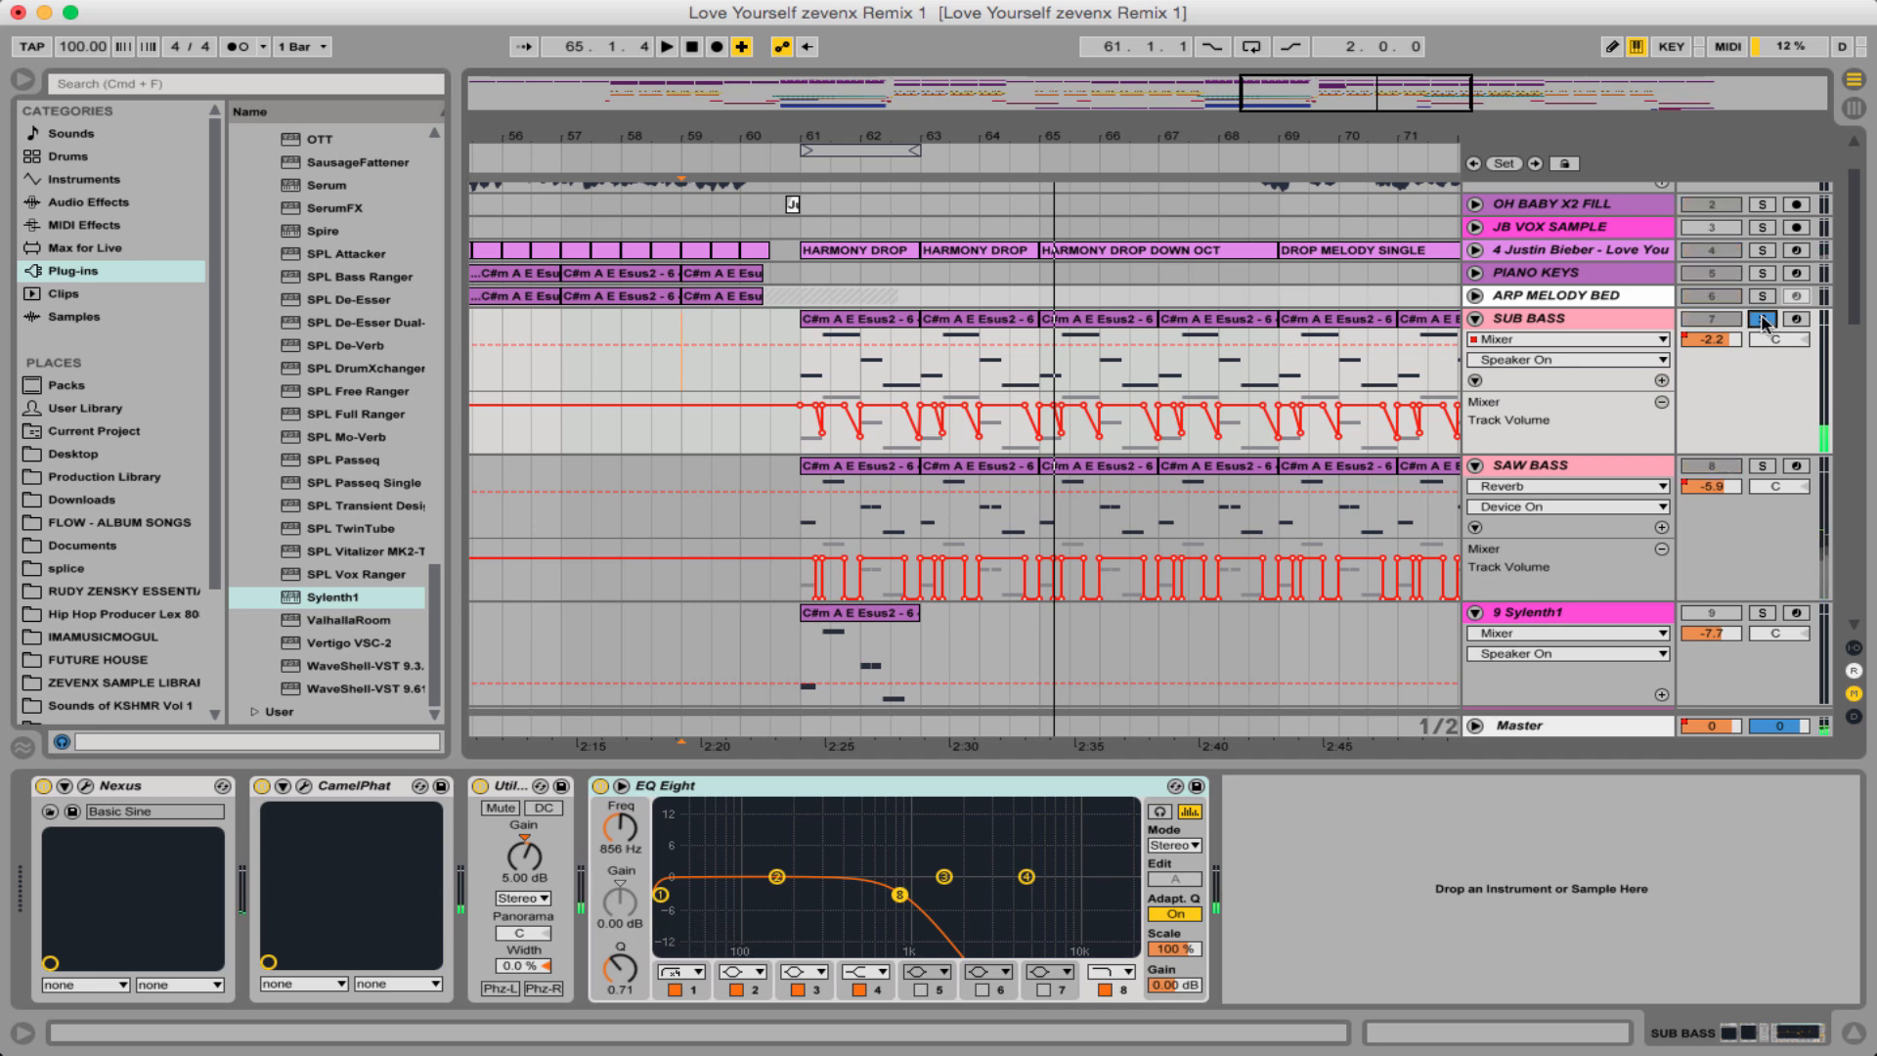
click(1763, 465)
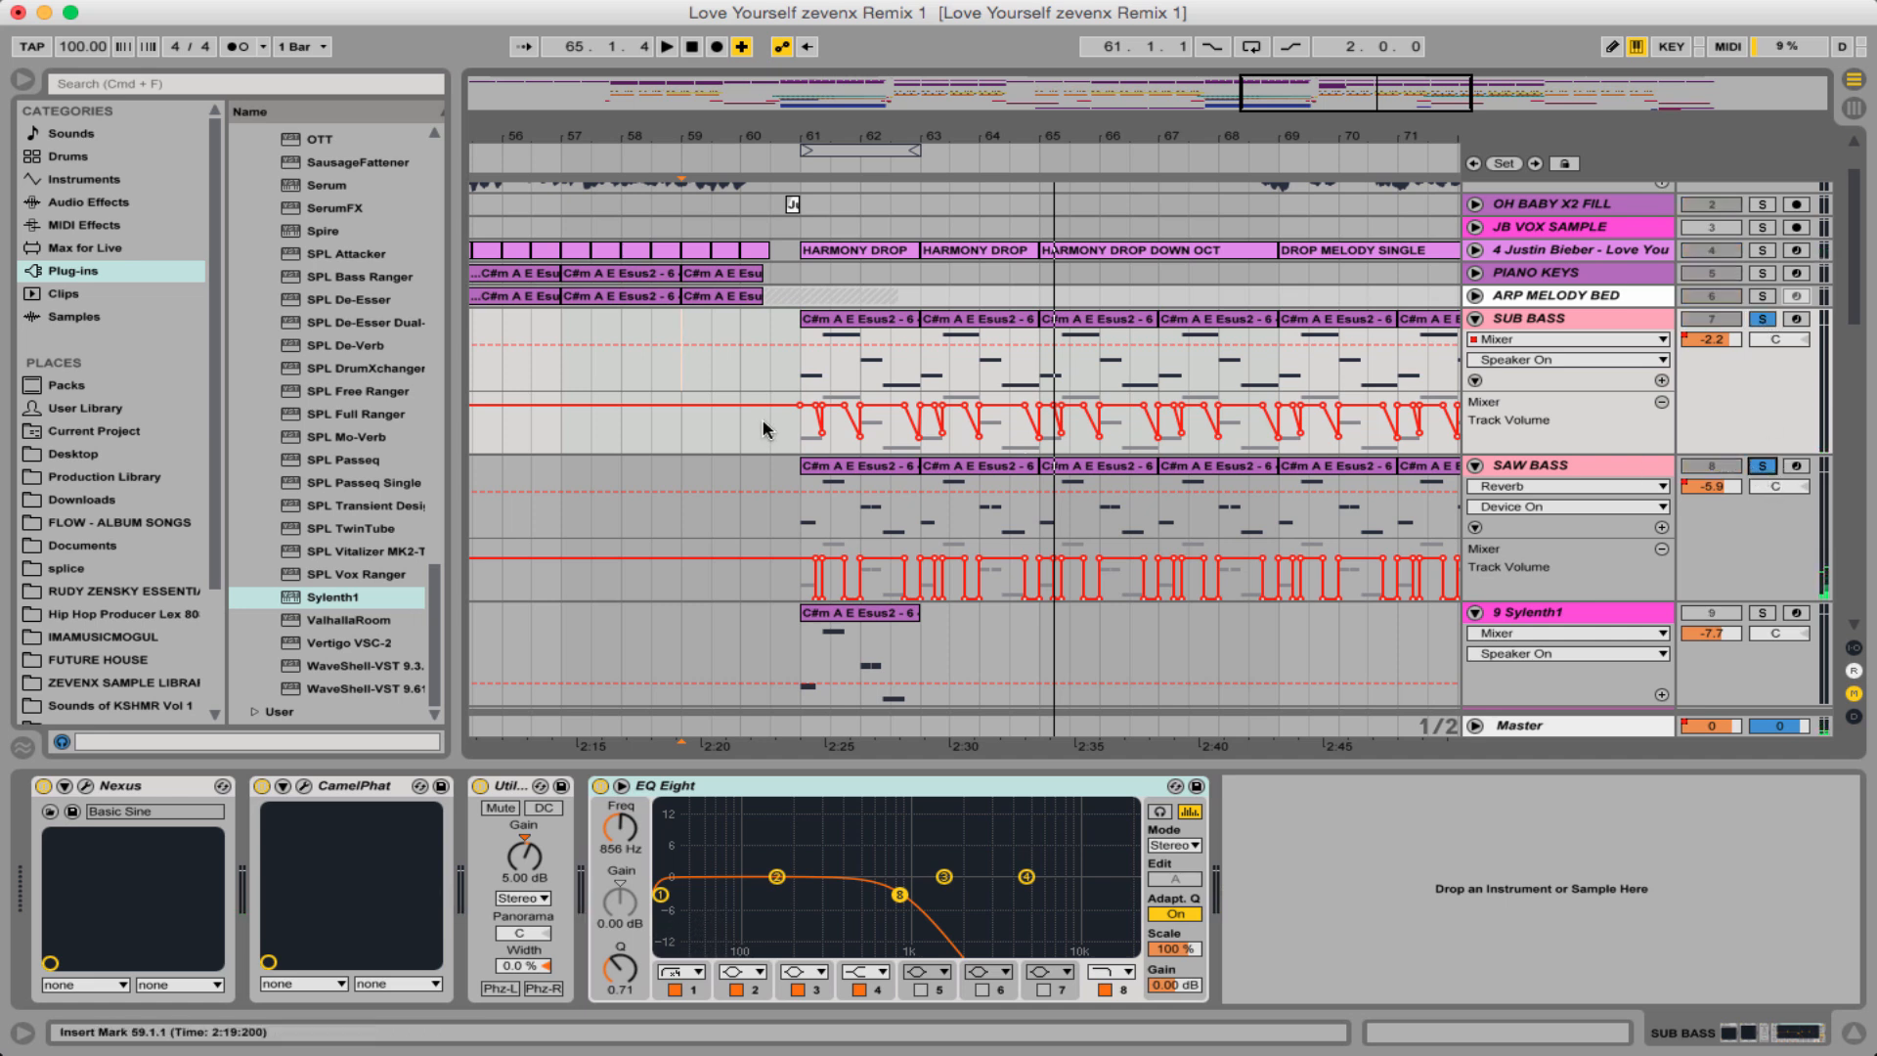
click(772, 383)
key(space)
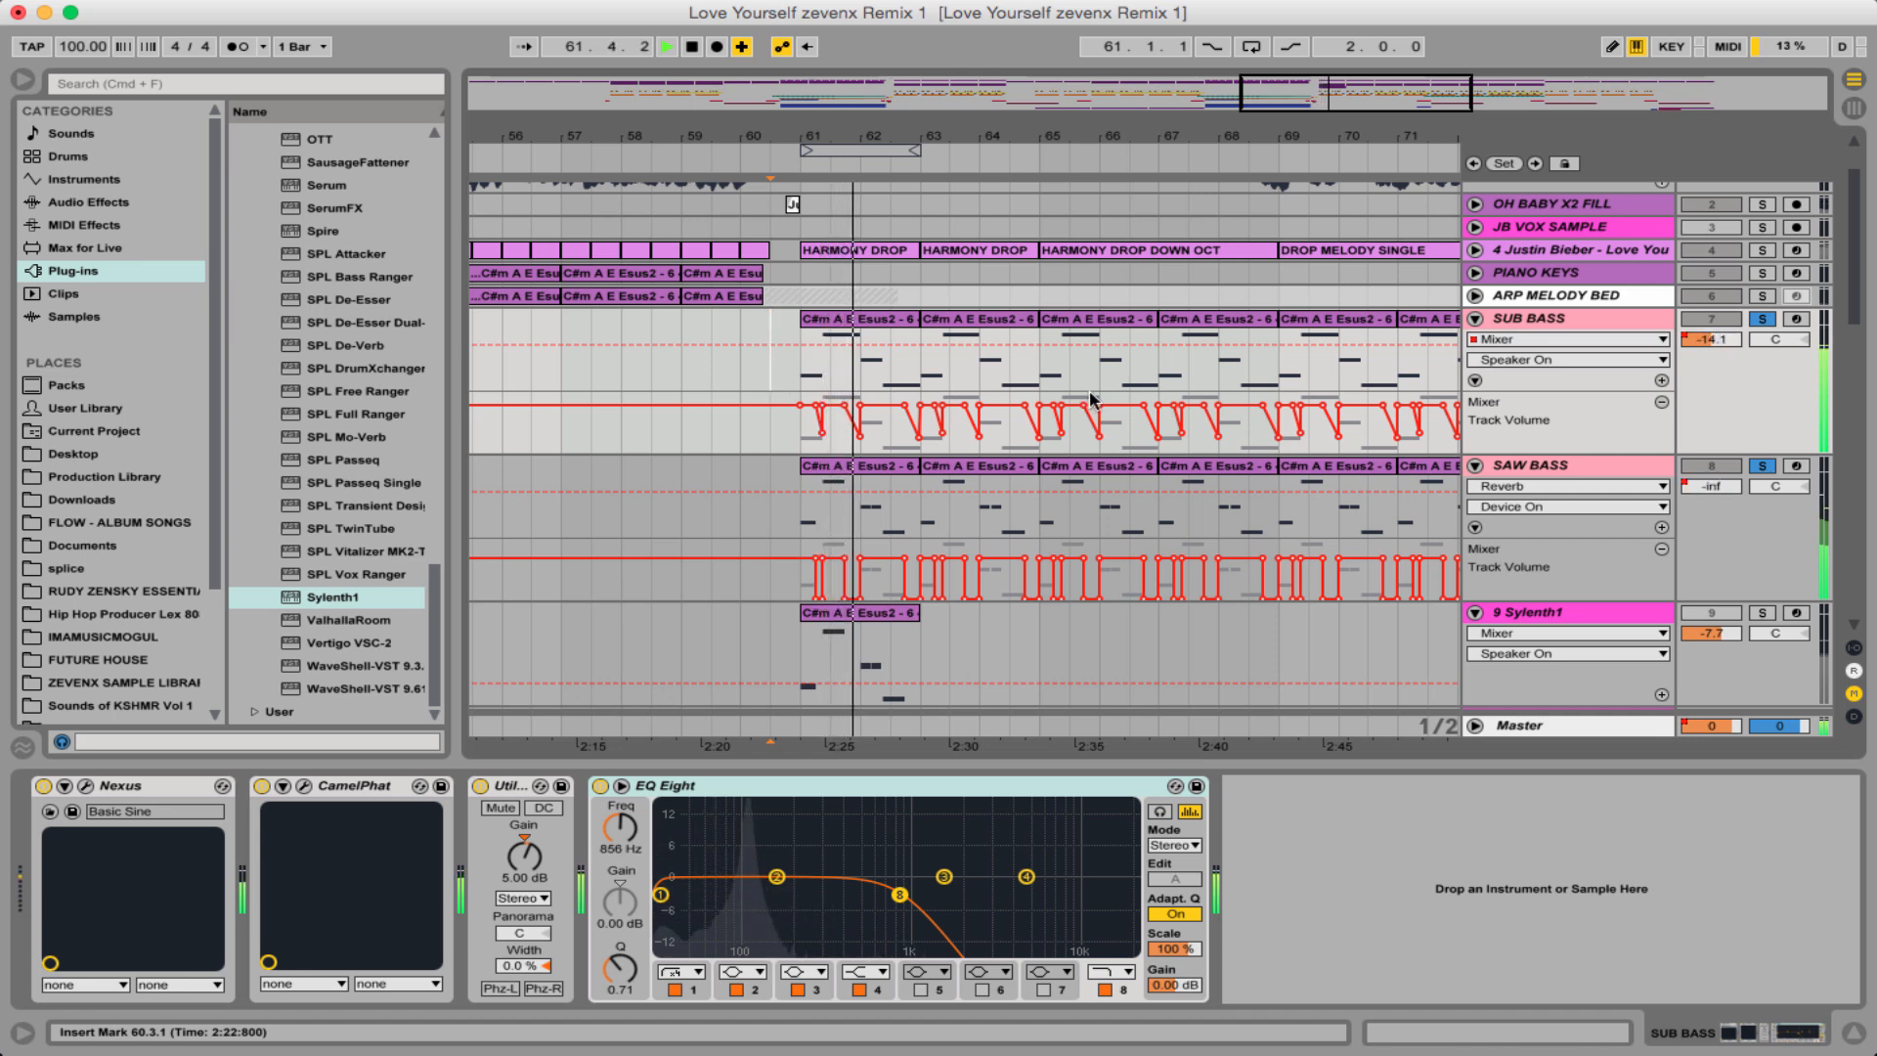
click(1763, 319)
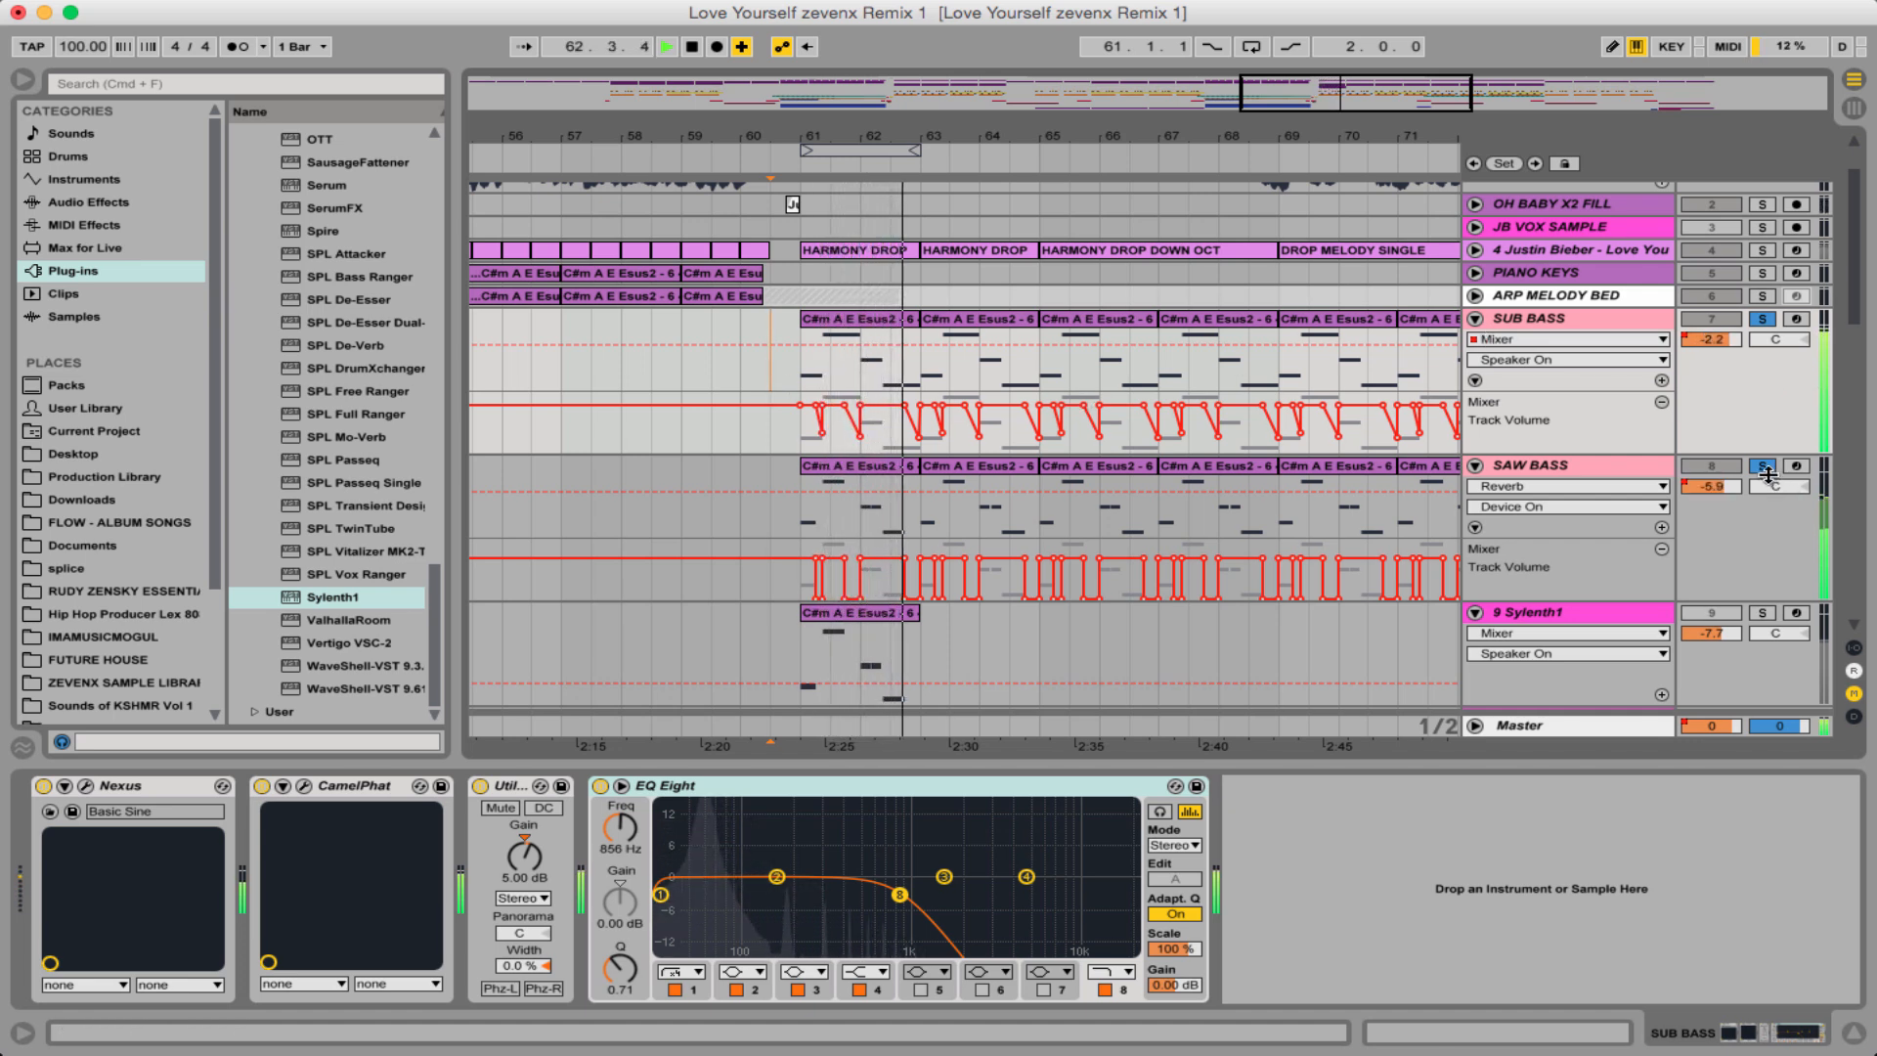
click(1762, 467)
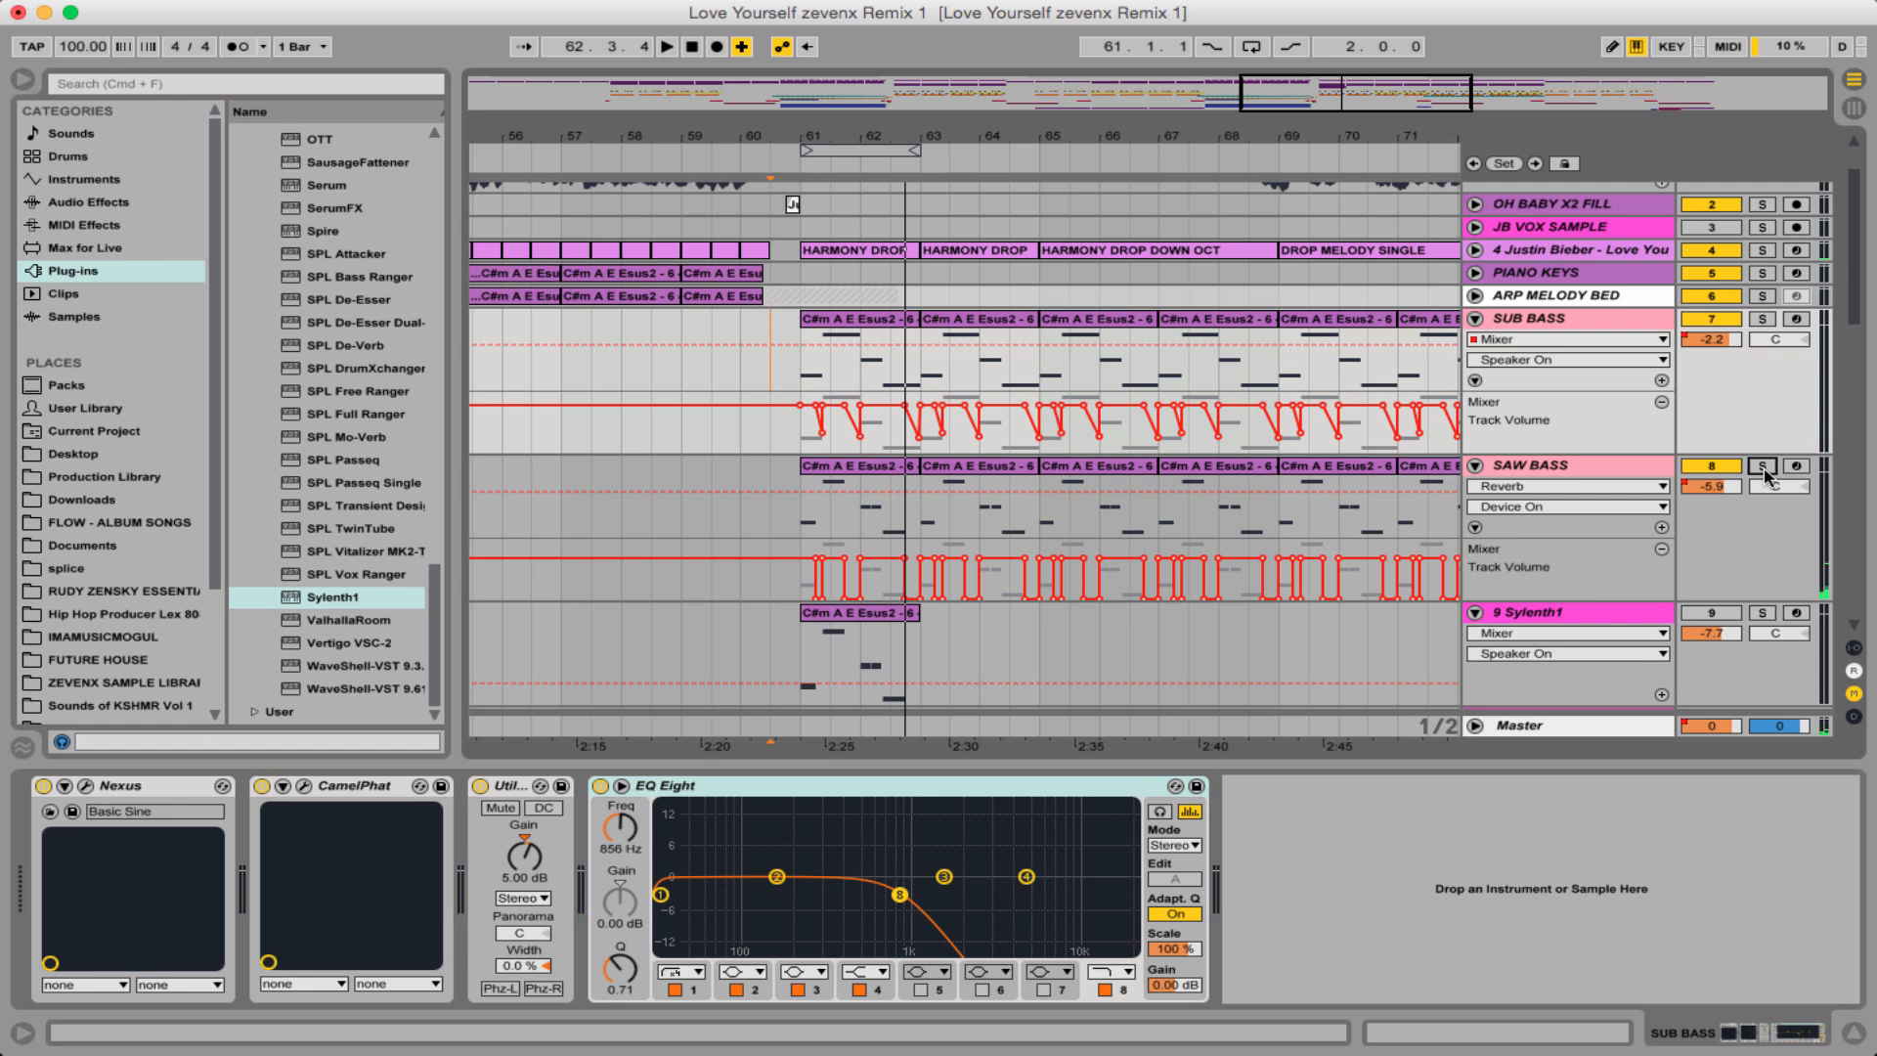
- Examine the device chain of the SAW BASS track and that of the SUB BASS track
click(1560, 339)
click(1561, 342)
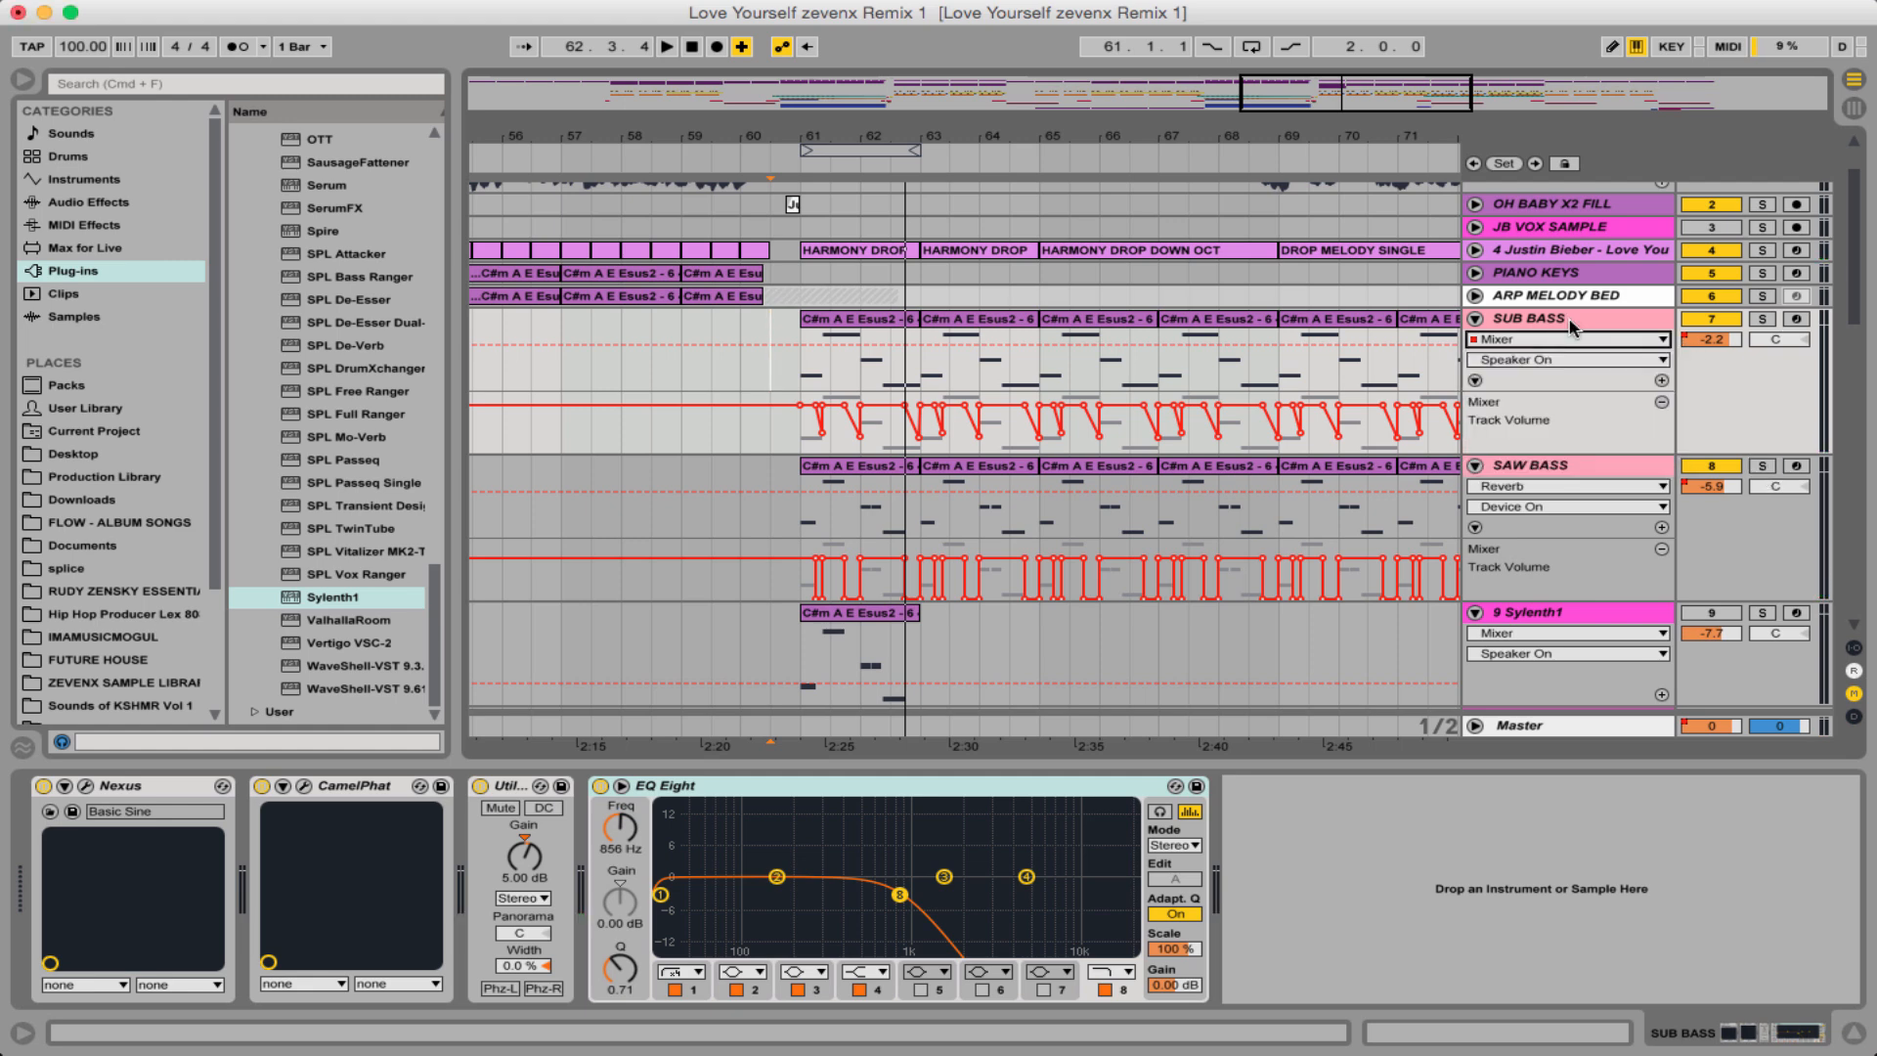
click(1547, 465)
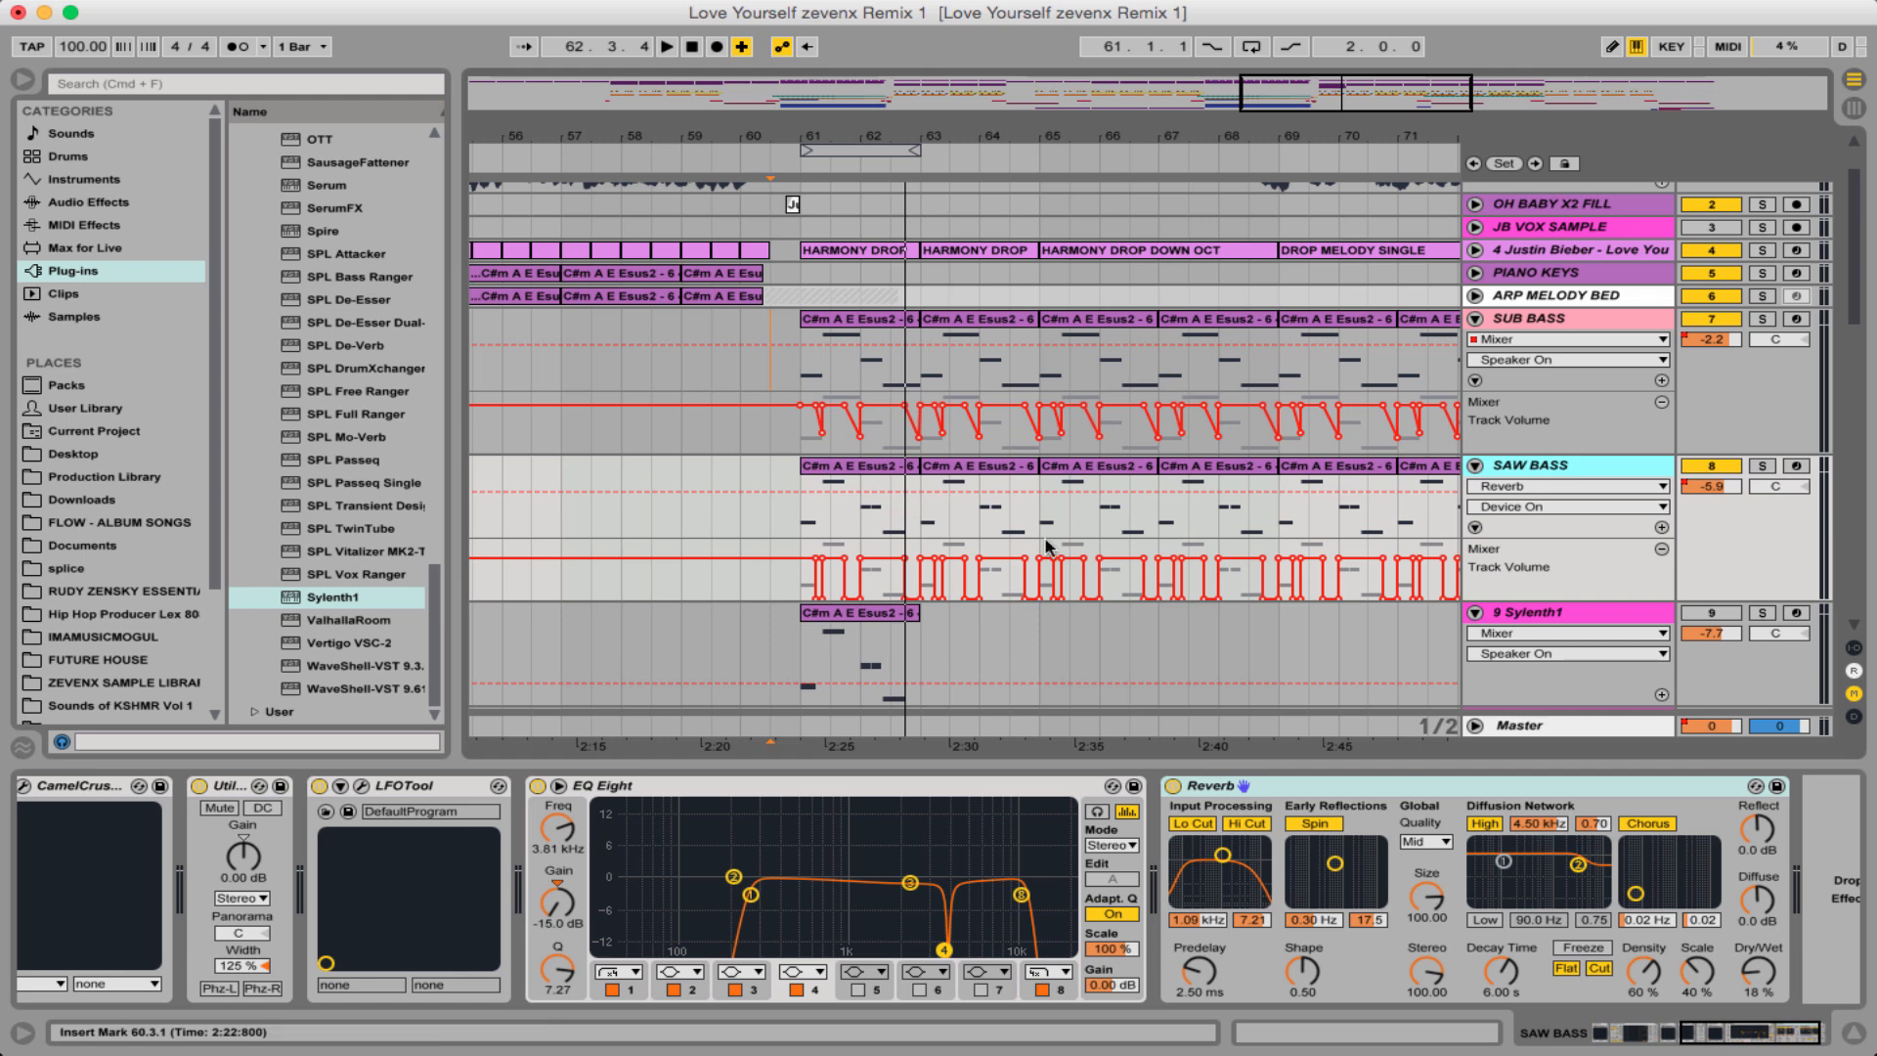
click(1530, 319)
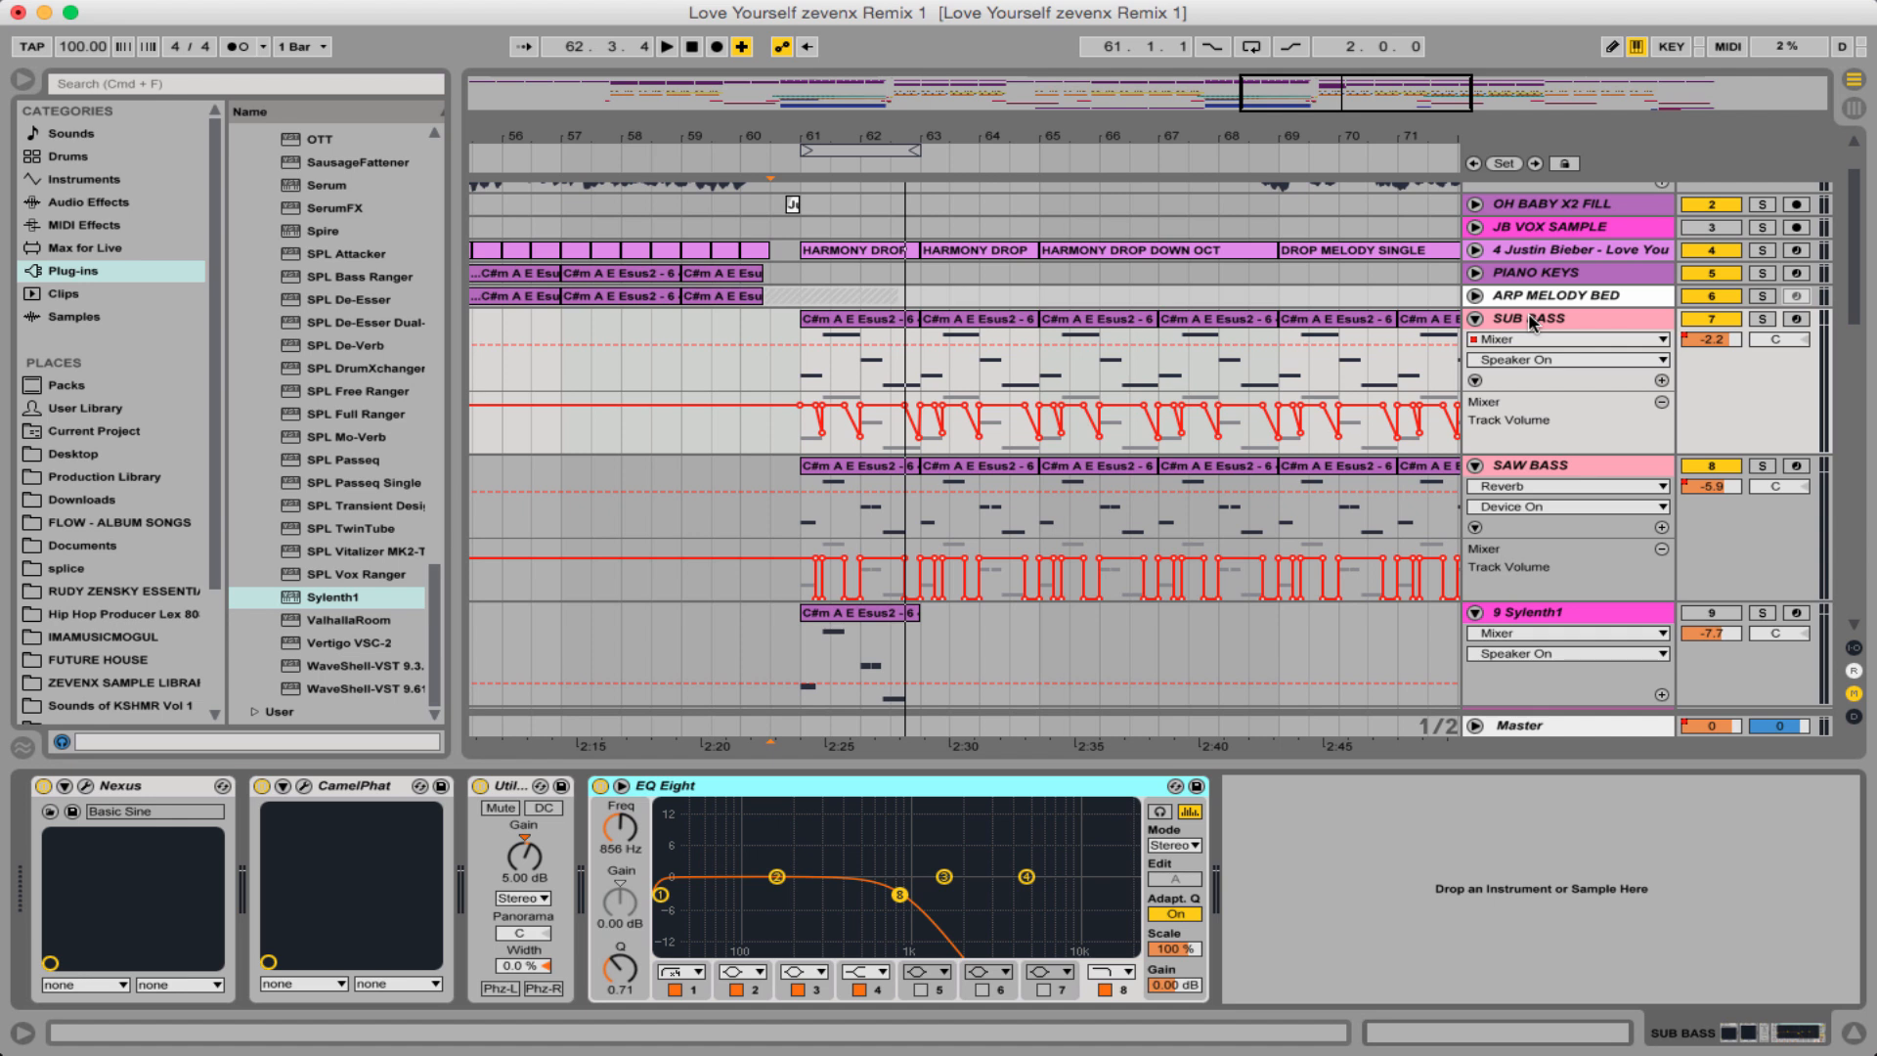
- Solo the SUB BASS track and play its first drop clip from bar 61, with the timeline zoomed in around it
click(1763, 320)
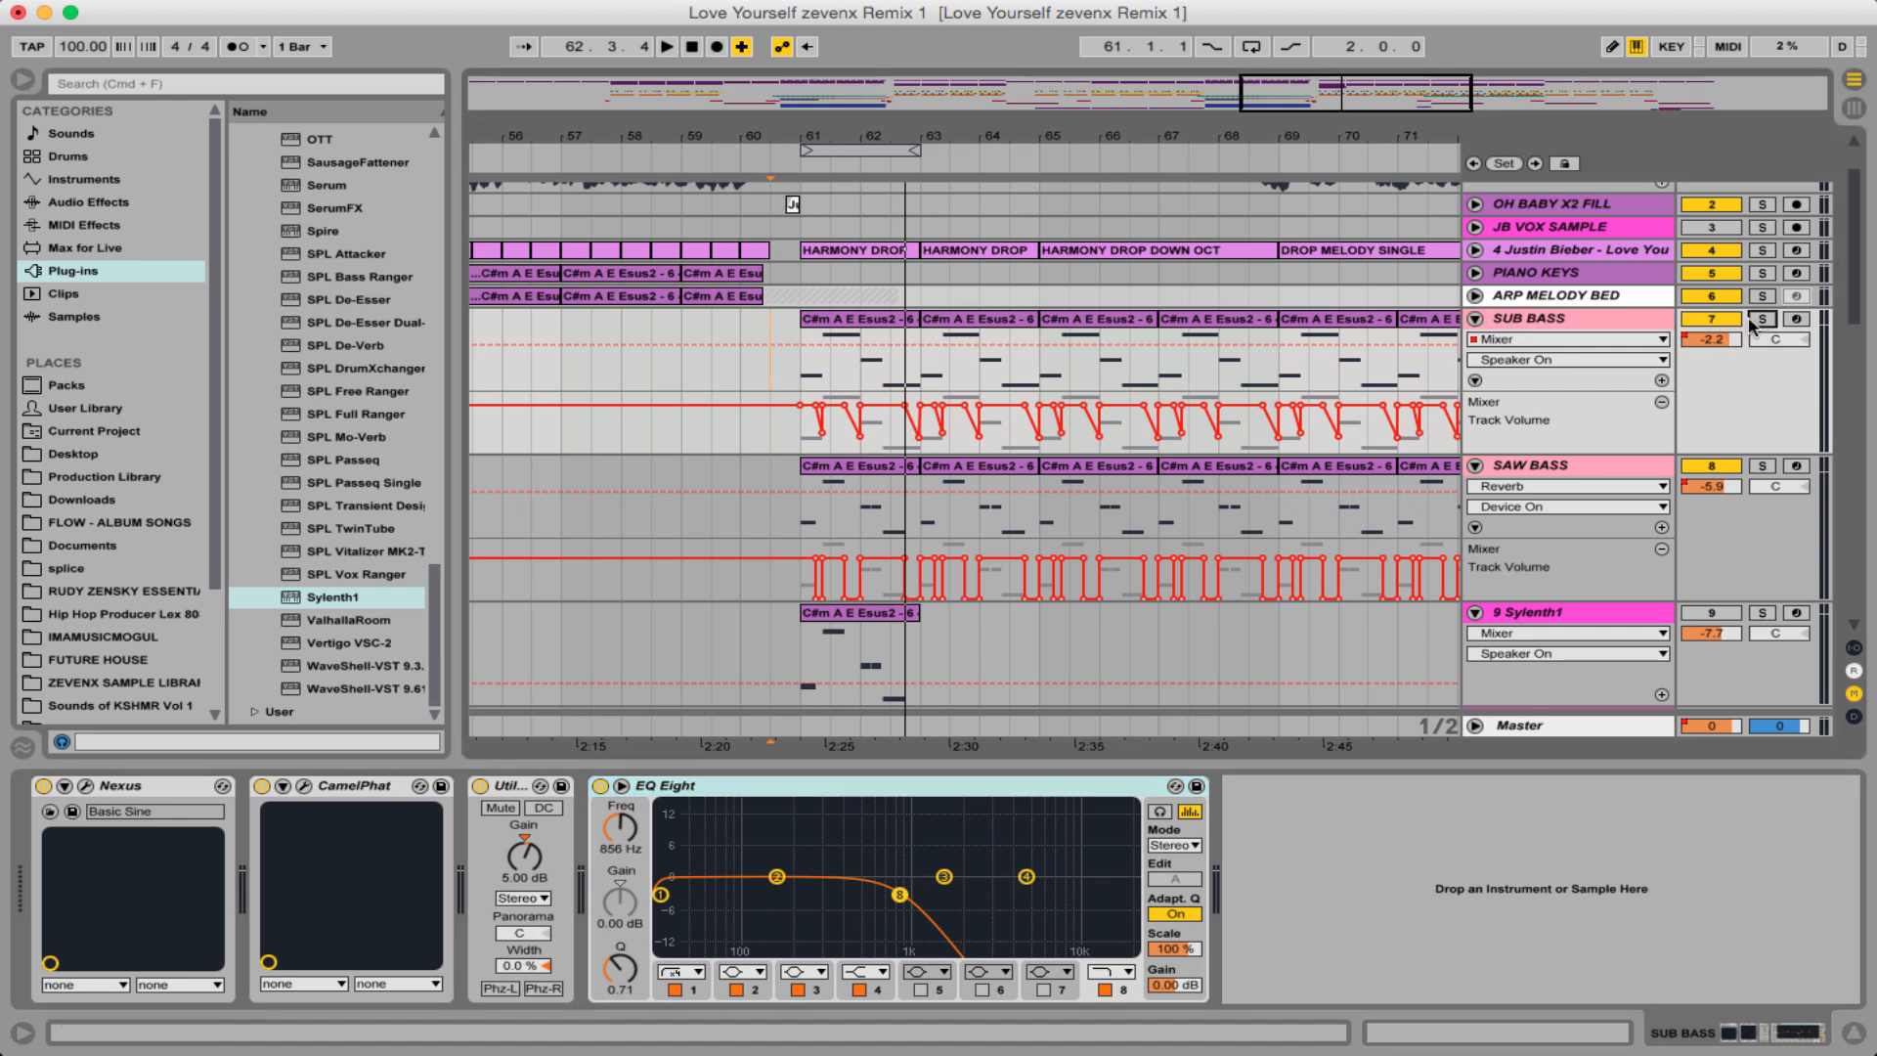
click(904, 318)
key(space)
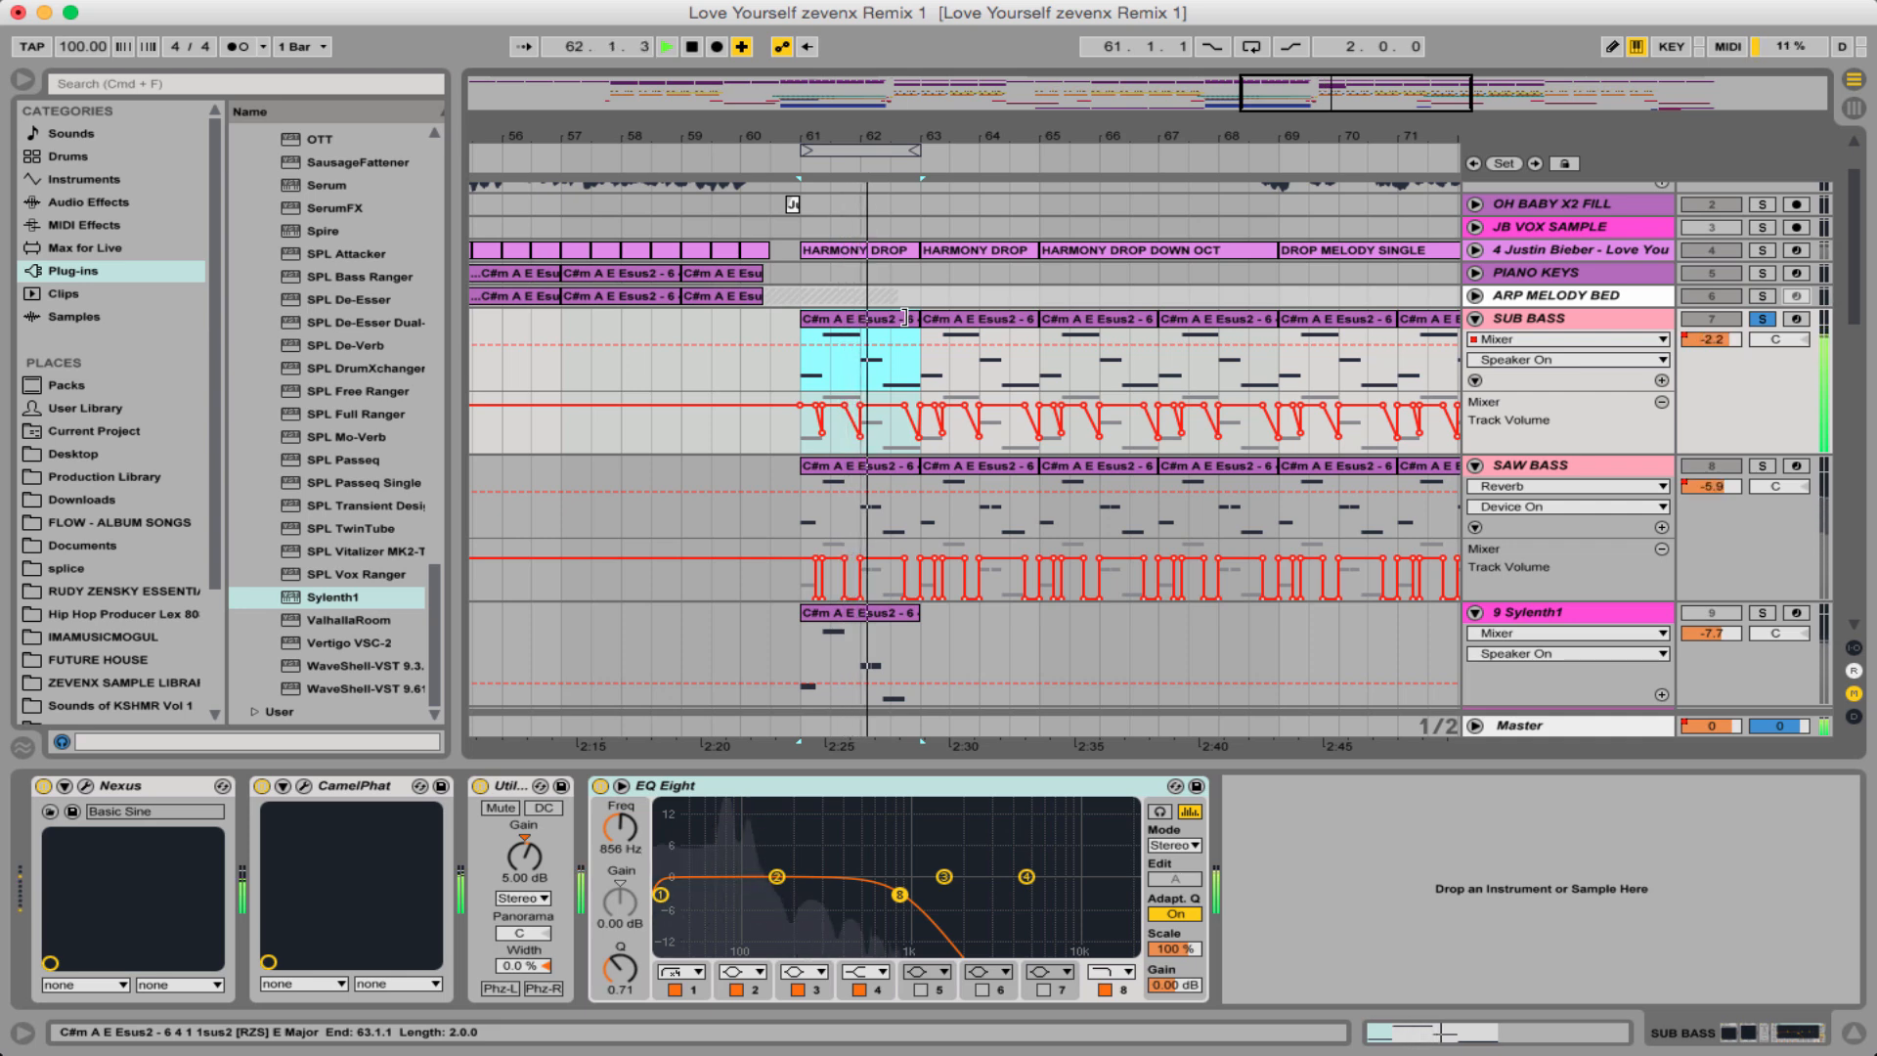
drag(851, 126, 852, 161)
key(space)
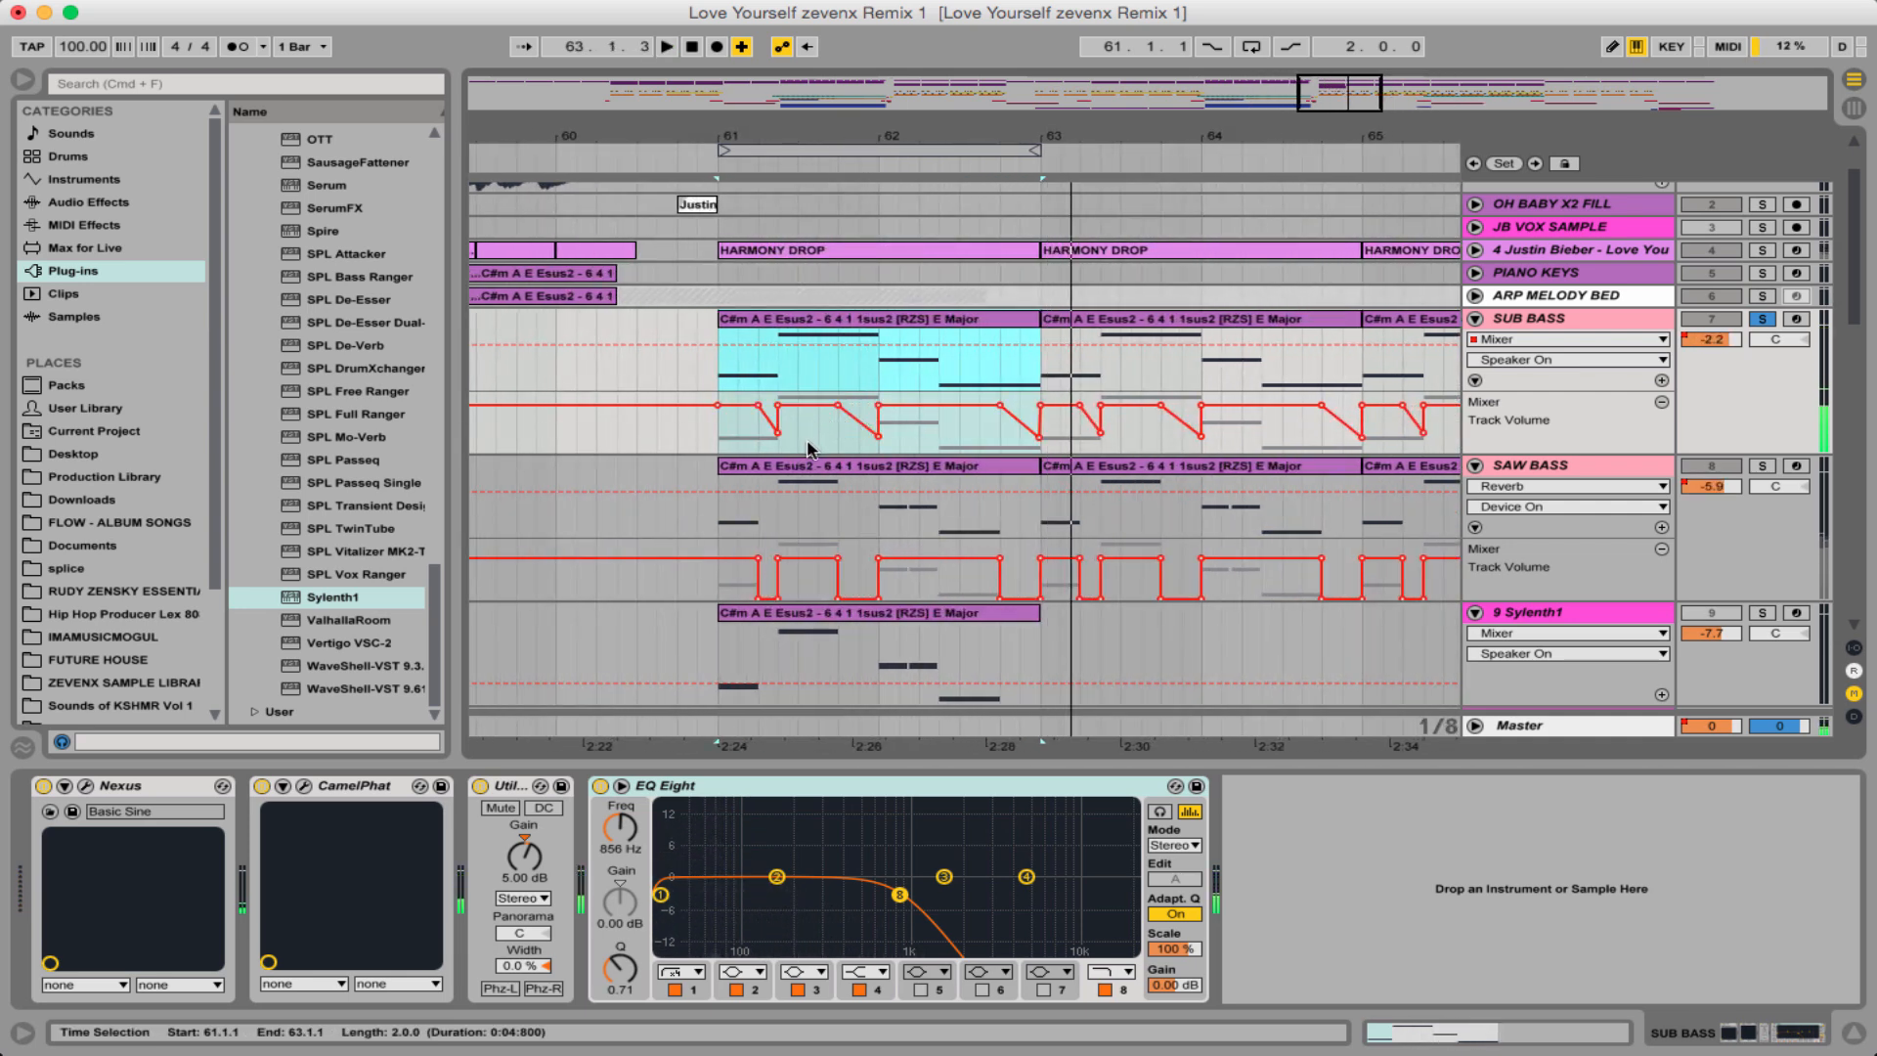
click(893, 318)
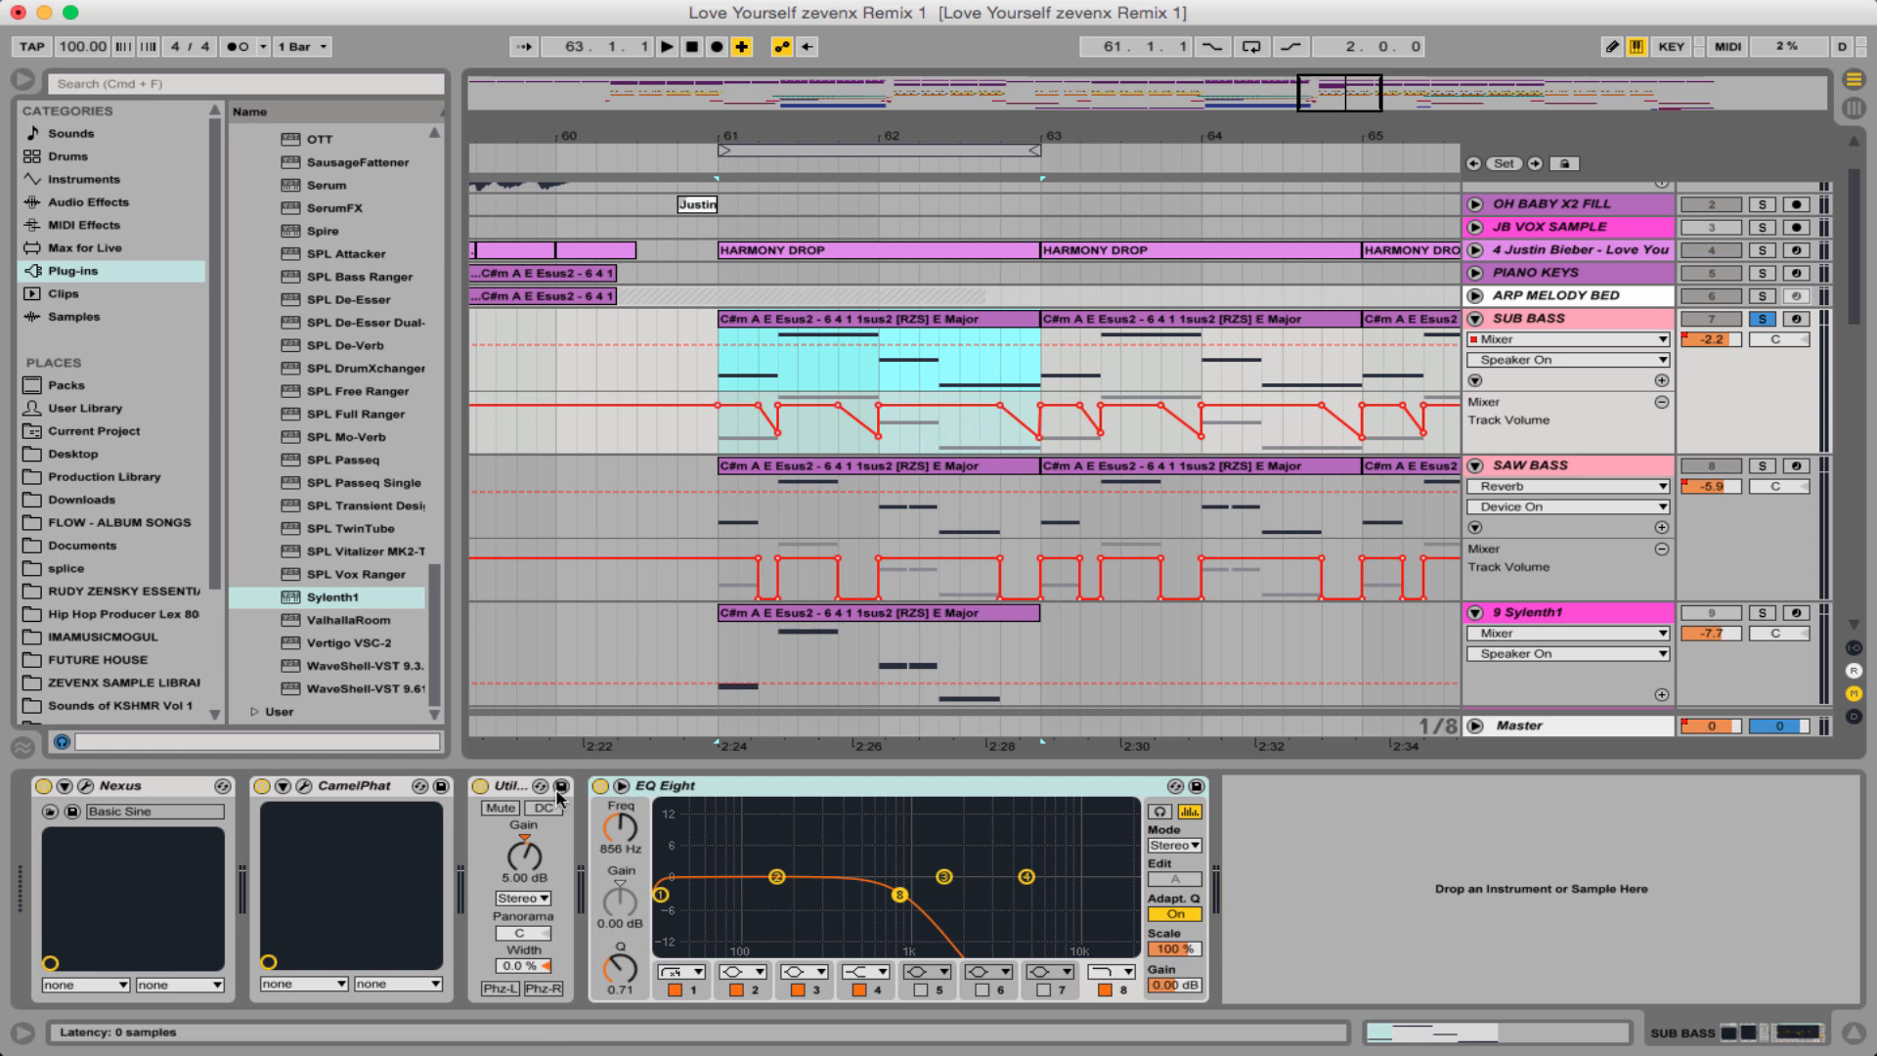
- Examine the Nexus instrument on SUB BASS with its Basic Sine preset, play the first drop clip, and close the plug-in window
click(118, 788)
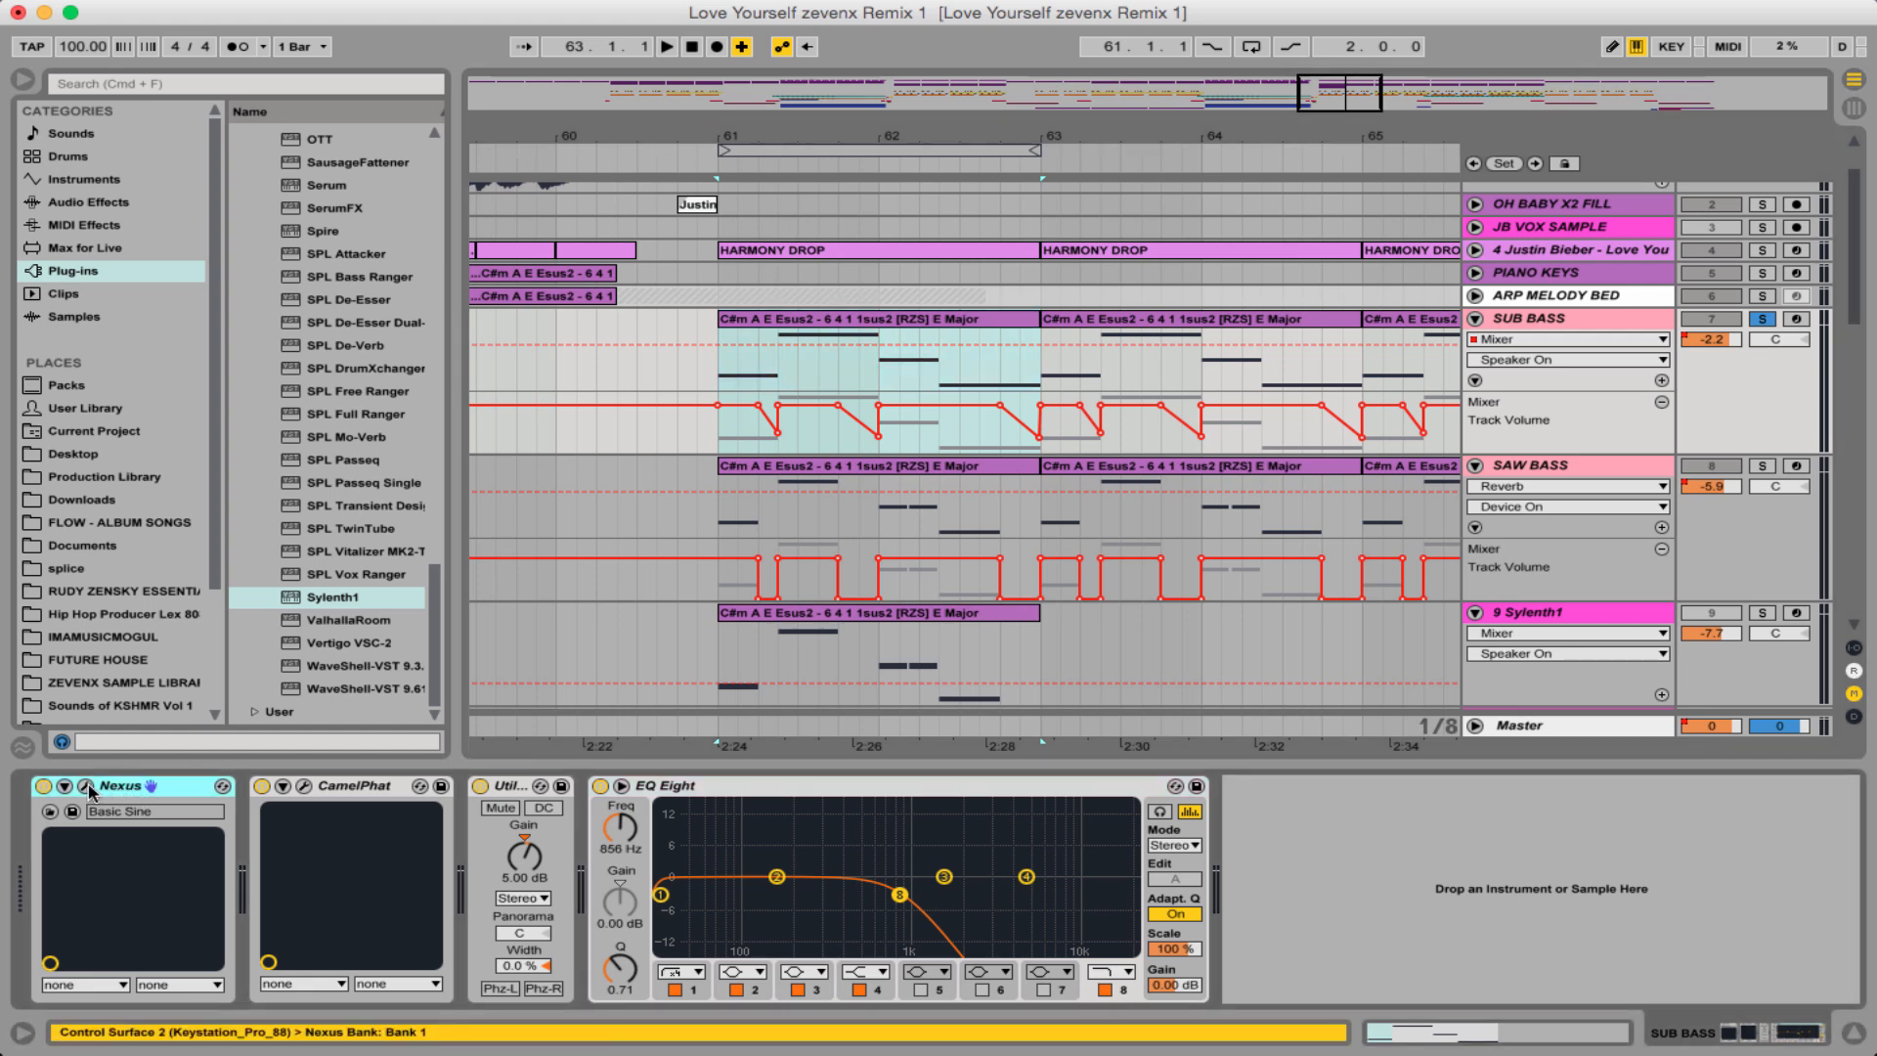
click(87, 788)
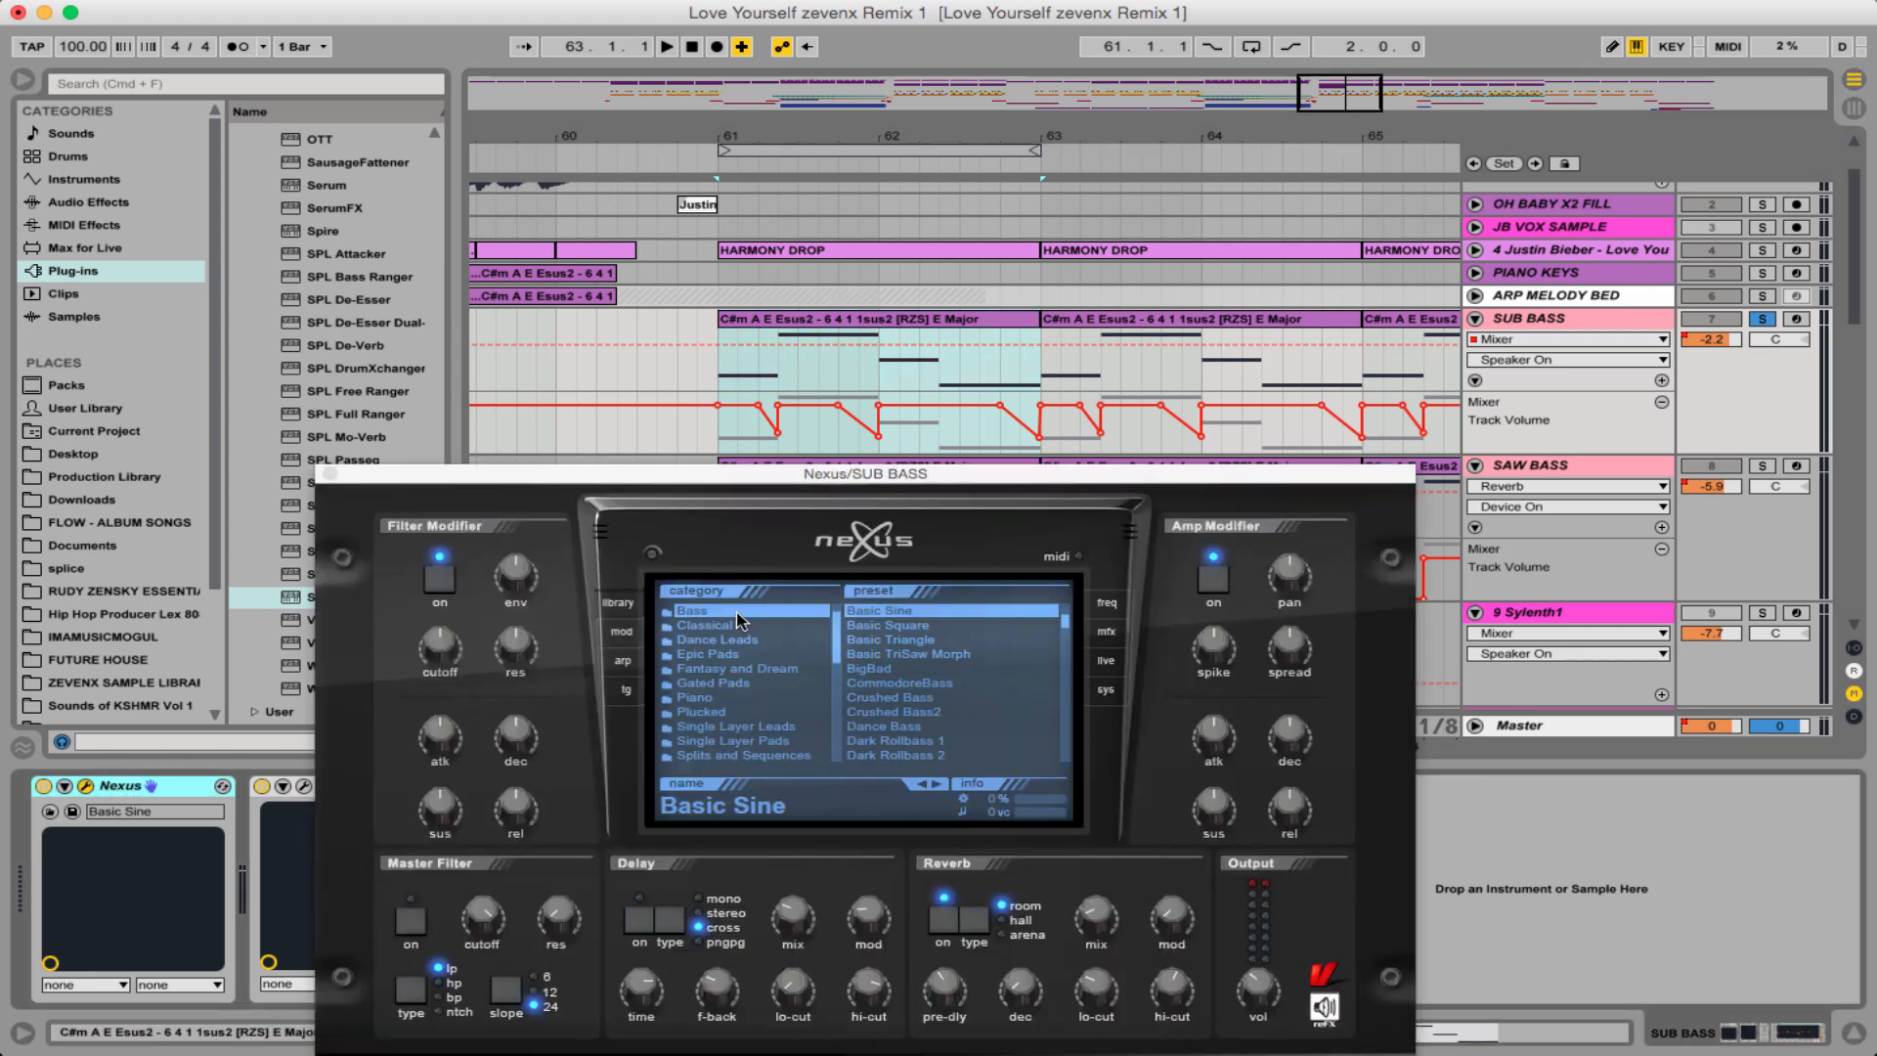
click(988, 326)
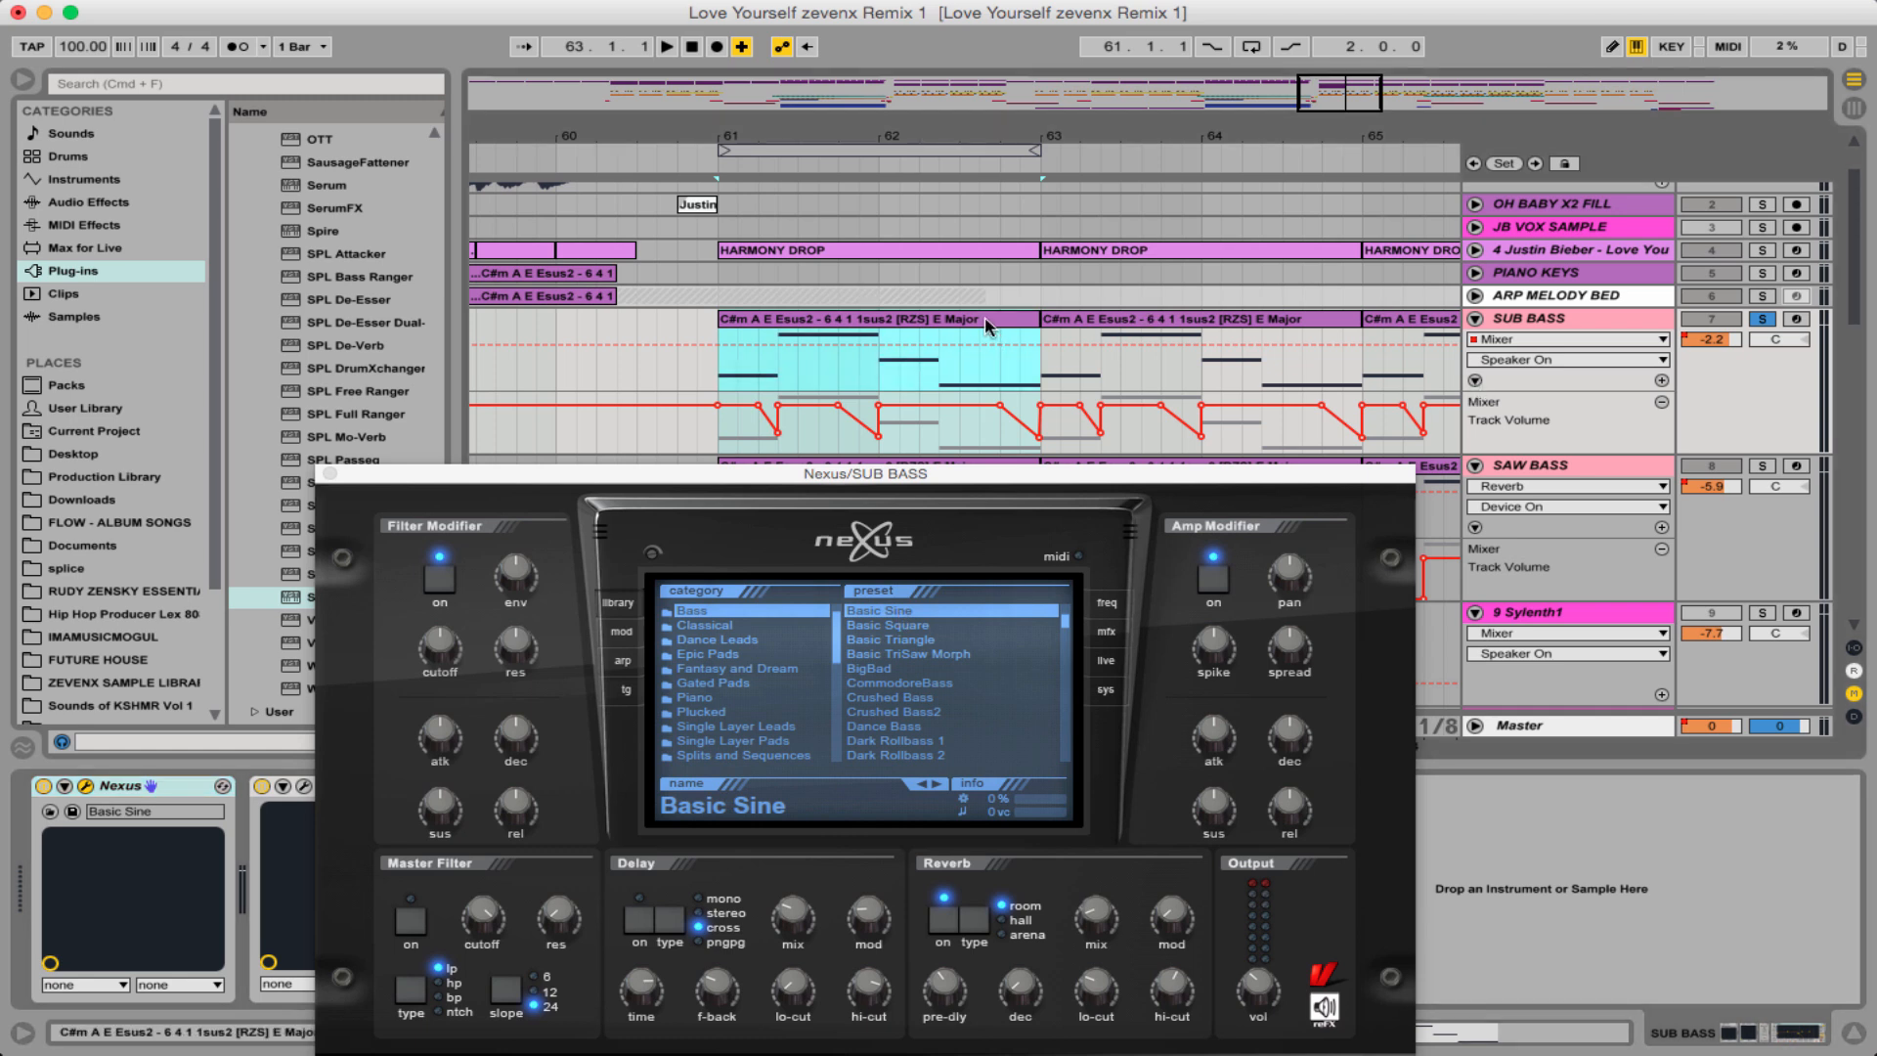
key(space)
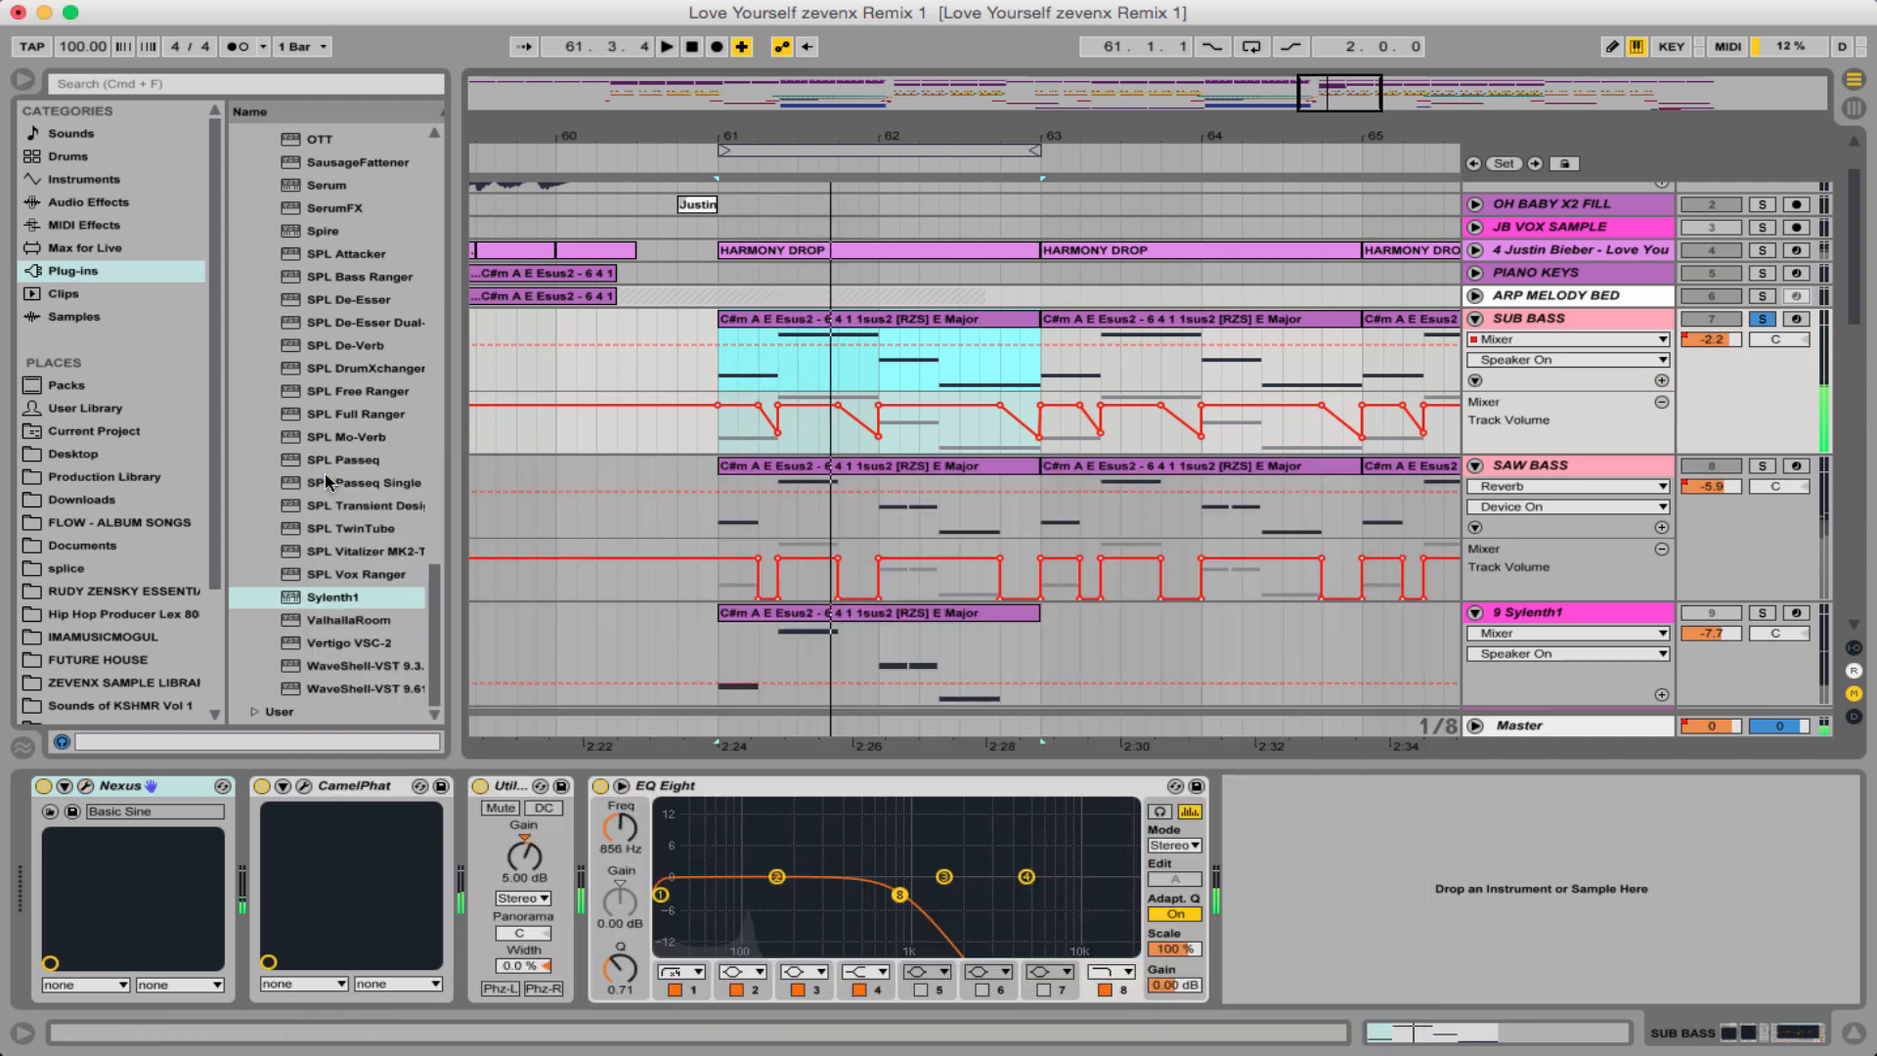
click(330, 473)
- Turn off CamelPhat, Utility and EQ Eight on SUB BASS and play the first drop clip with only Nexus active
click(261, 787)
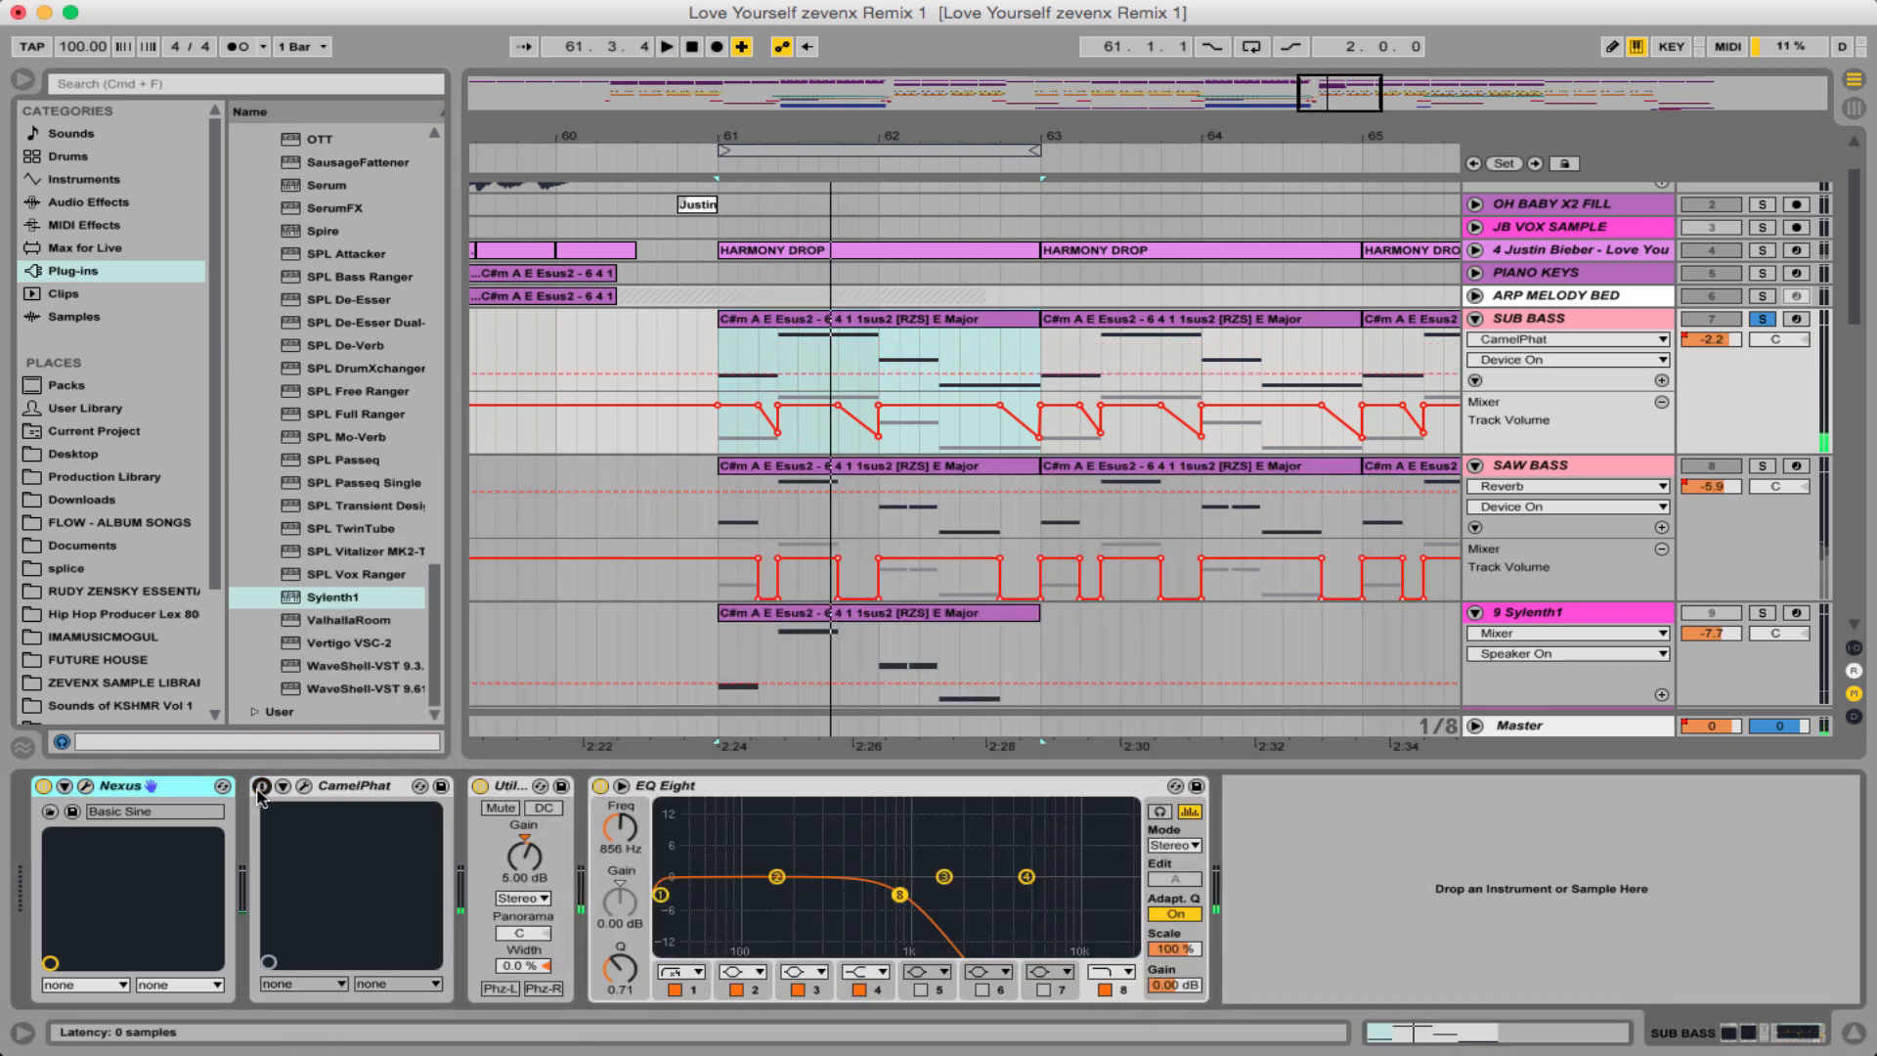
click(480, 787)
click(600, 786)
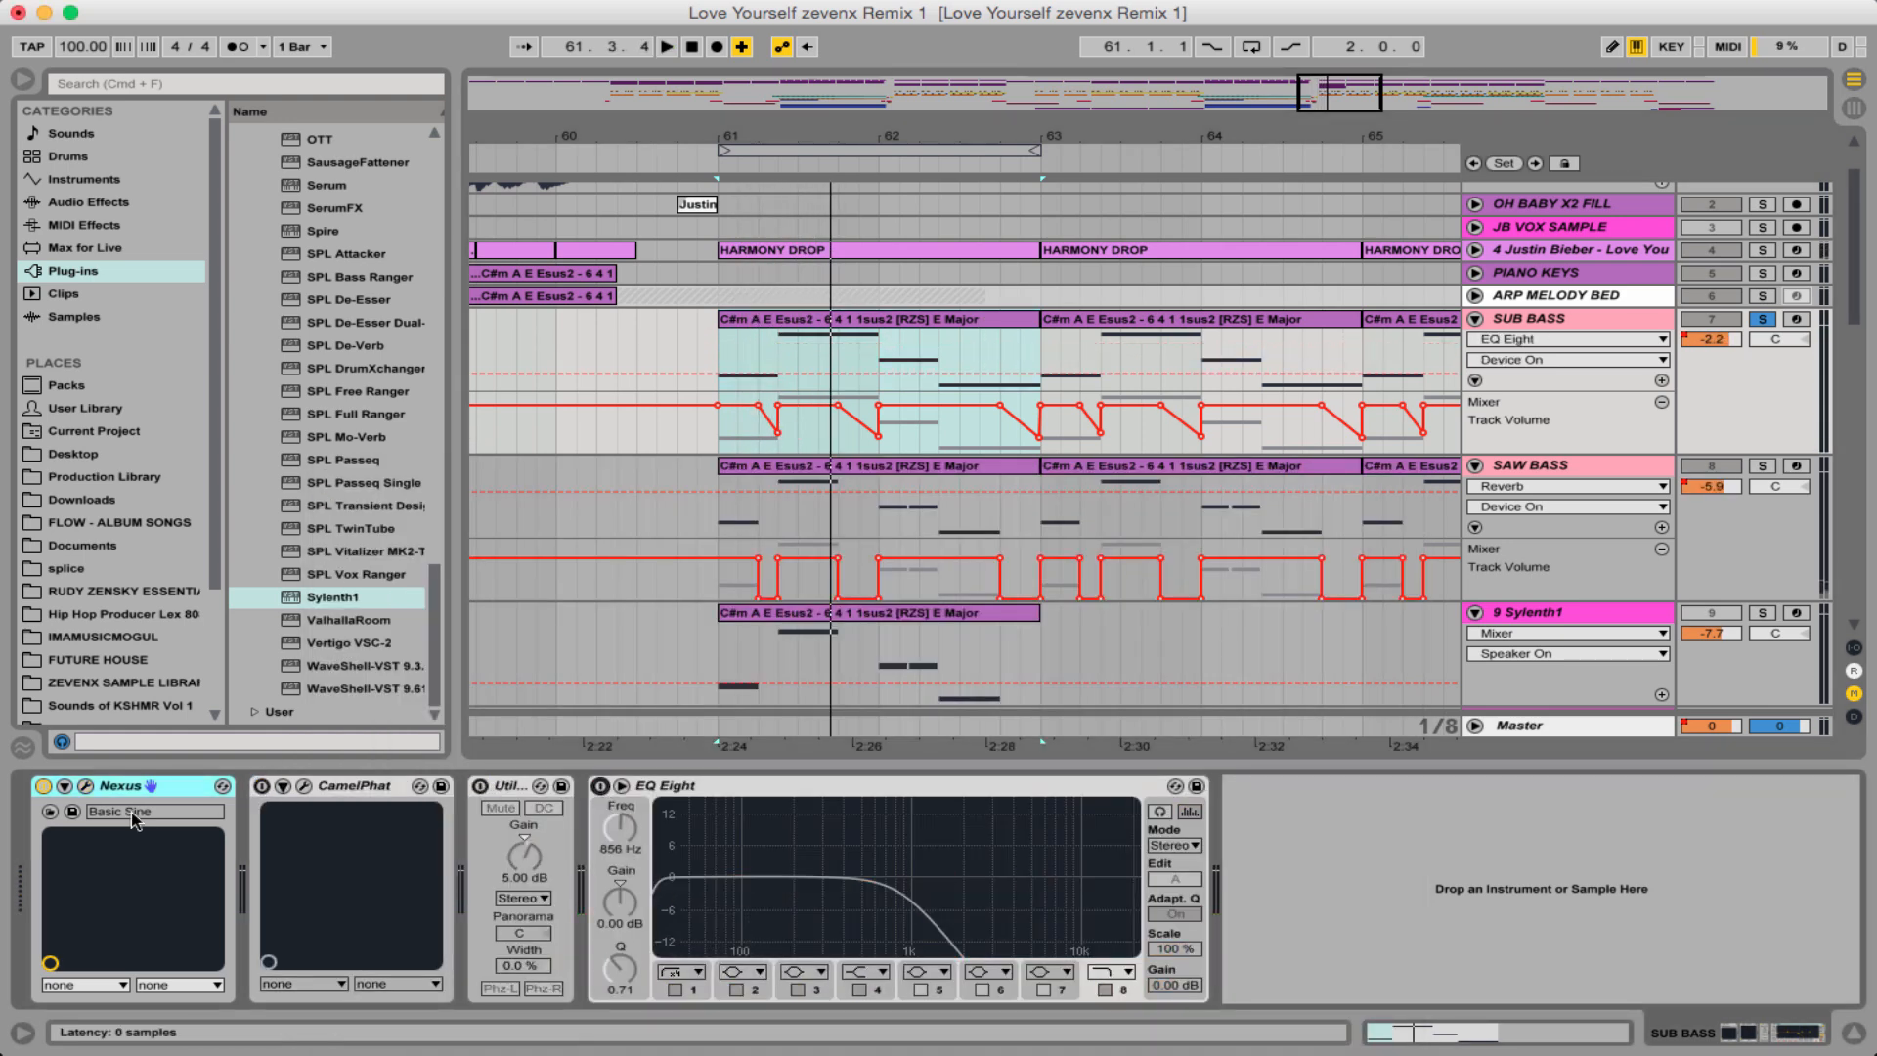
click(873, 323)
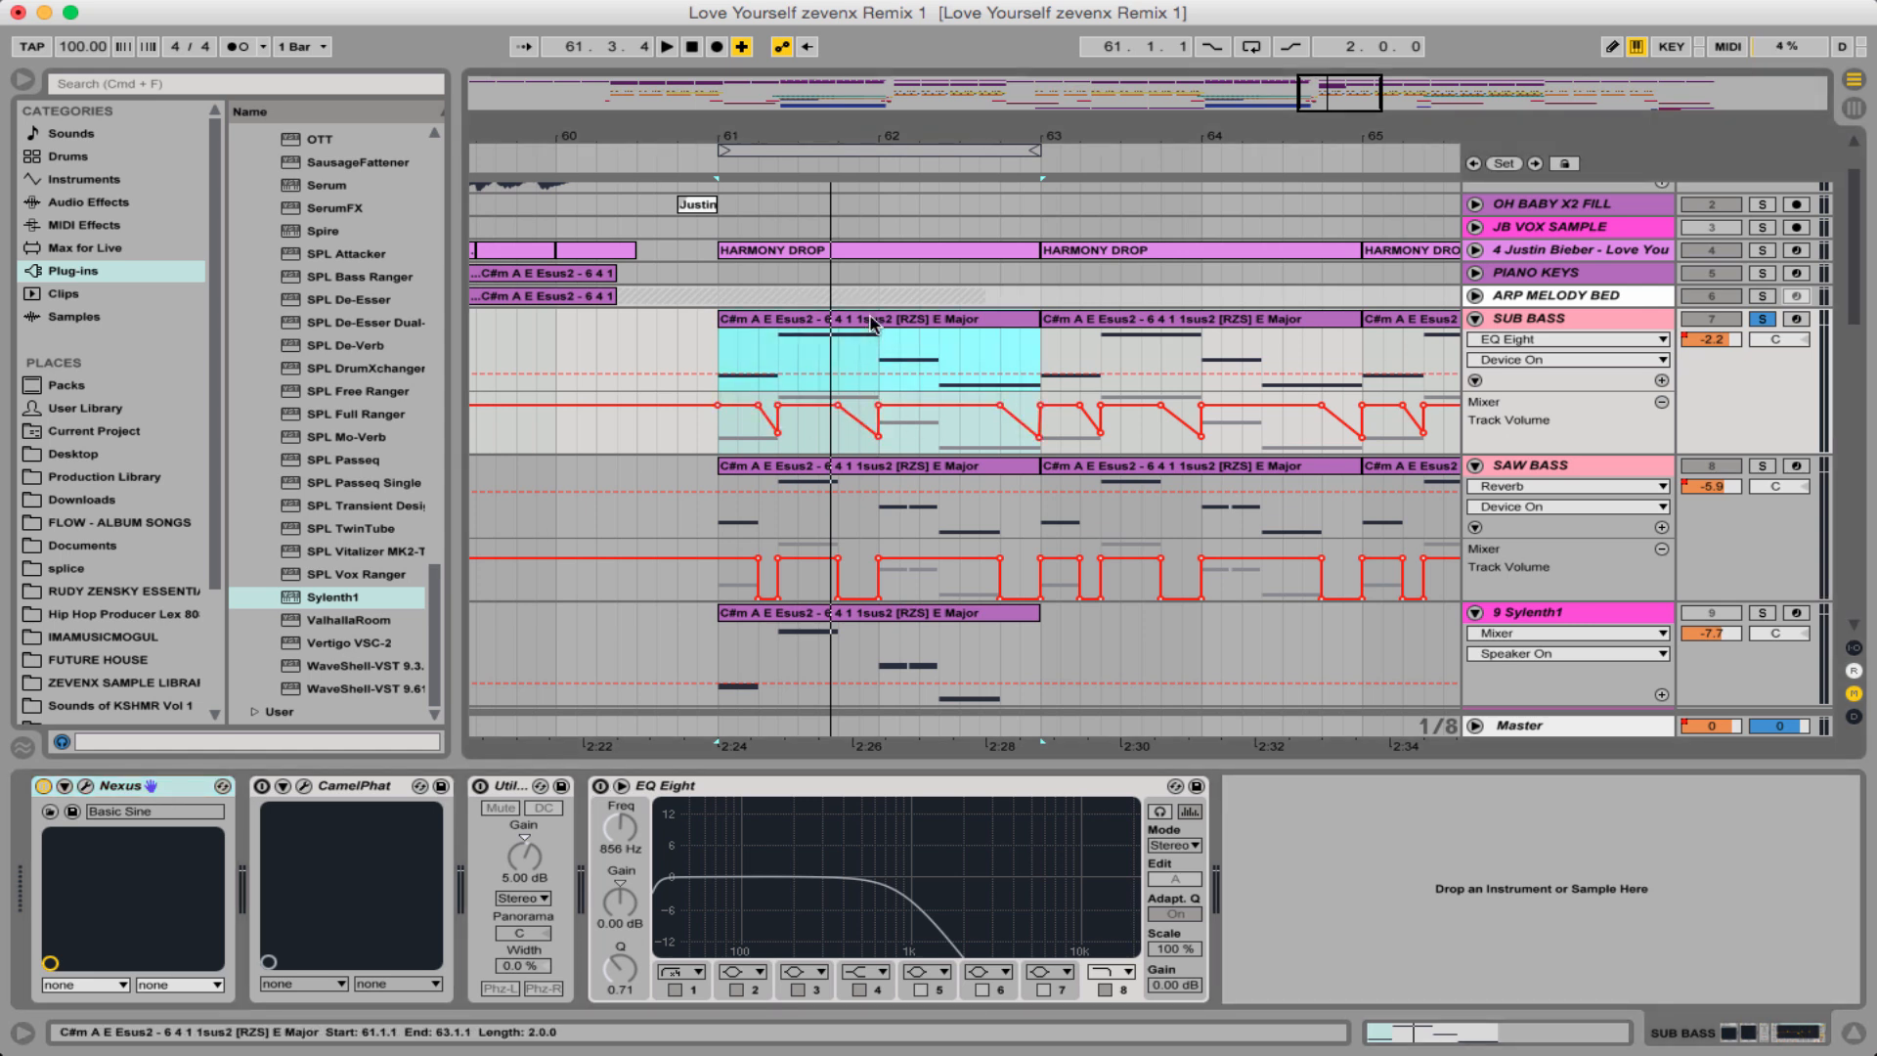
key(space)
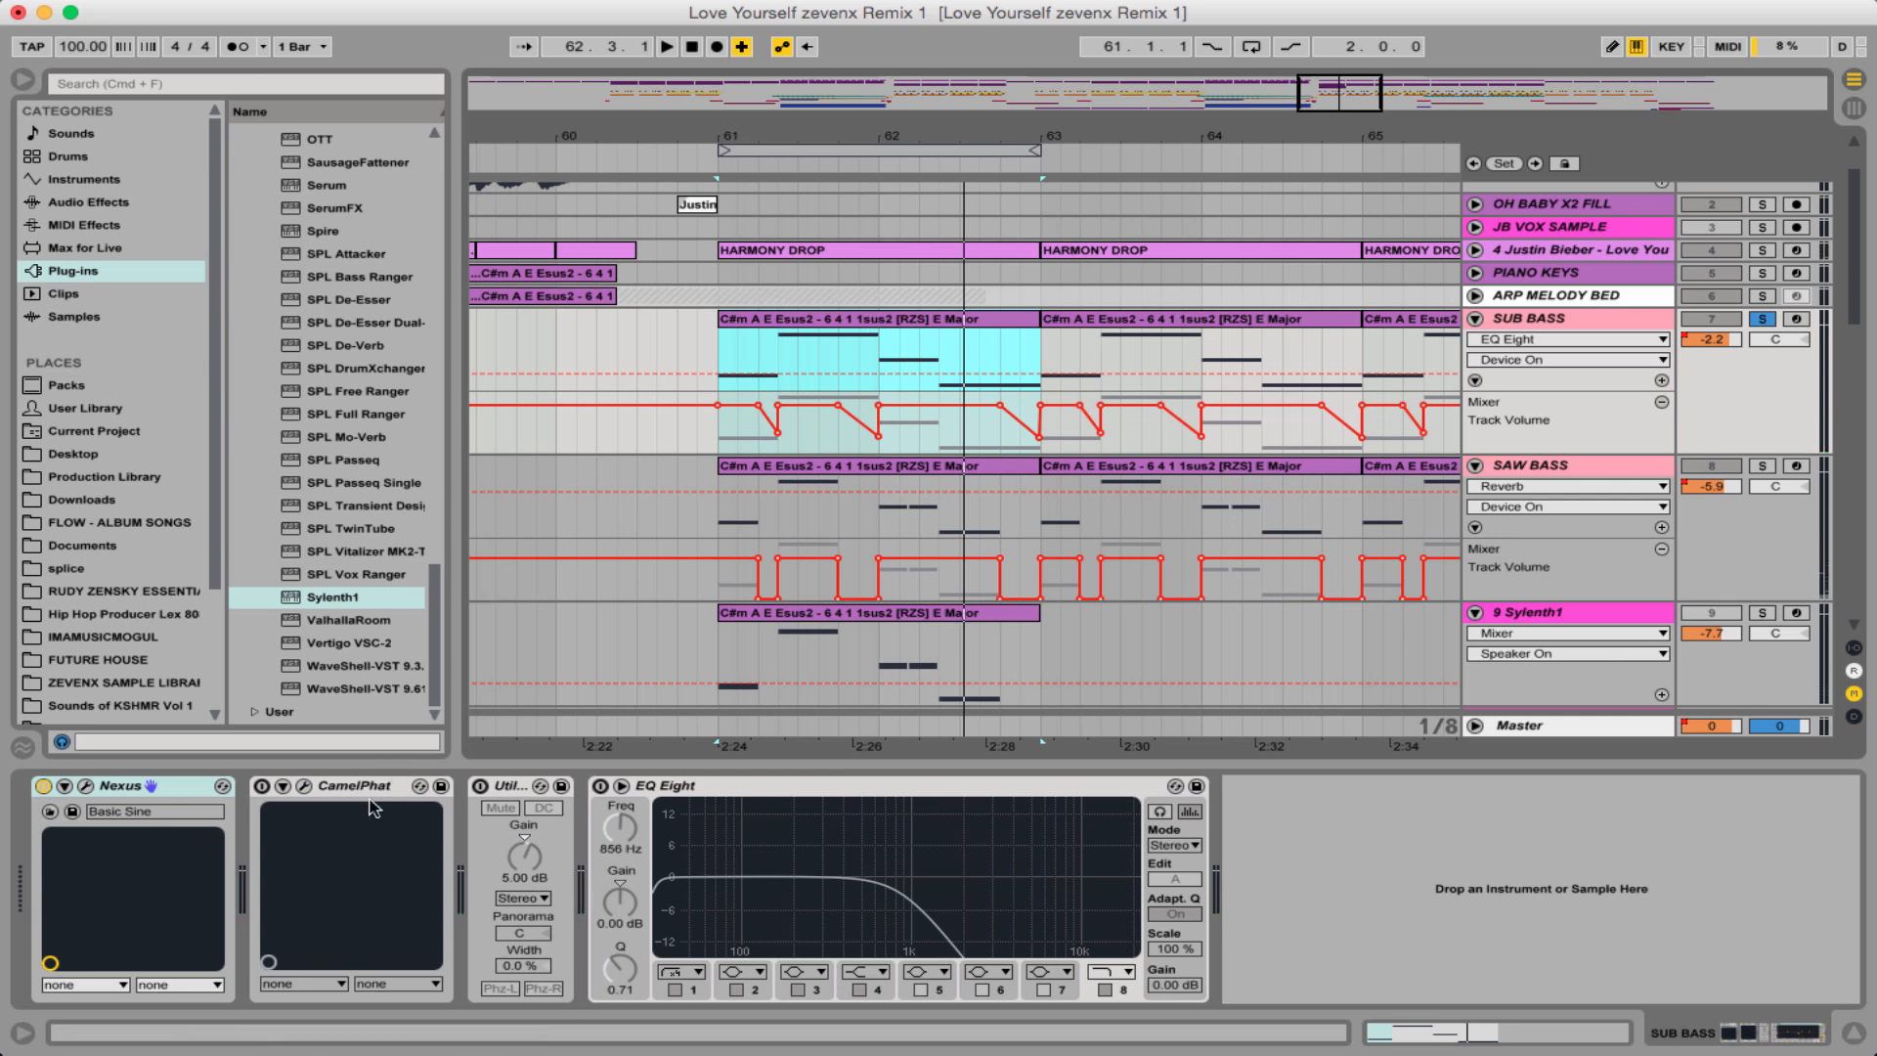
- Turn CamelPhat back on for SUB BASS, open its editor, and browse the preset list around BAS Just Subs
click(308, 794)
click(308, 791)
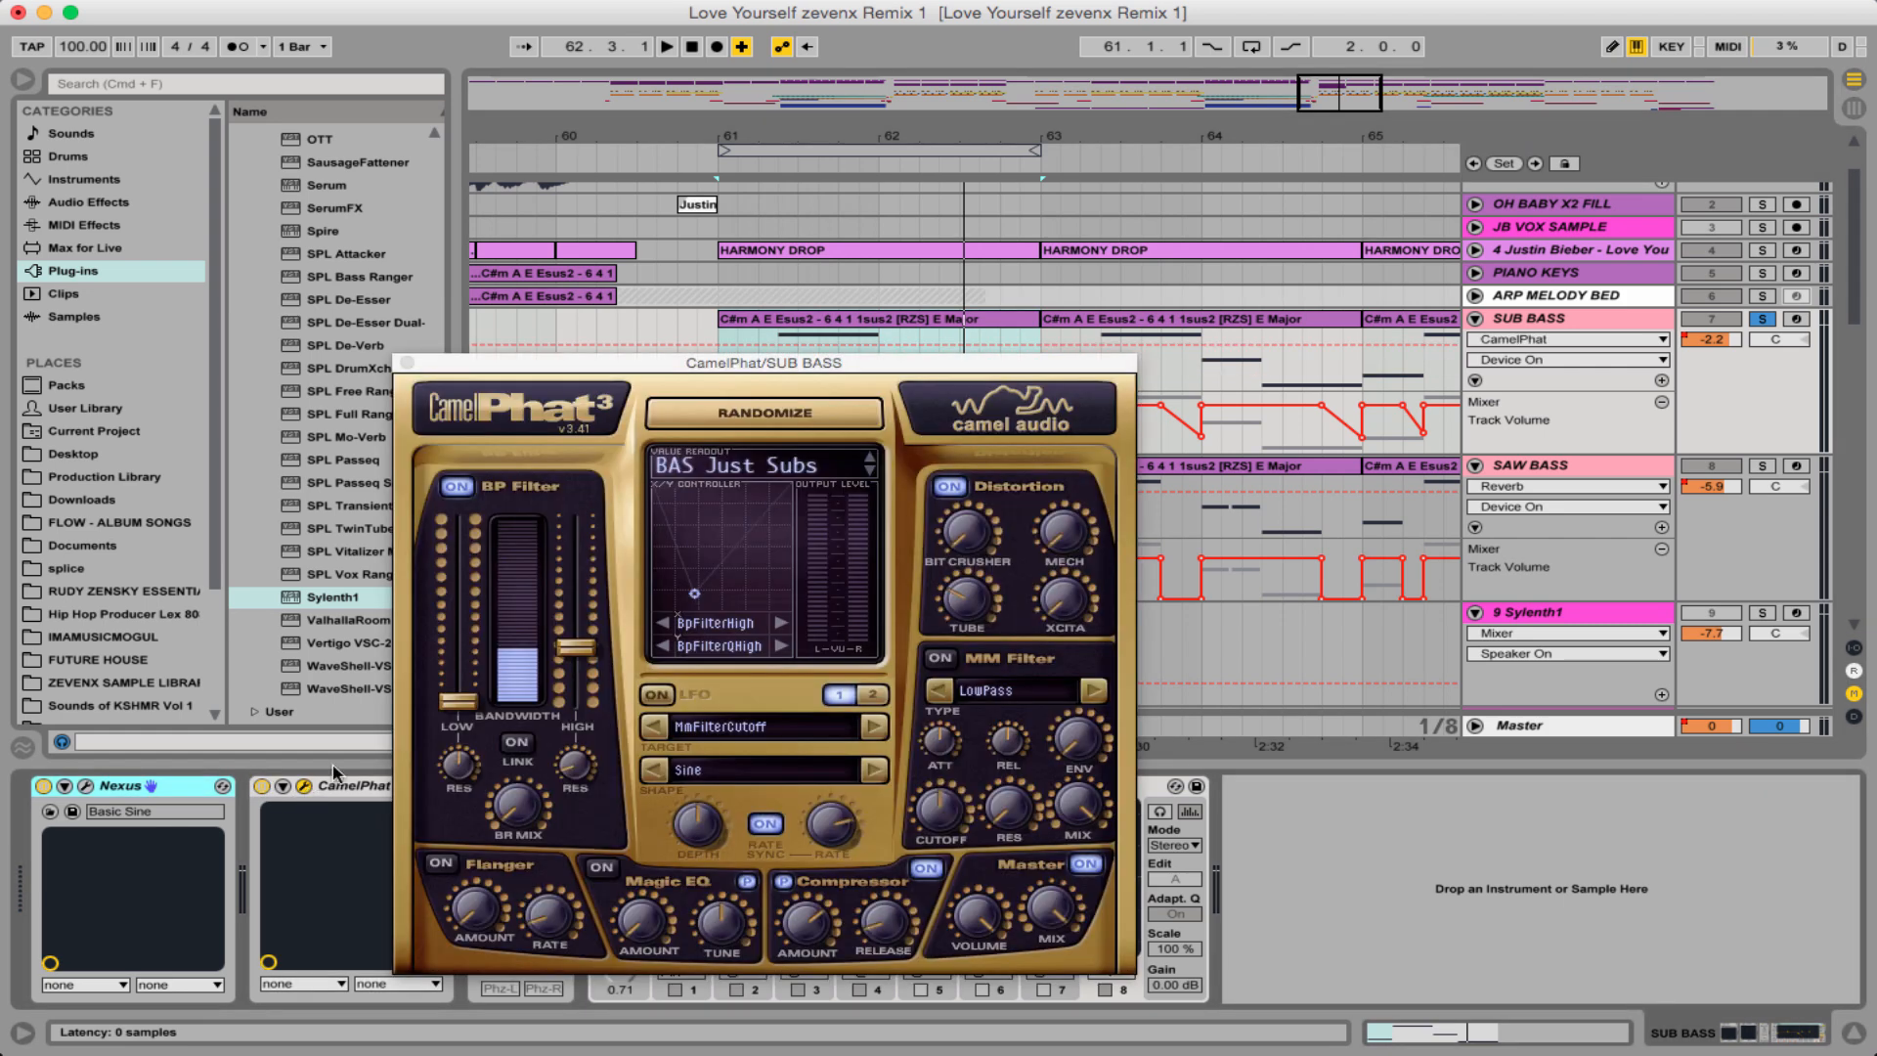
click(761, 473)
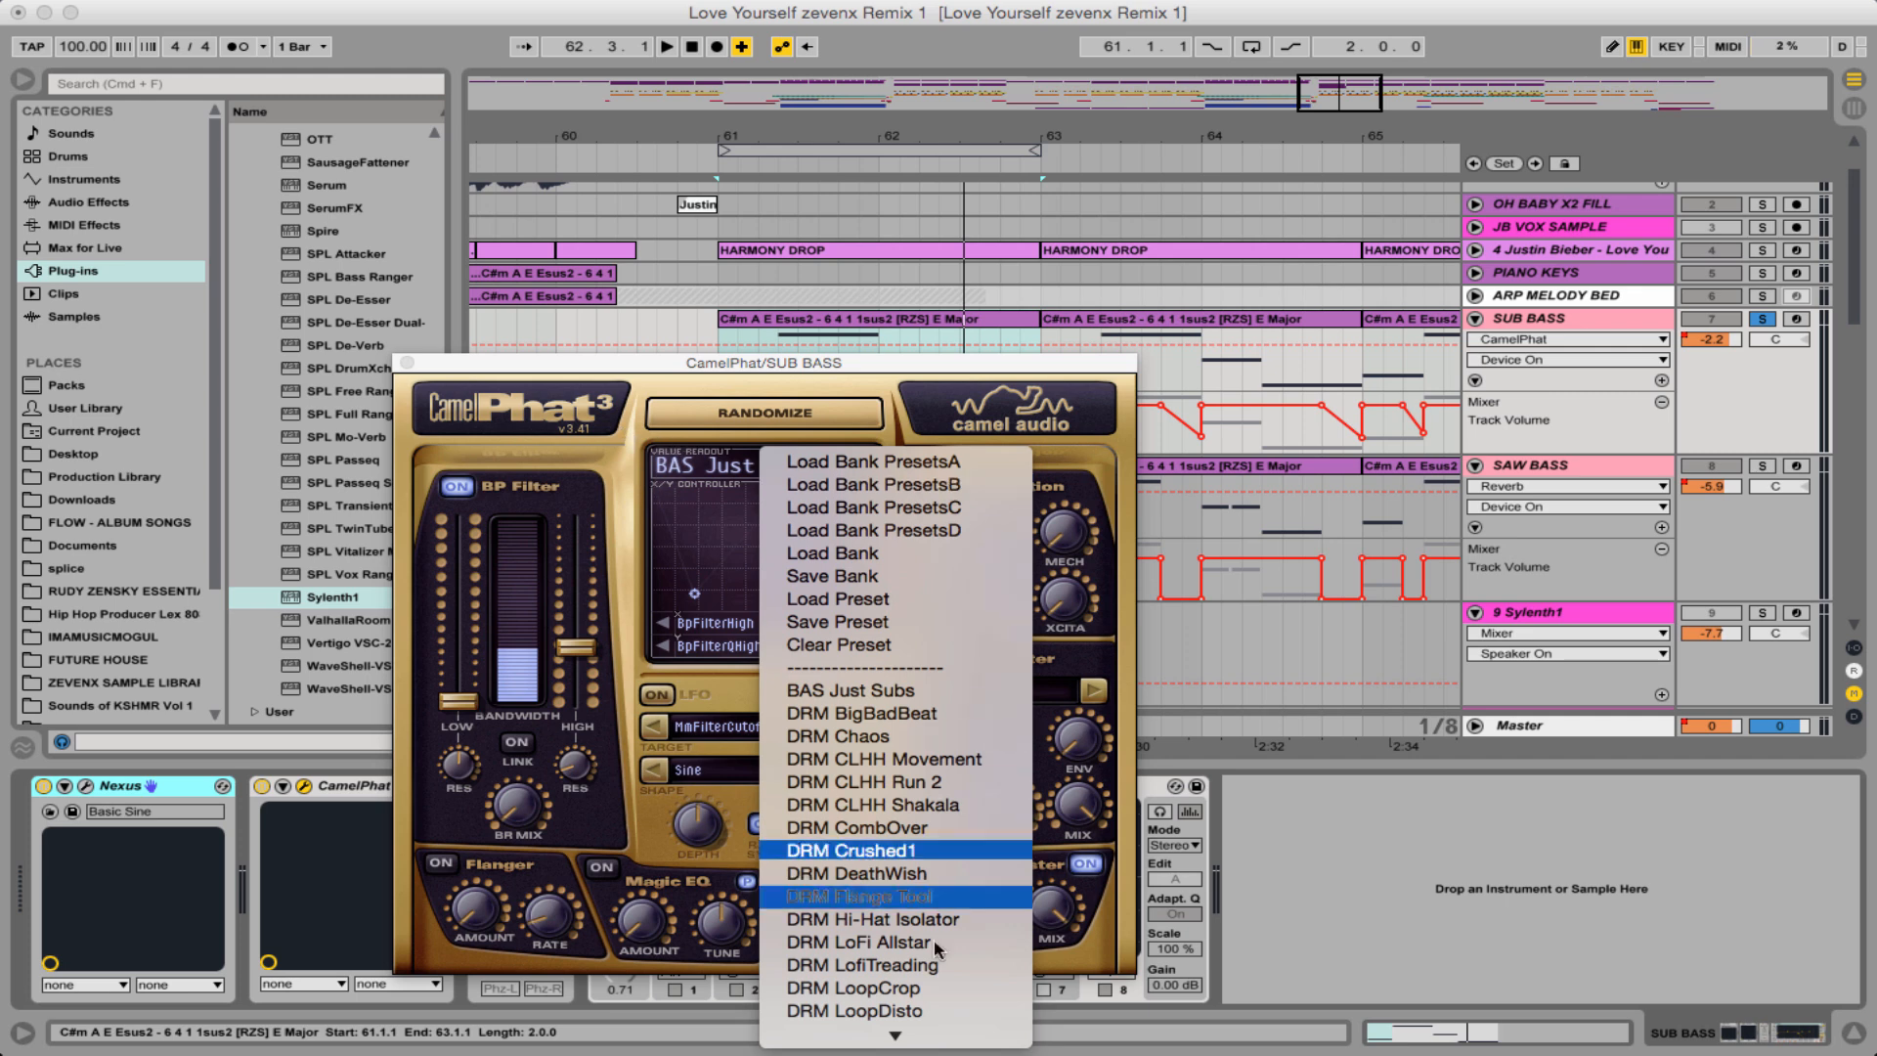
scroll(937, 948, down, 15)
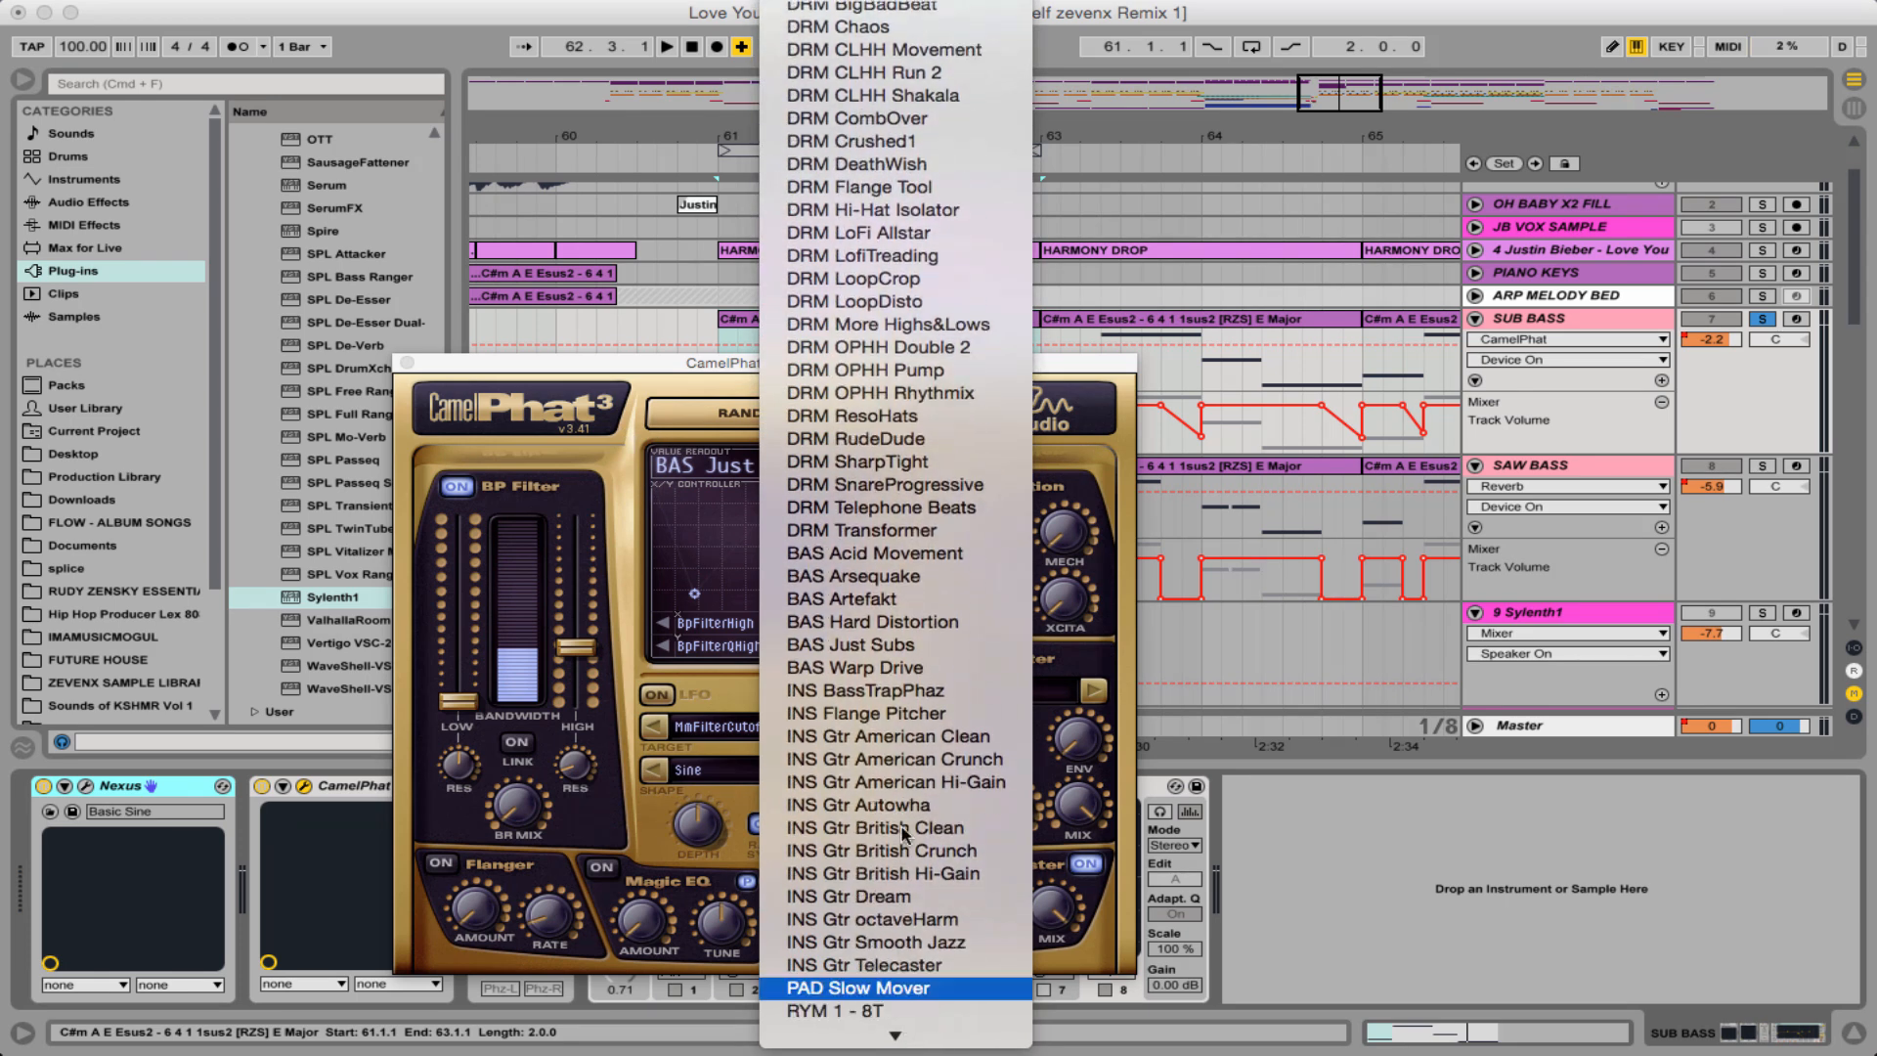
click(608, 448)
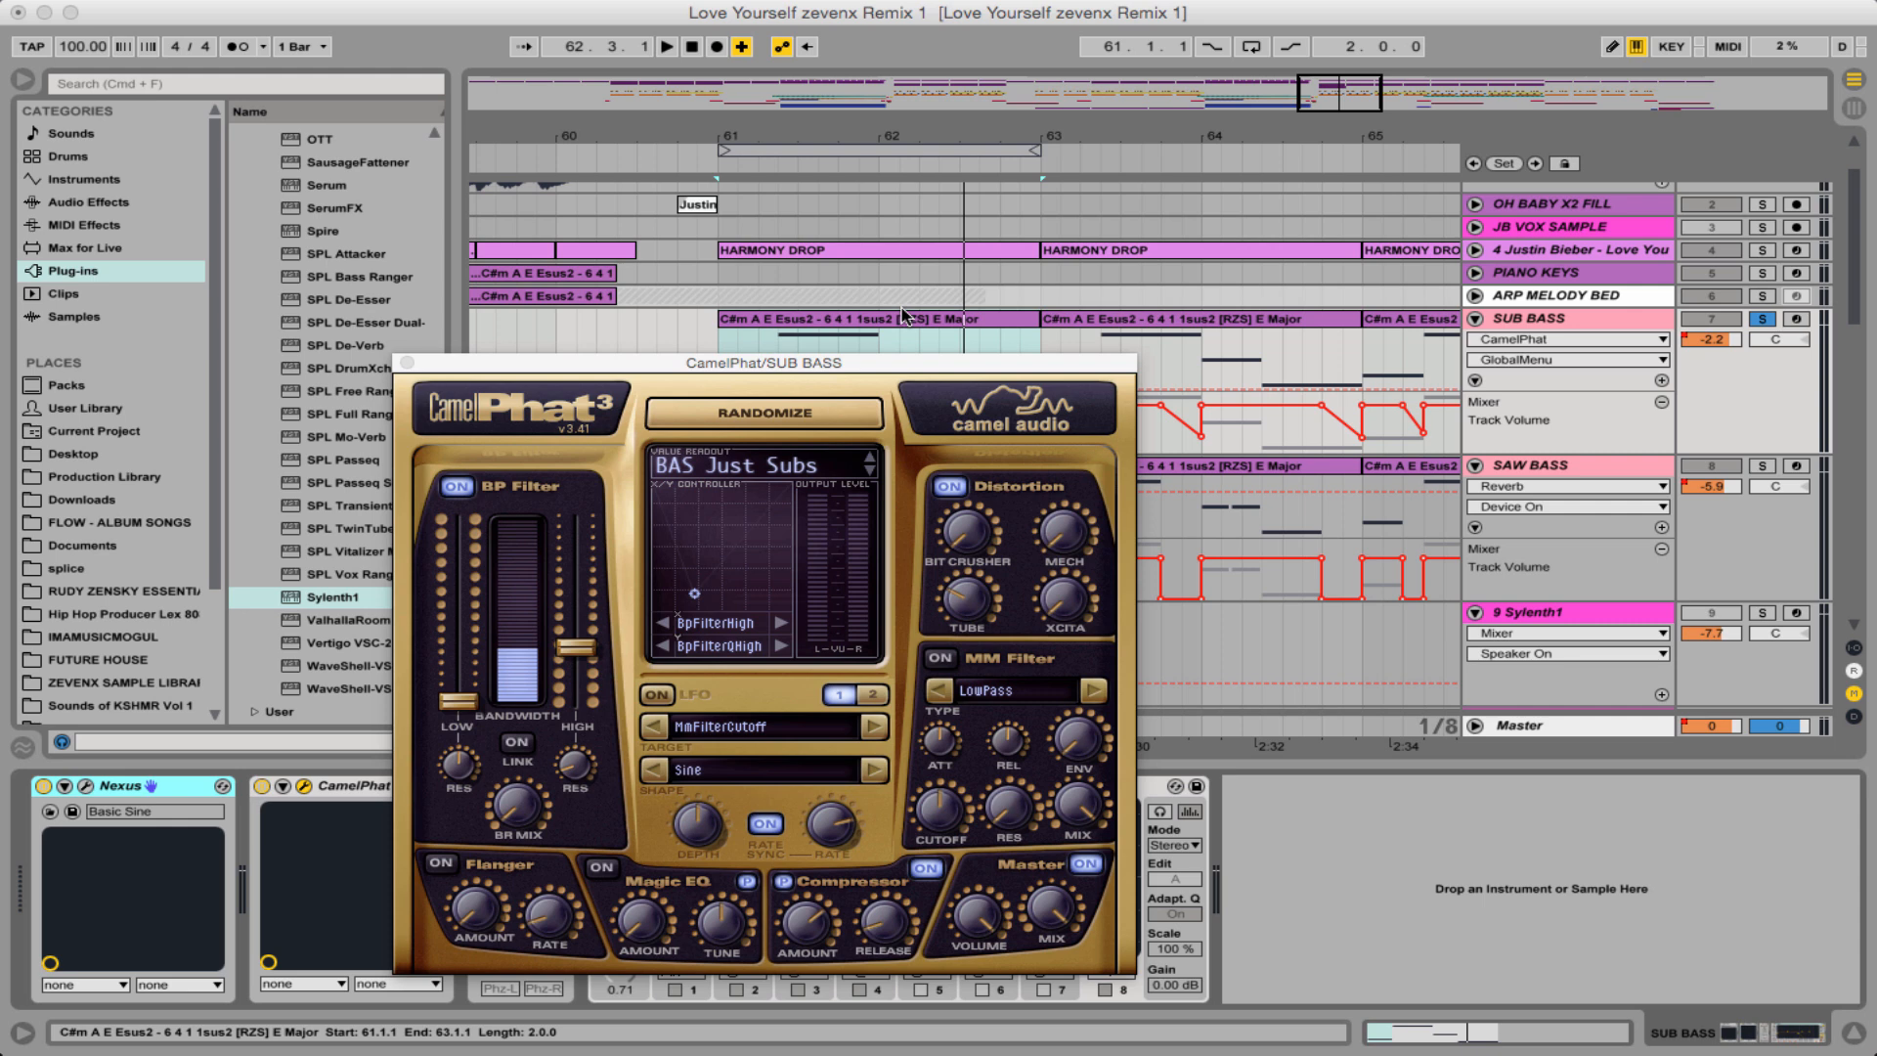
- Play the sub bass clip with CamelPhat active and bypassed to compare the sound
key(space)
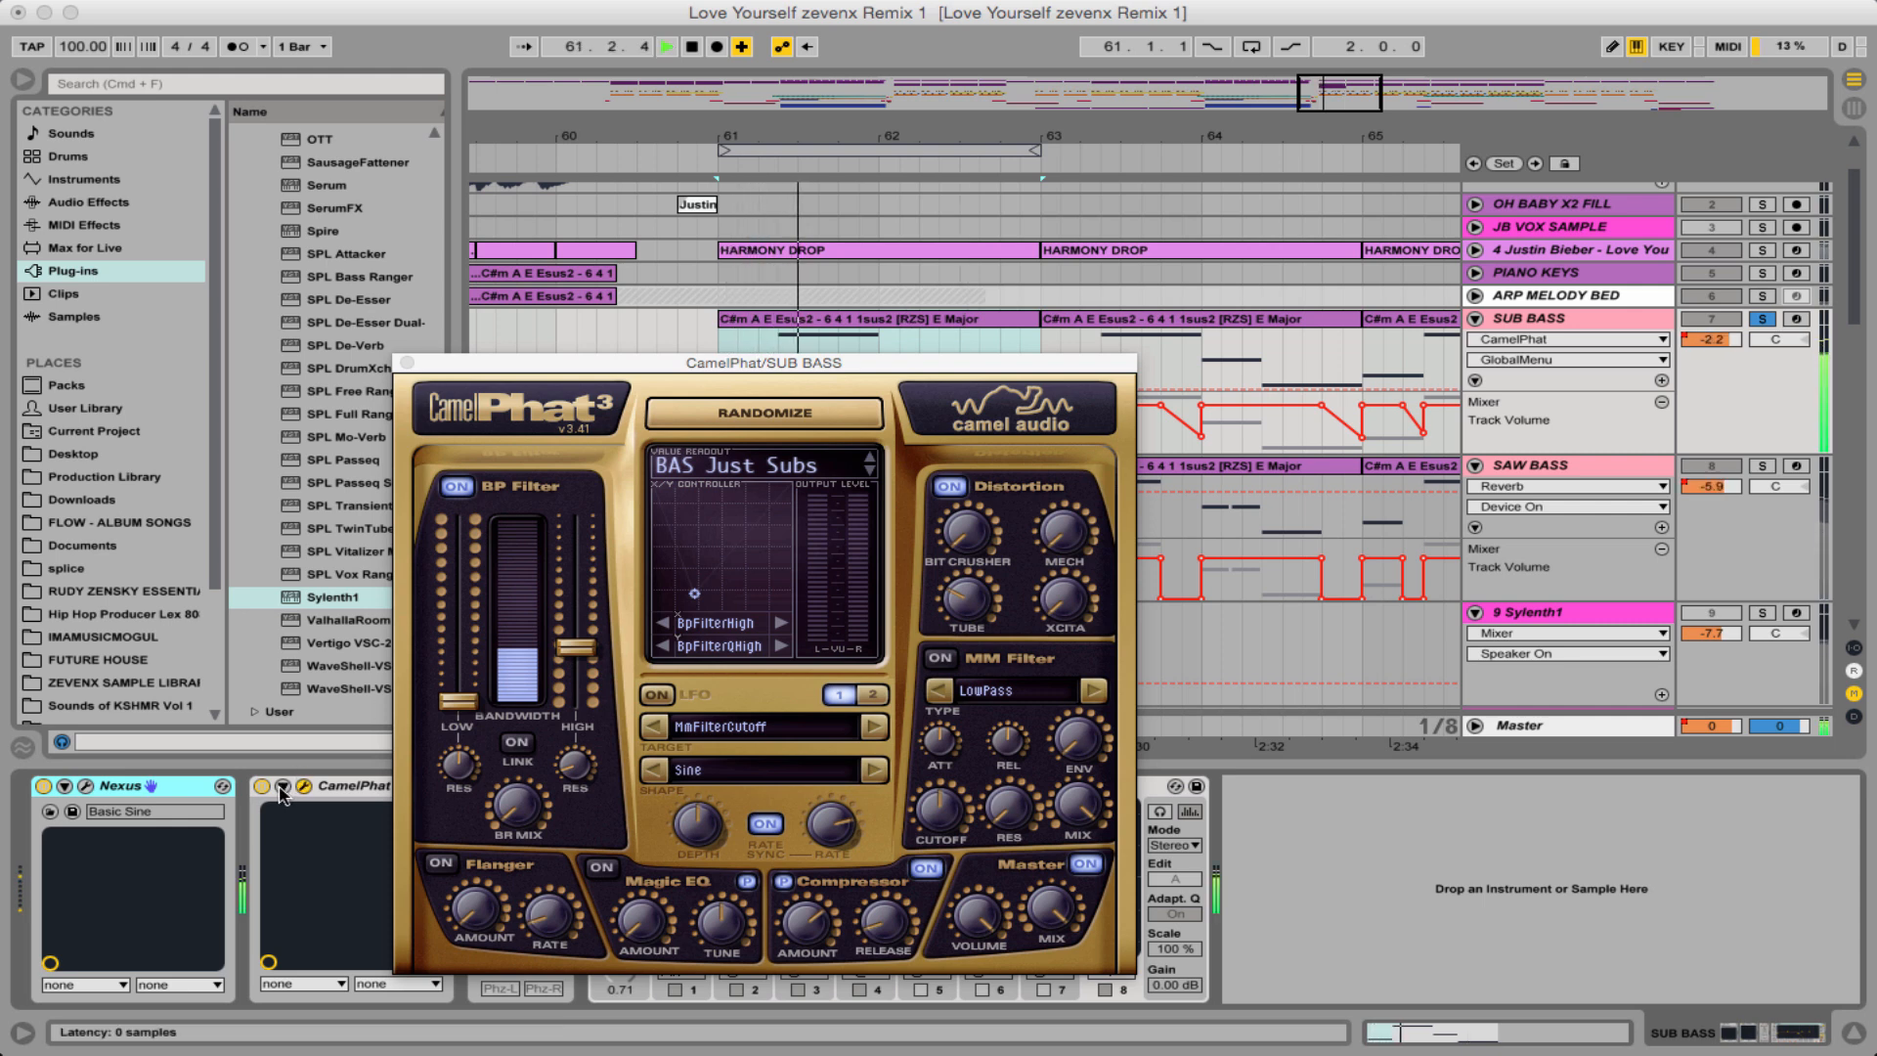
click(262, 786)
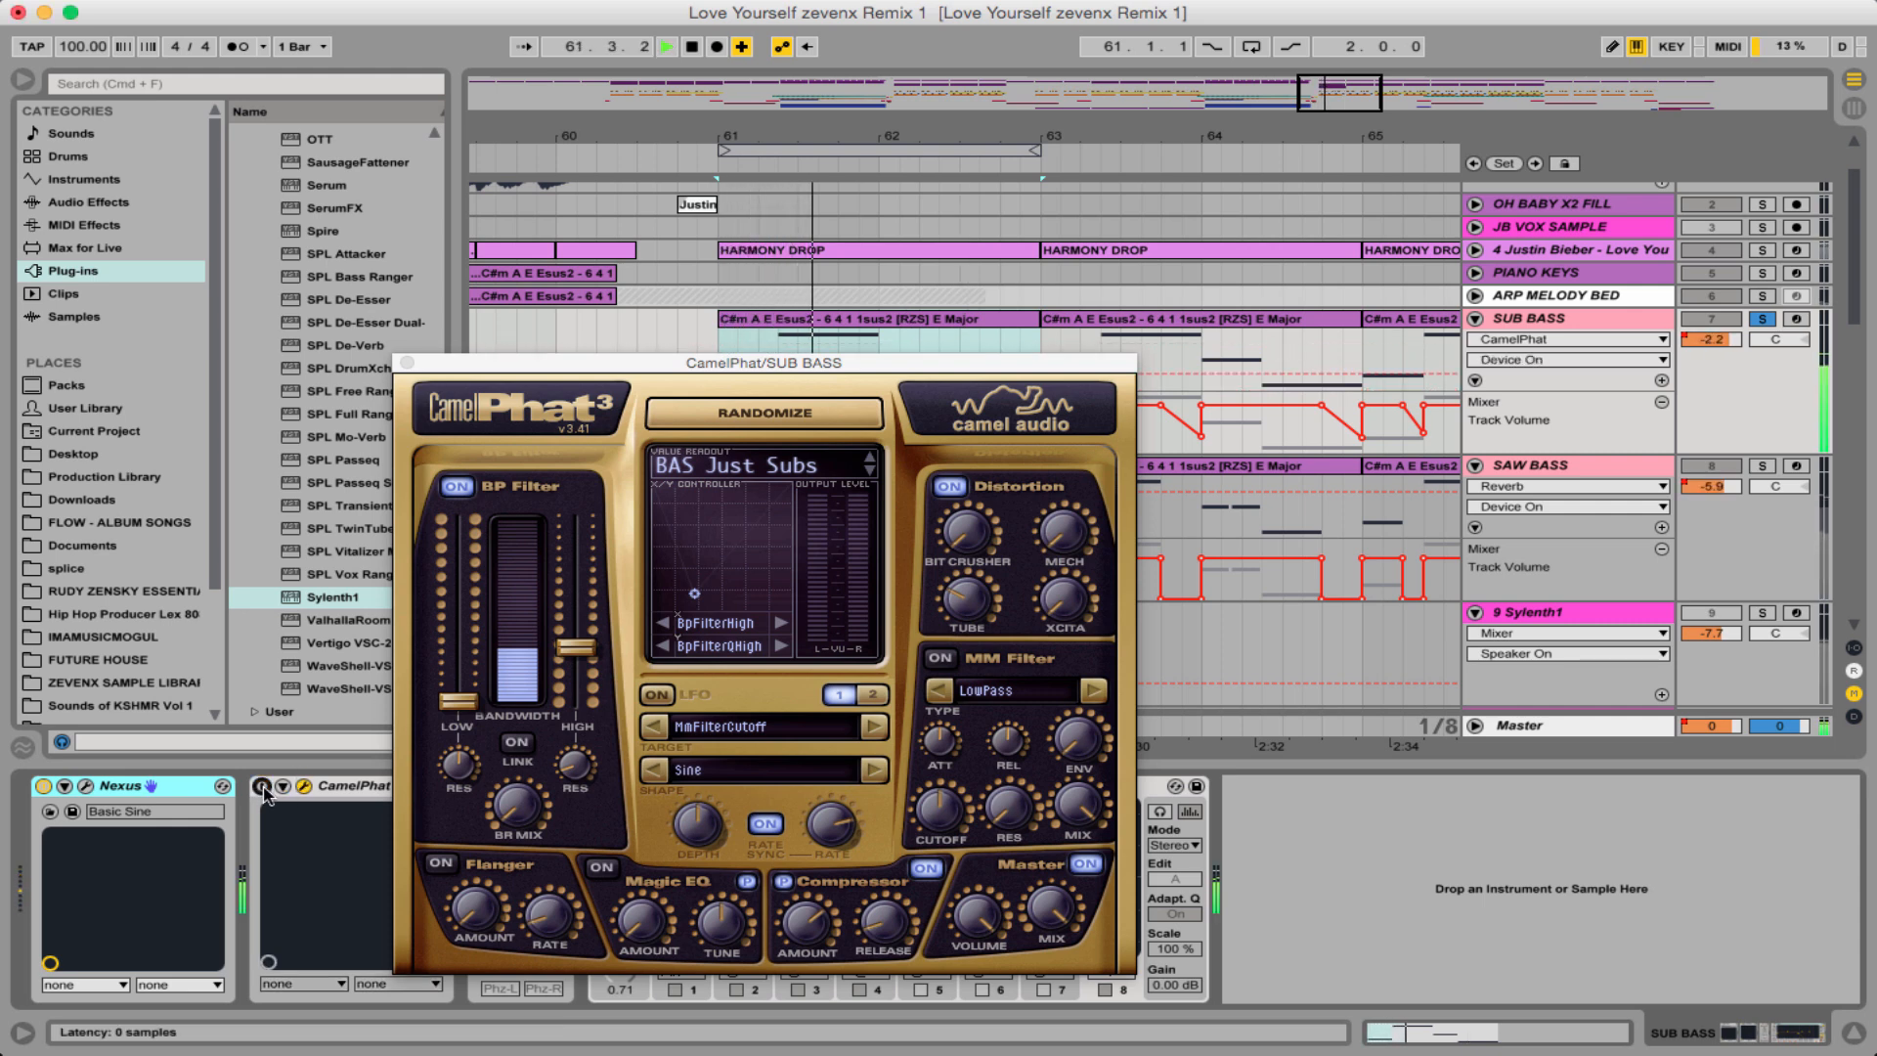
click(263, 788)
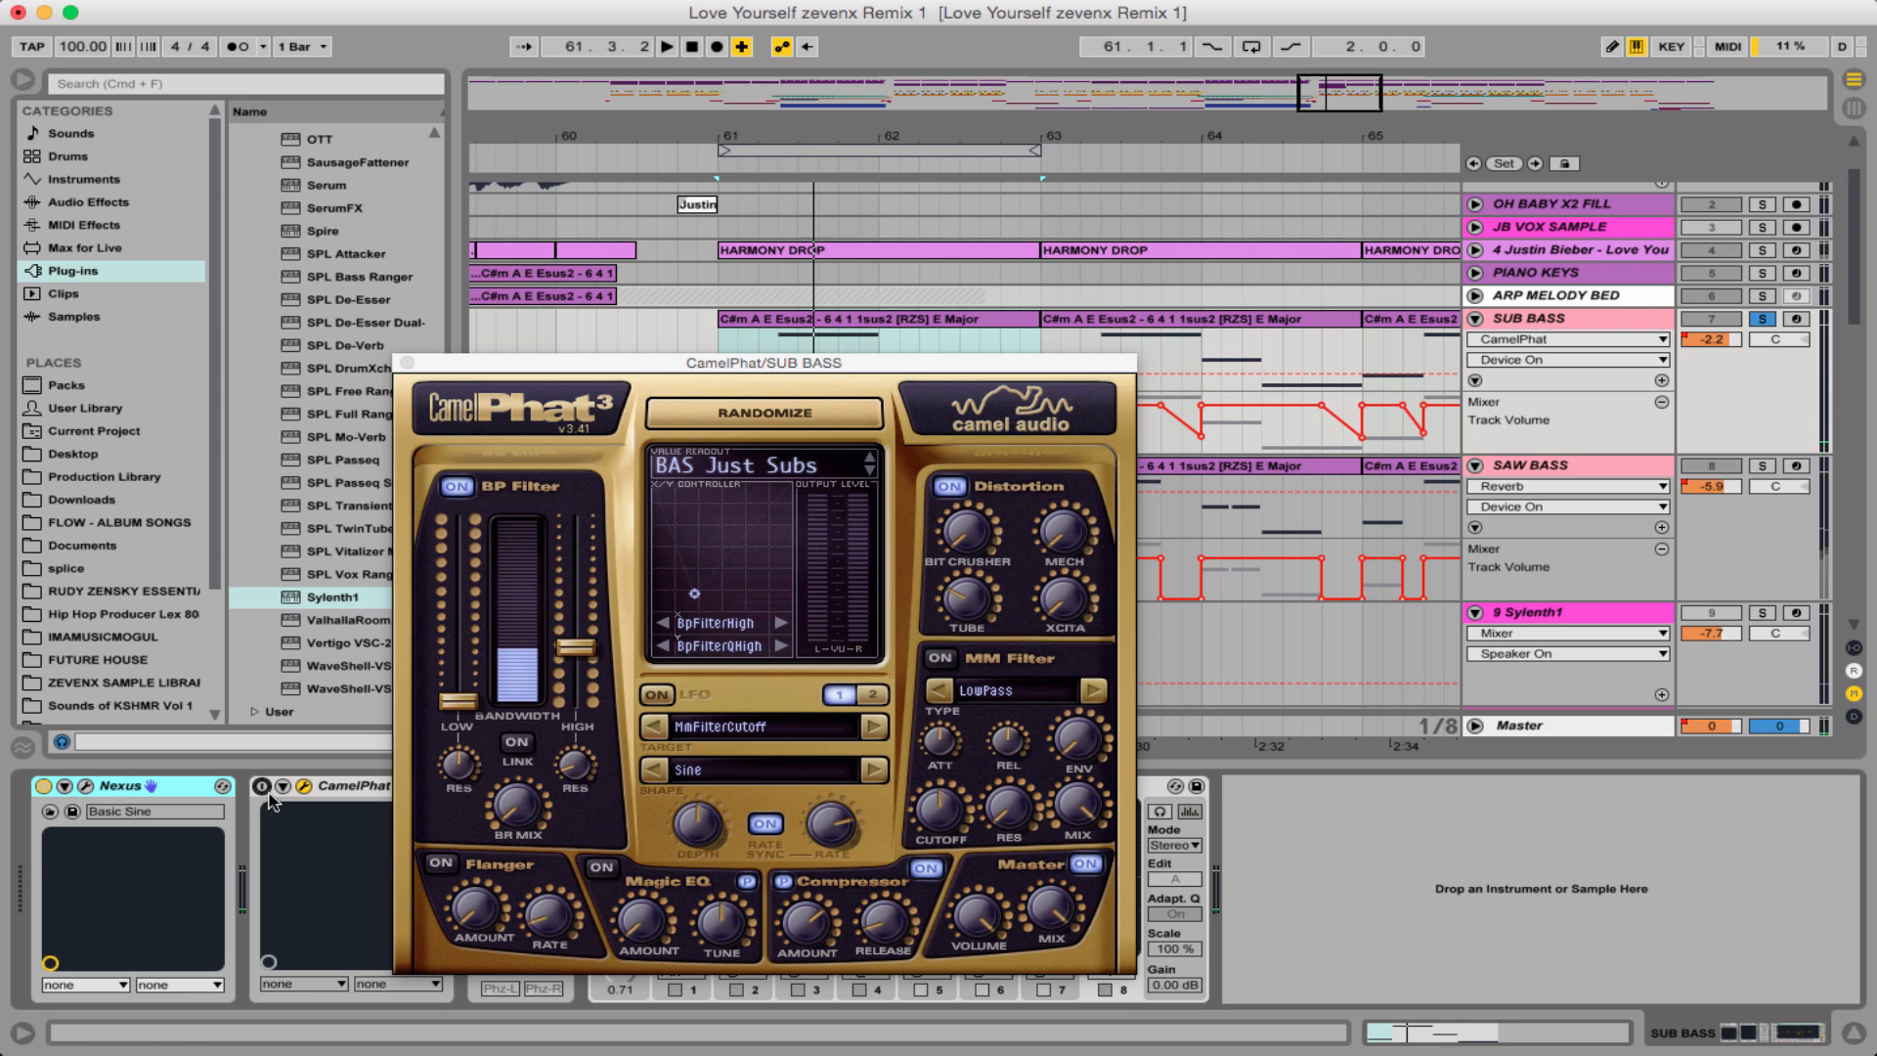
key(space)
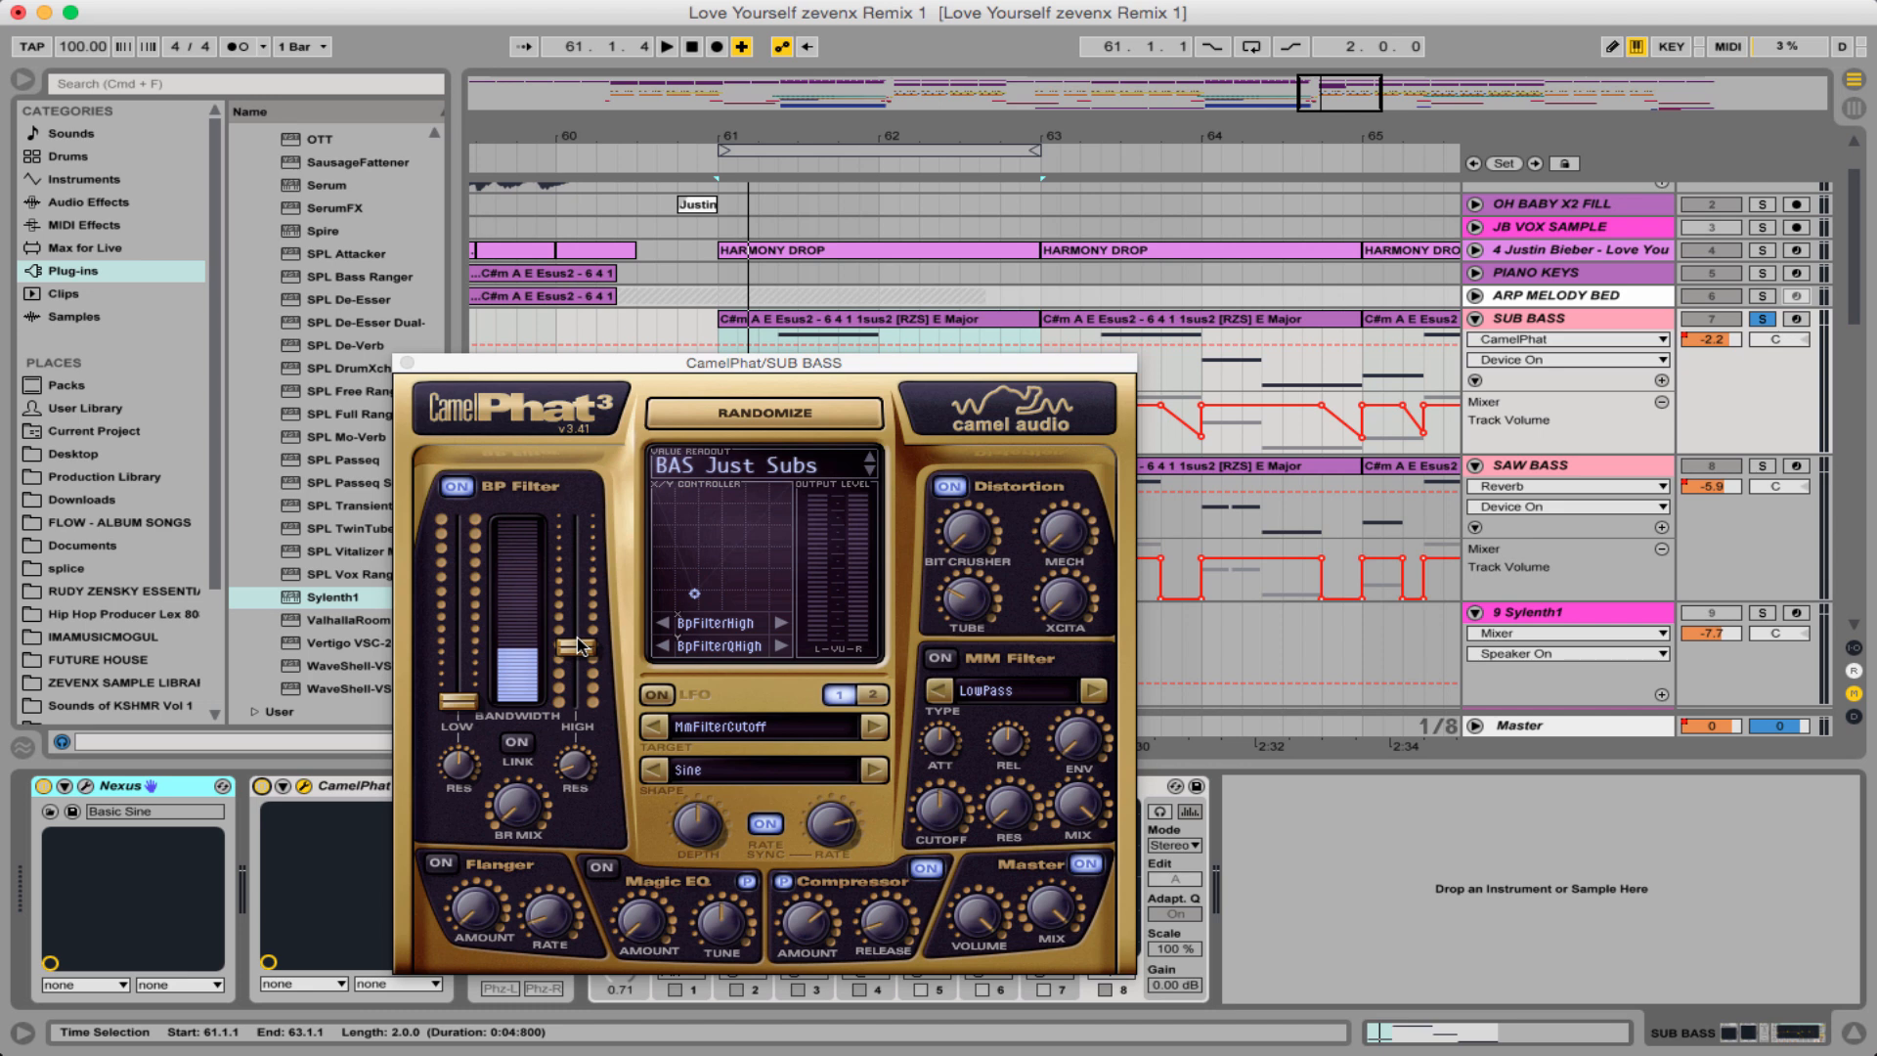
- Lower the high cutoff of CamelPhat's BP filter to 20 Hz and raise it to about 91 Hz with the device on
click(585, 707)
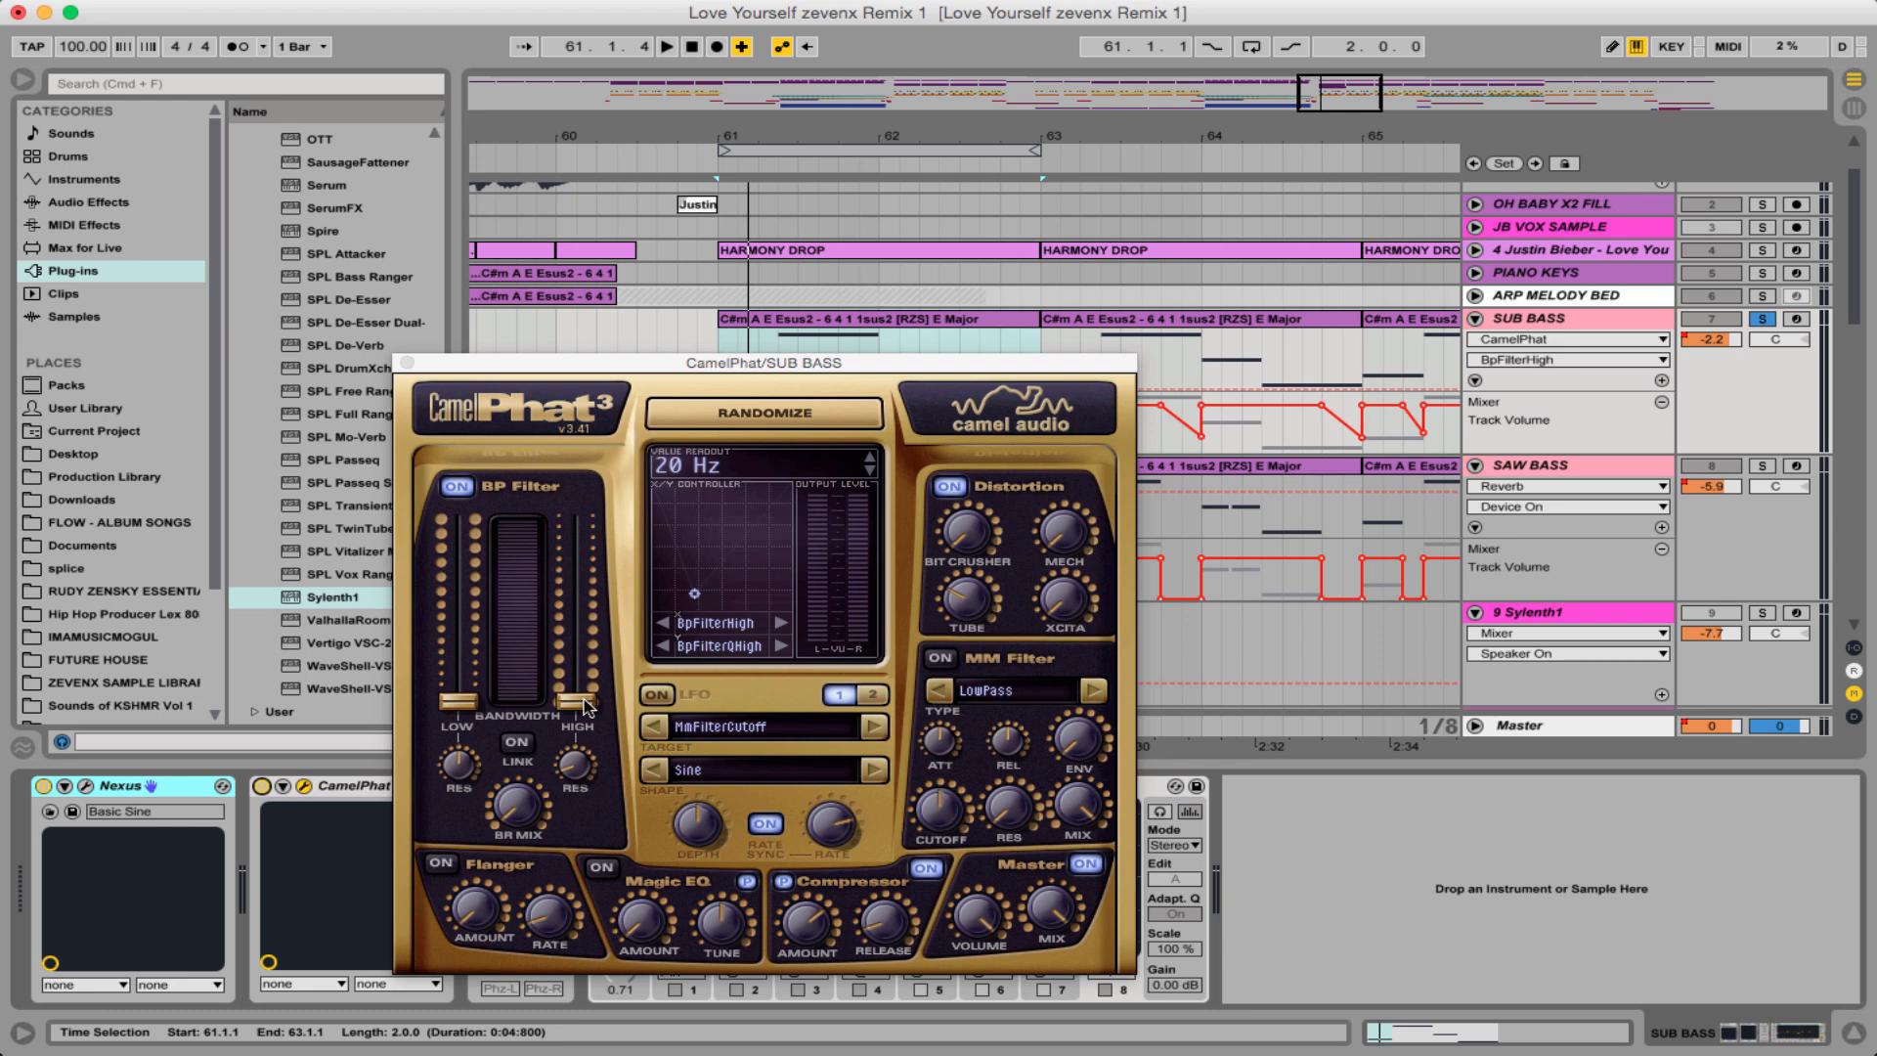
key(super+z)
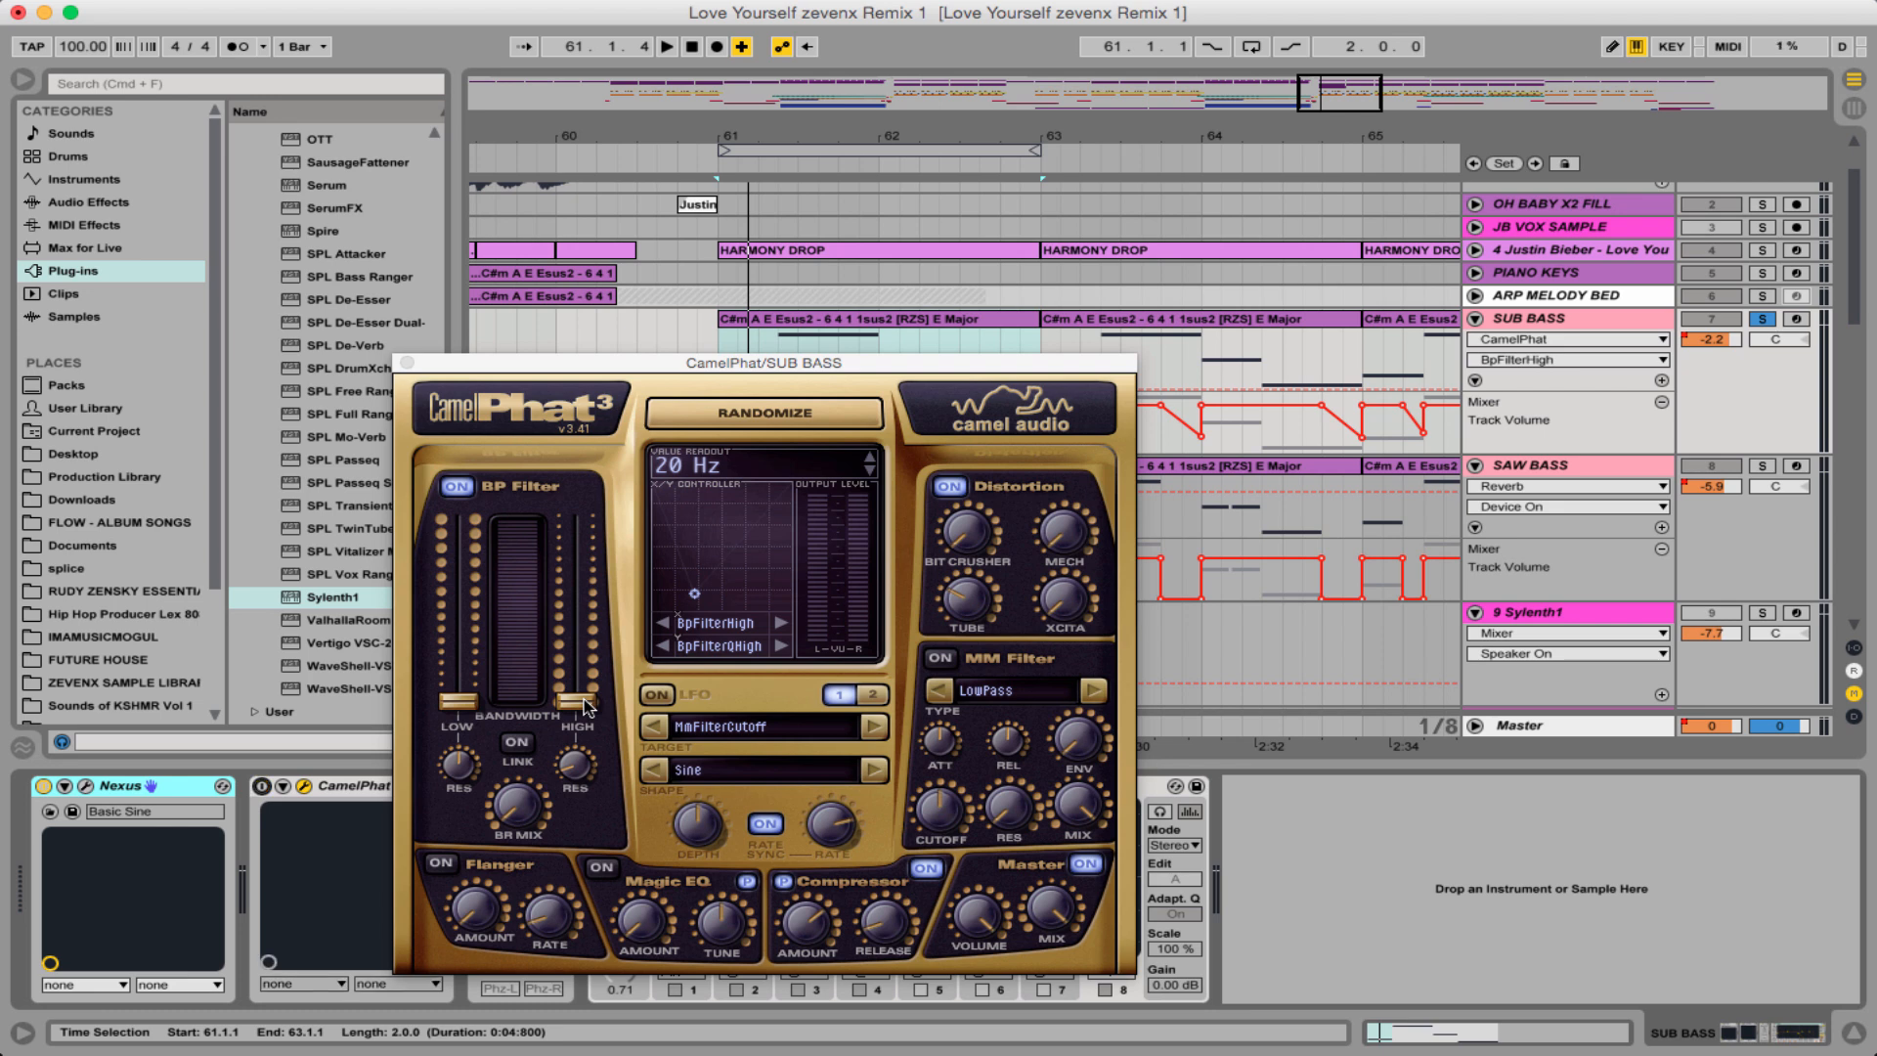
click(262, 788)
drag(588, 714, 585, 665)
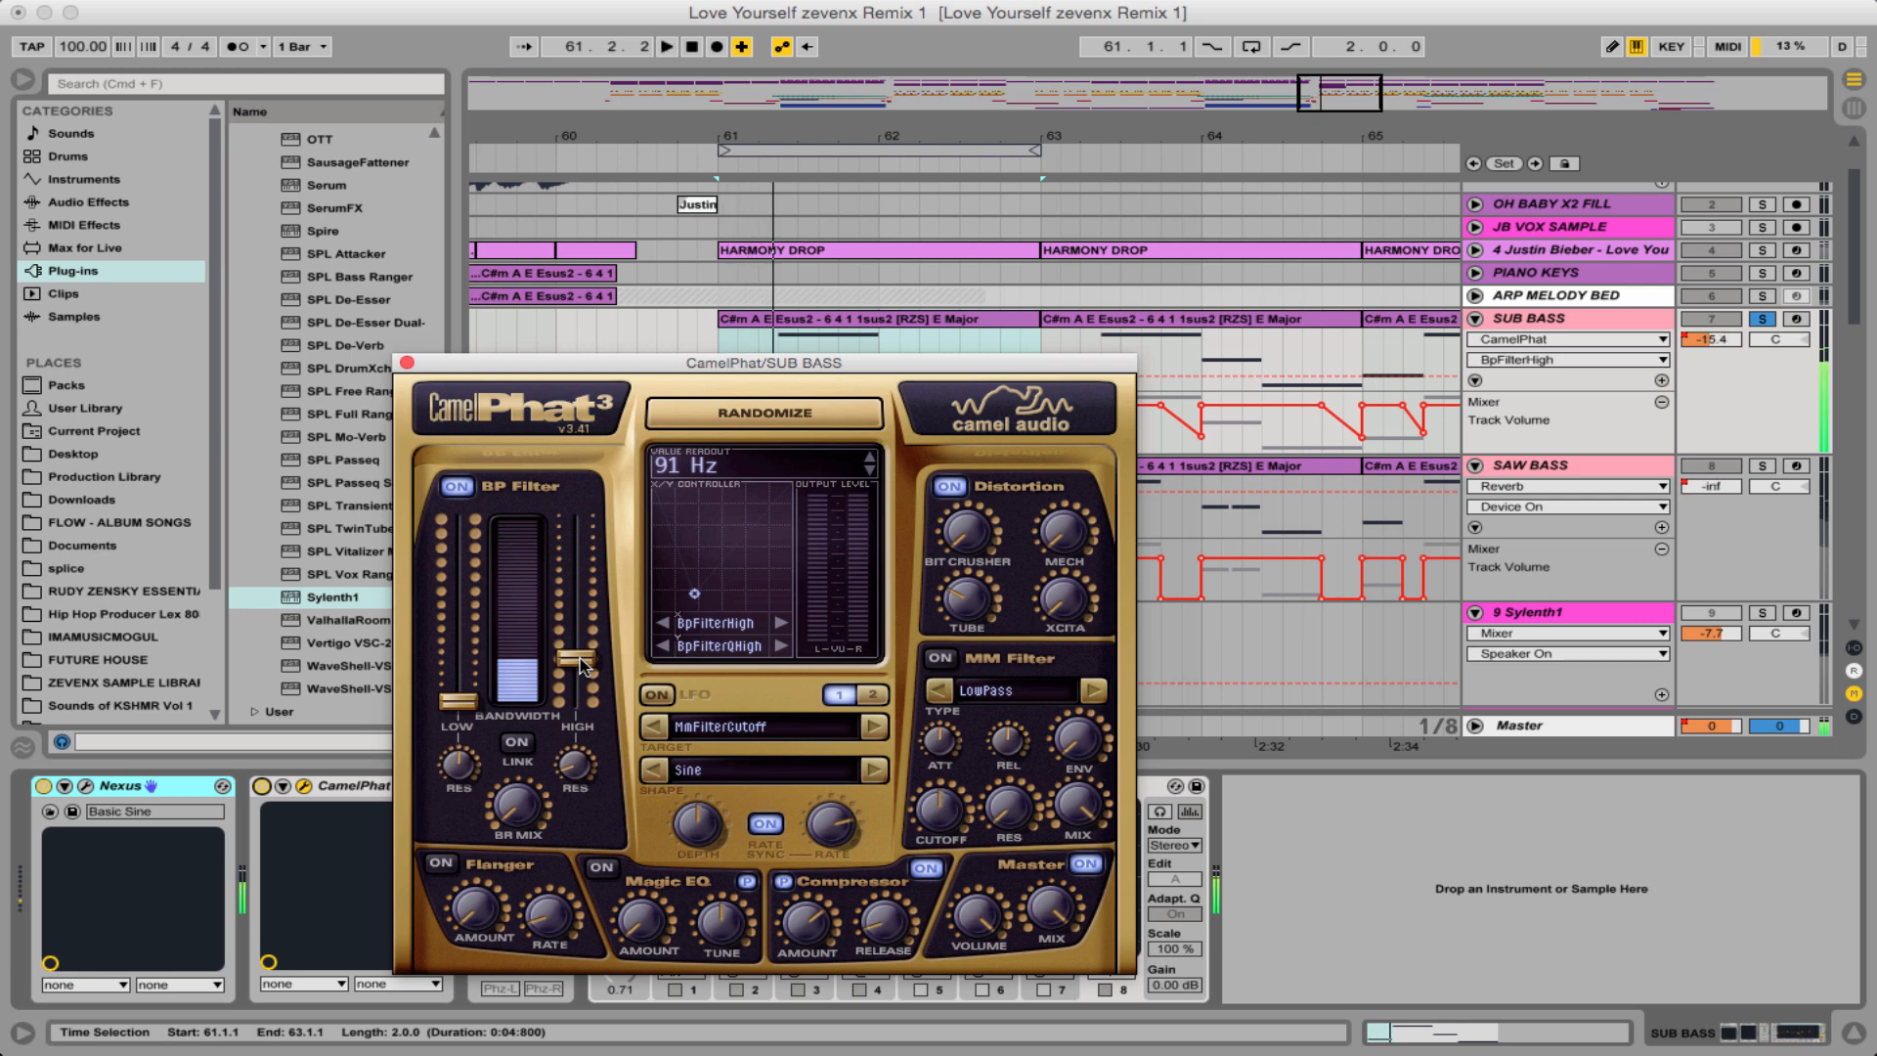
- Look through CamelPhat's factory presets, reload BAS Just Subs, and find CamelPhat in the list of installed plug-ins
click(876, 470)
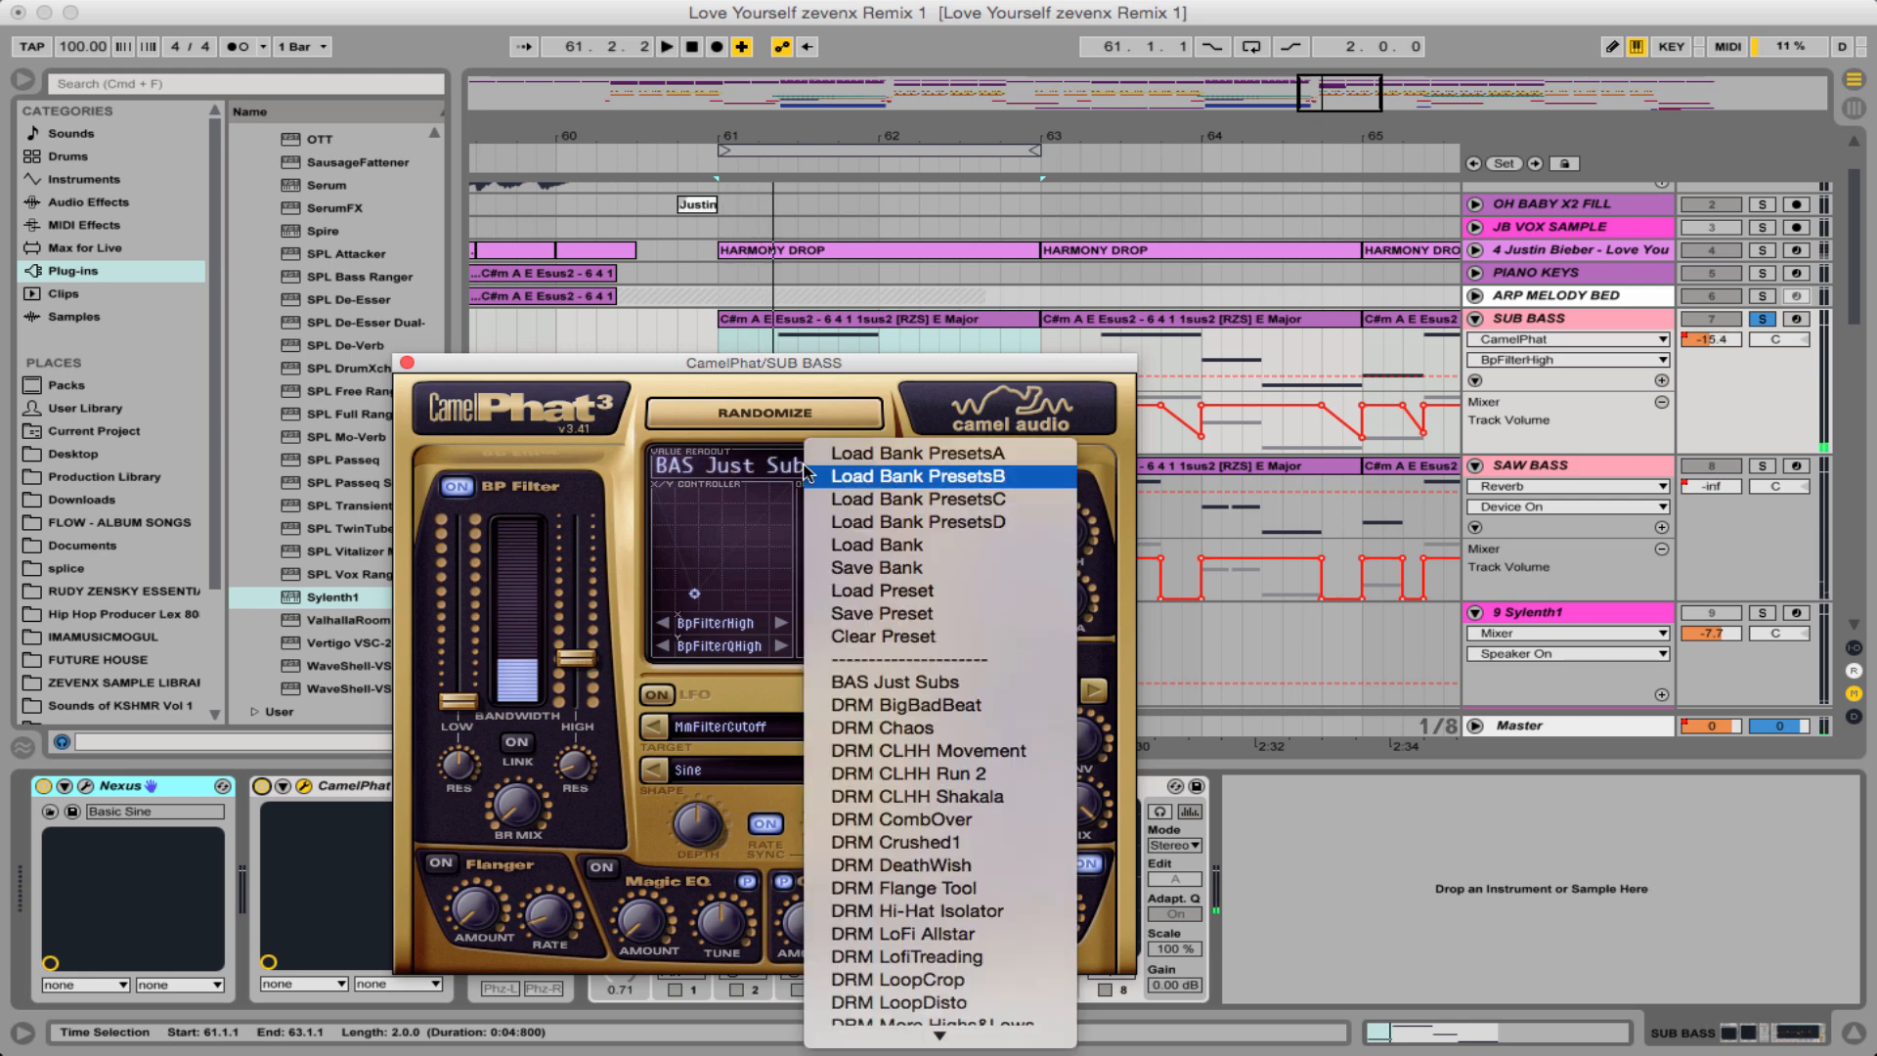
scroll(953, 841, down, 5)
scroll(953, 839, down, 10)
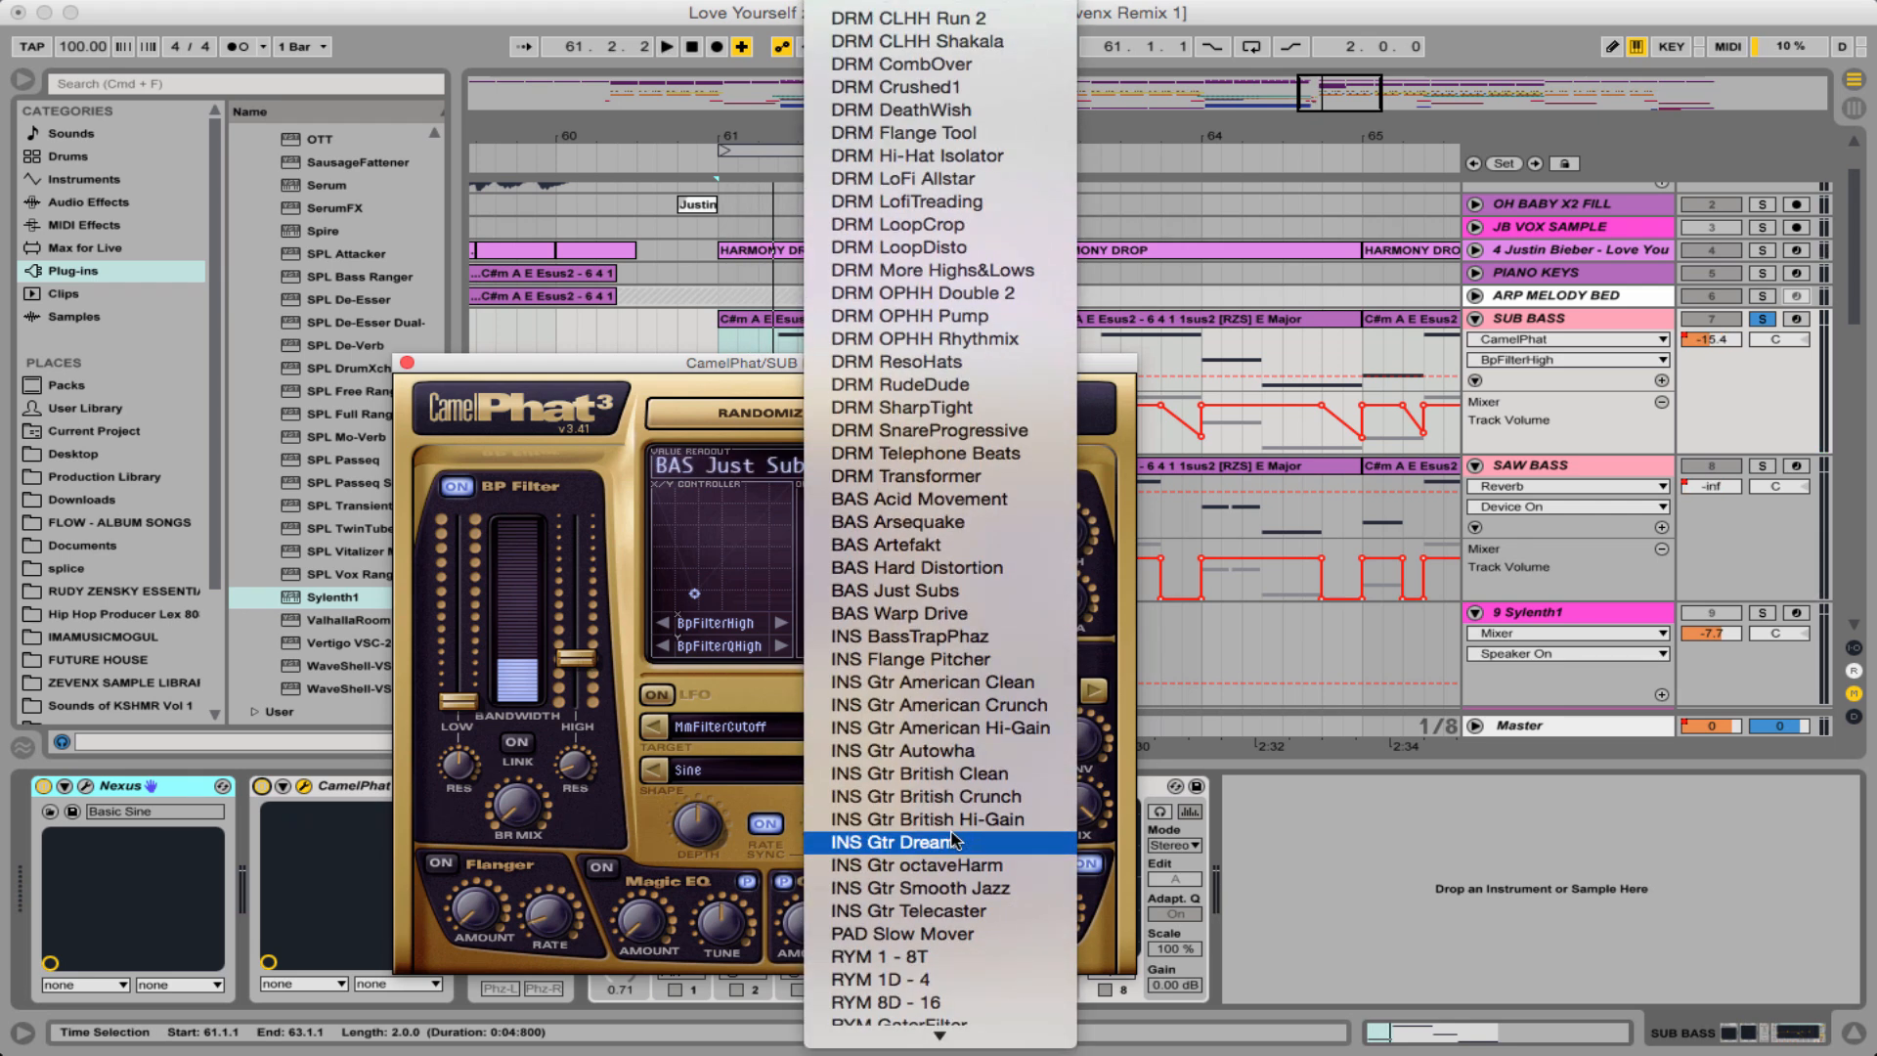
scroll(950, 831, up, 10)
scroll(951, 831, down, 12)
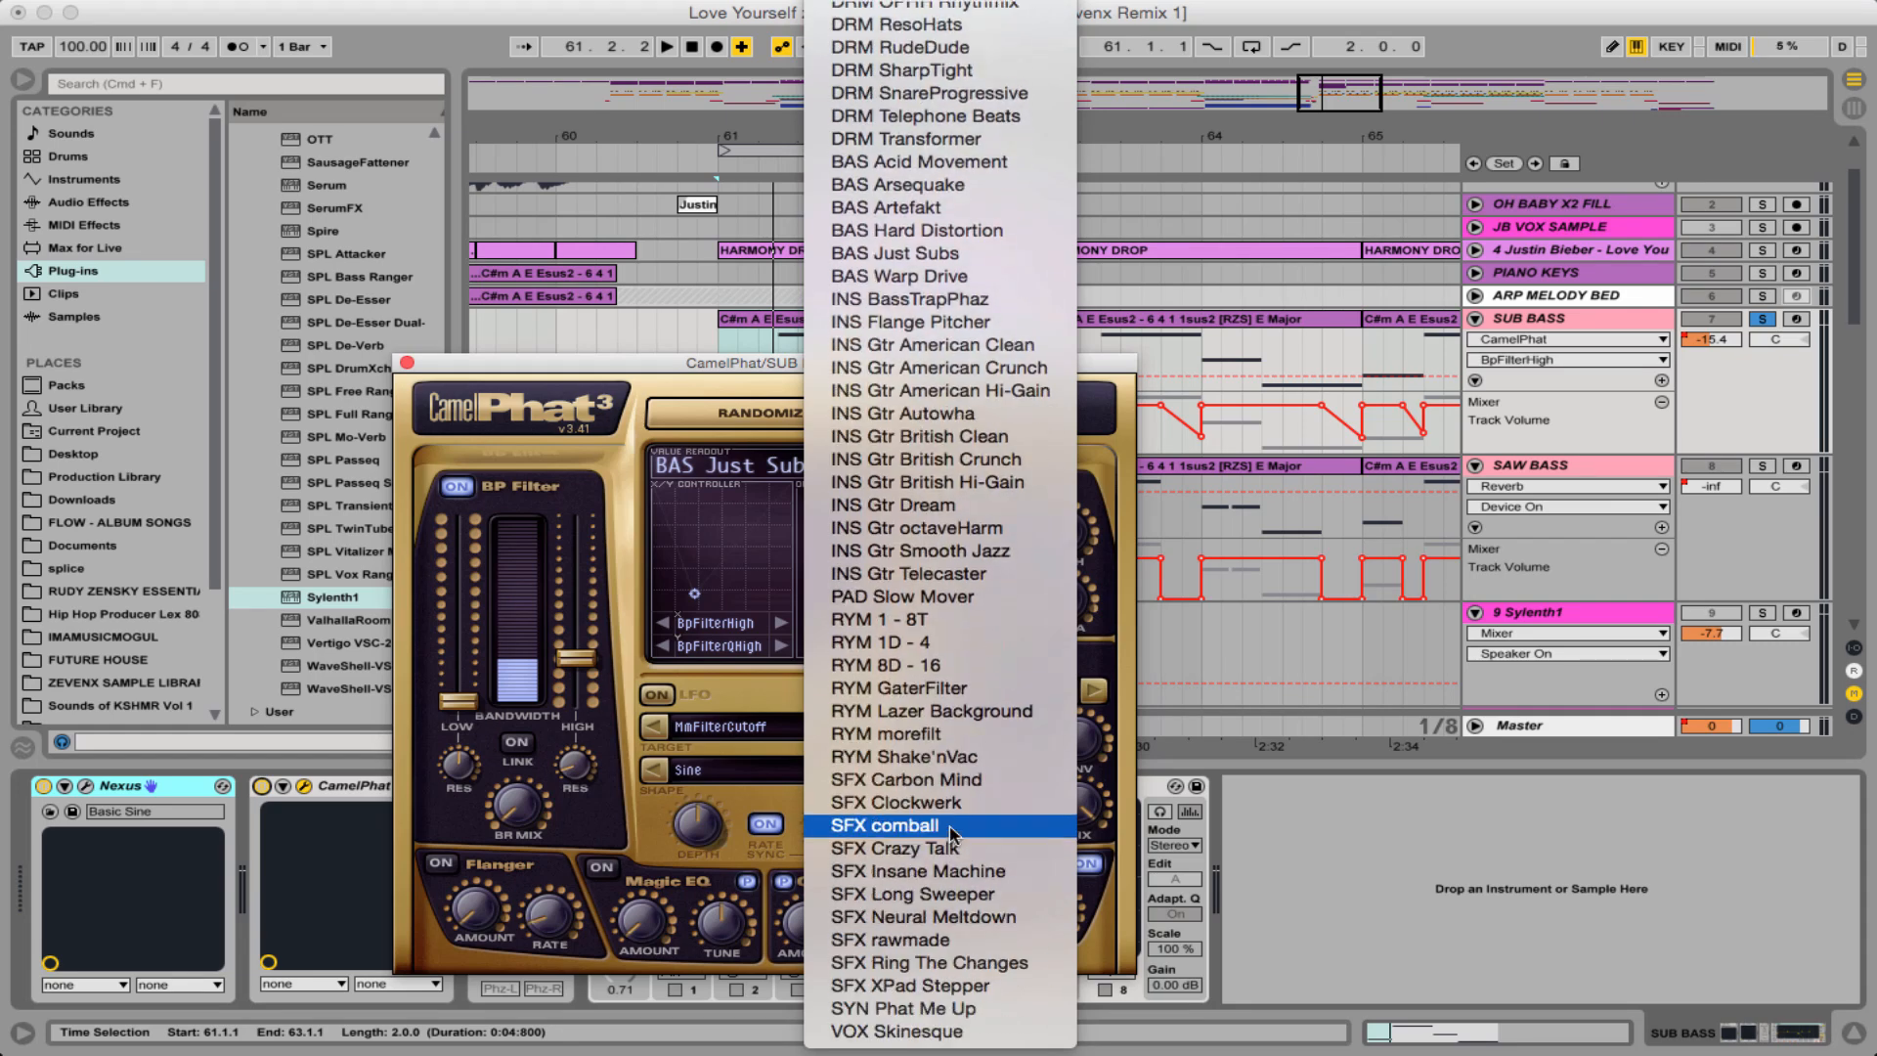
scroll(950, 831, up, 12)
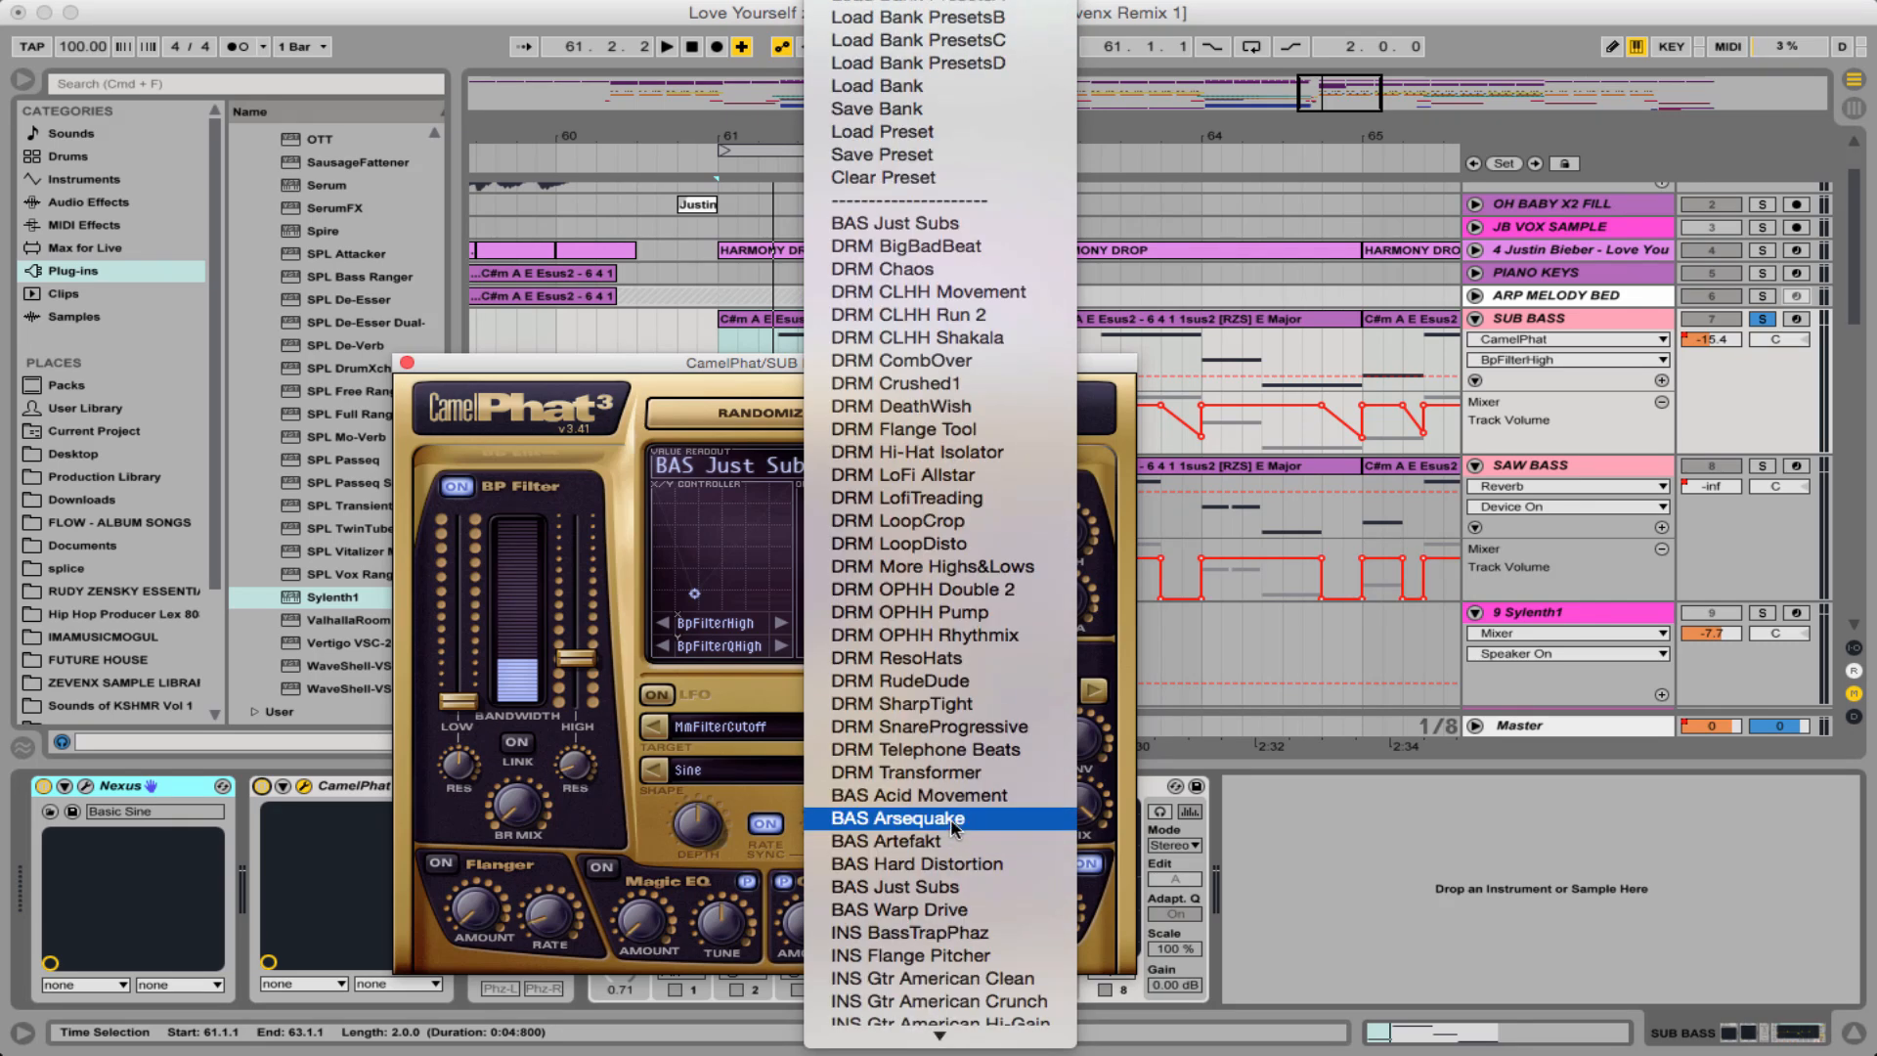
click(953, 888)
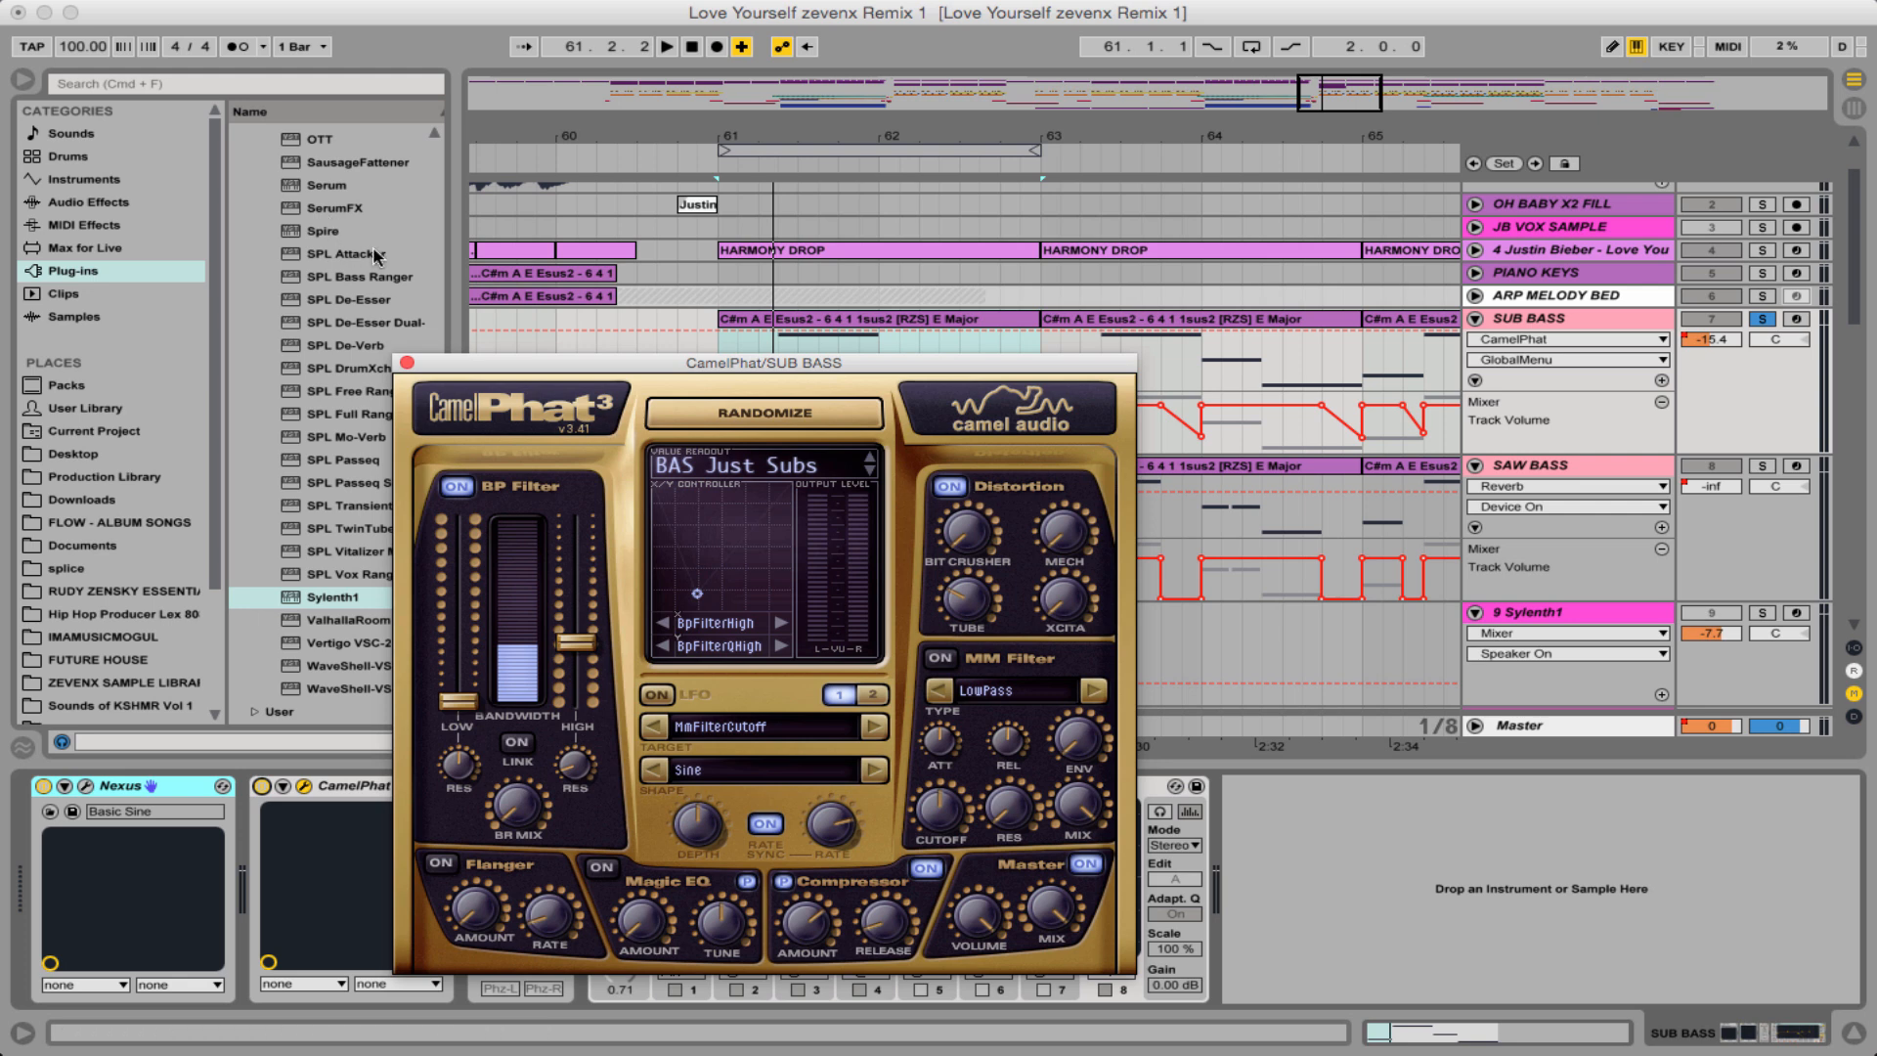
scroll(377, 257, up, 10)
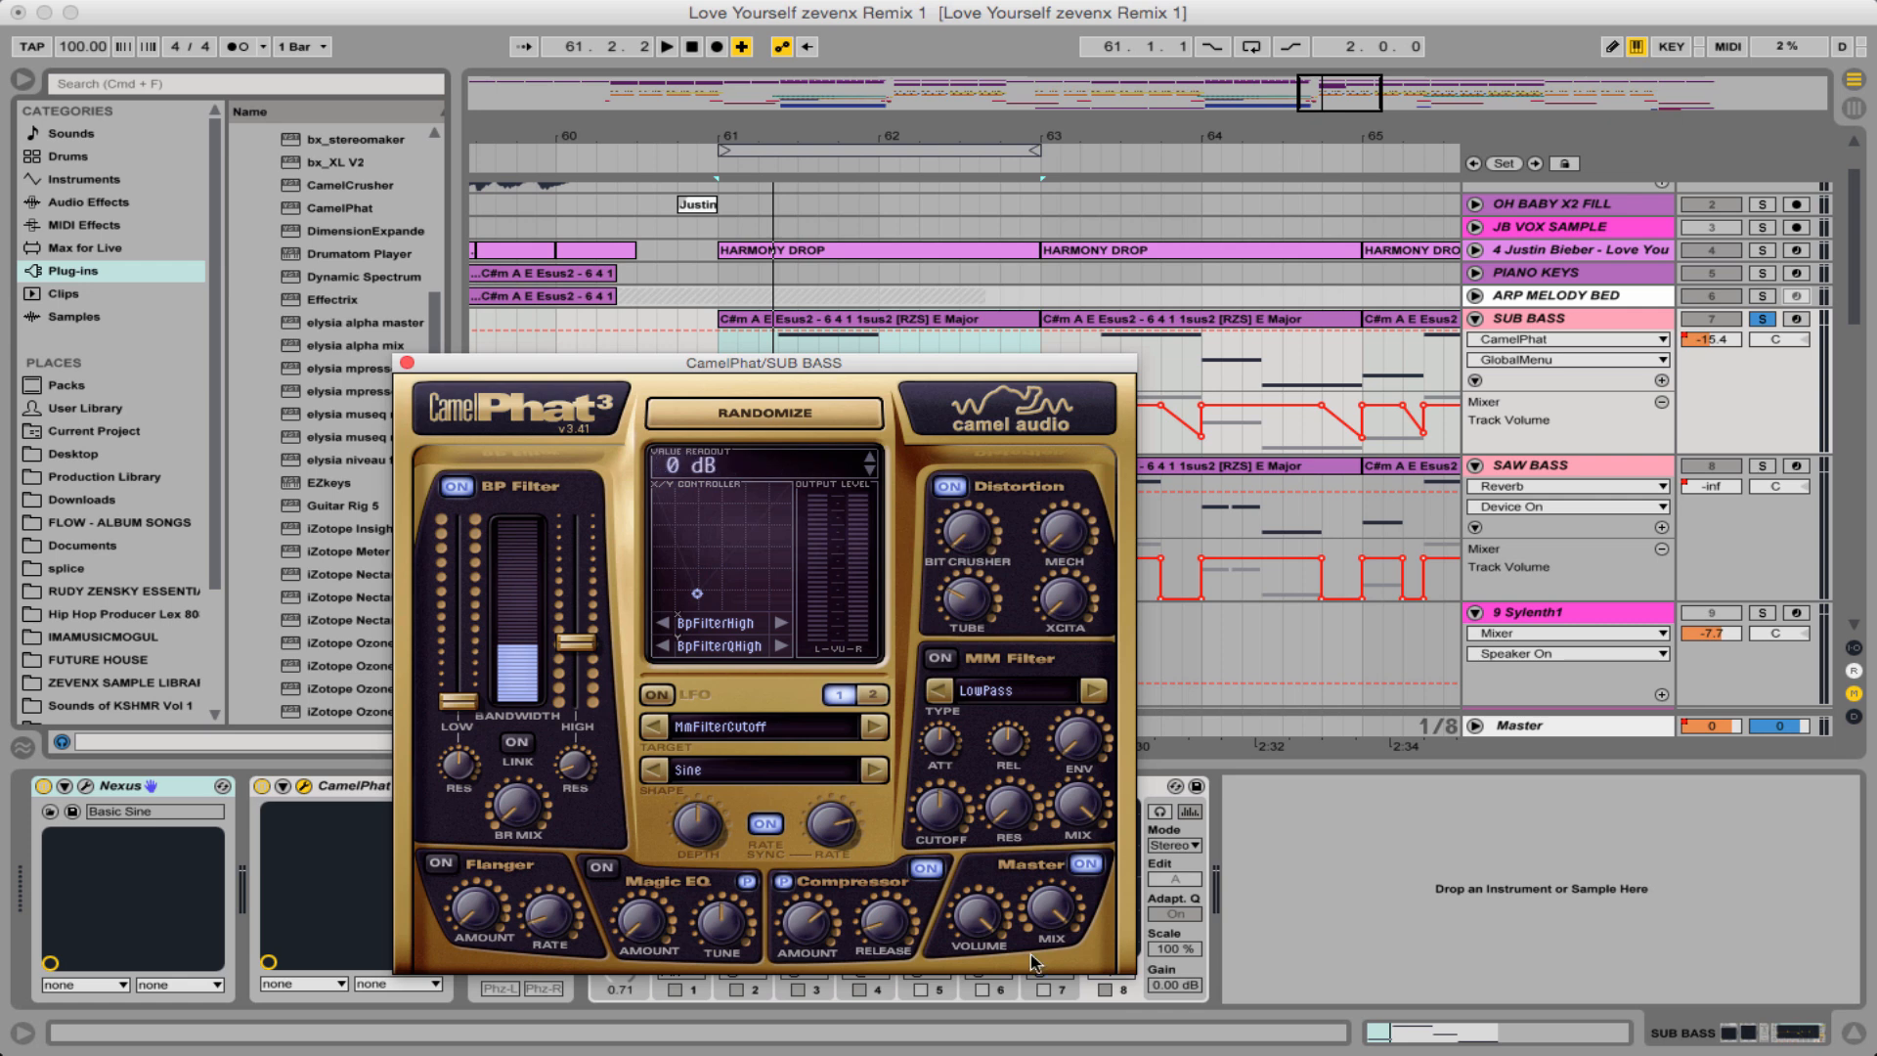
- Play the sub bass clip with CamelPhat's Compressor section off and on to compare, leave it on, and close the CamelPhat editor
click(926, 869)
key(space)
click(924, 874)
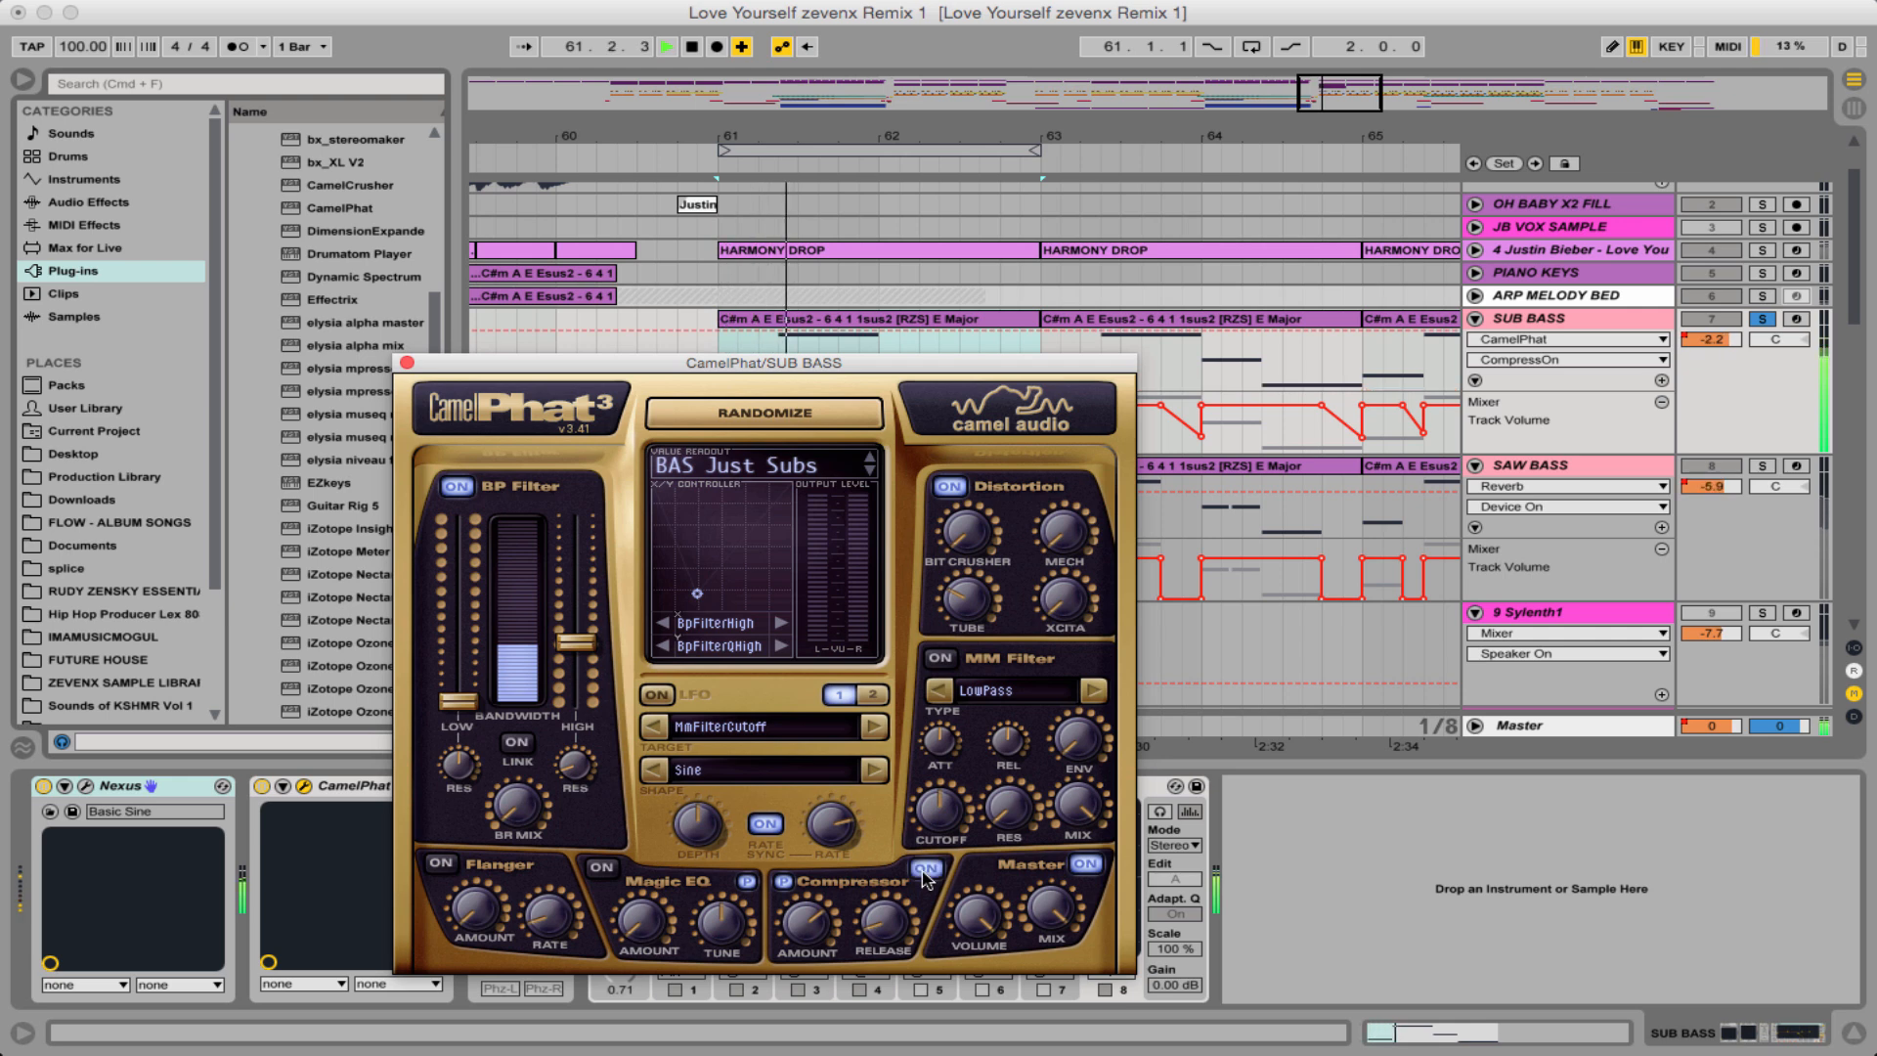
click(925, 870)
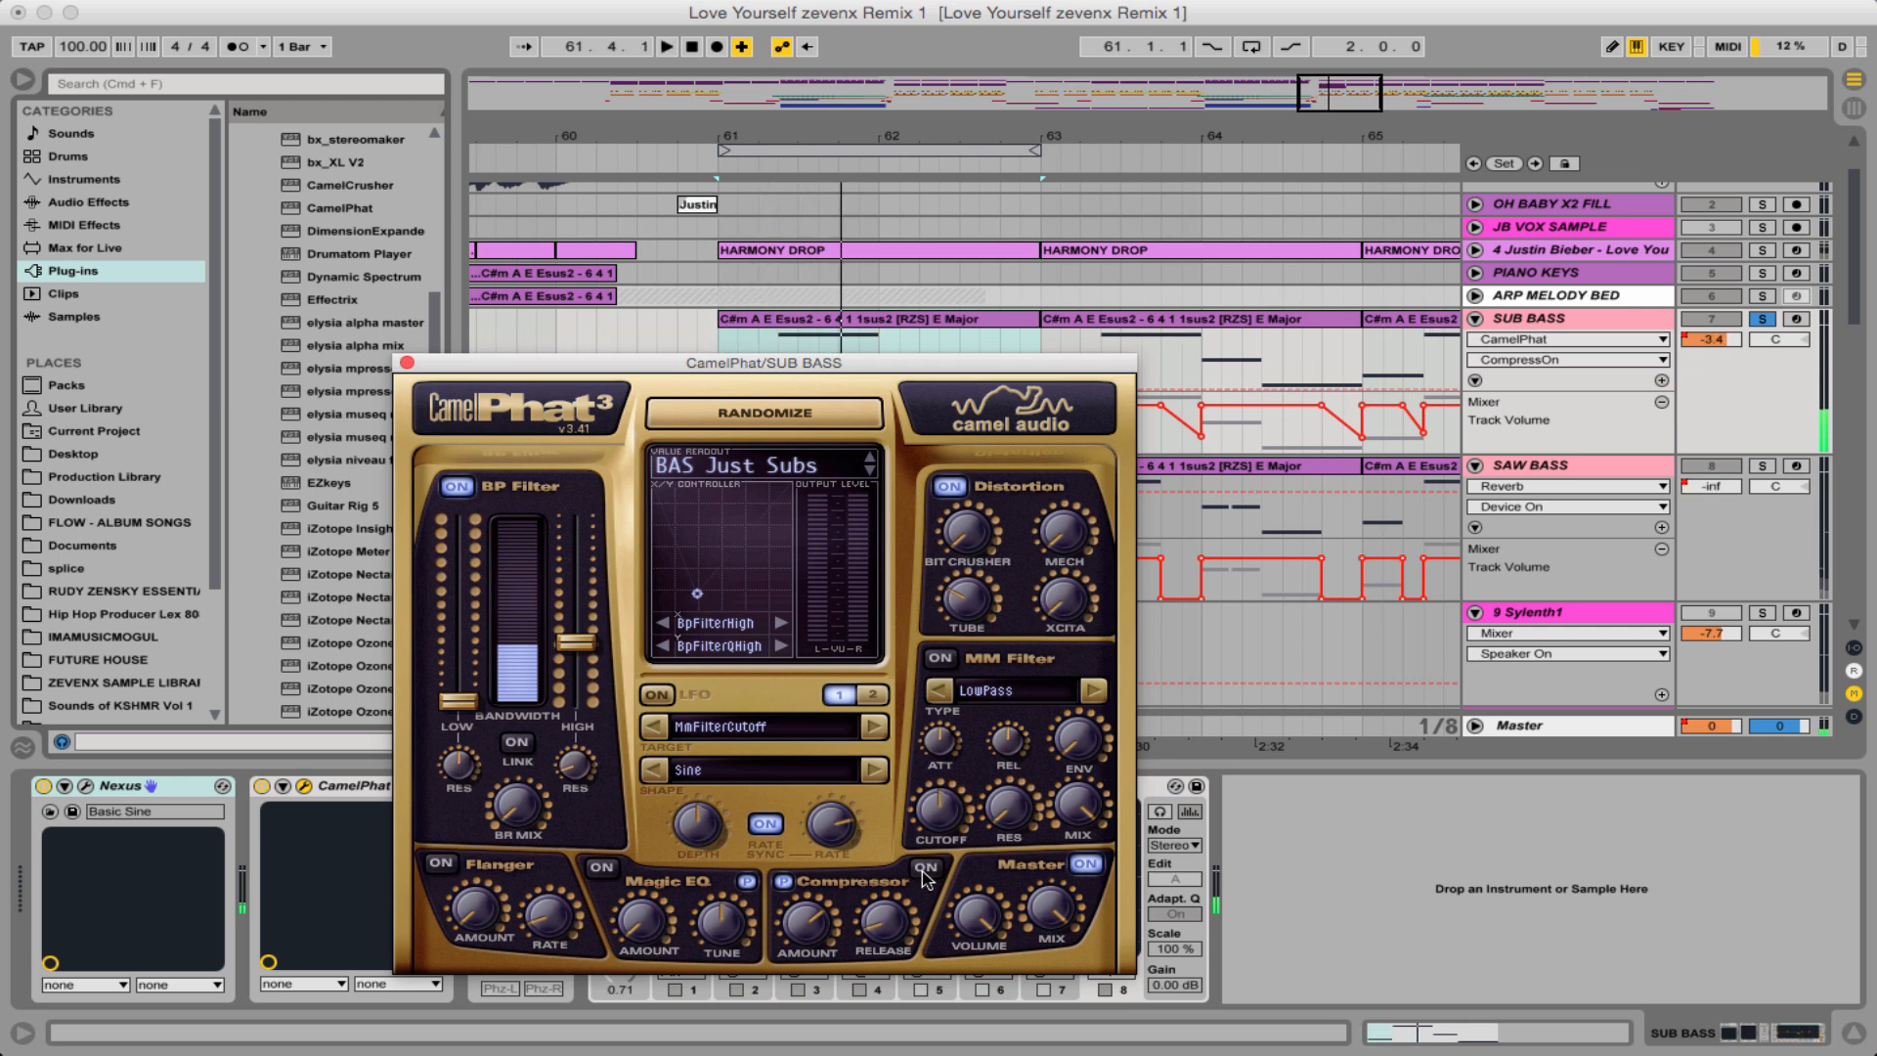
click(925, 870)
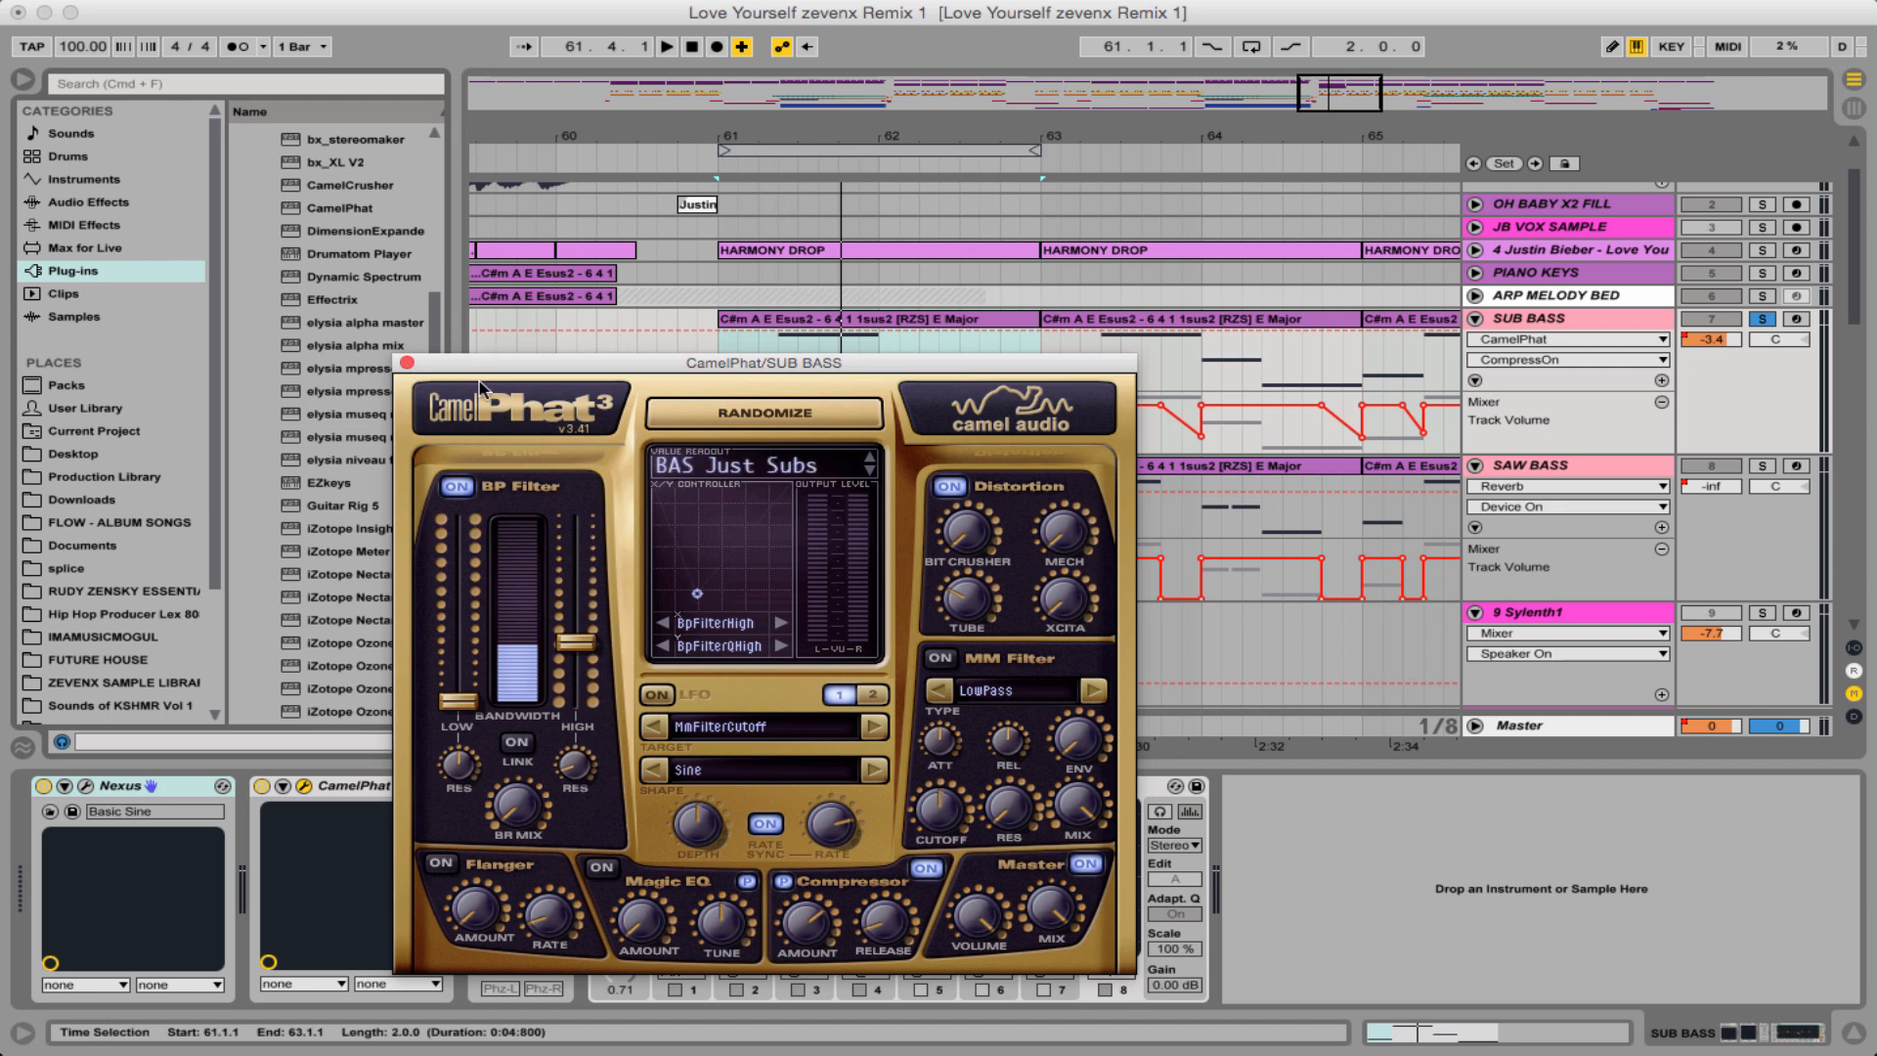
click(406, 362)
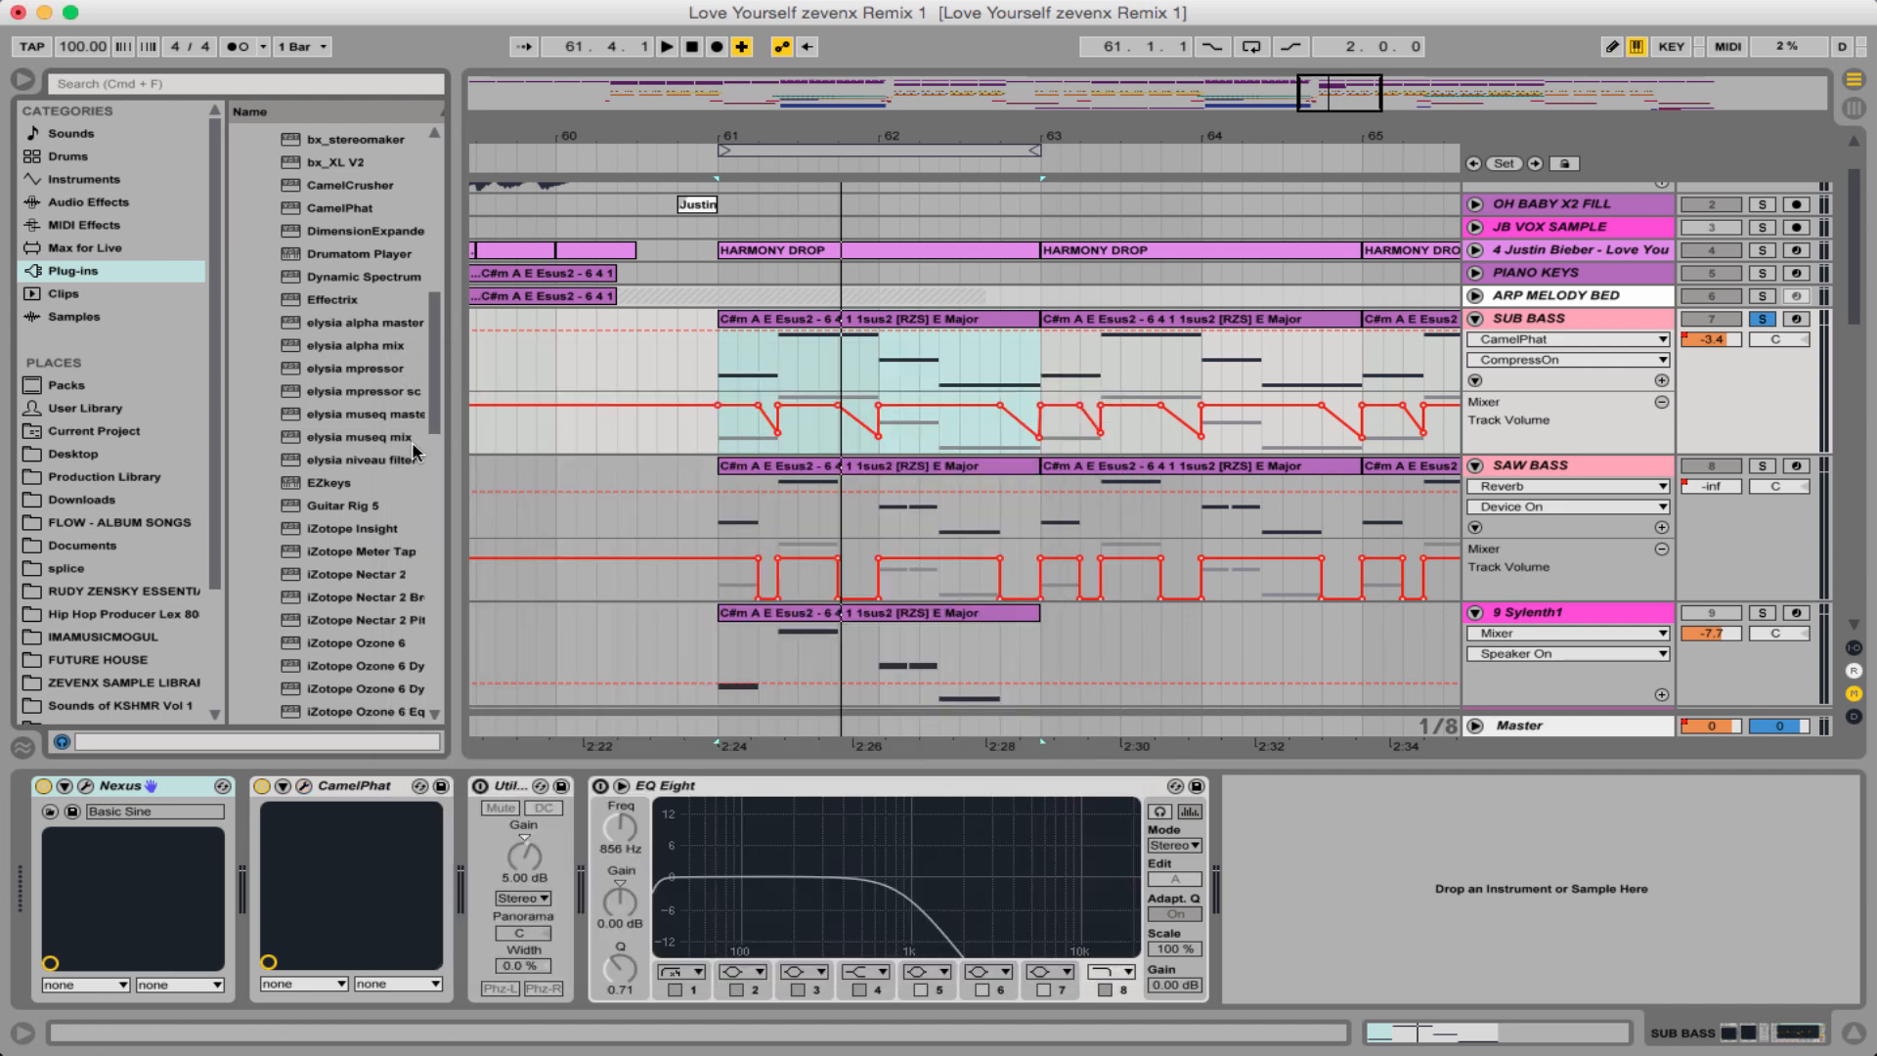
- Turn Utility back on for SUB BASS and play the clip repeatedly with it active and bypassed, leaving it on
click(480, 786)
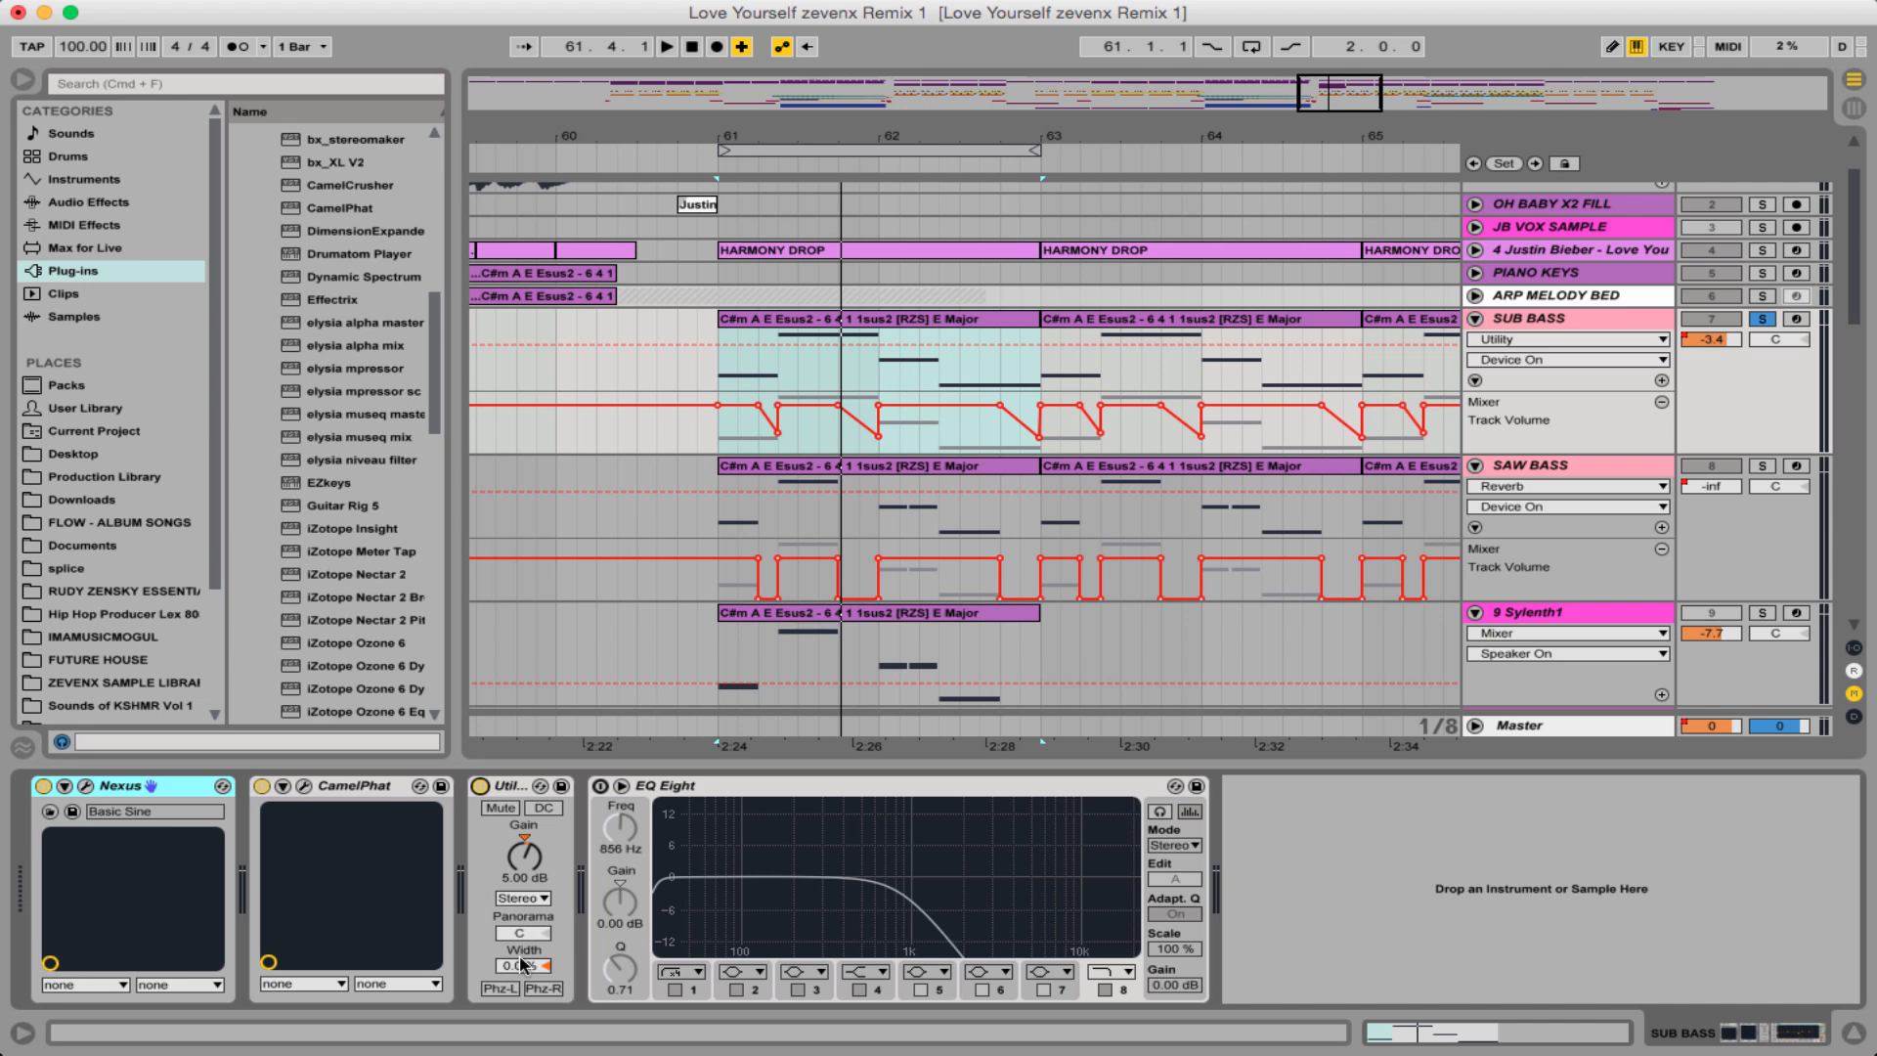
key(space)
click(480, 785)
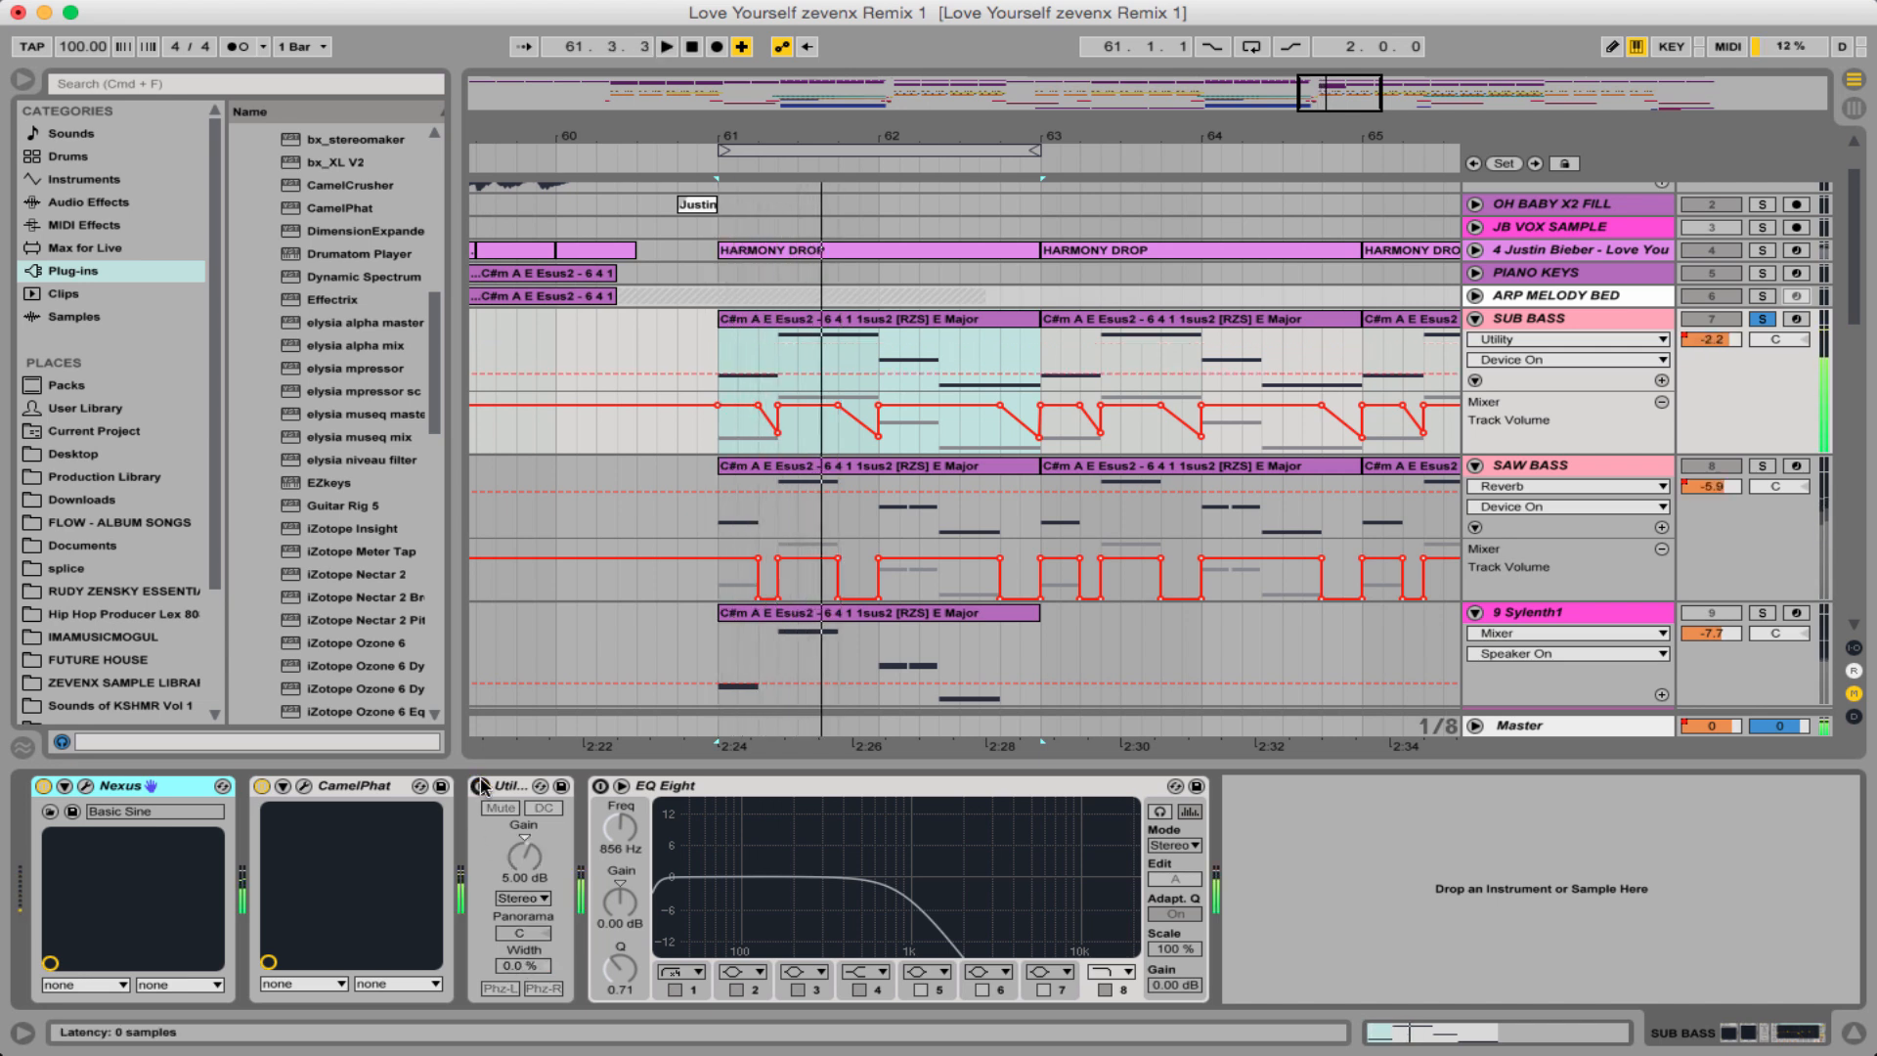
key(space)
key(space)
click(480, 786)
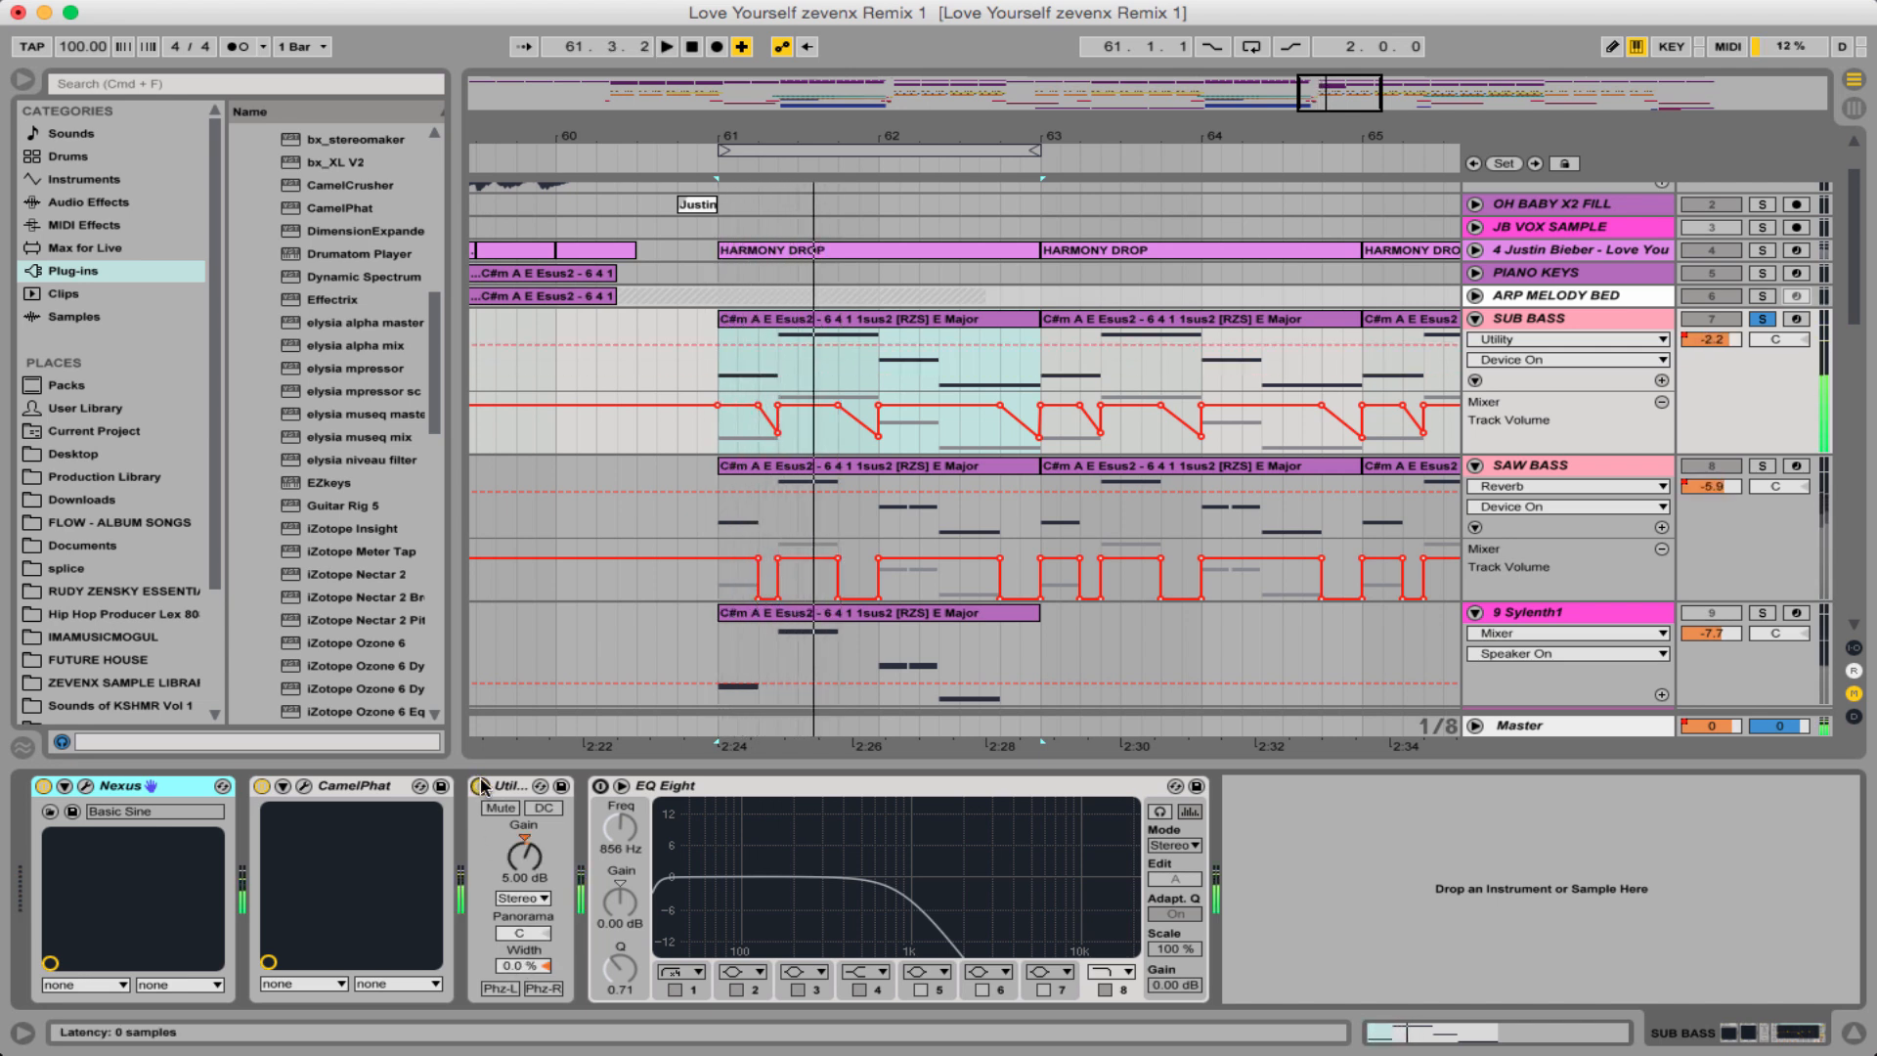
key(space)
key(space)
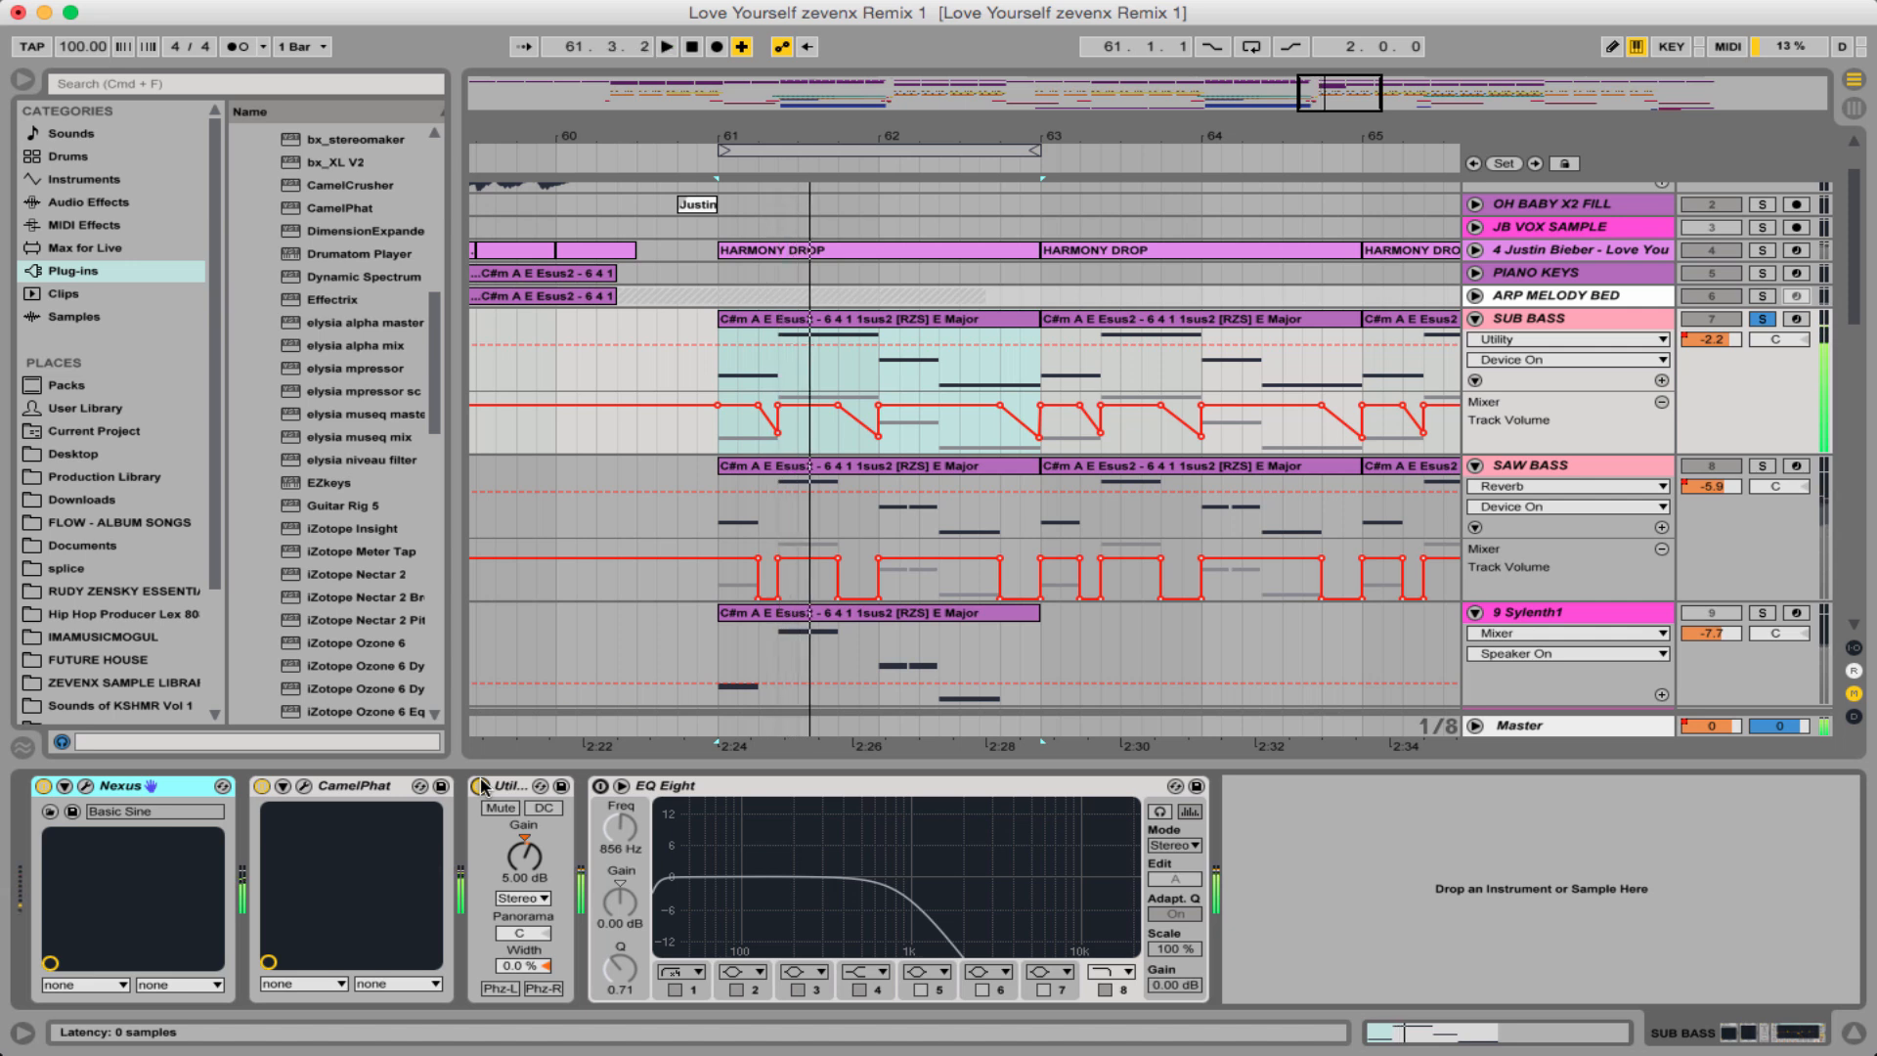
click(480, 785)
key(space)
key(space)
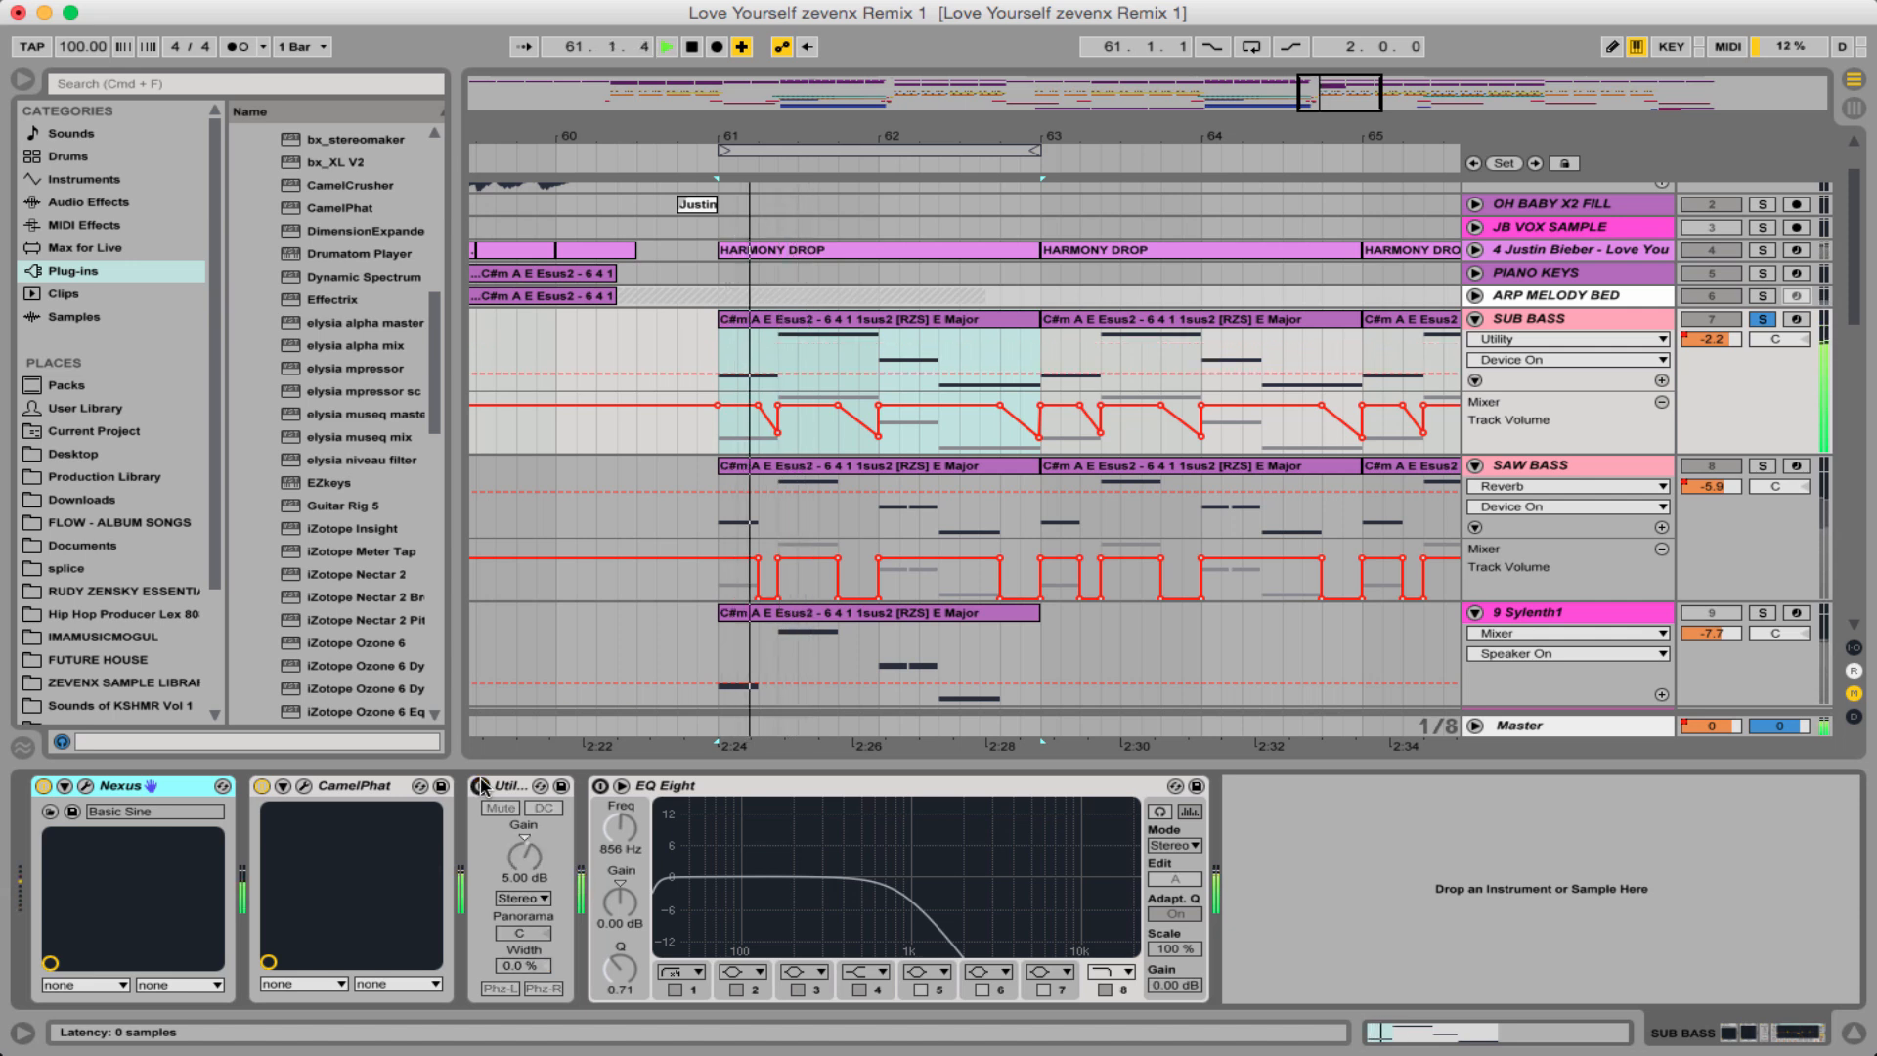
key(space)
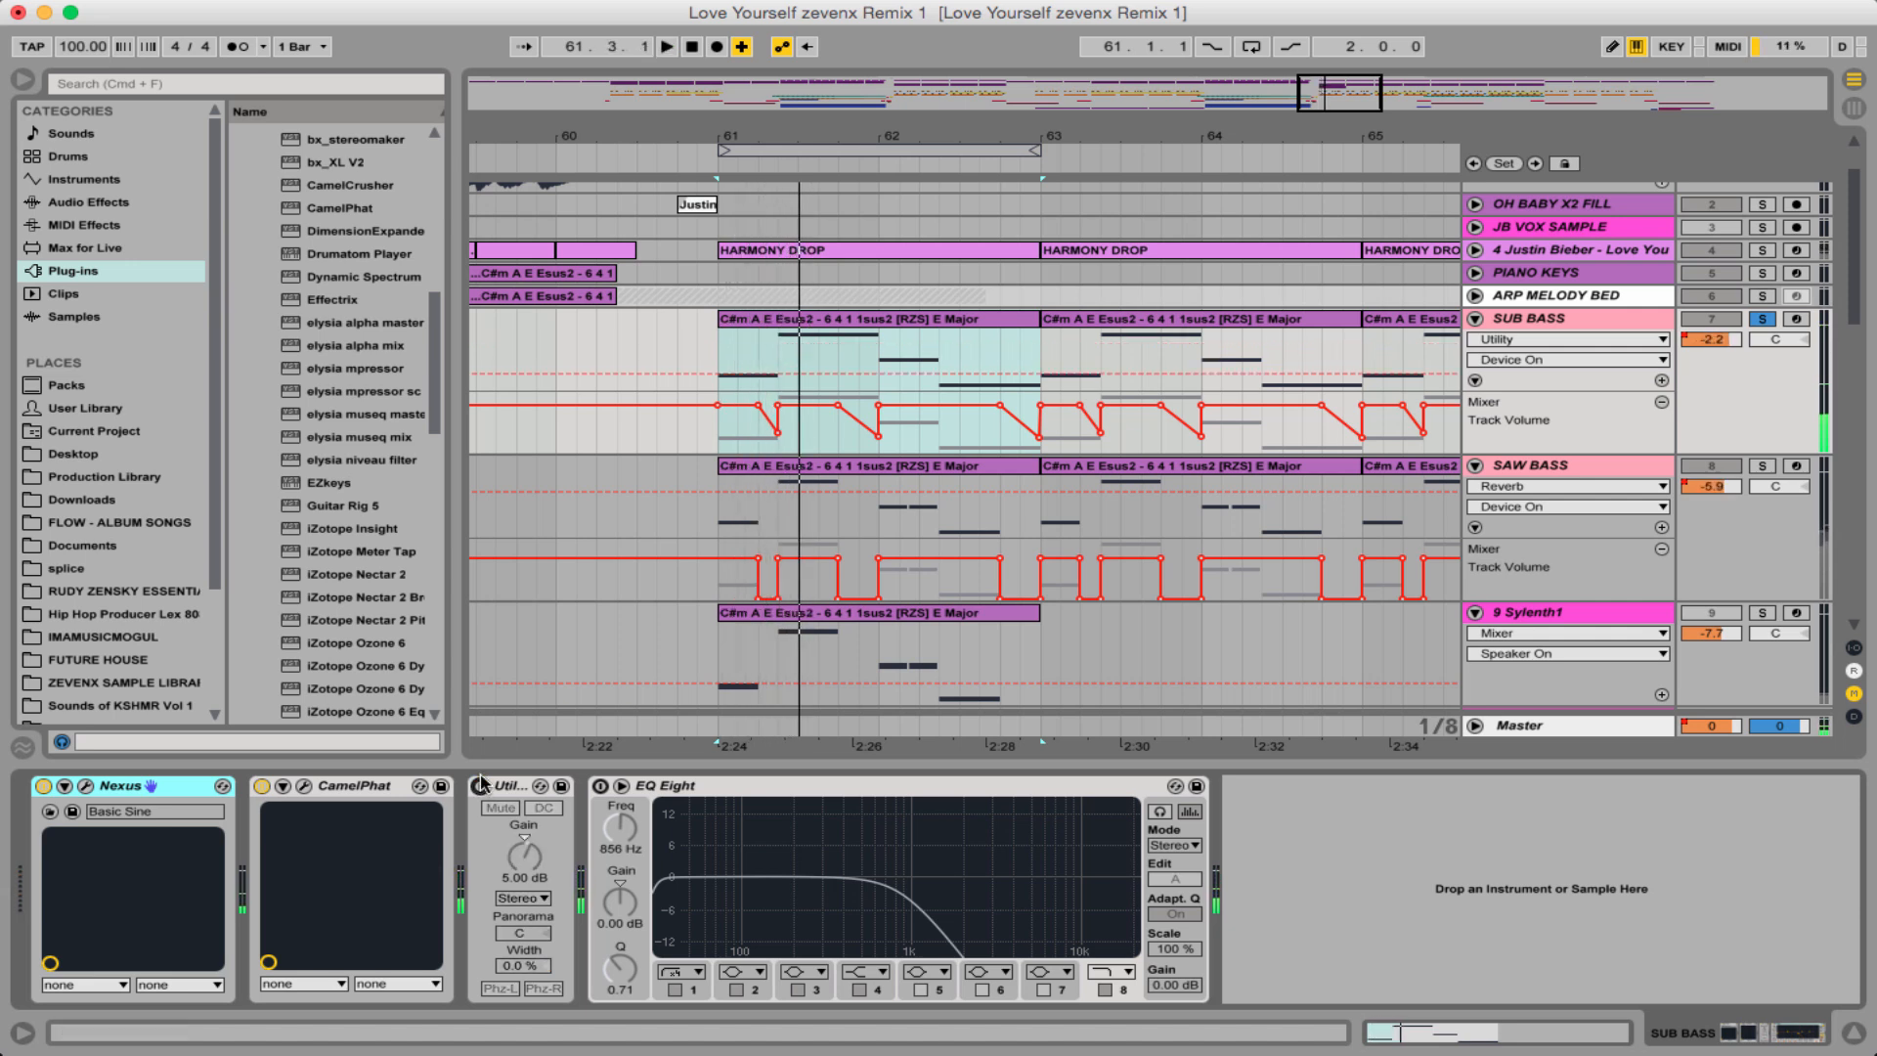
click(480, 785)
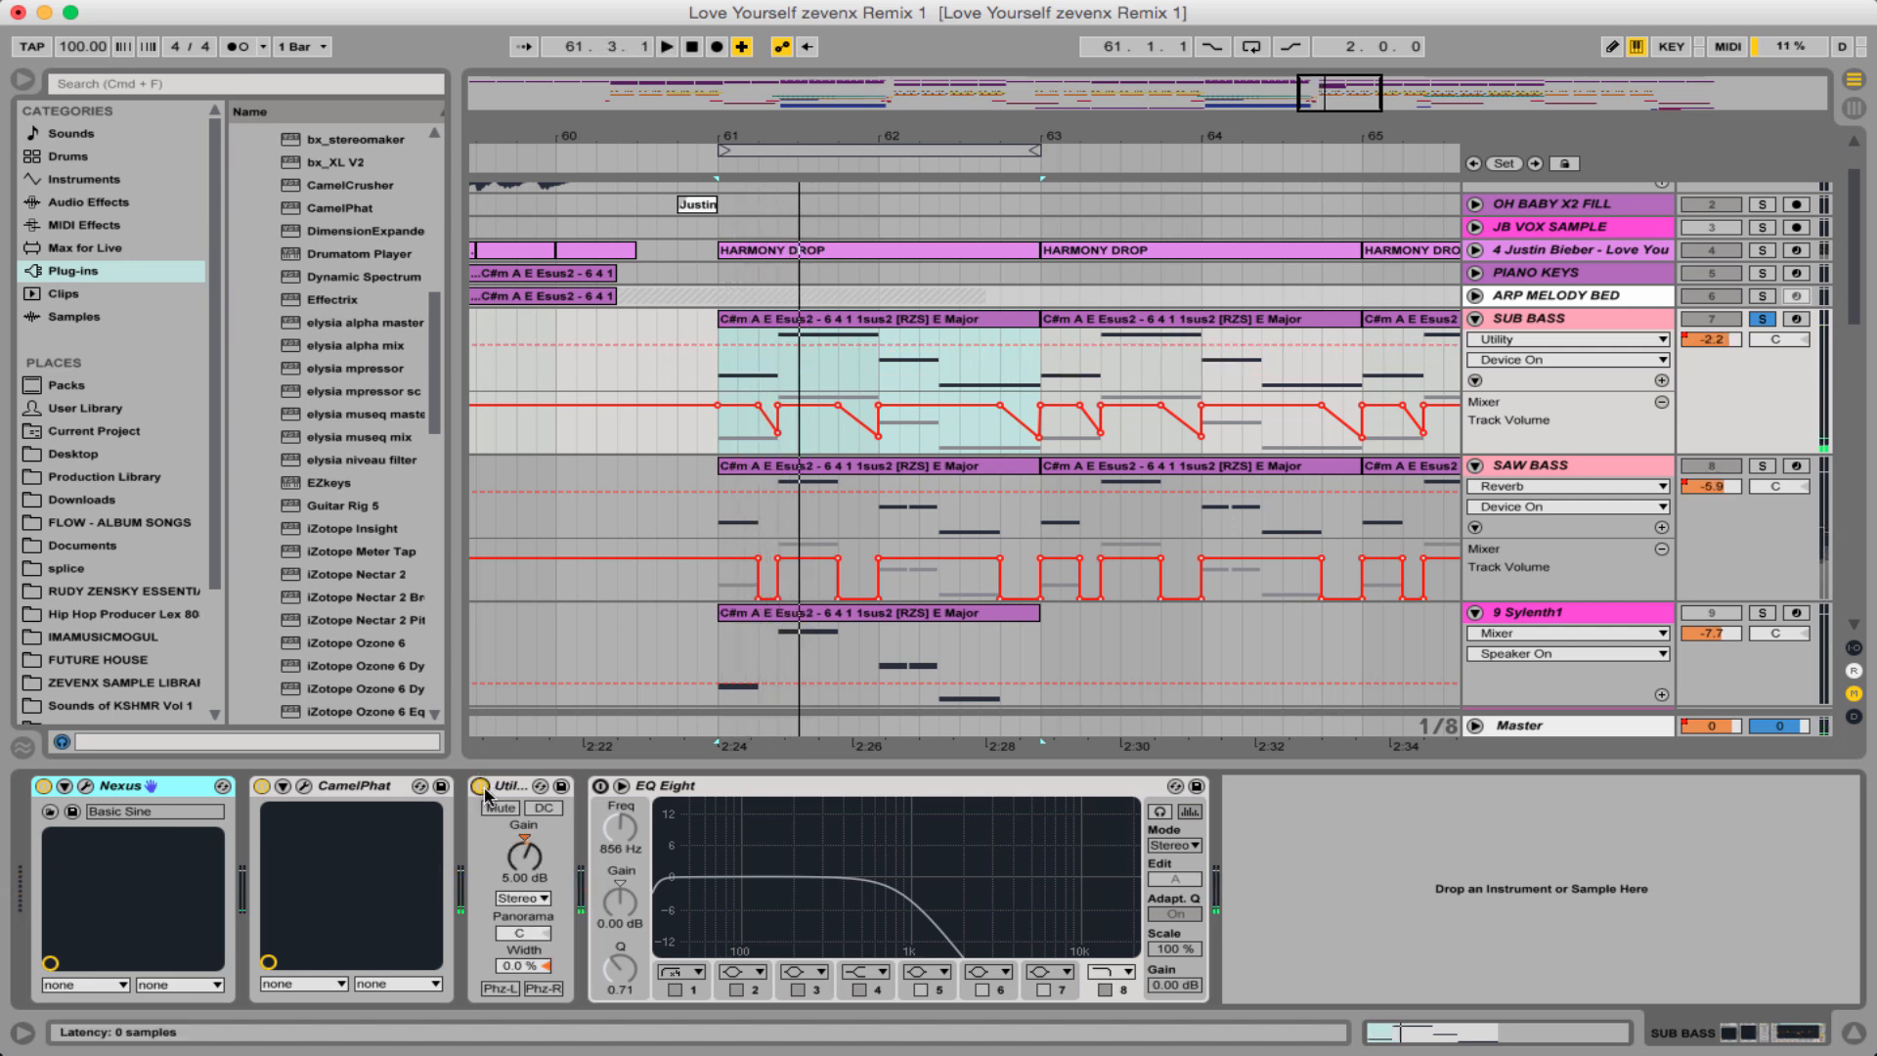
- Turn EQ Eight back on for SUB BASS, select its 30 Hz low-cut band, and play the clip through the full chain
click(704, 787)
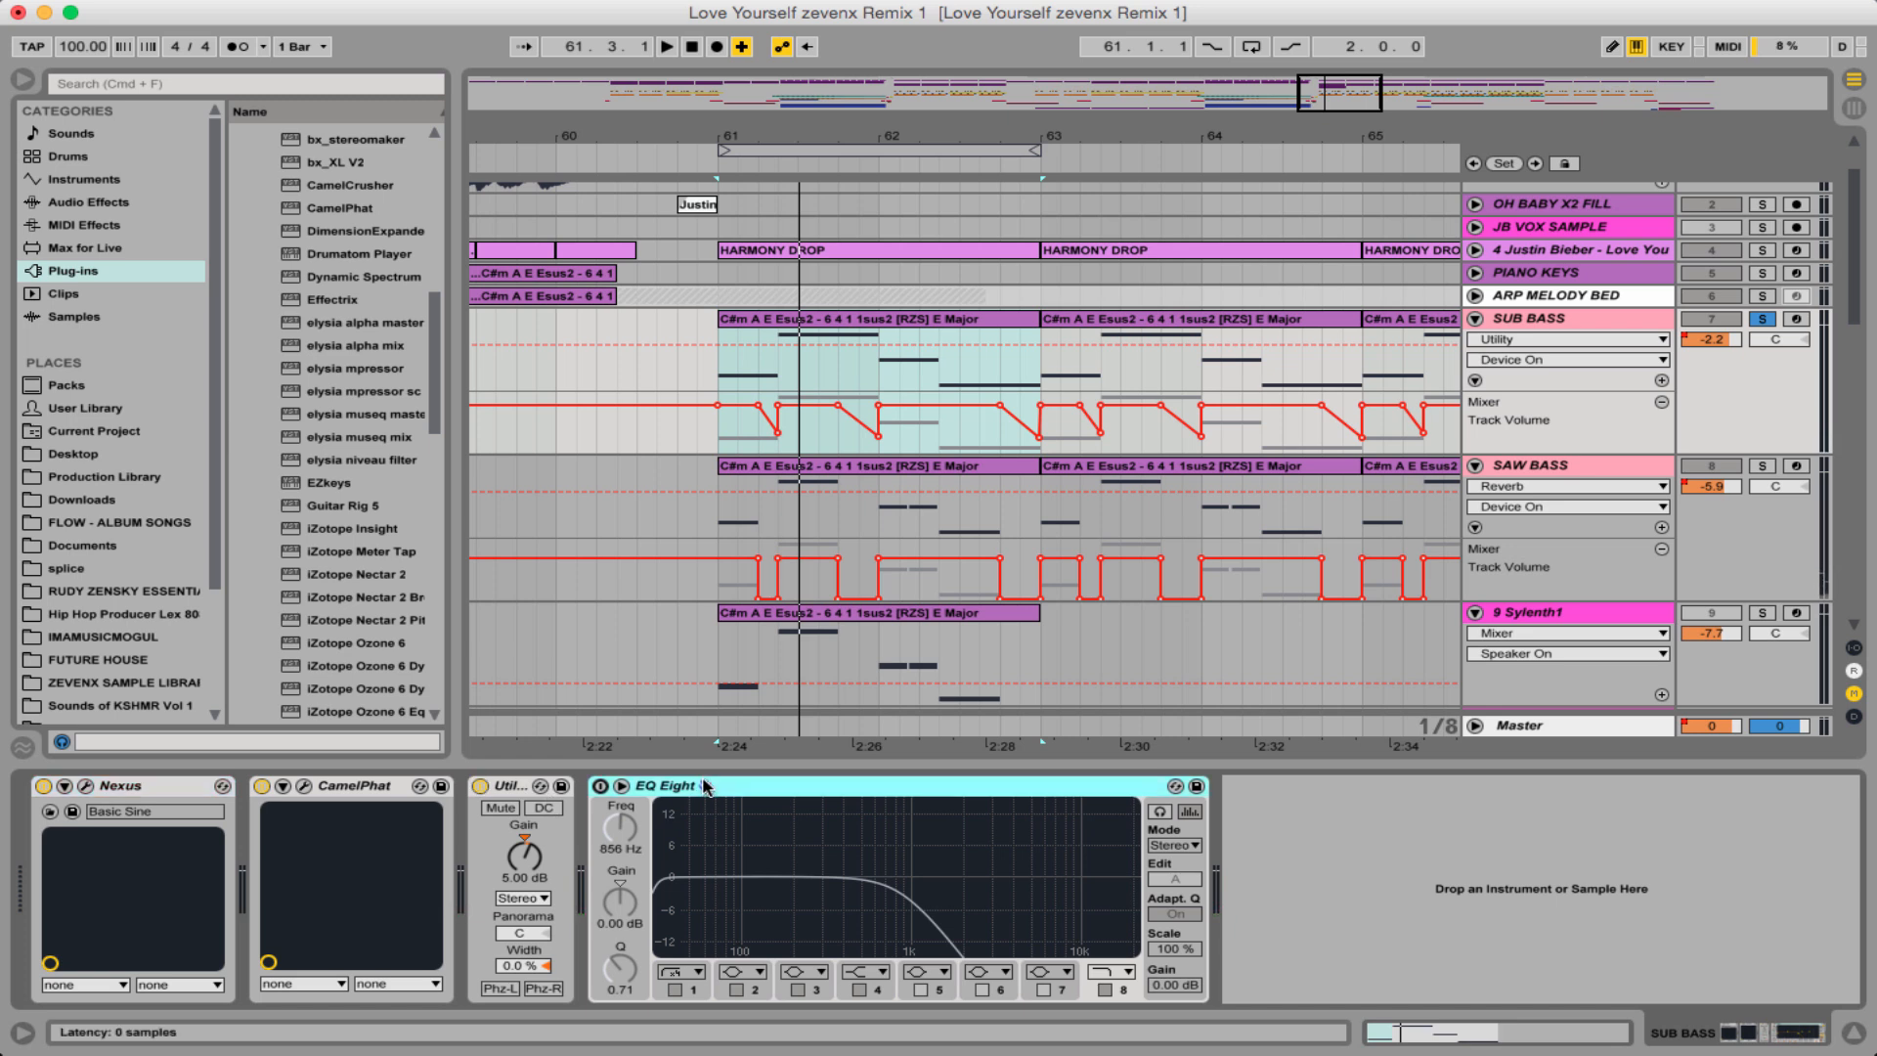
click(598, 787)
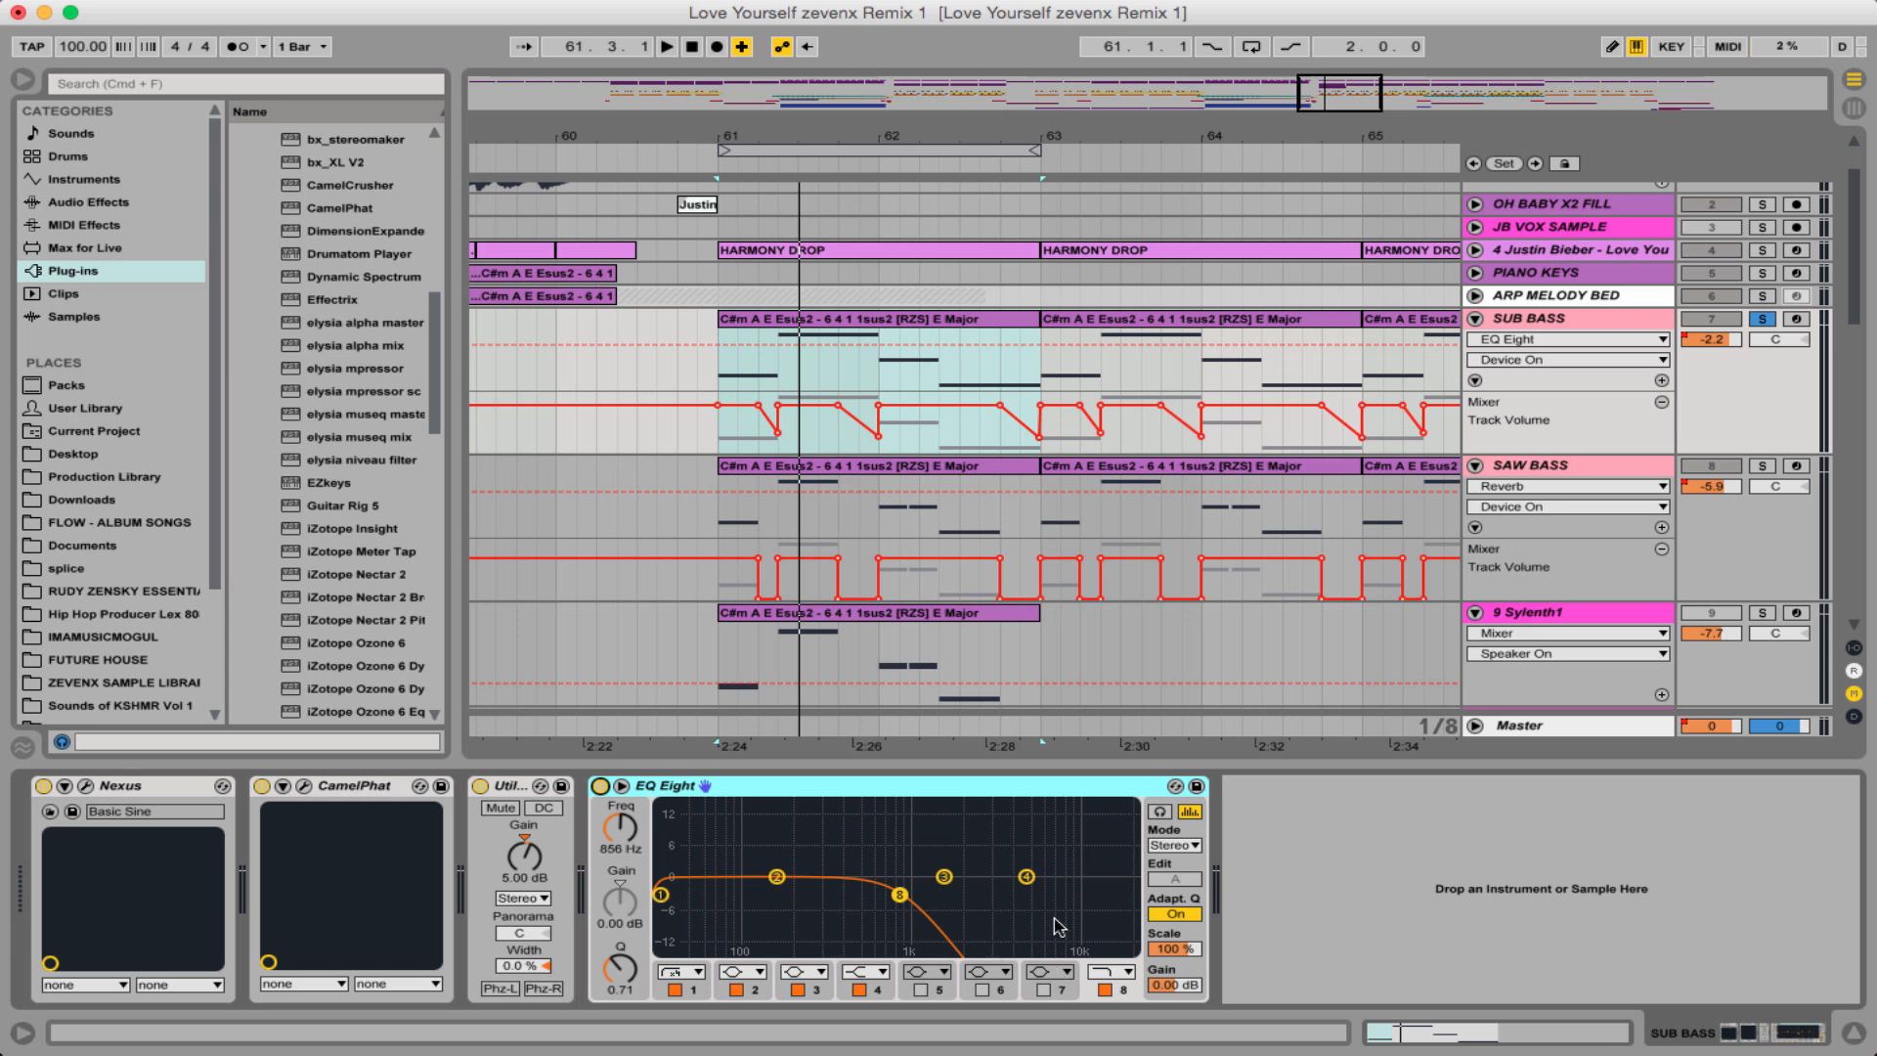
click(662, 895)
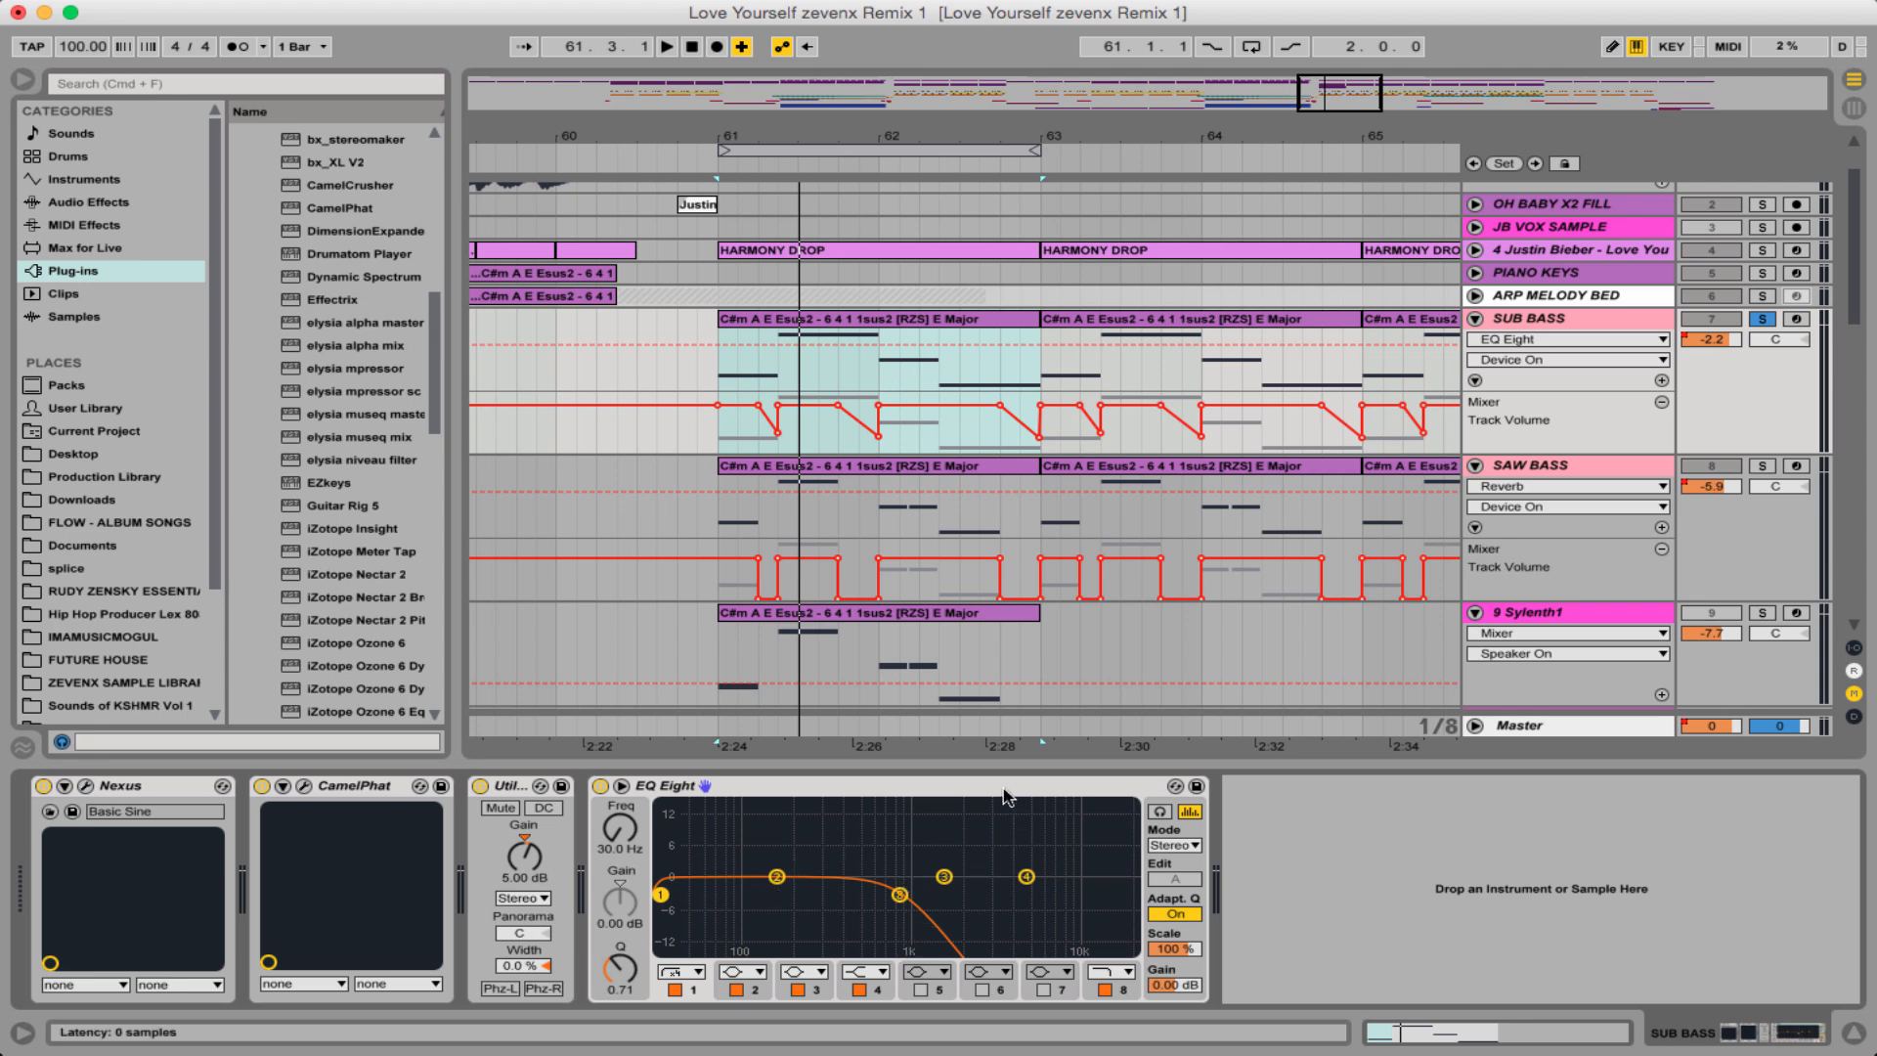
key(space)
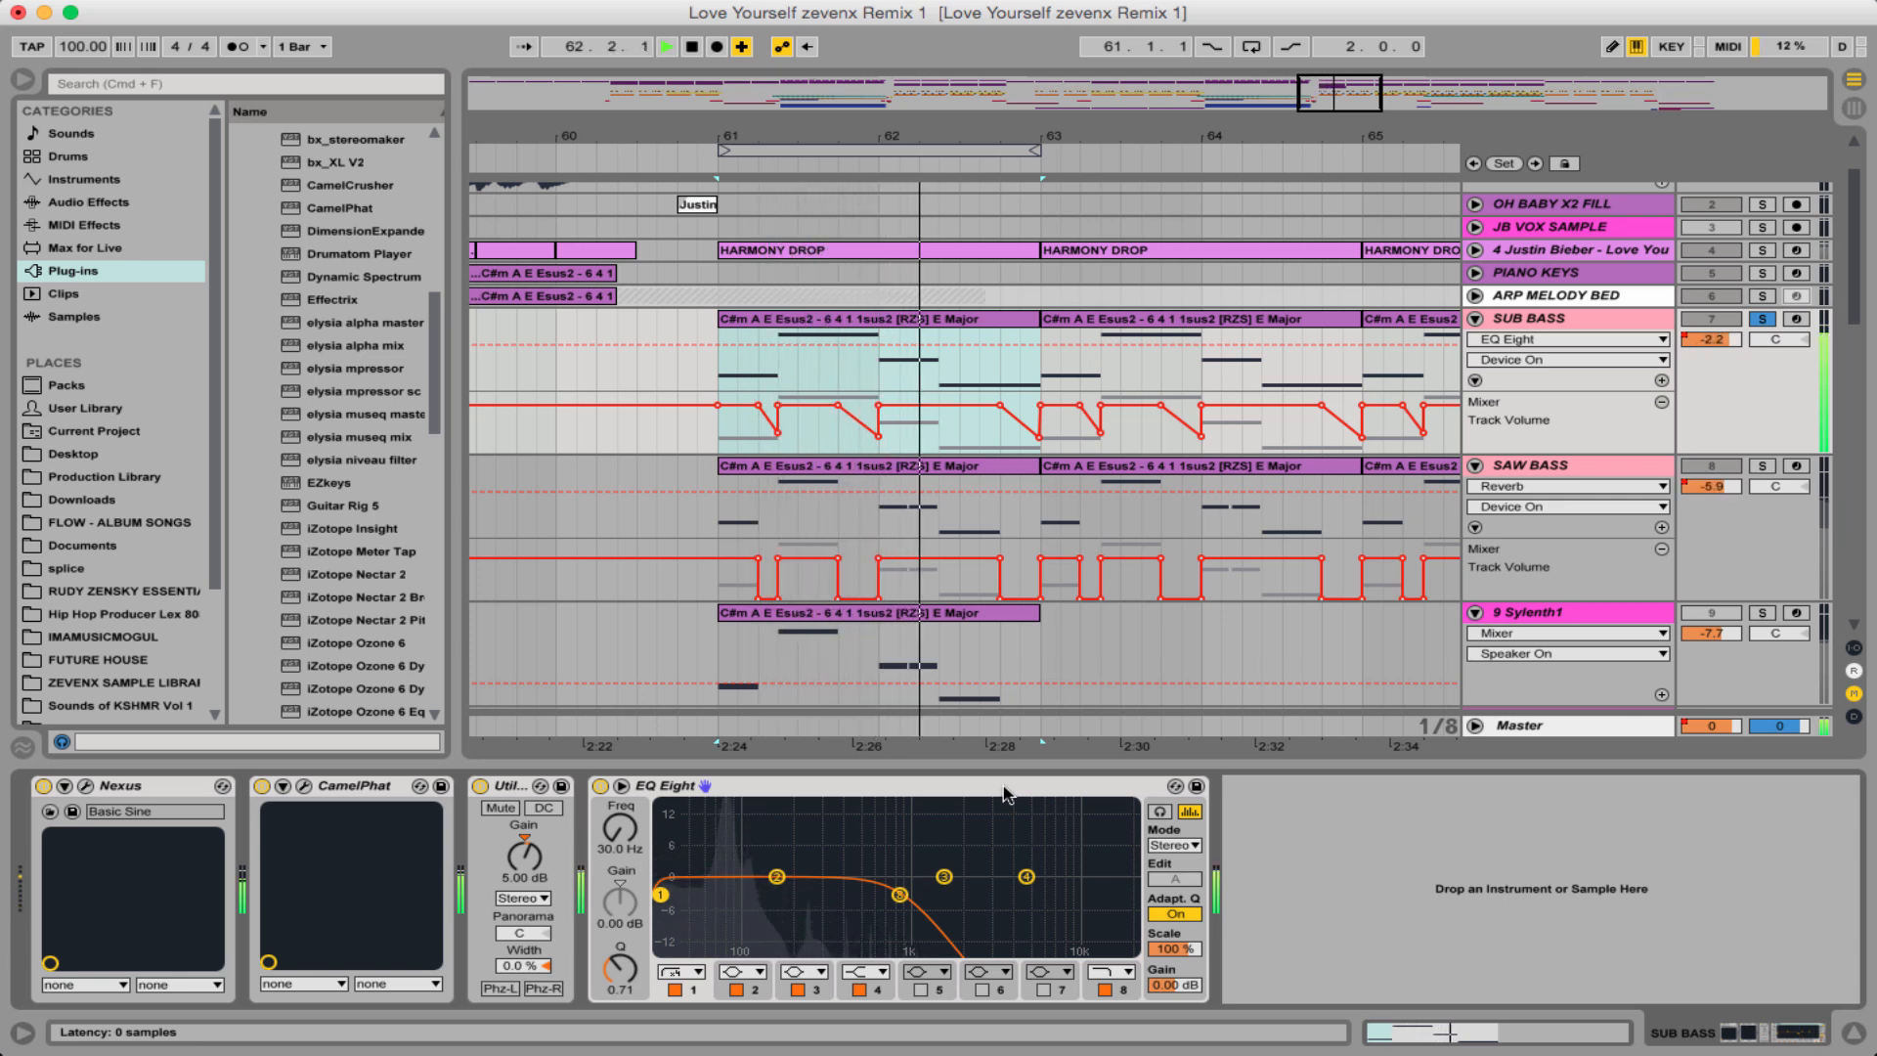
key(space)
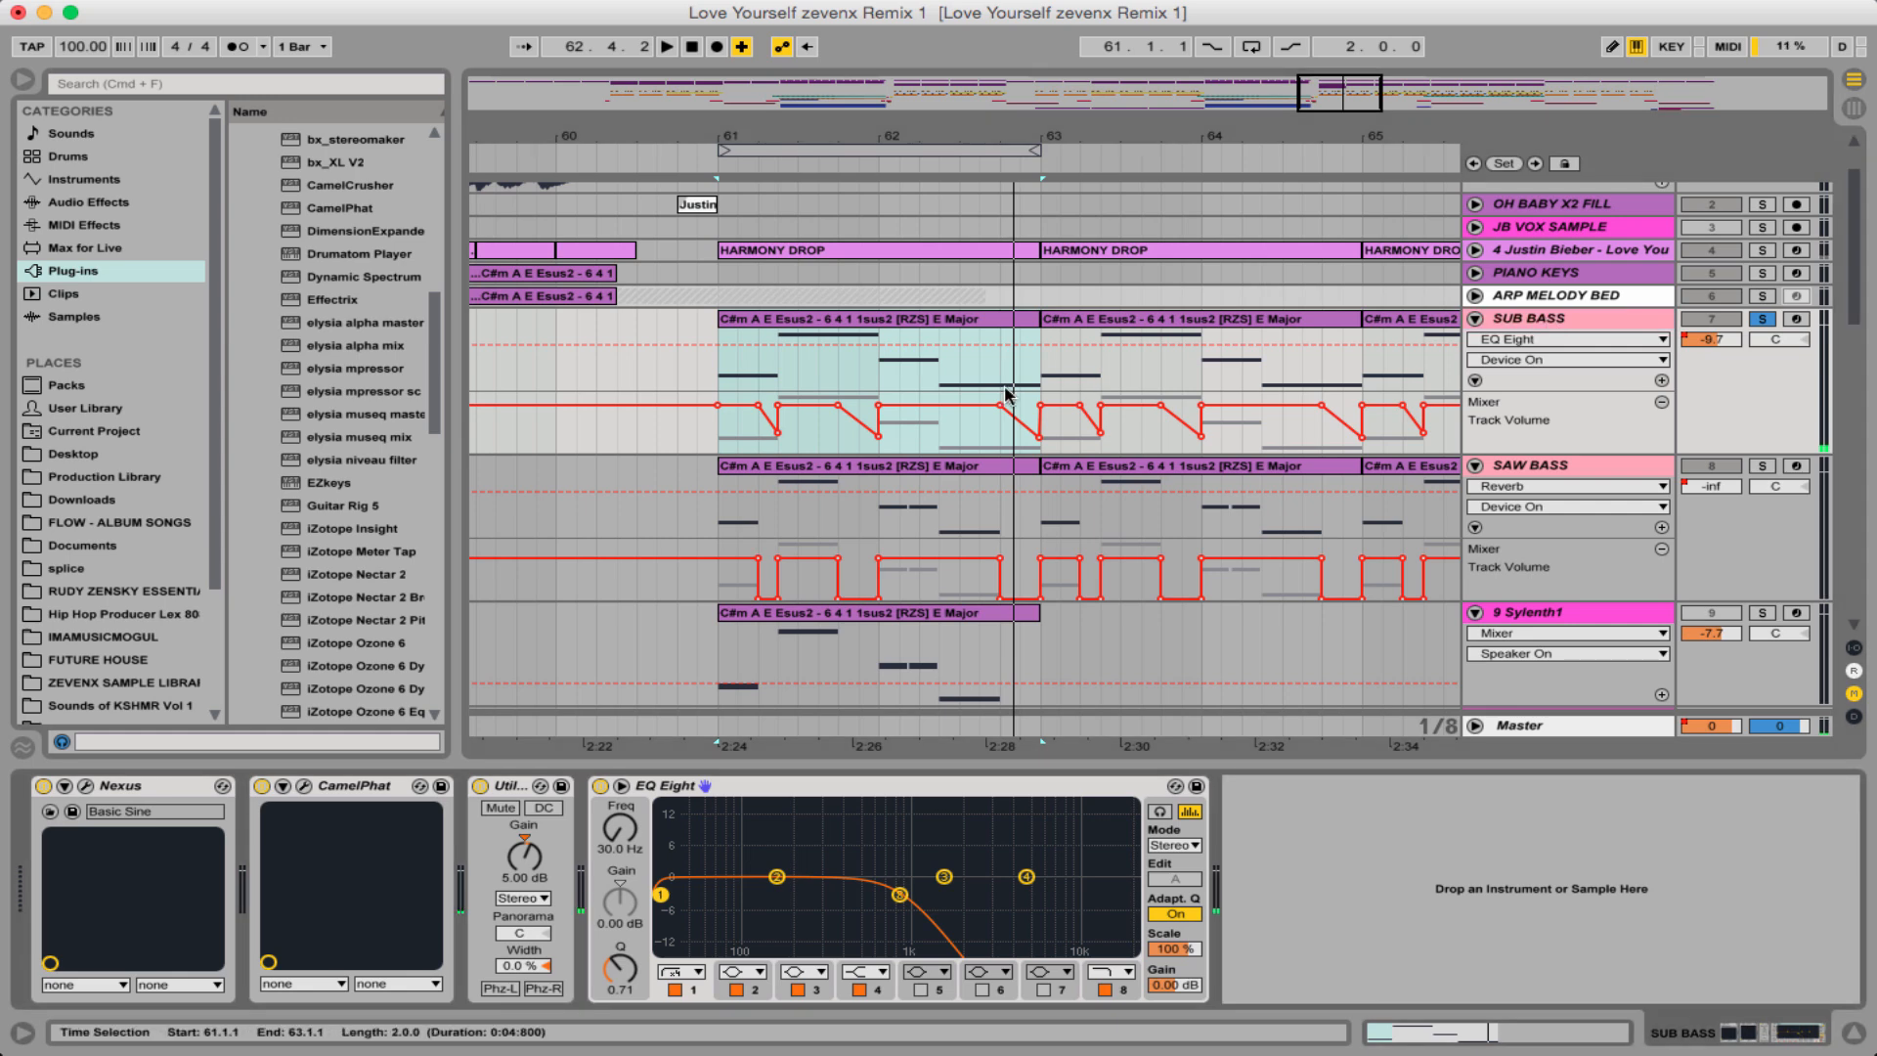
- Open the Nexus editor on SUB BASS to review the Basic Sine preset, and close it
scroll(1007, 395, down, 2)
scroll(1007, 395, down, 5)
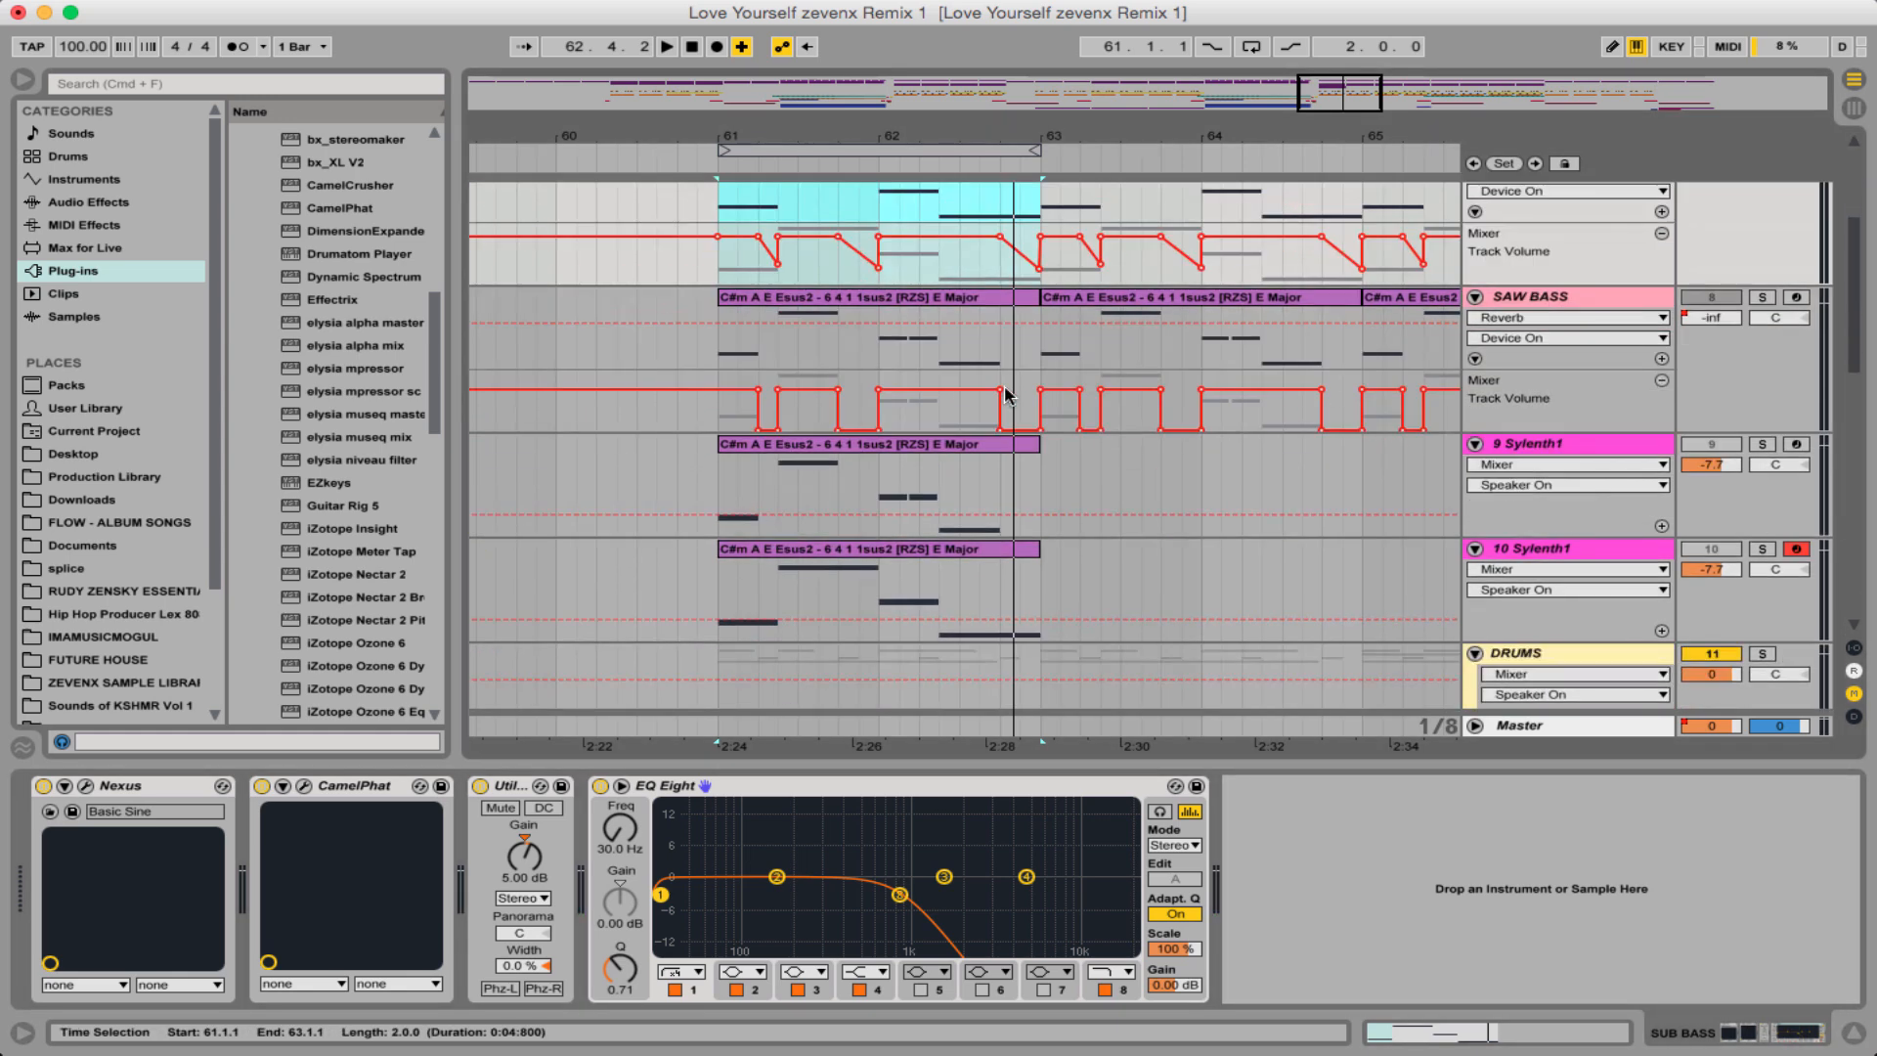
scroll(1222, 403, up, 7)
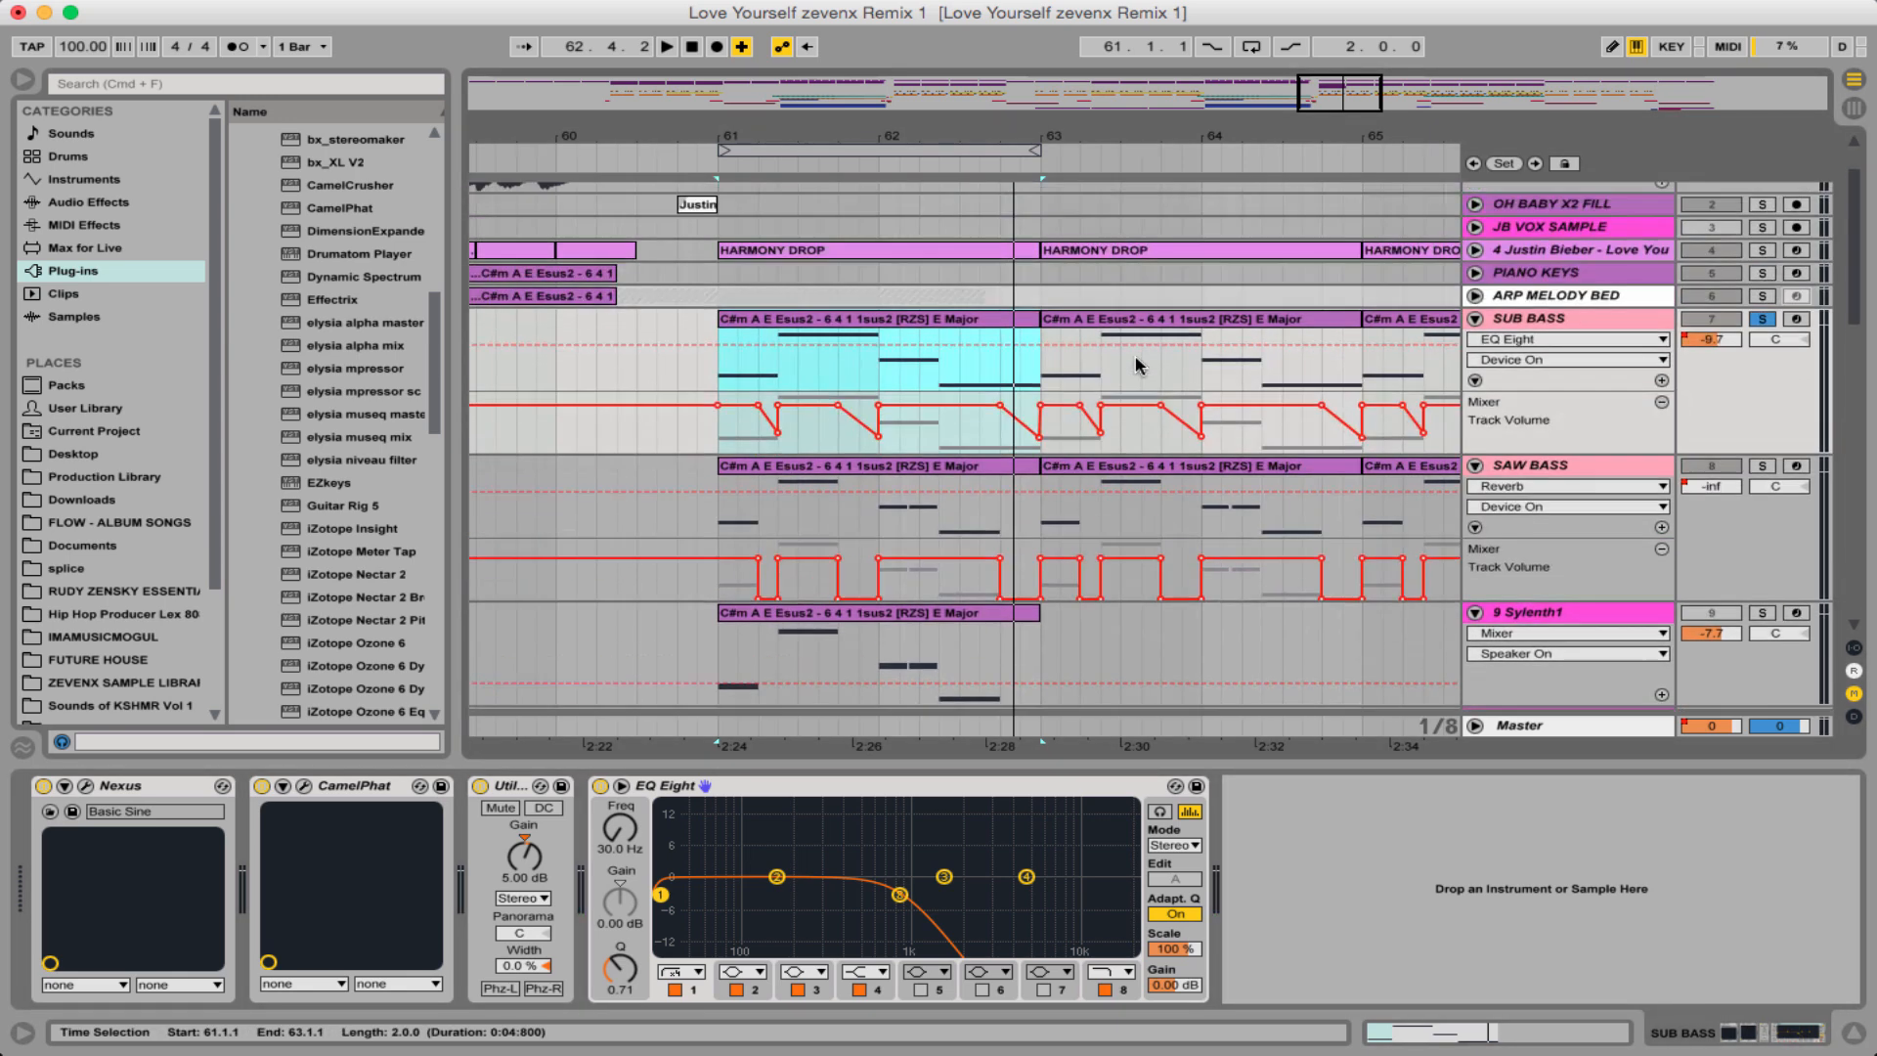
click(85, 786)
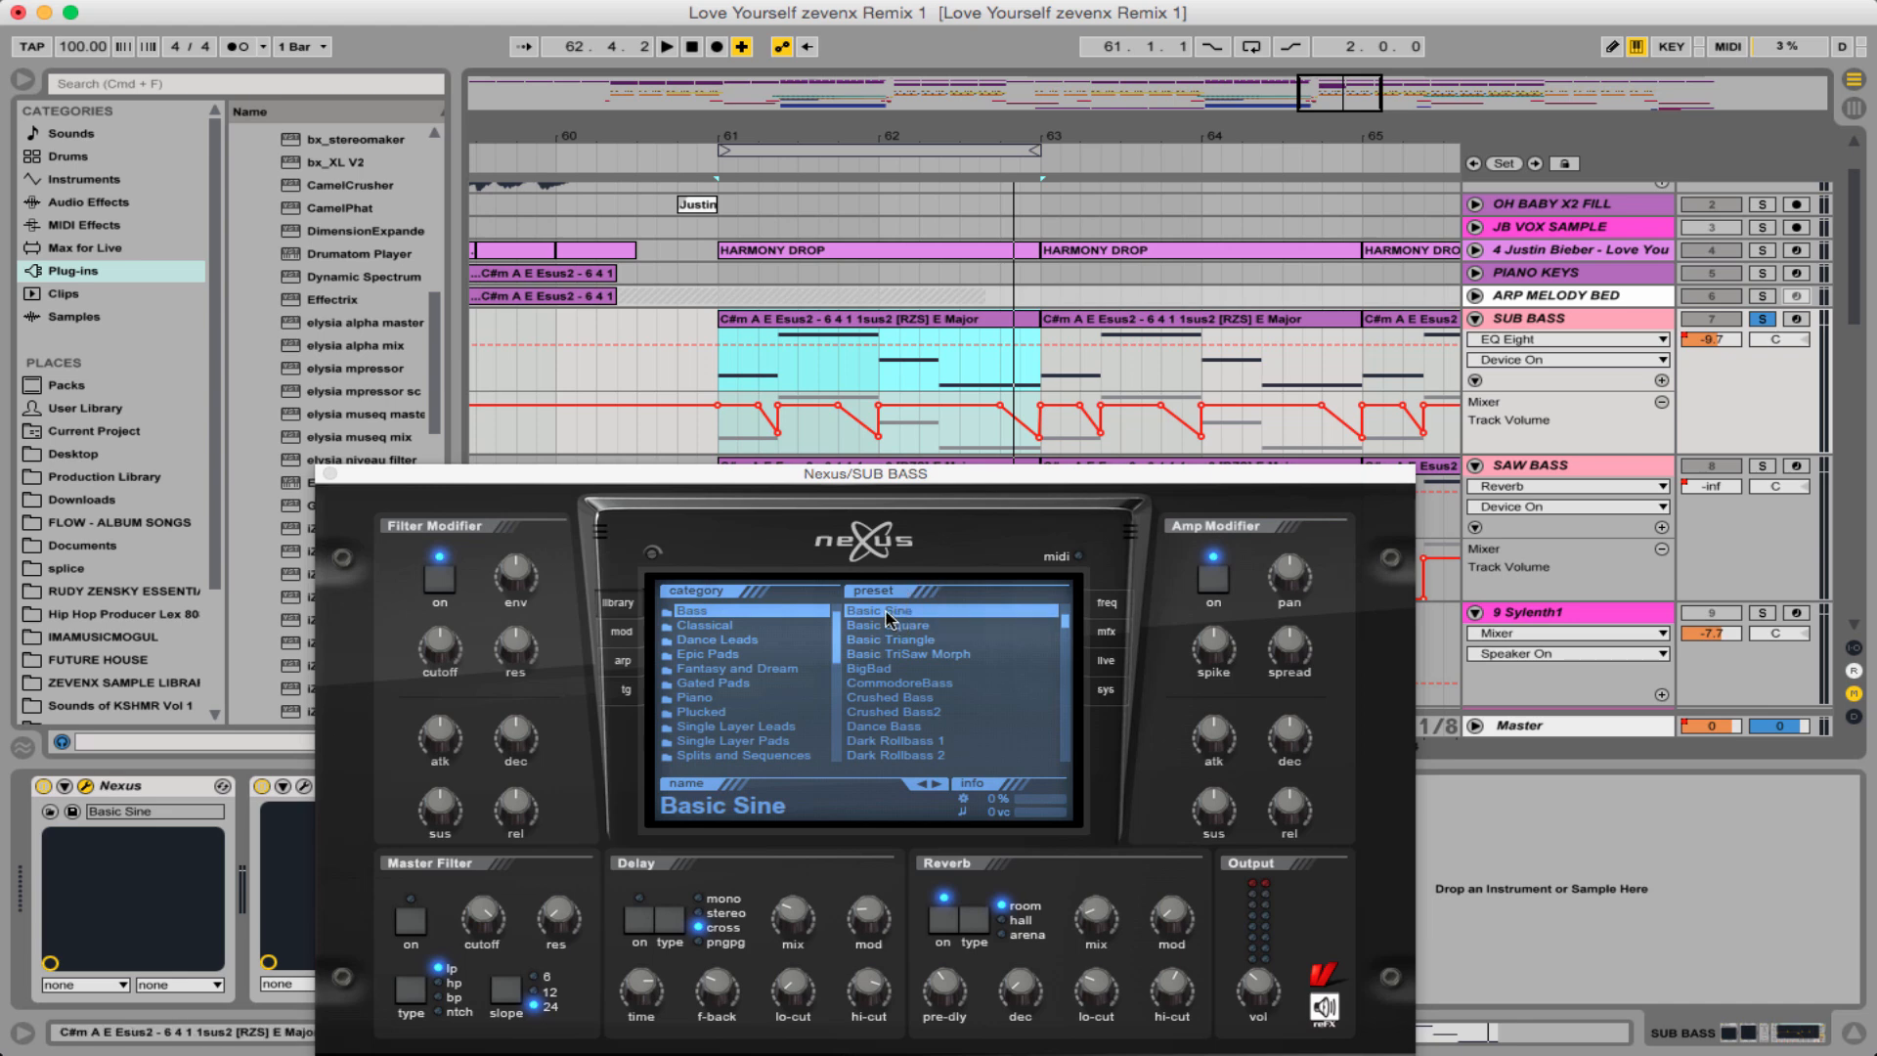
click(330, 474)
- Solo the 10 Sylenth1 track, open its Sylenth1 editor, play the sine patch for comparison, and close the editor
scroll(1420, 579, down, 8)
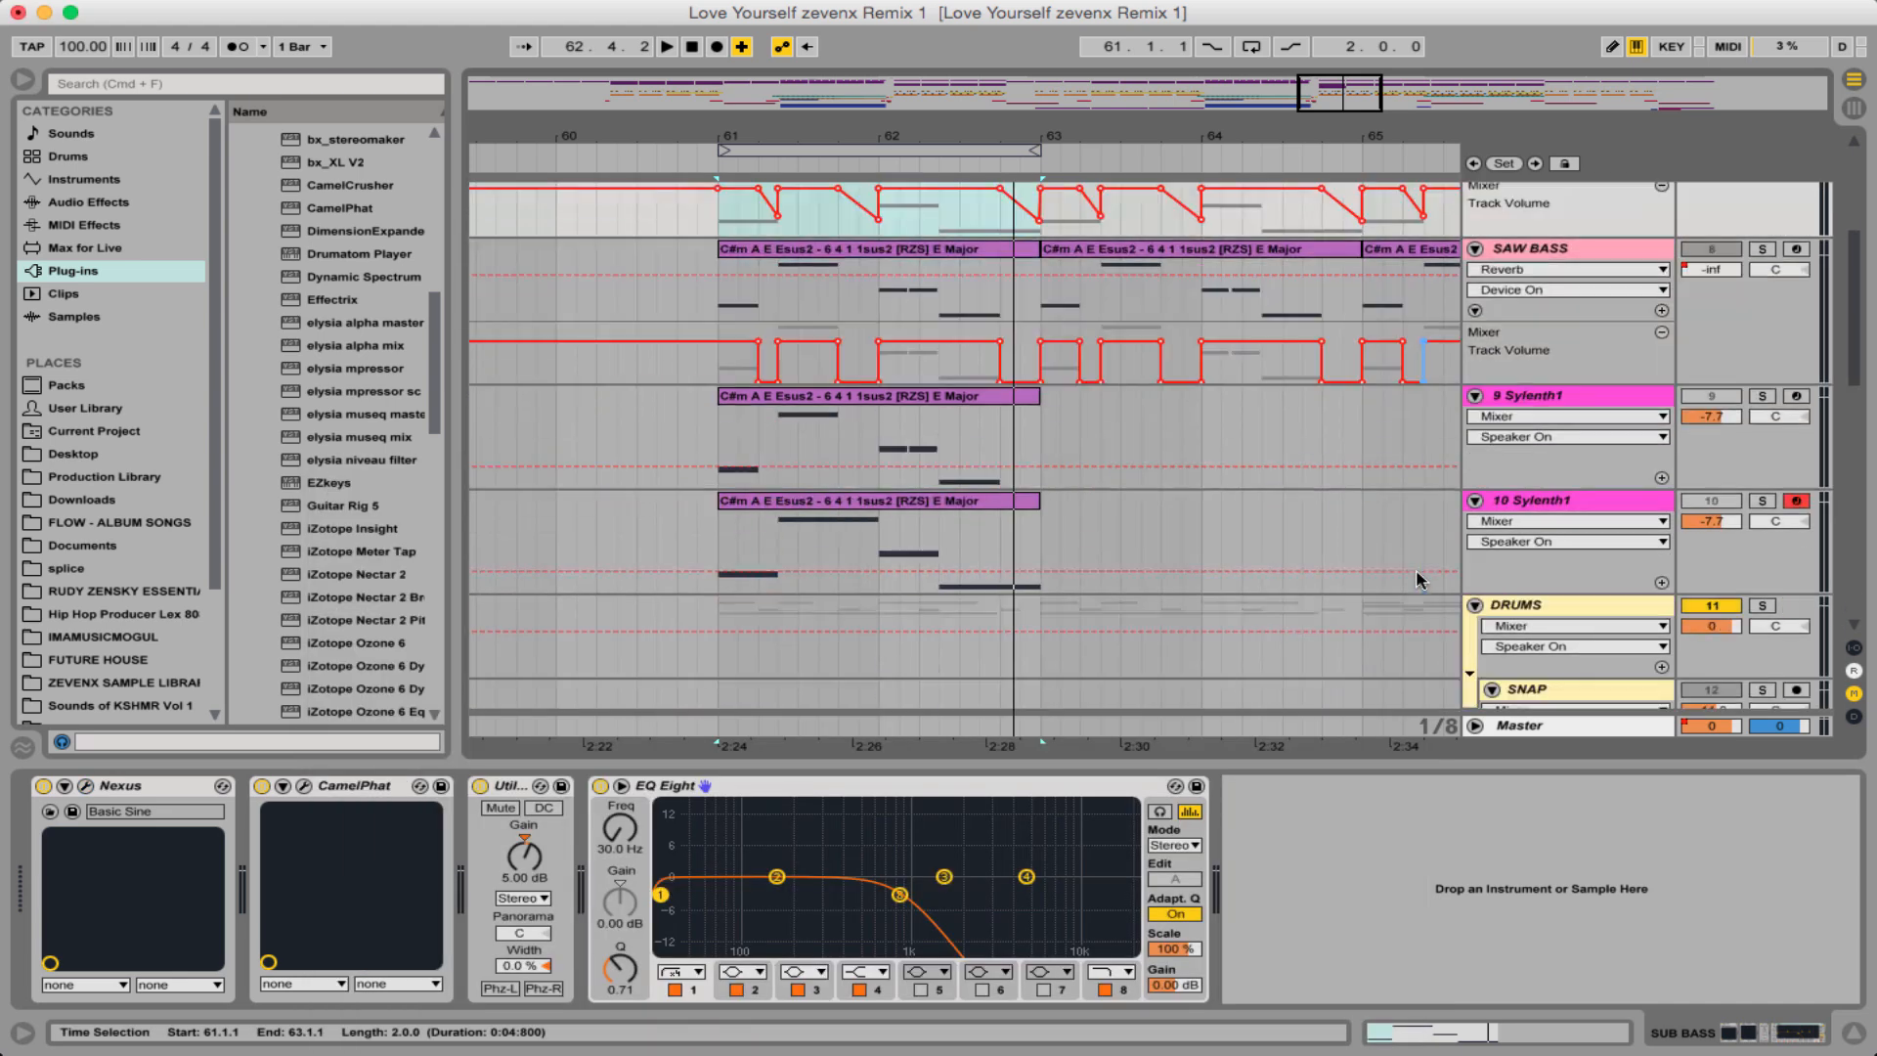
click(1591, 401)
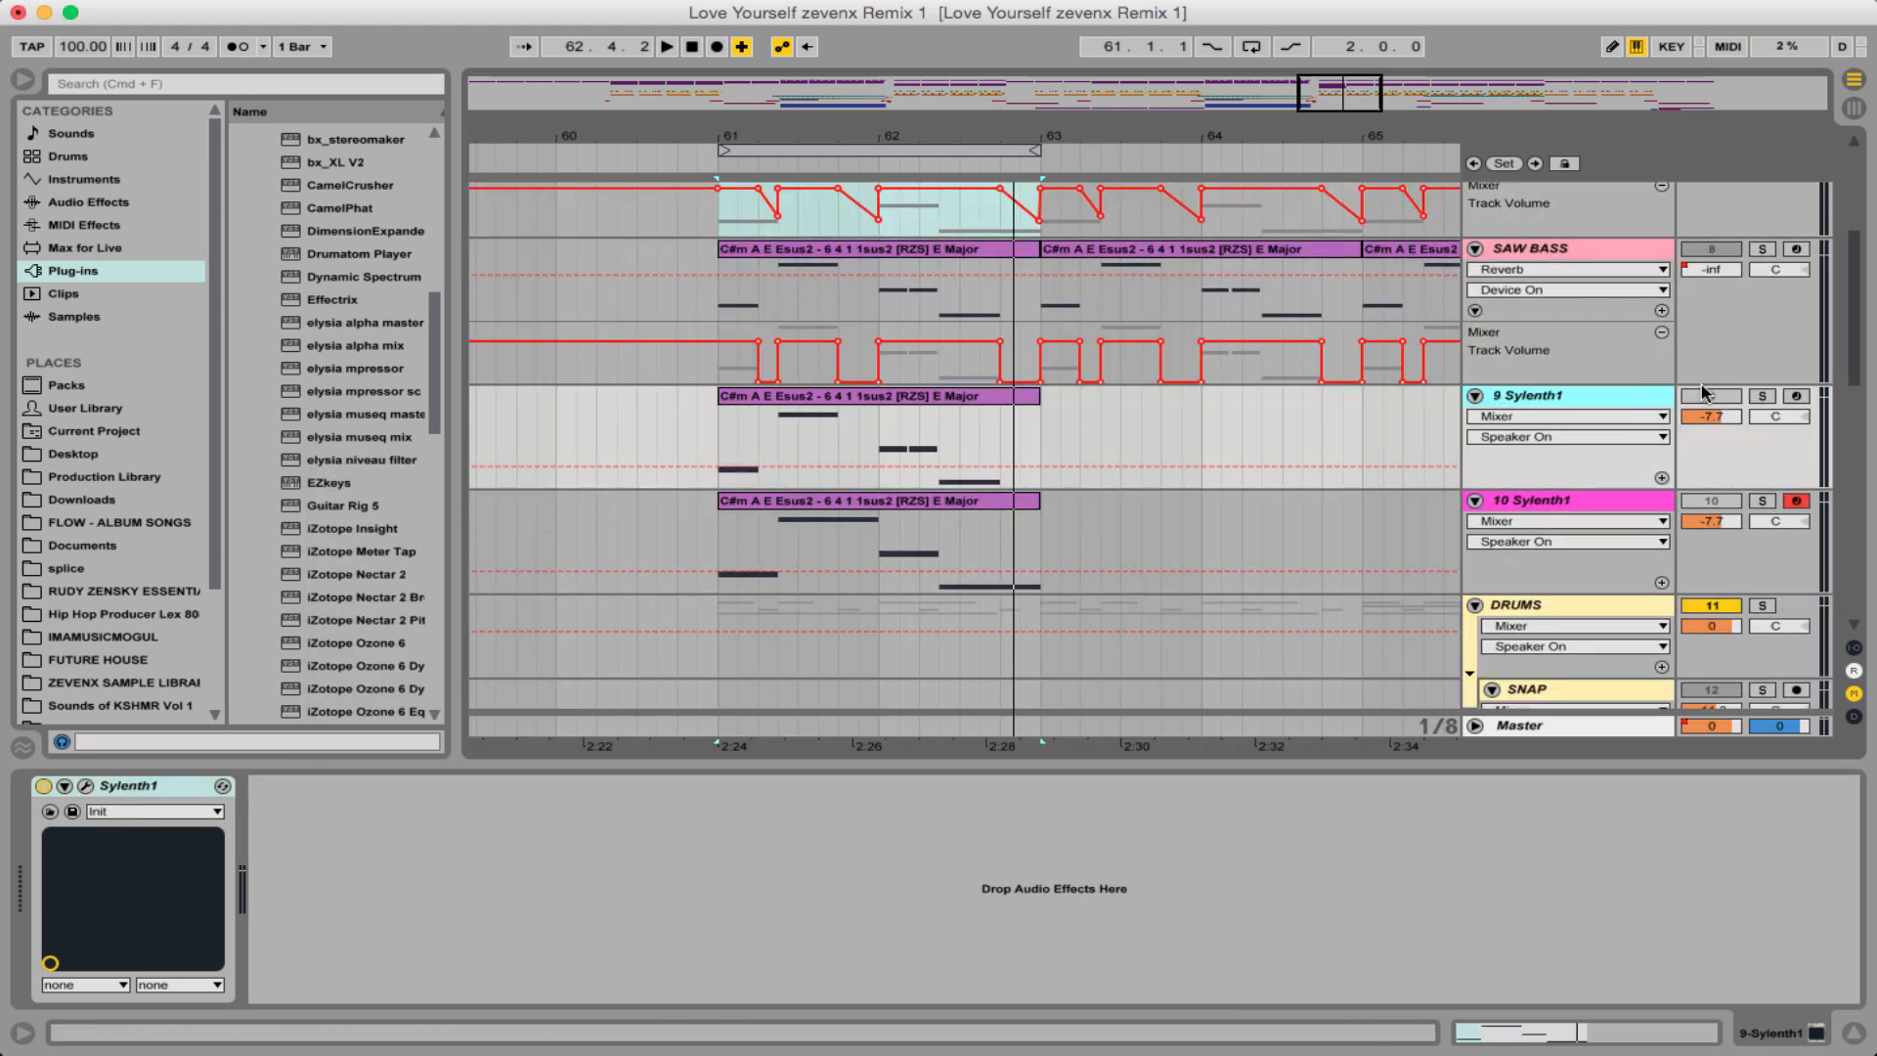
click(1763, 502)
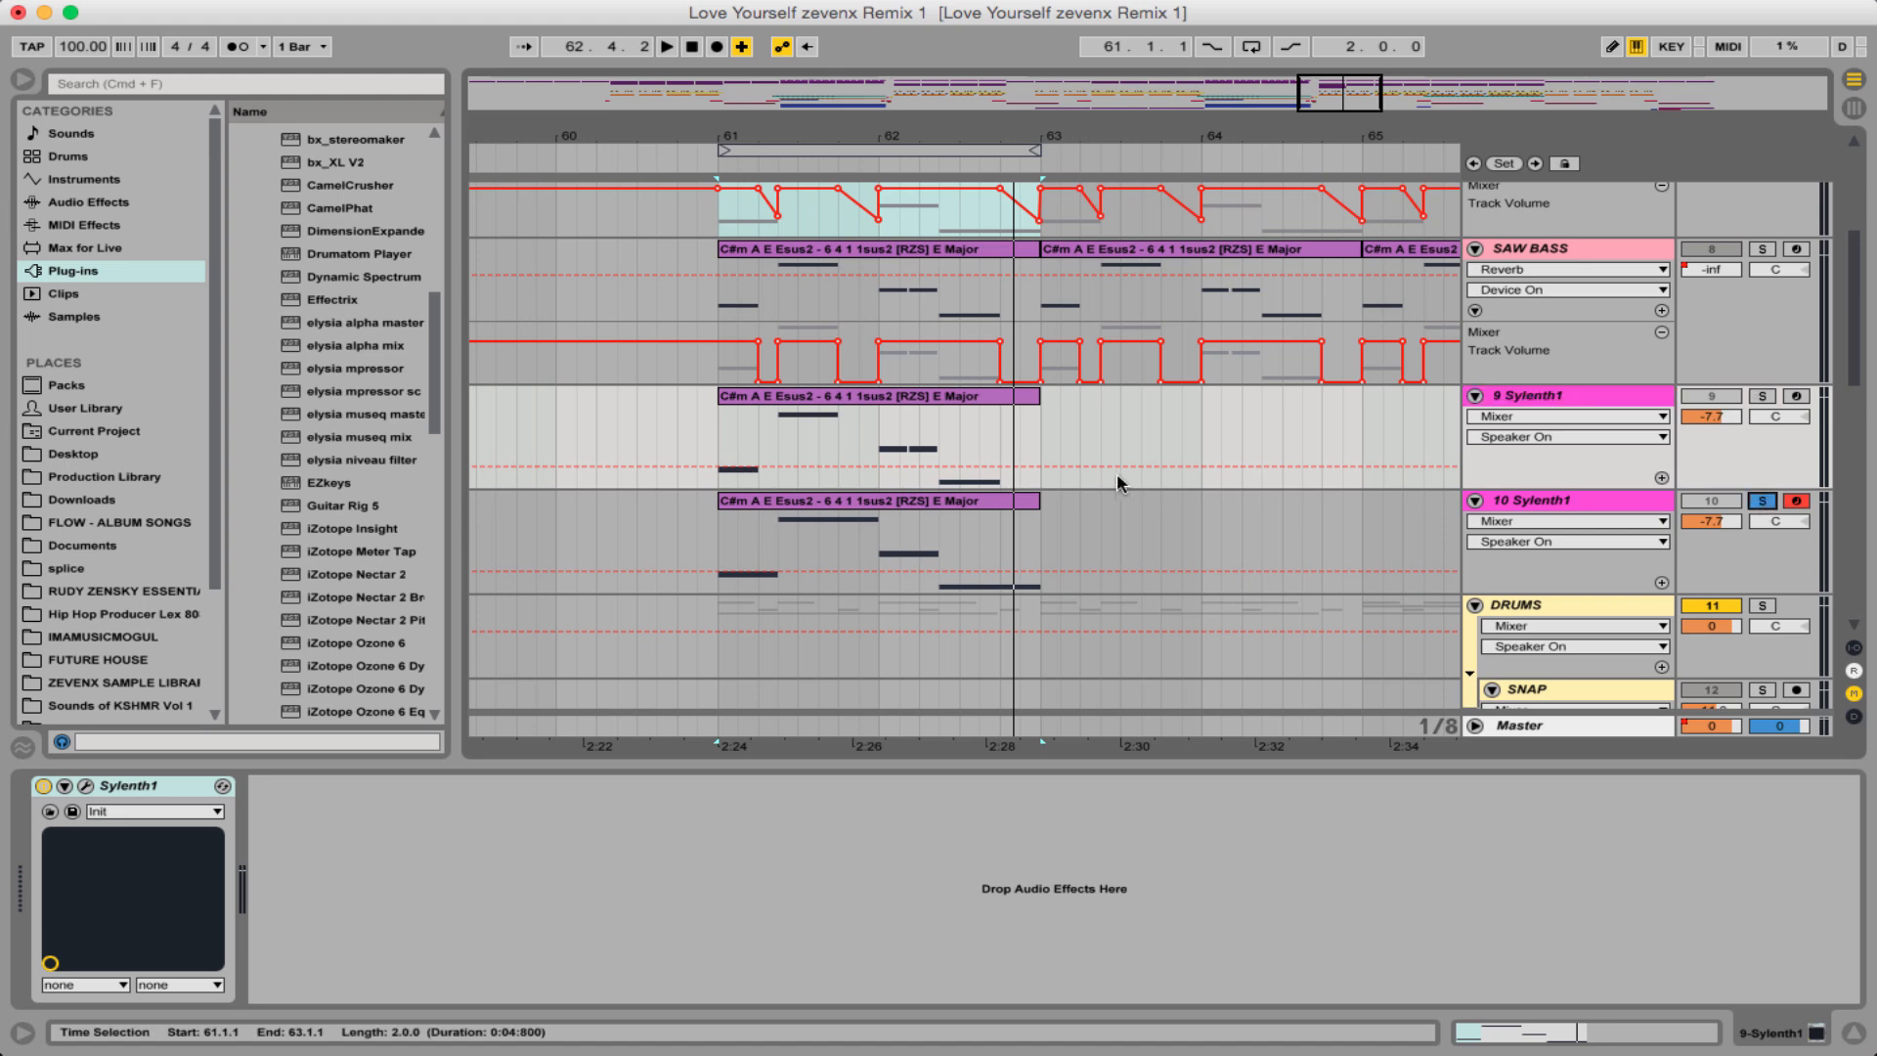
click(880, 500)
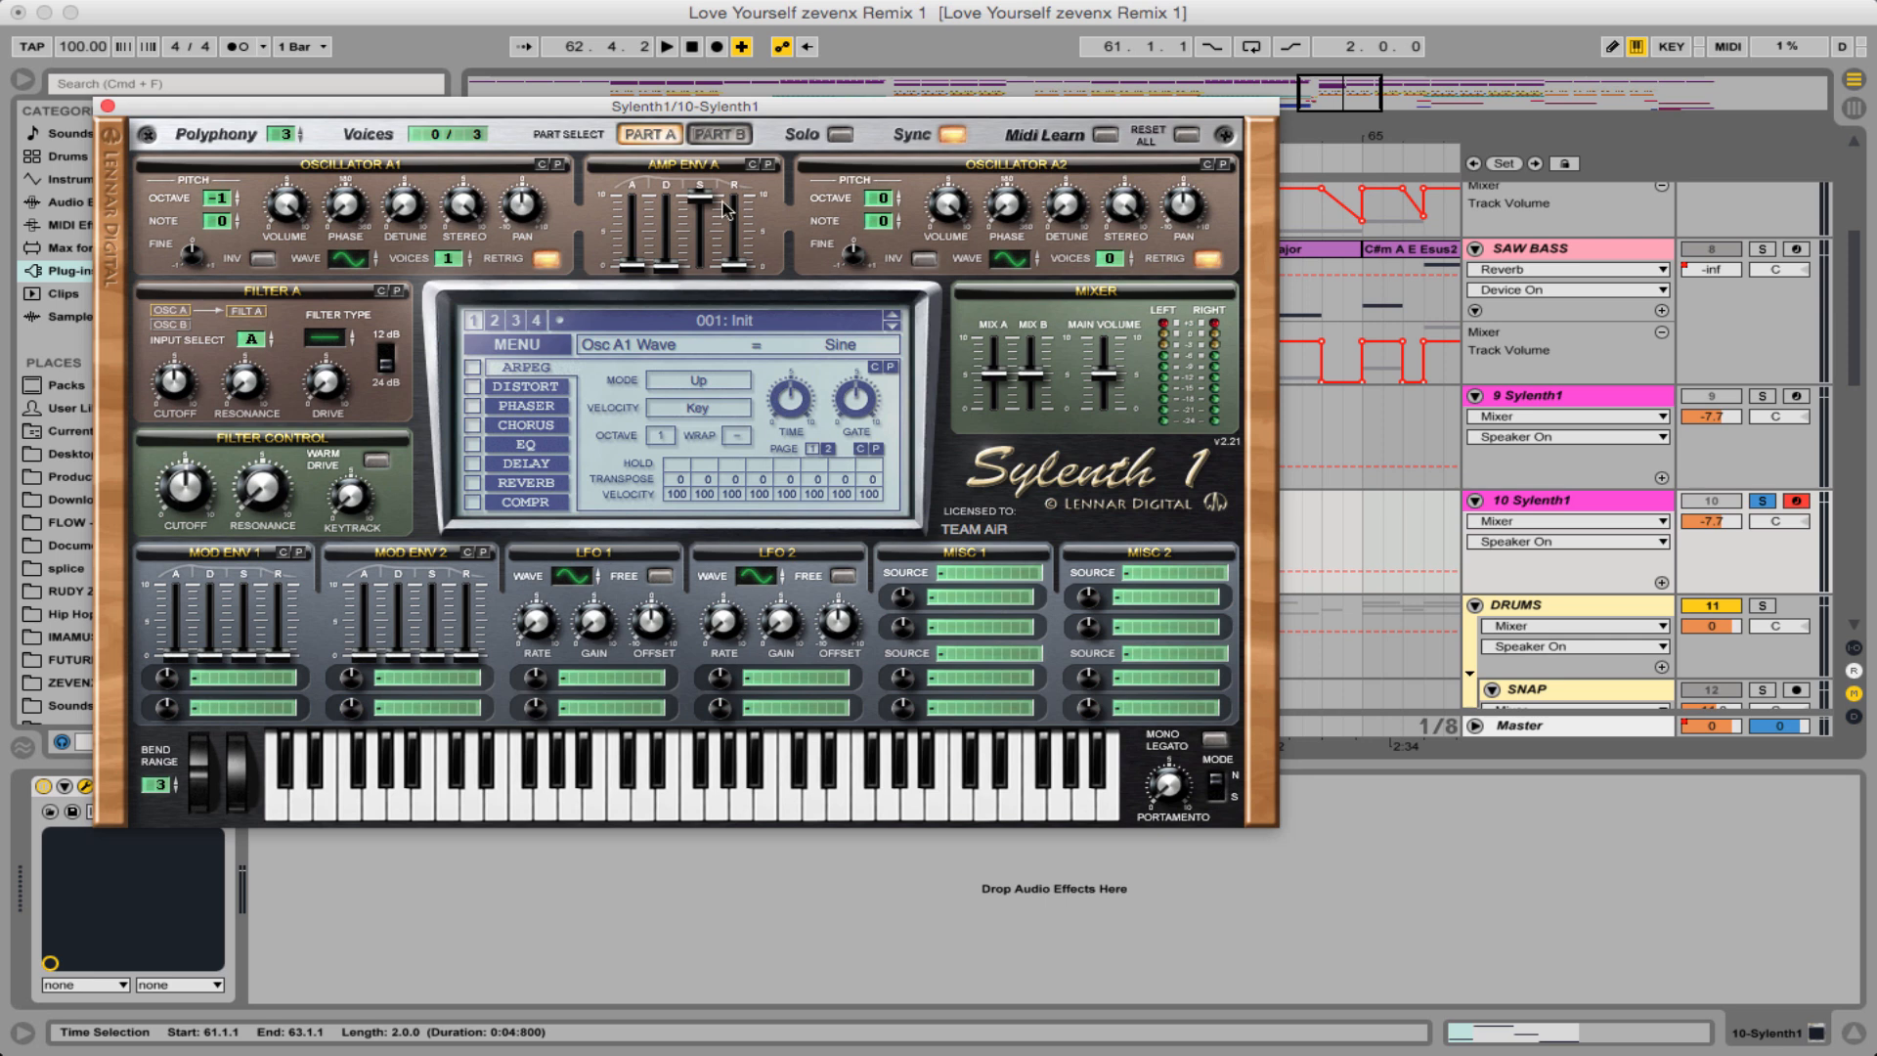
key(space)
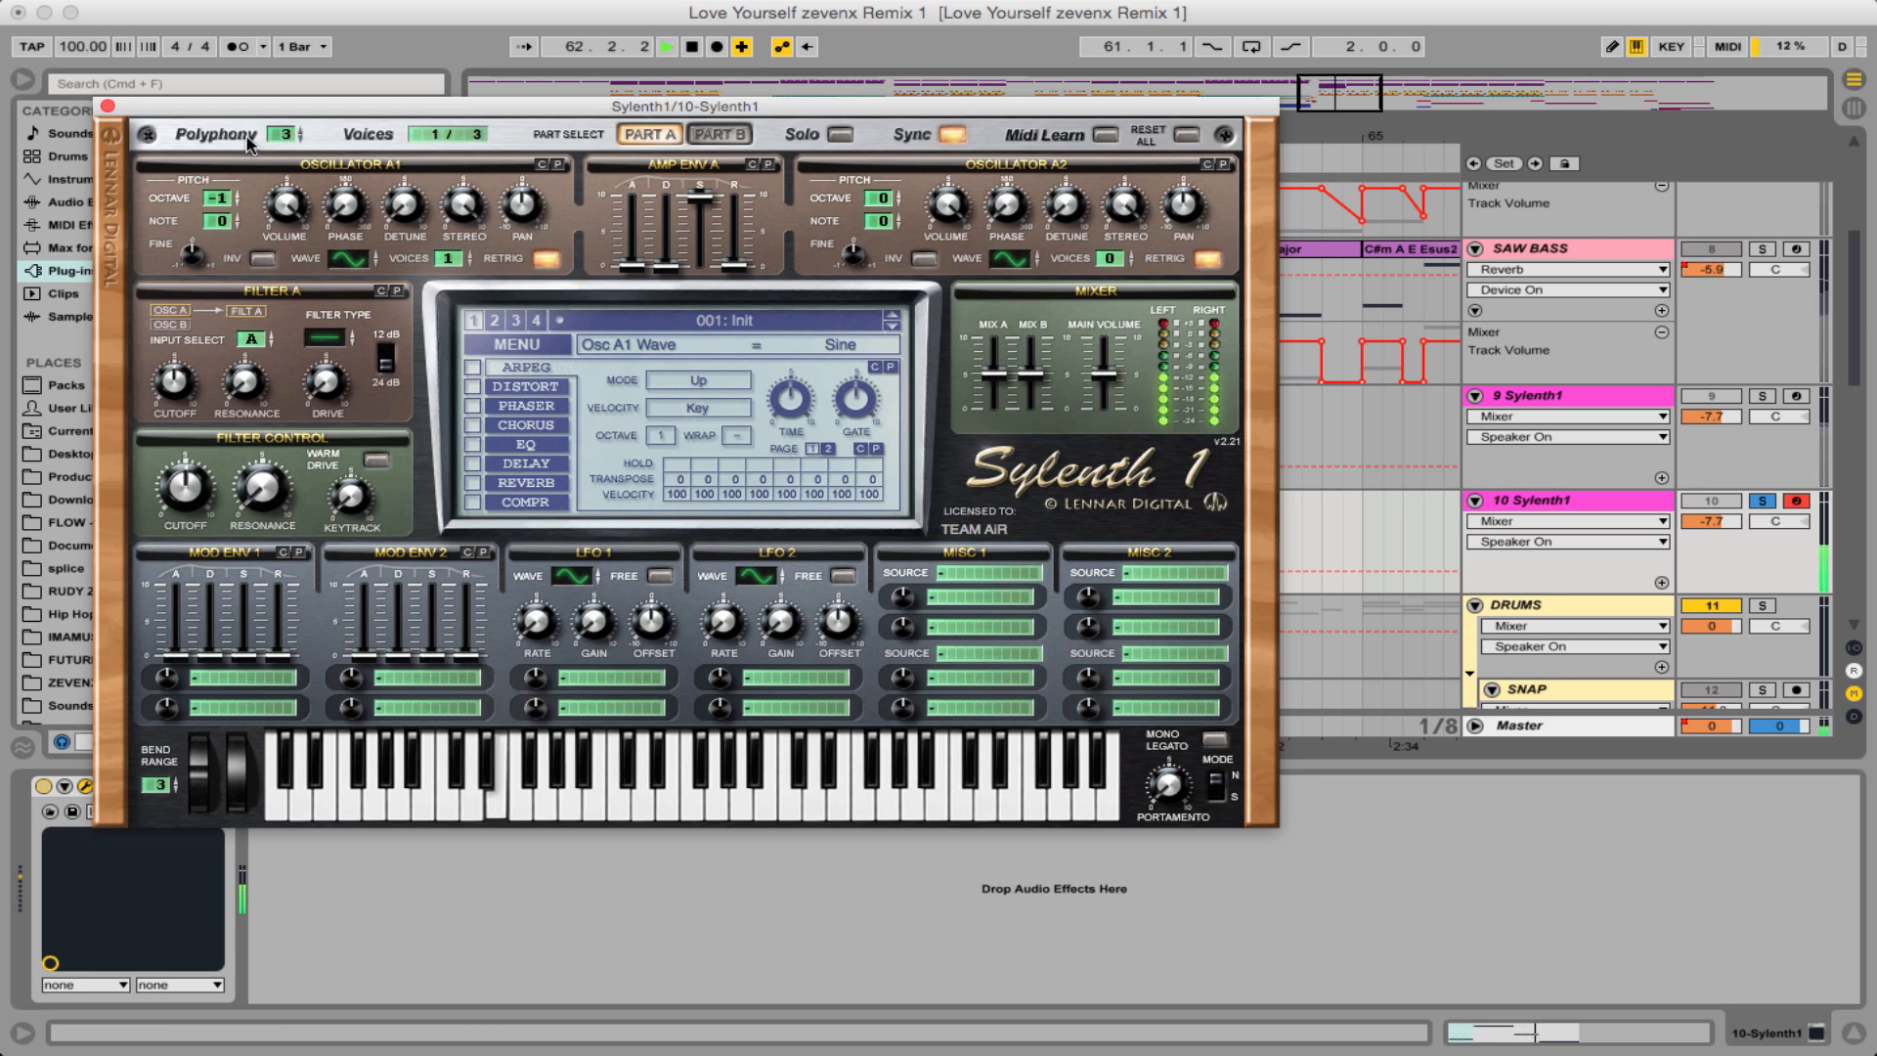
key(space)
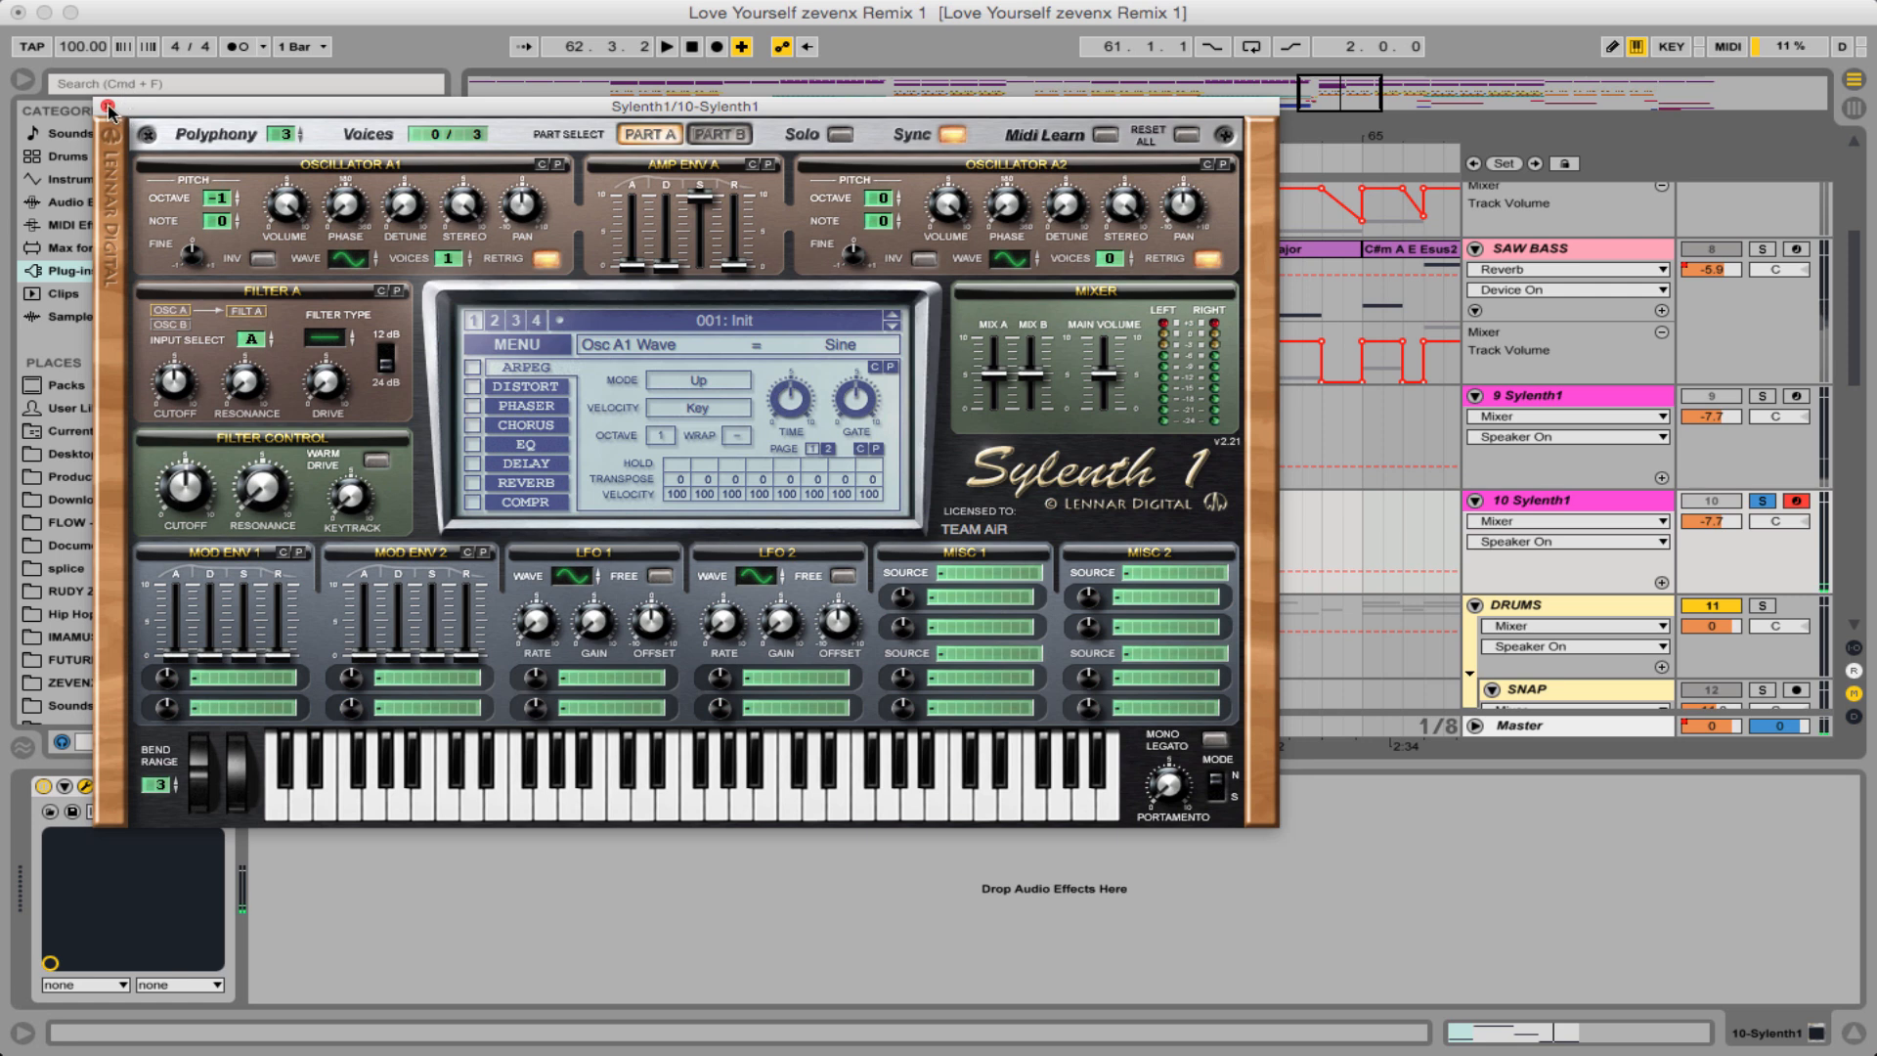
click(107, 107)
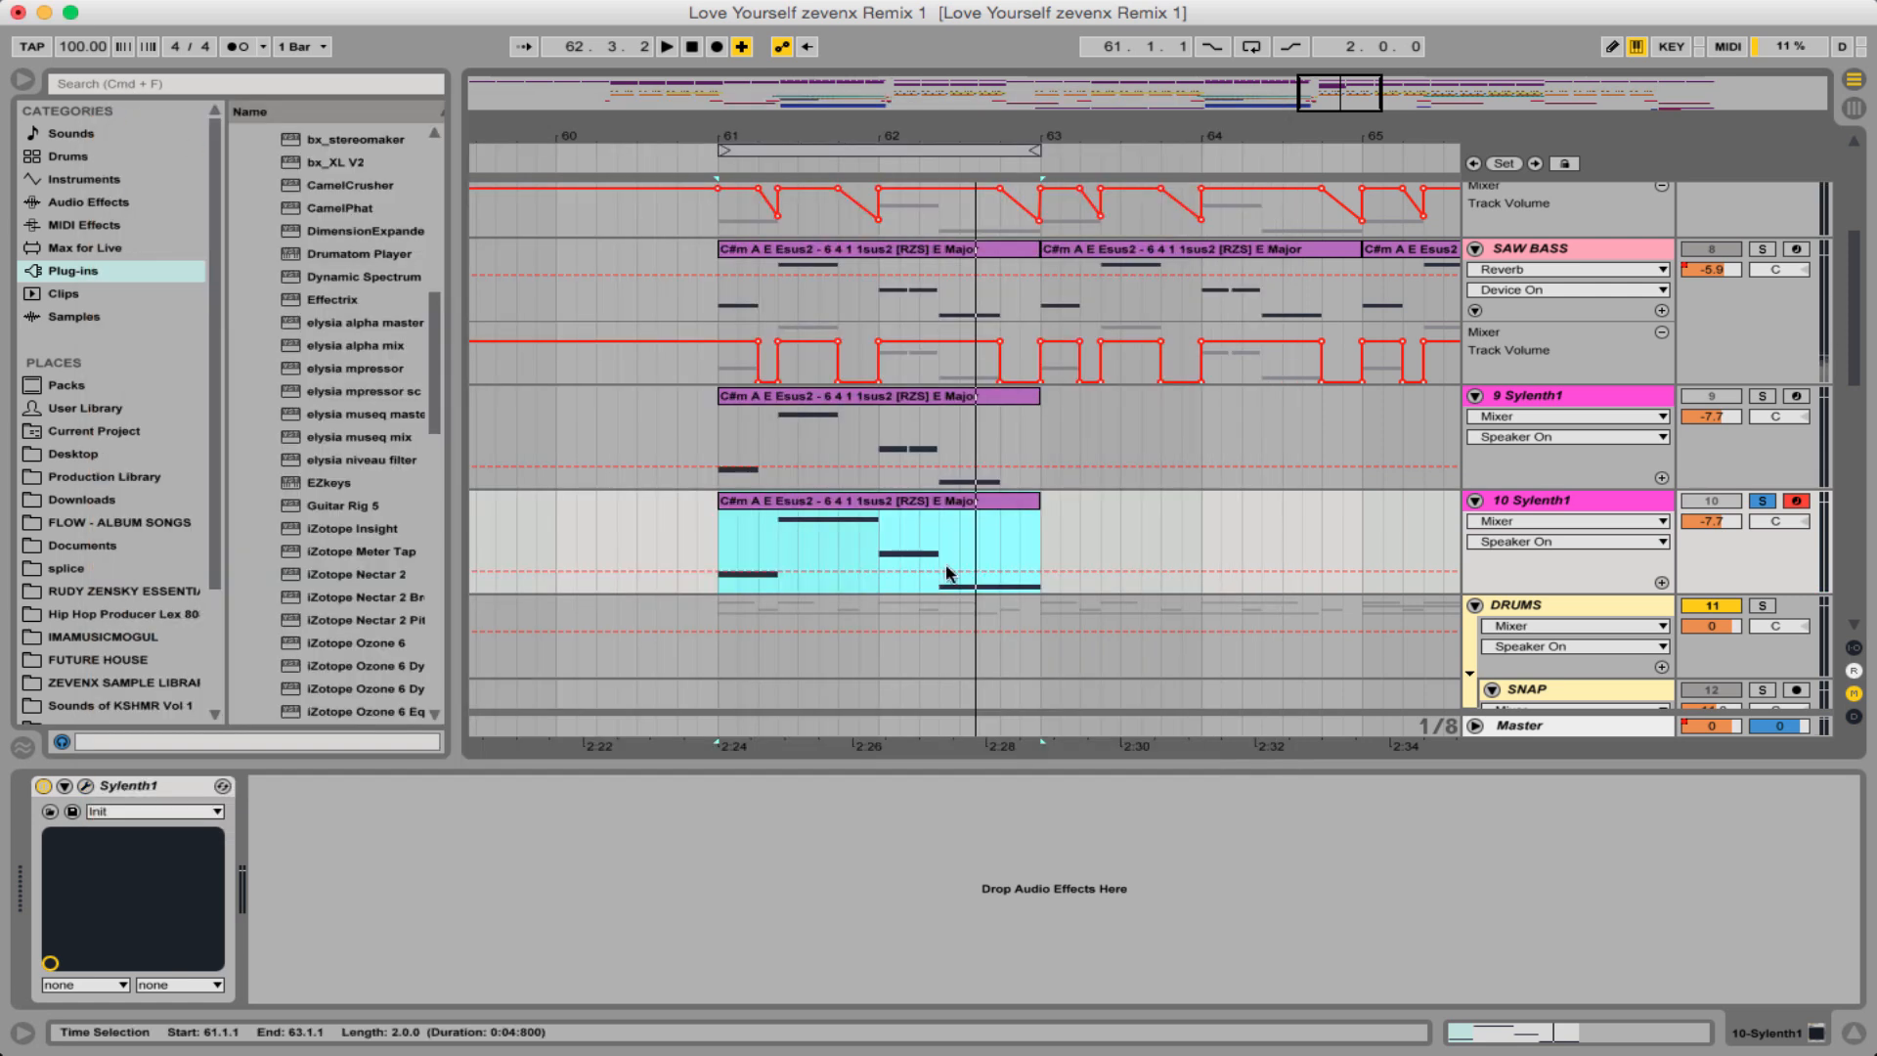
- Select the SAW BASS clip at bar 61 and solo the SAW BASS track
scroll(946, 573, up, 5)
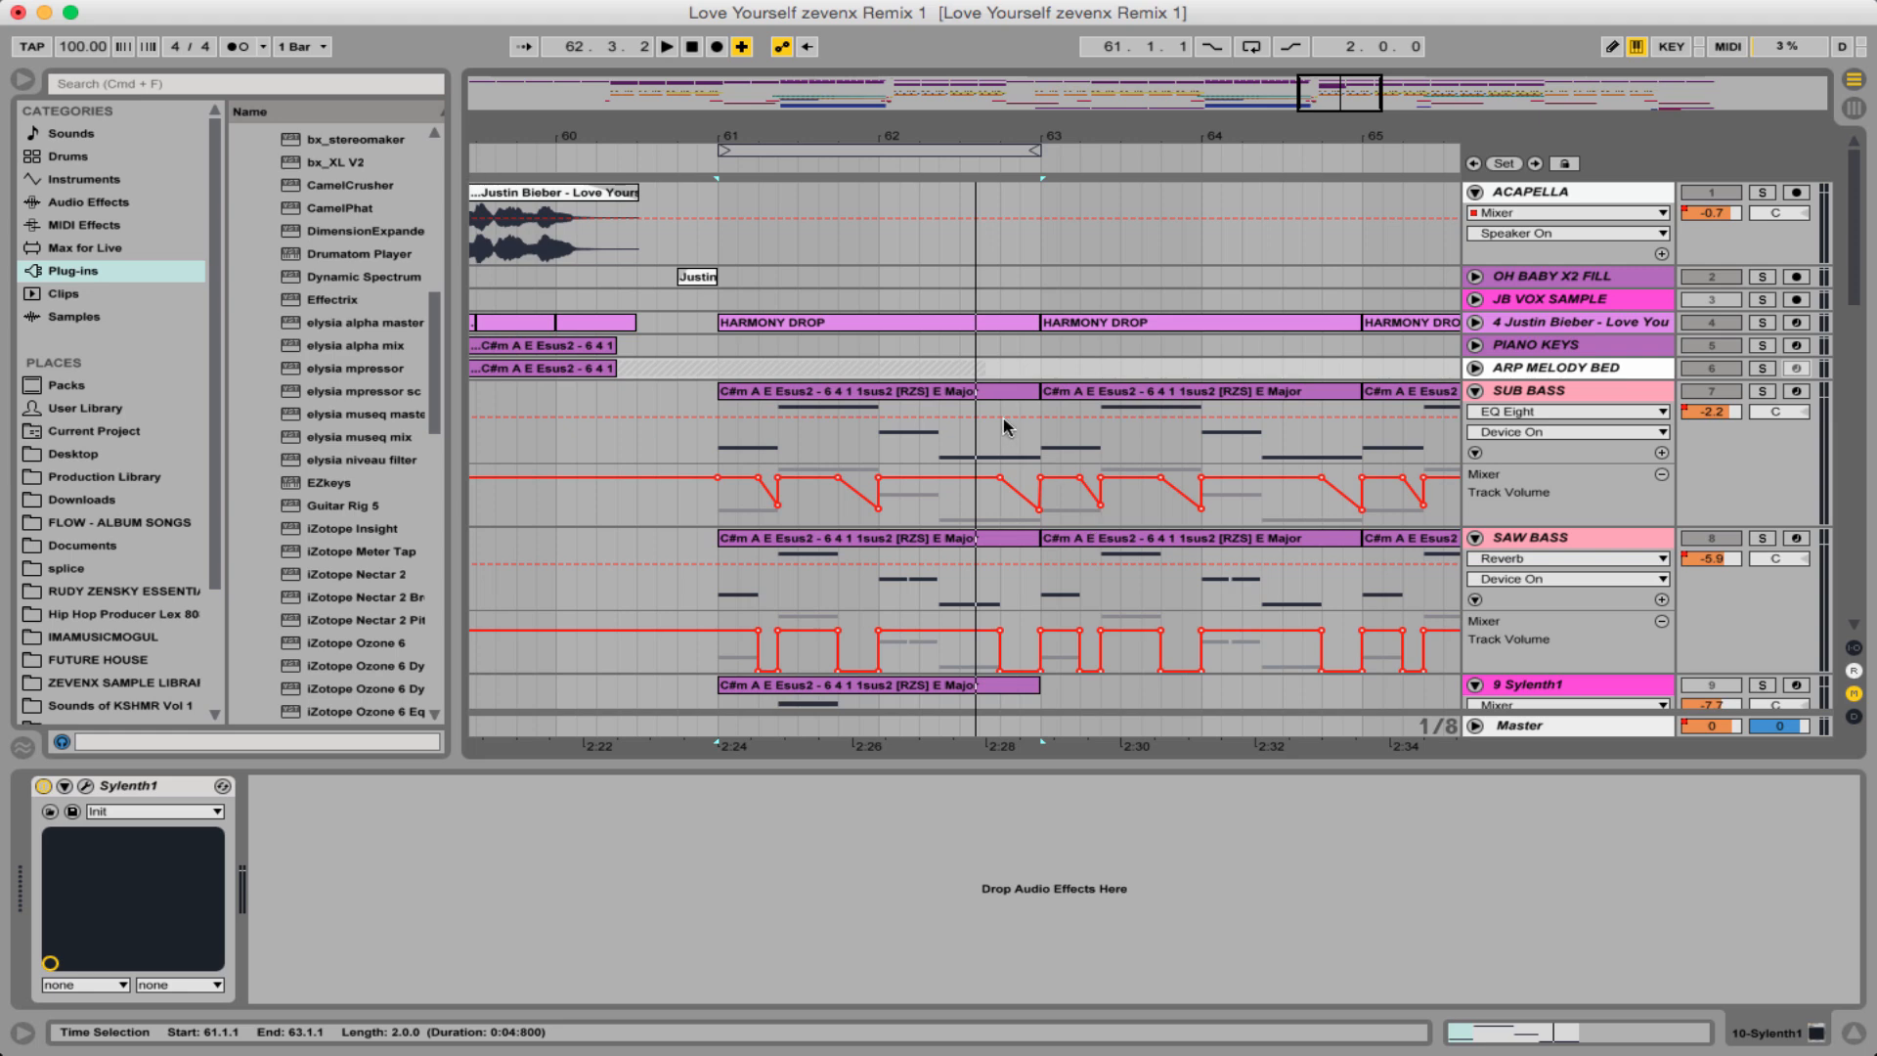
scroll(1007, 428, down, 5)
click(994, 275)
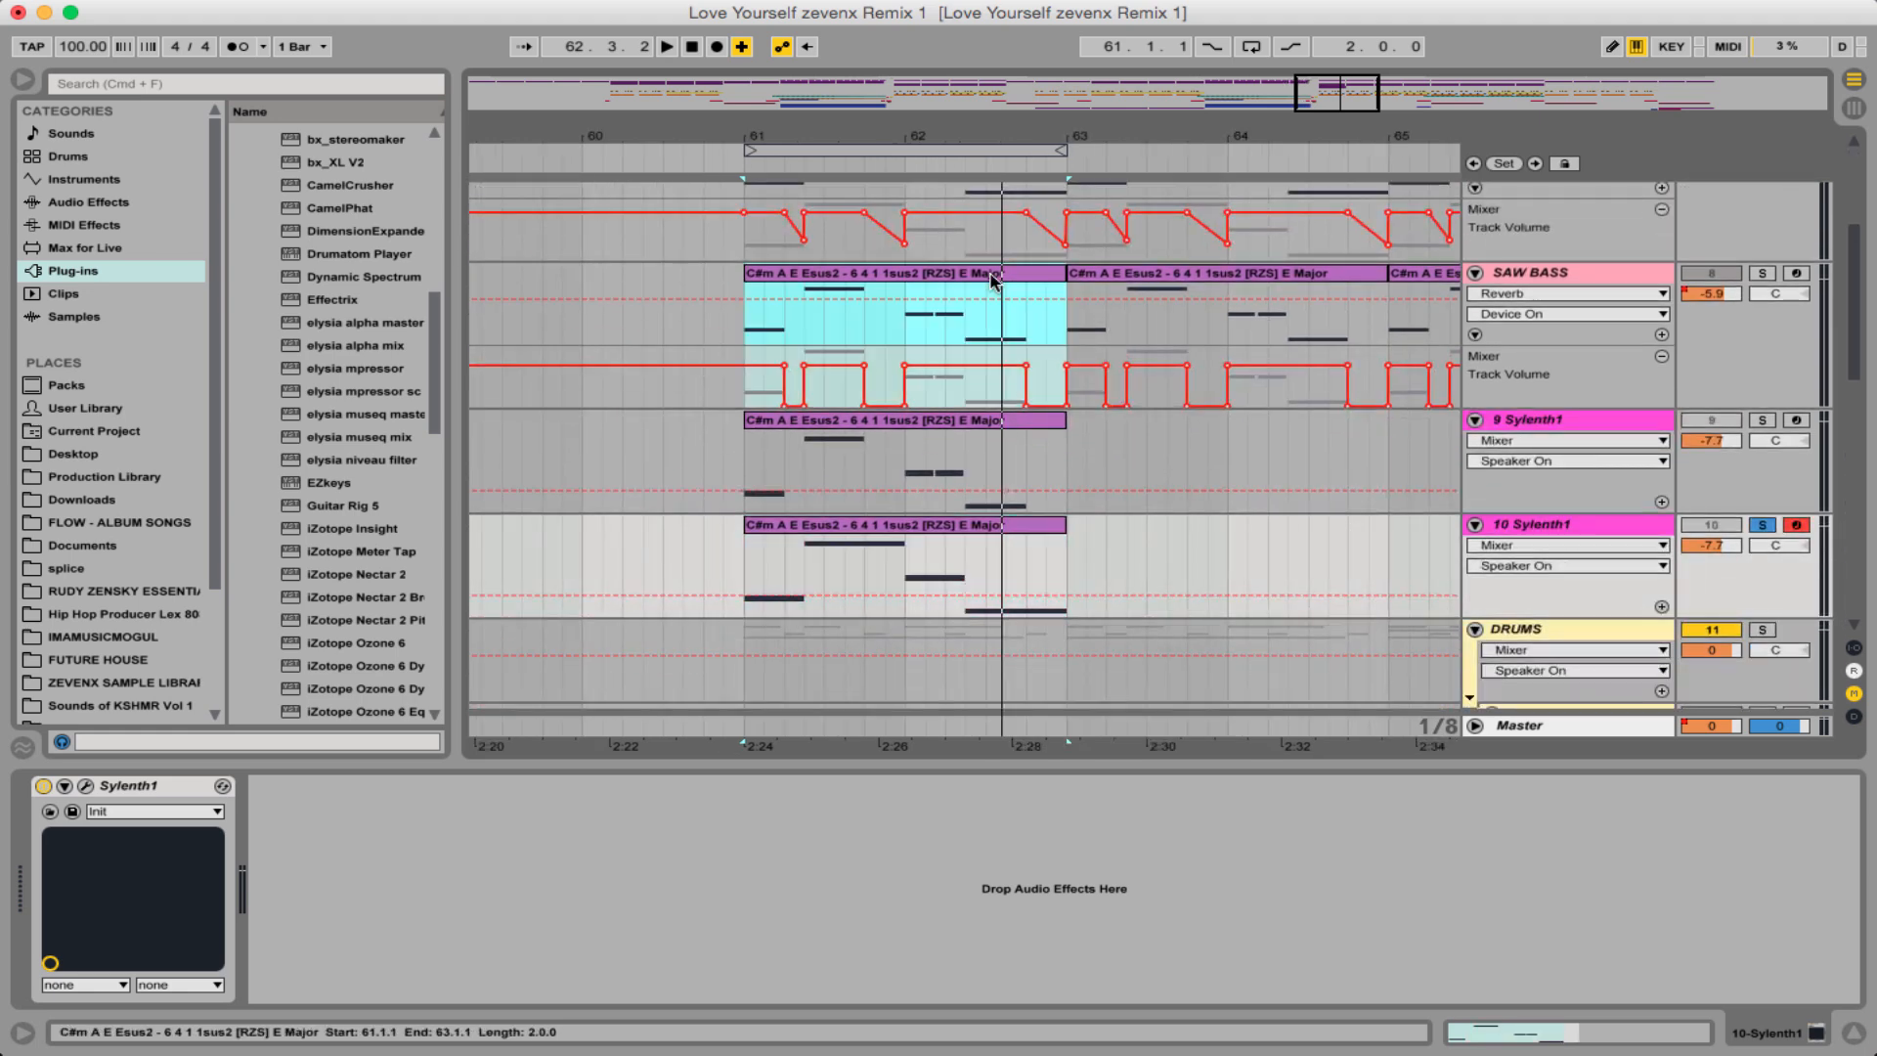
click(1762, 274)
scroll(1657, 306, up, 3)
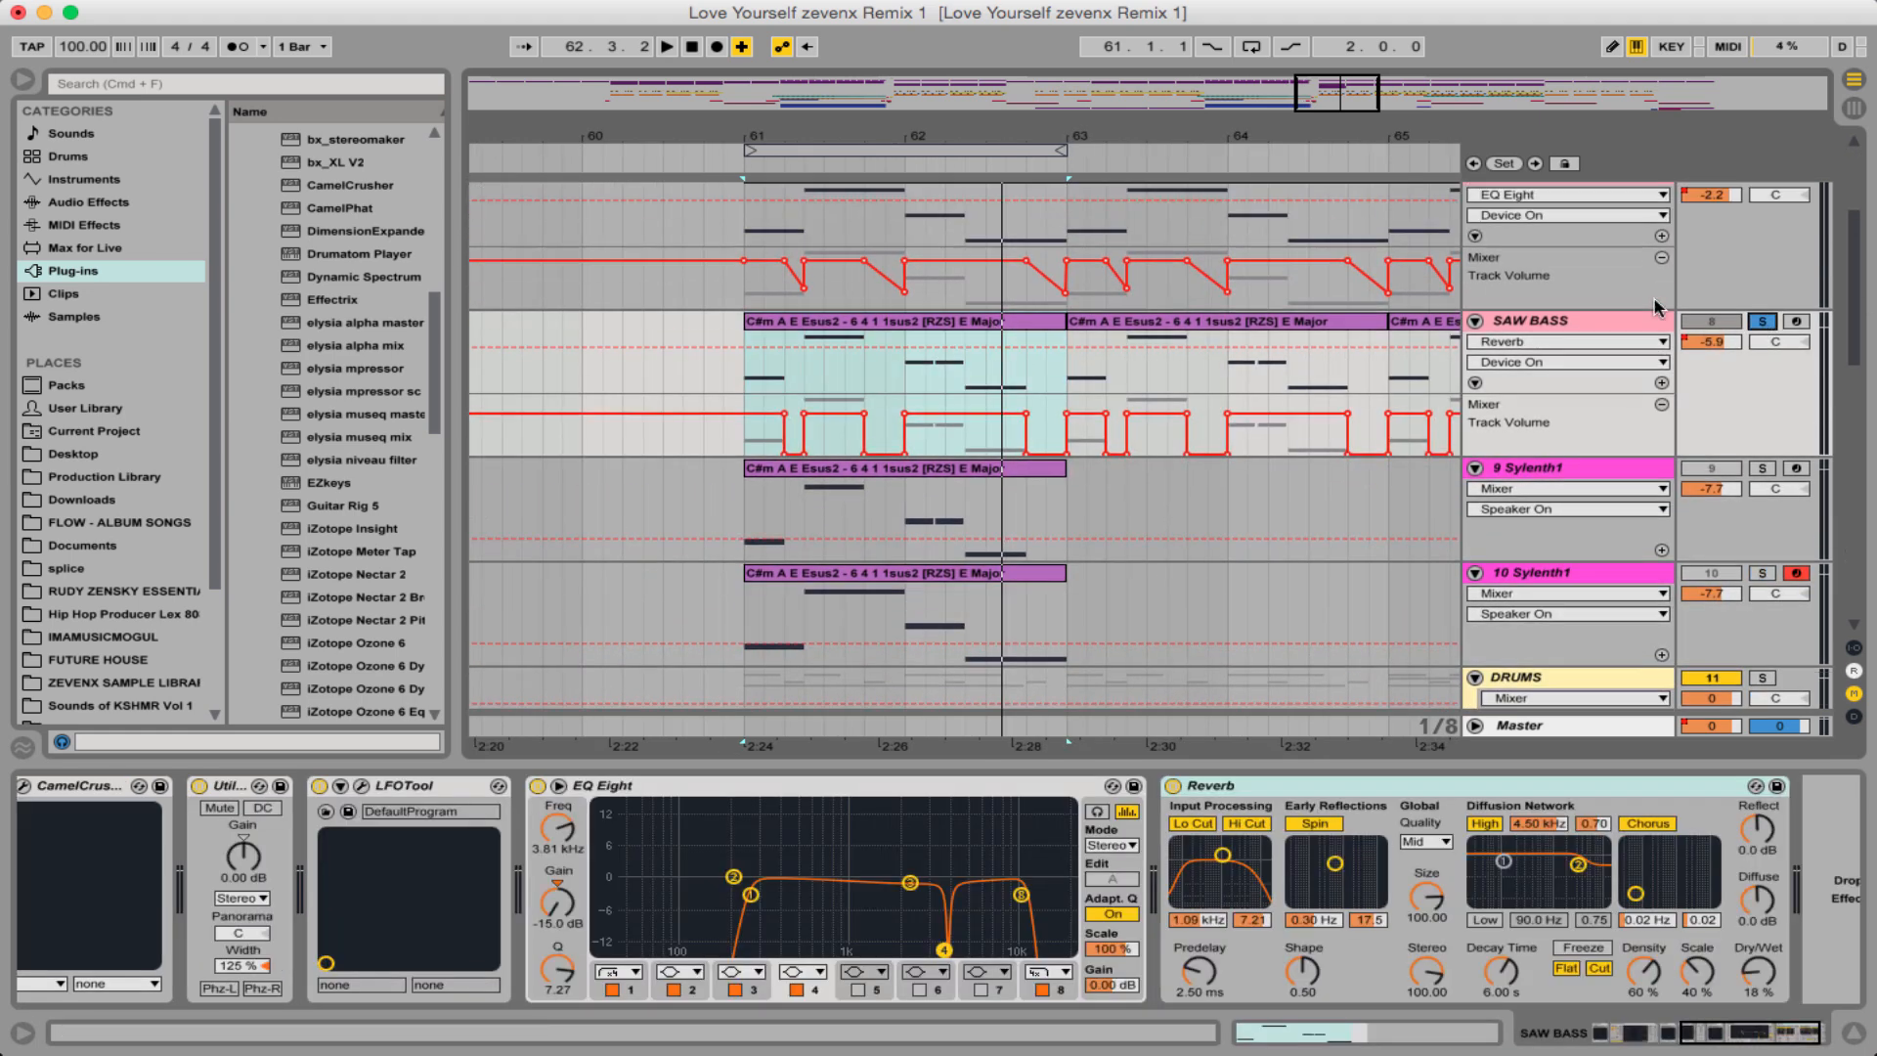
- Solo the SUB BASS track, select its clip at bar 61, and play it on its own
click(1763, 297)
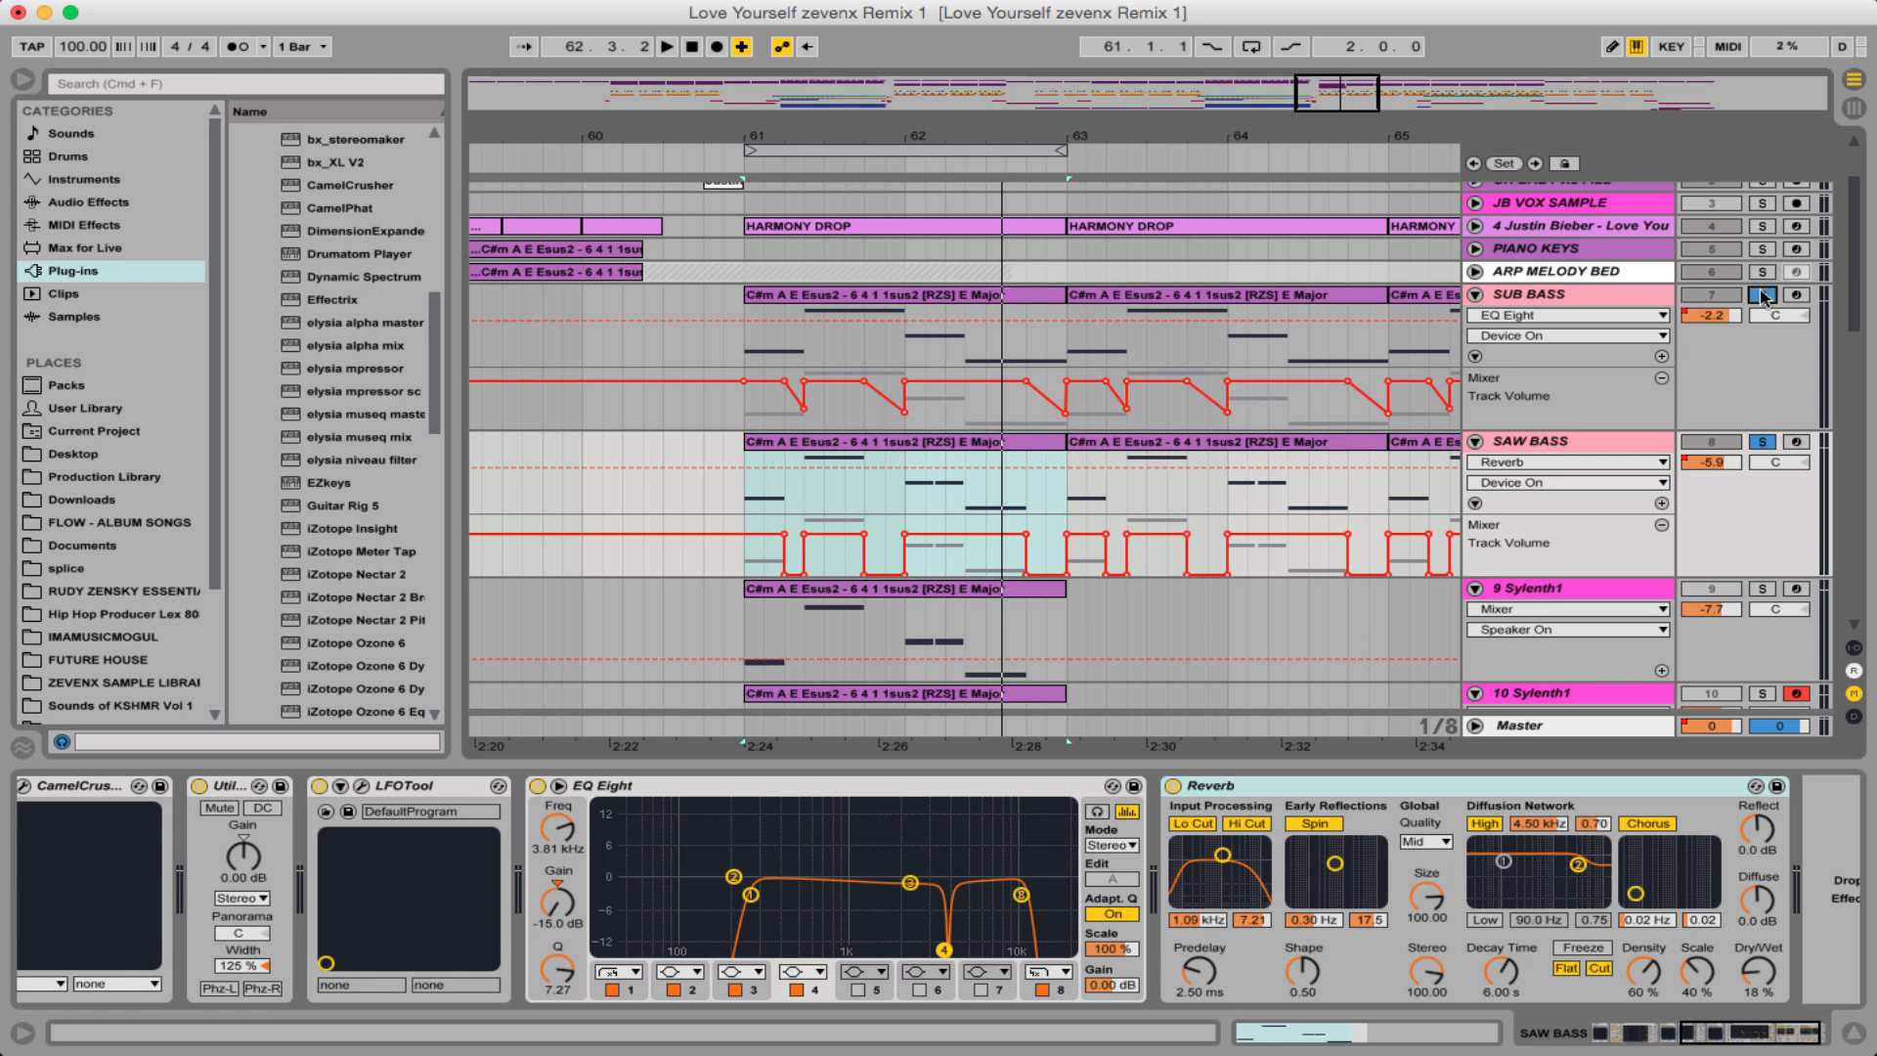
click(911, 294)
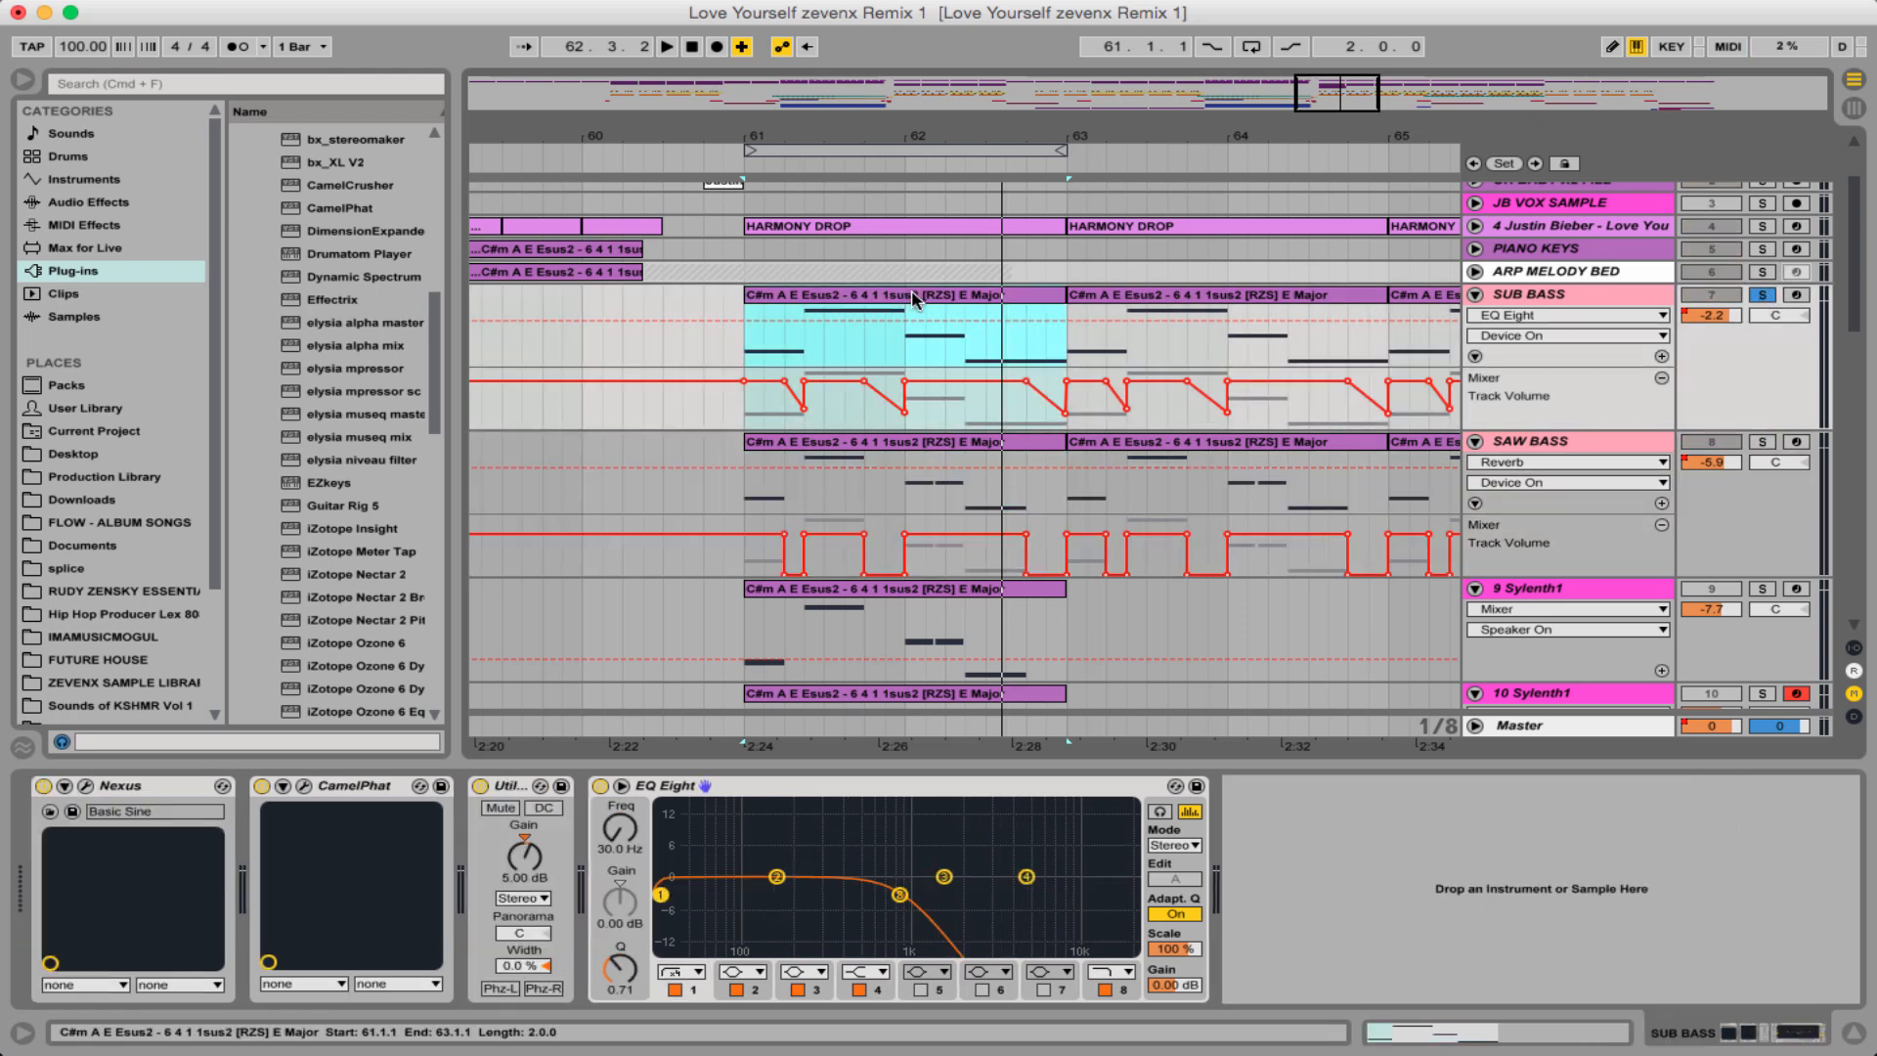
key(space)
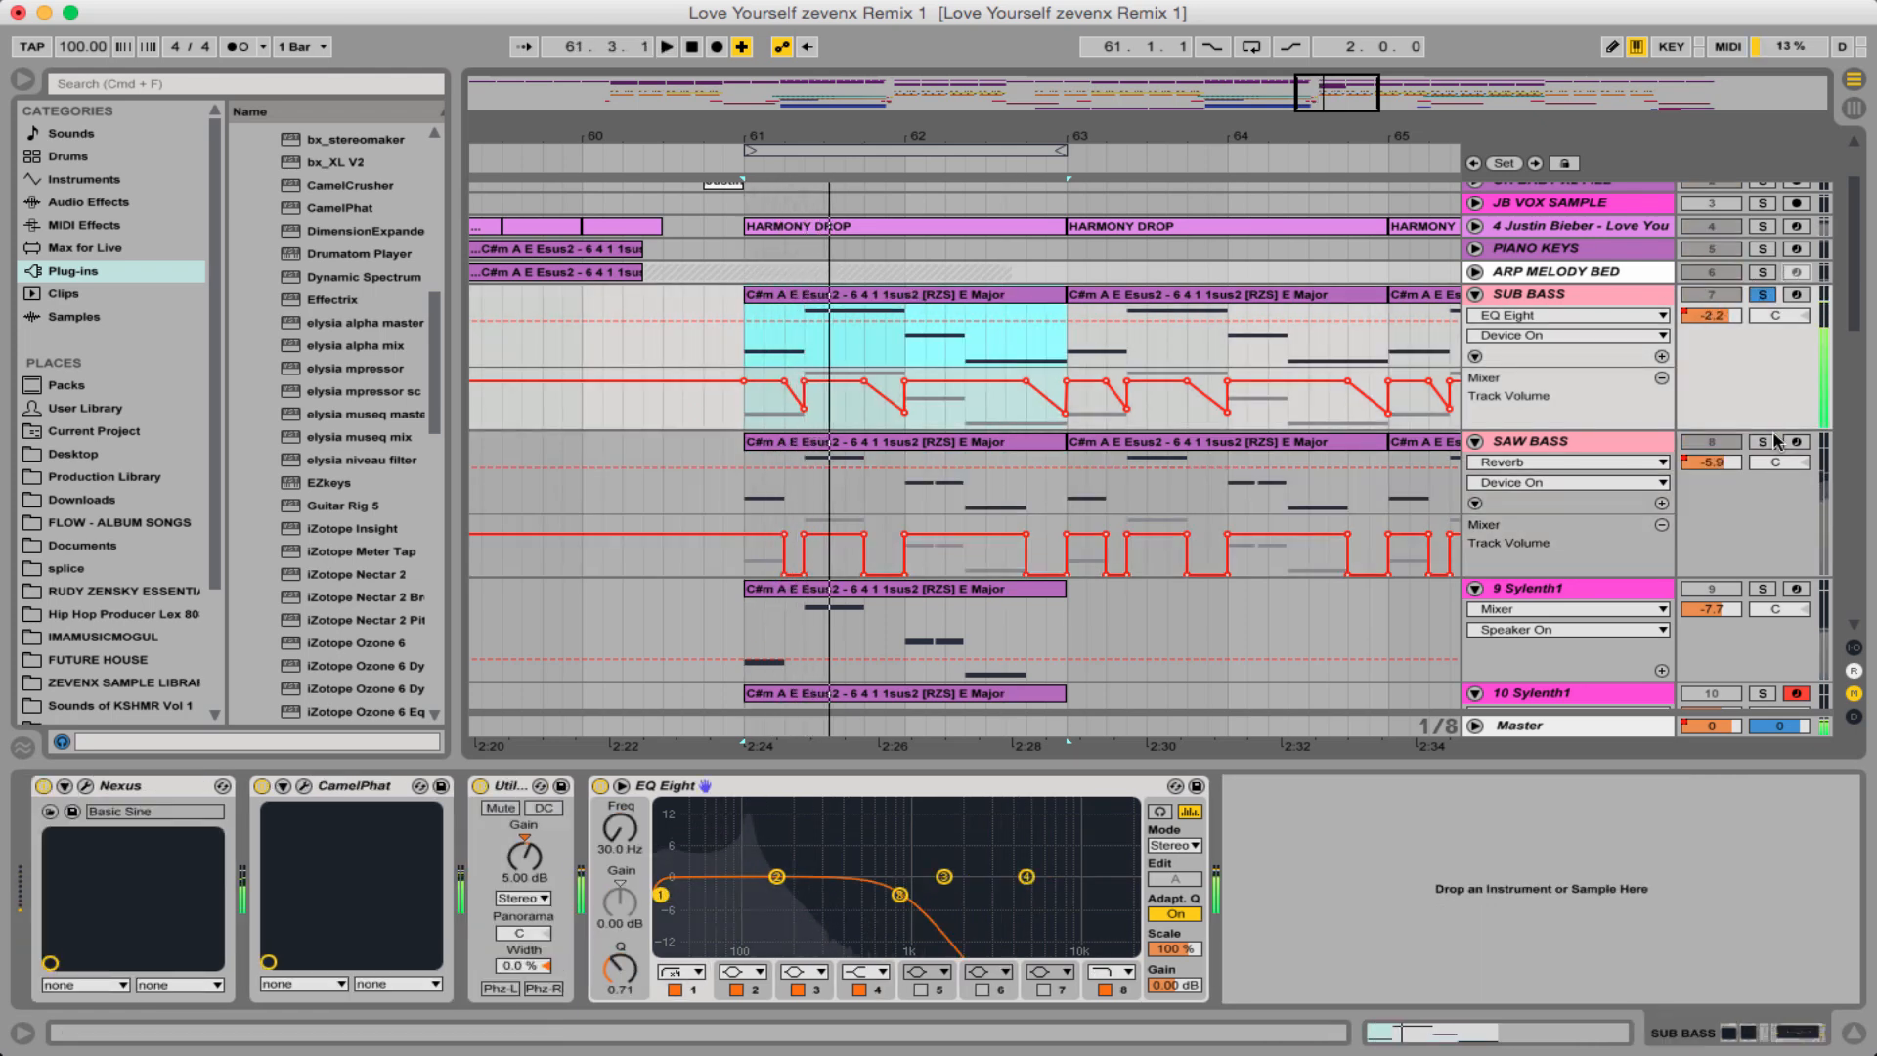
- Add SAW BASS to the soloed SUB BASS and play both bass layers together from bar 61
click(1764, 442)
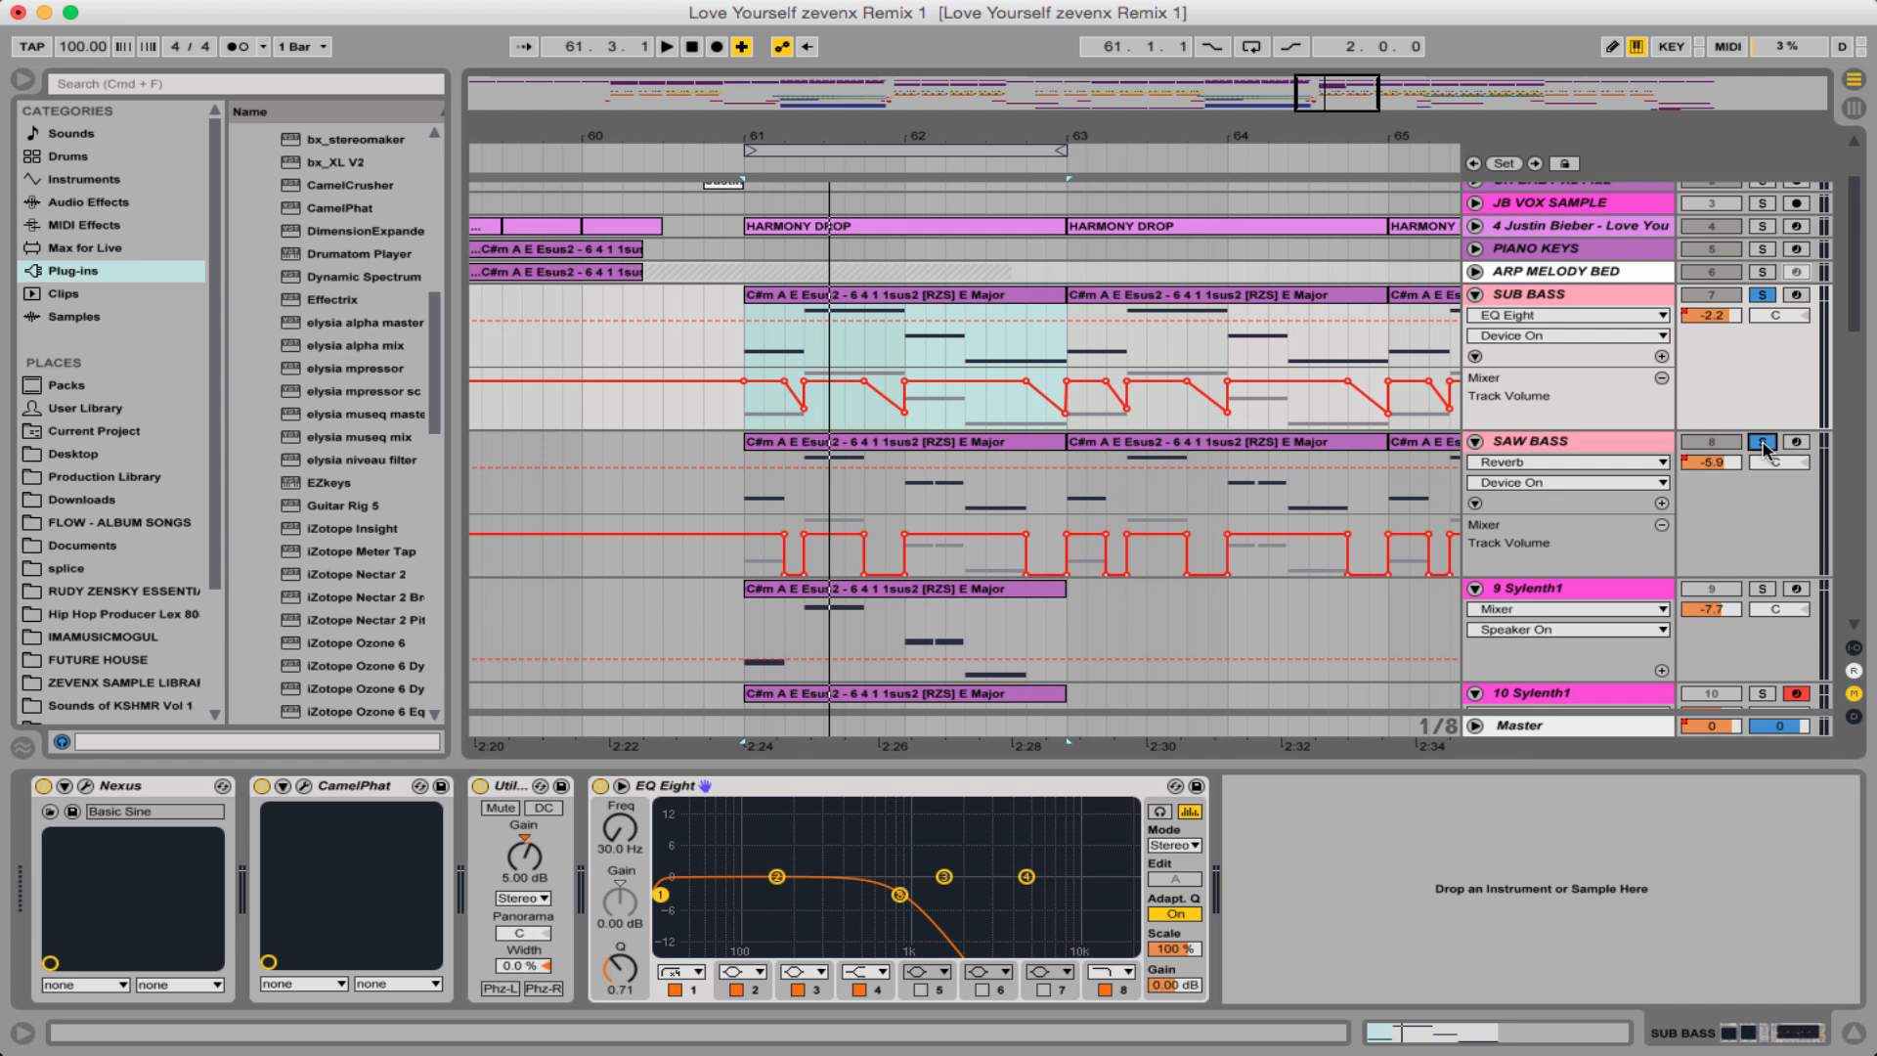
key(space)
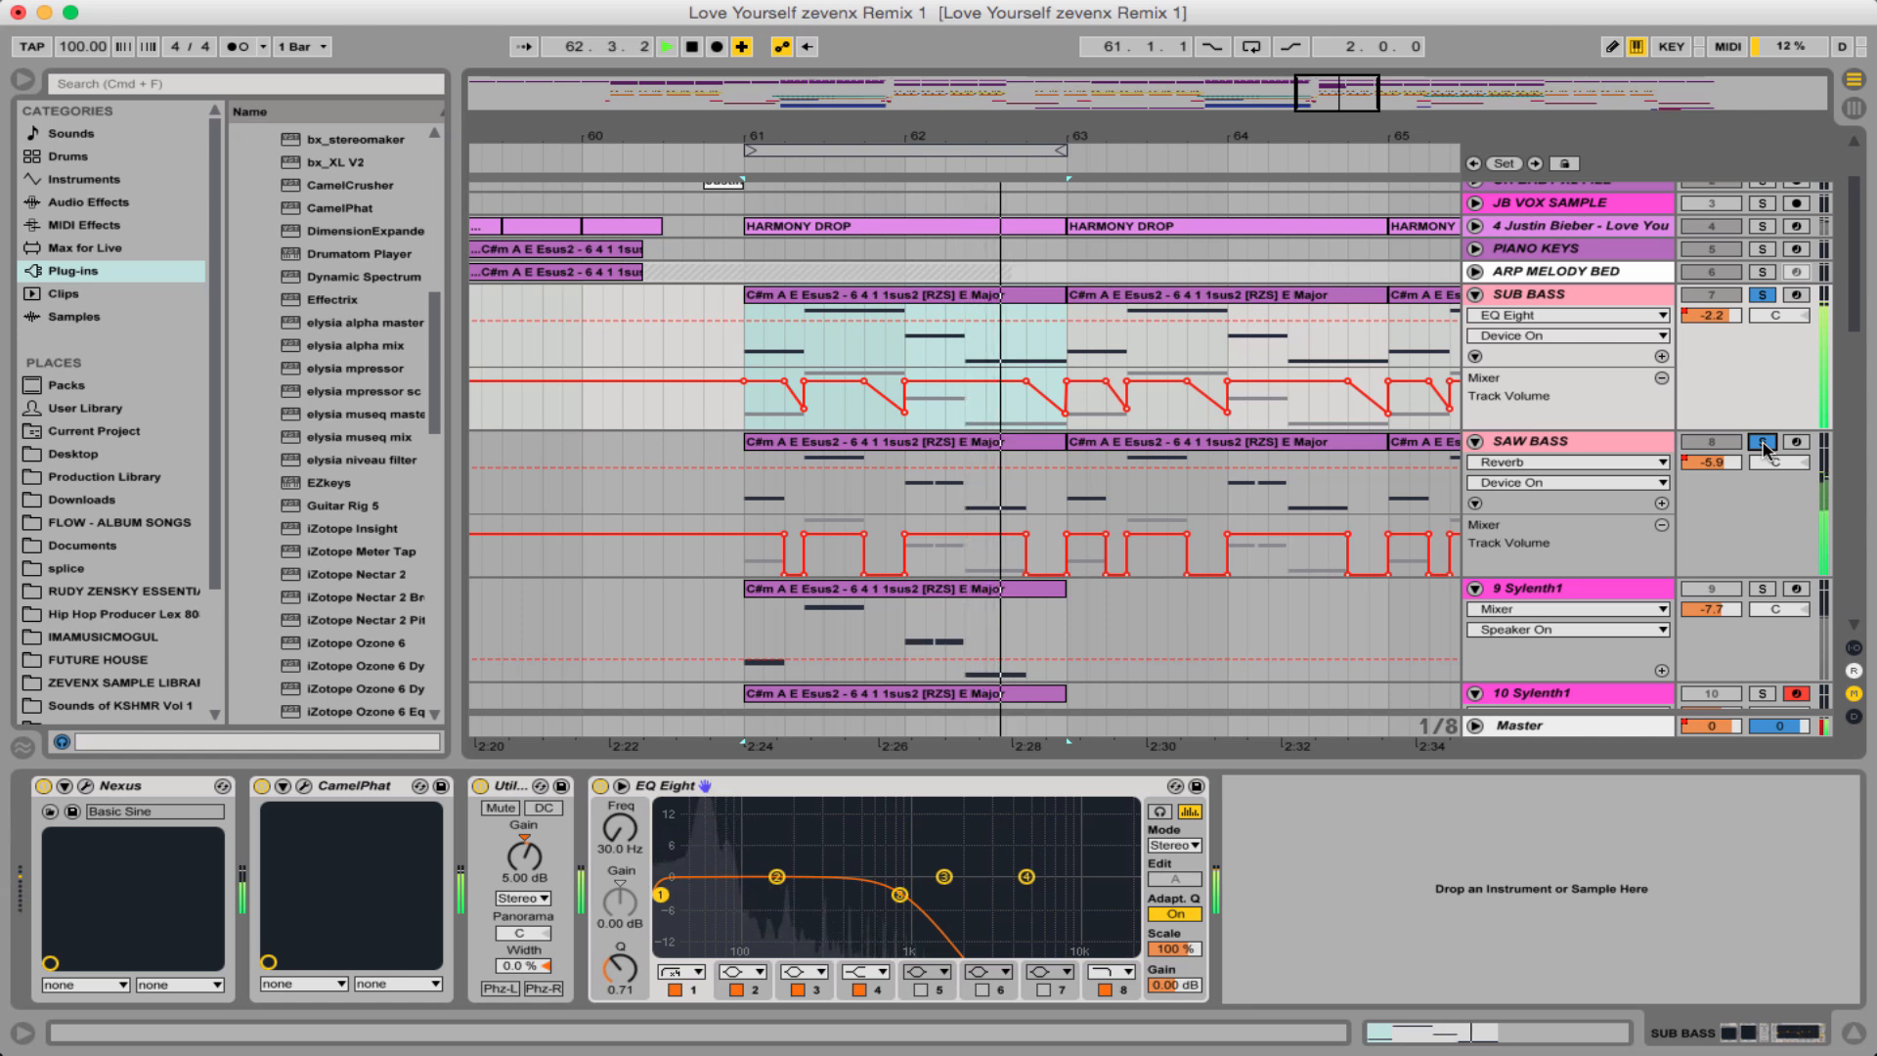
key(space)
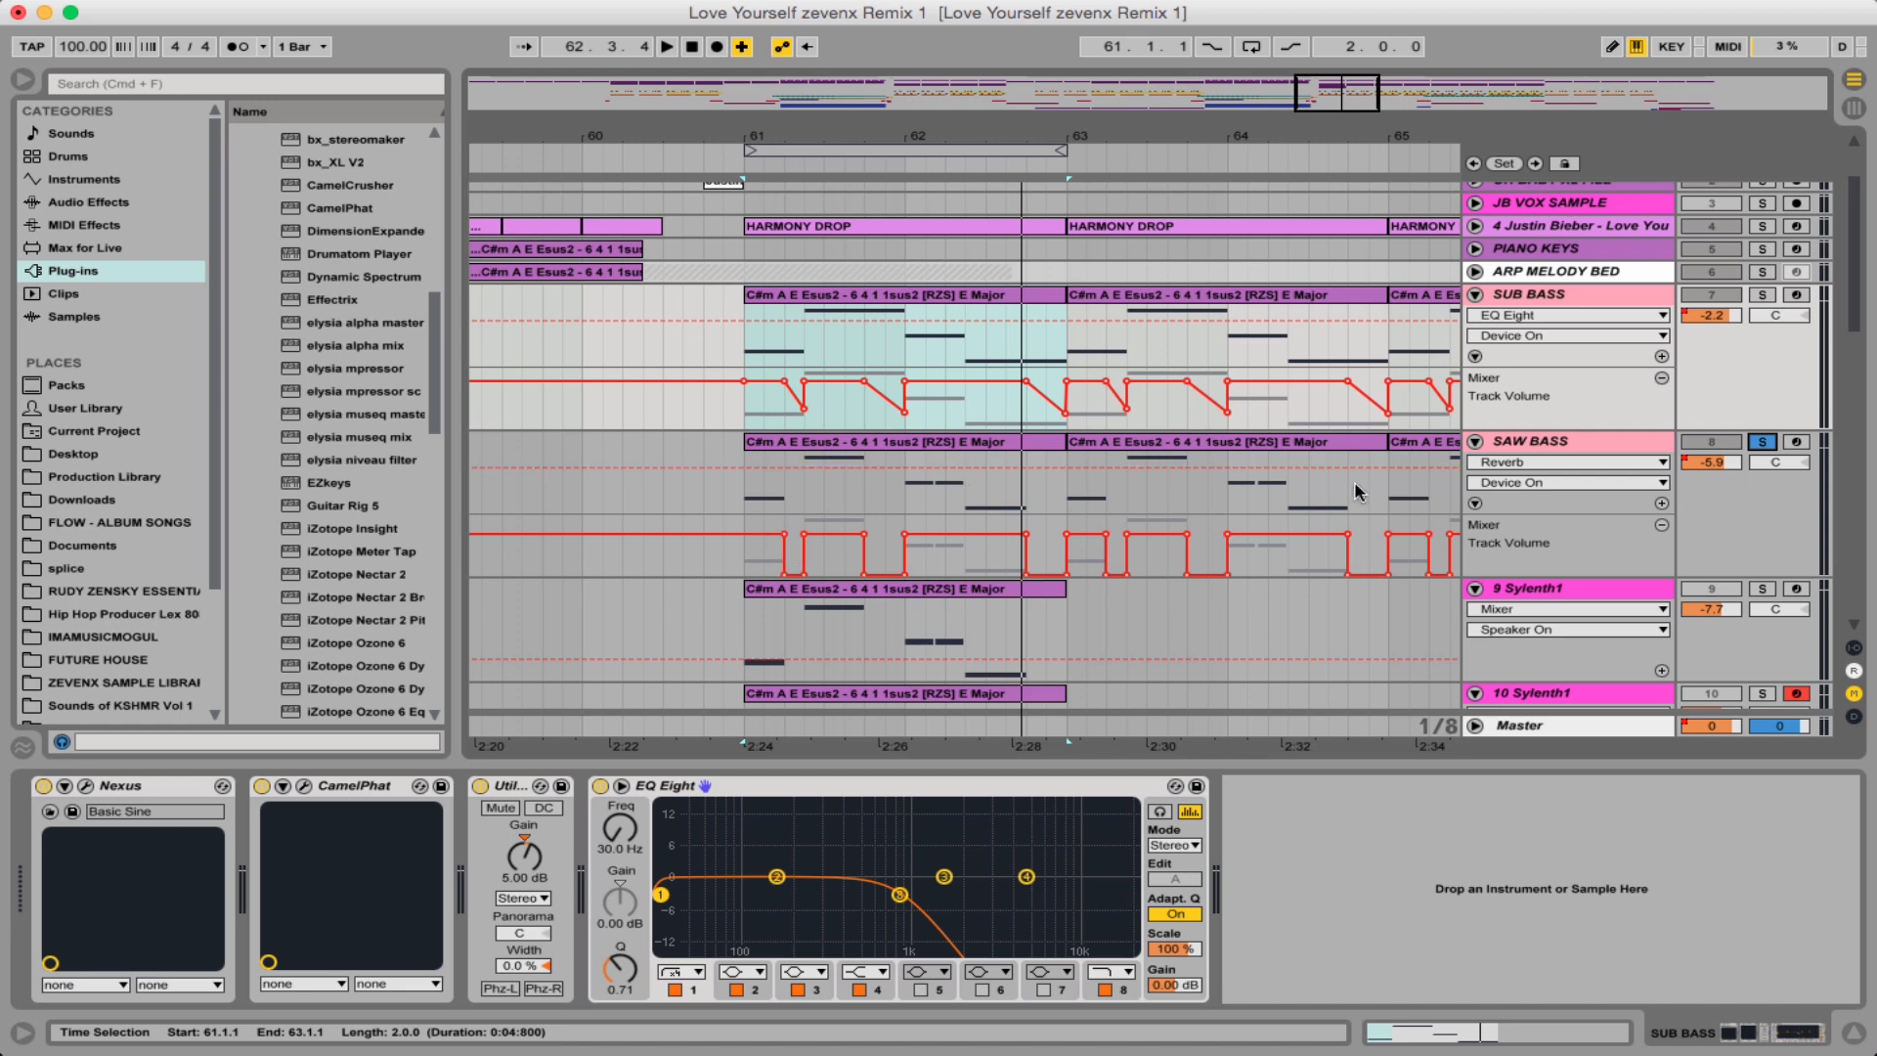
- Turn off Multiband Dynamics, OTT, and CamelCrusher in the SAW BASS device chain
click(1555, 448)
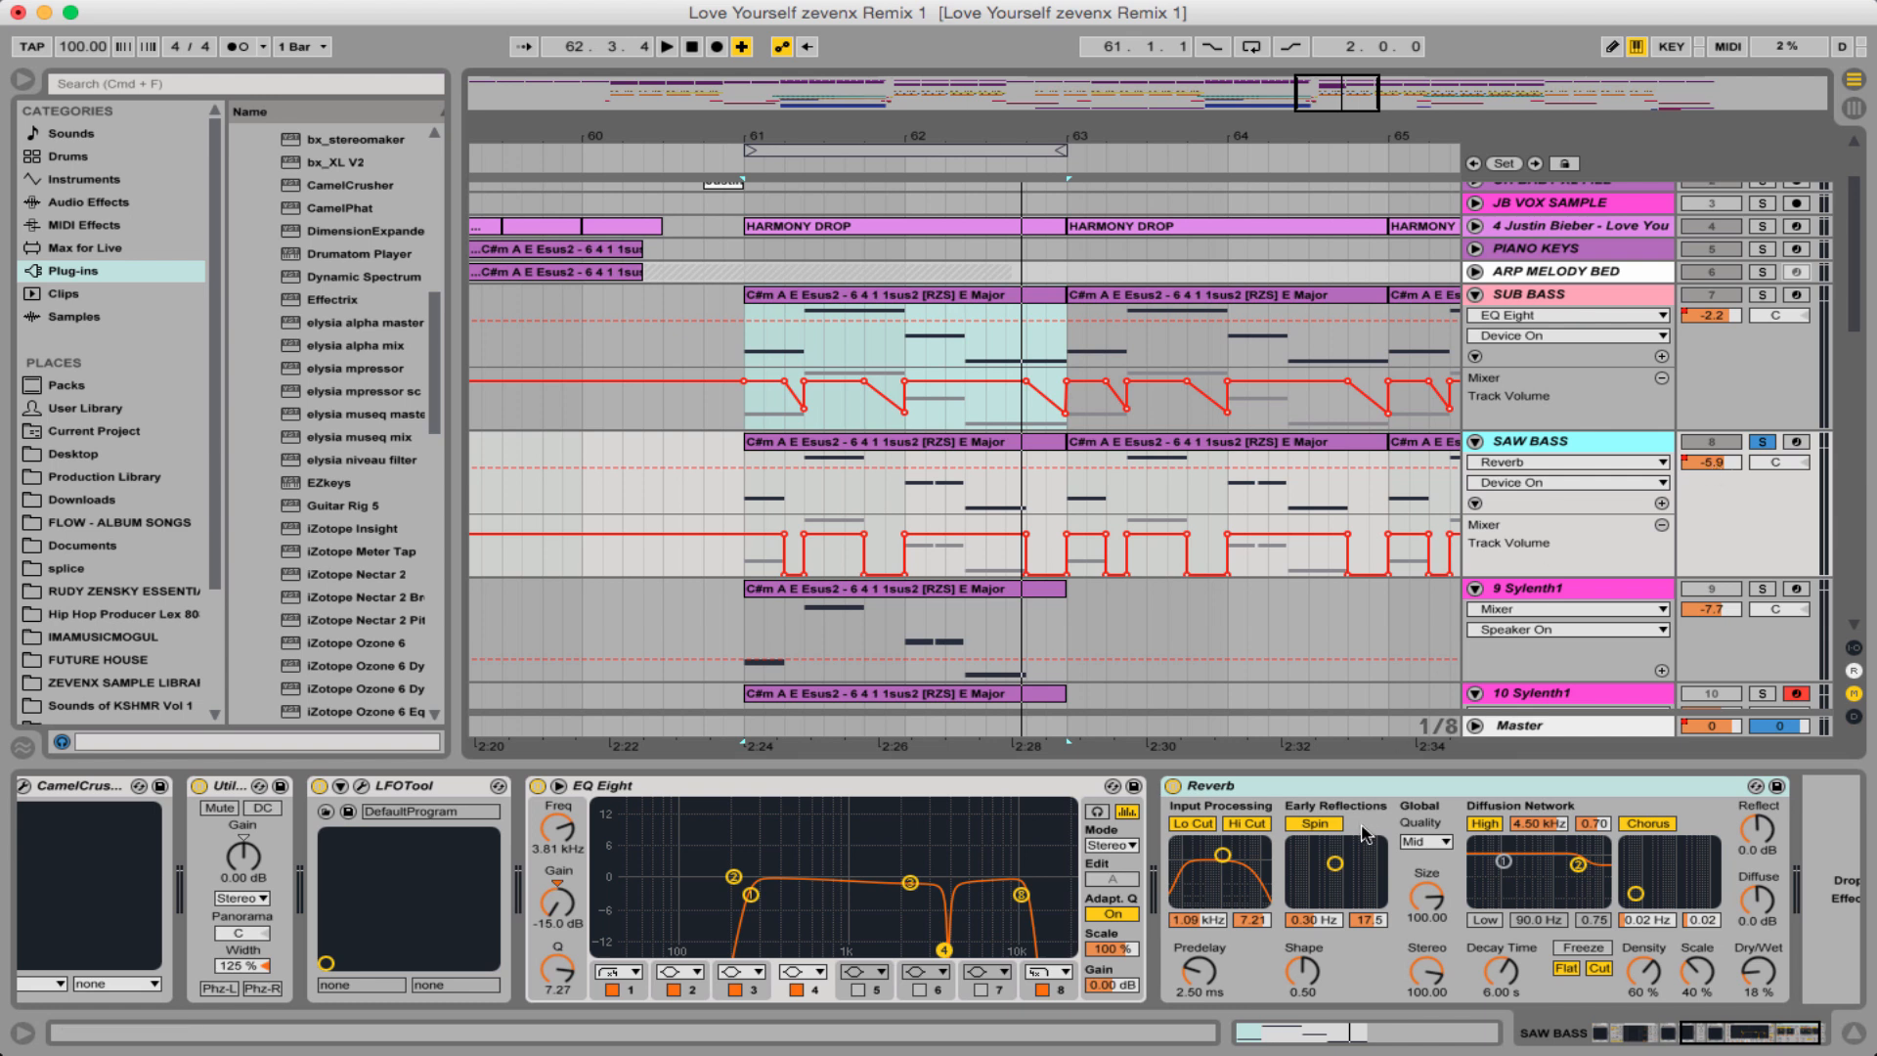
scroll(1010, 572, down, 3)
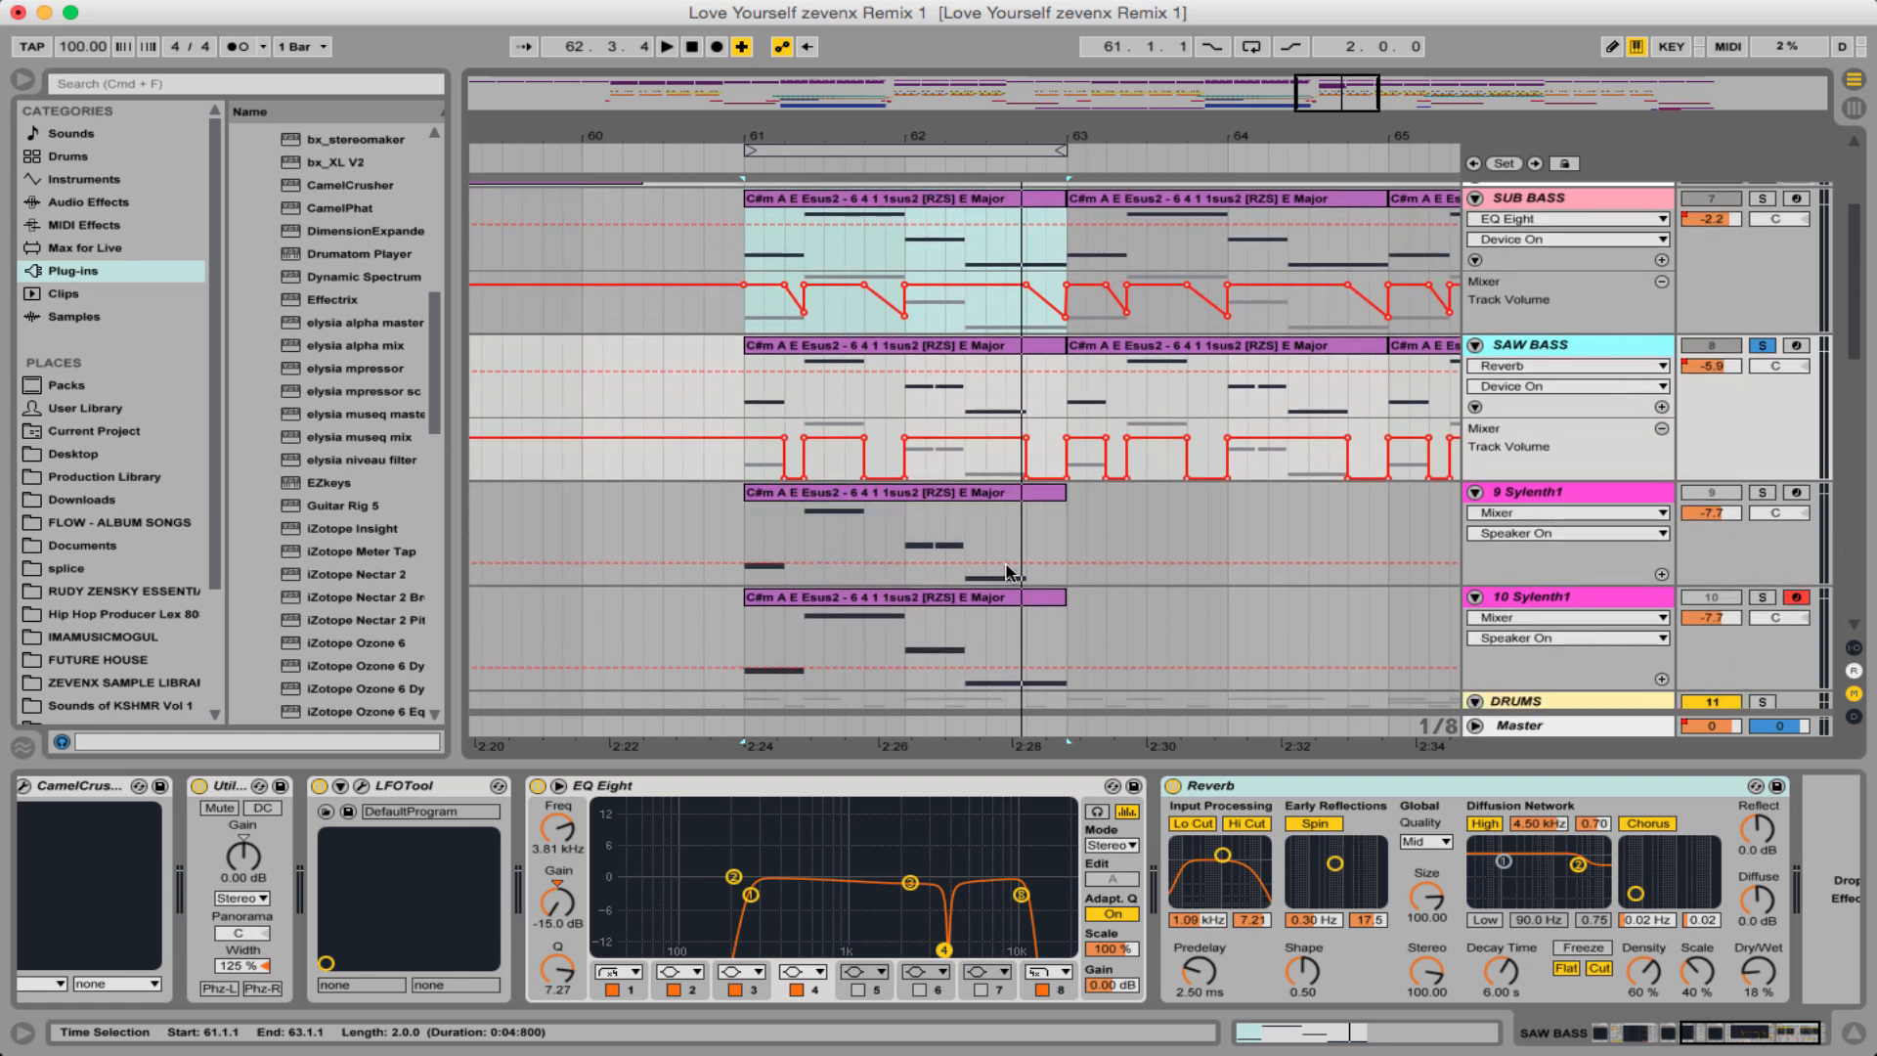
scroll(493, 953, left, 5)
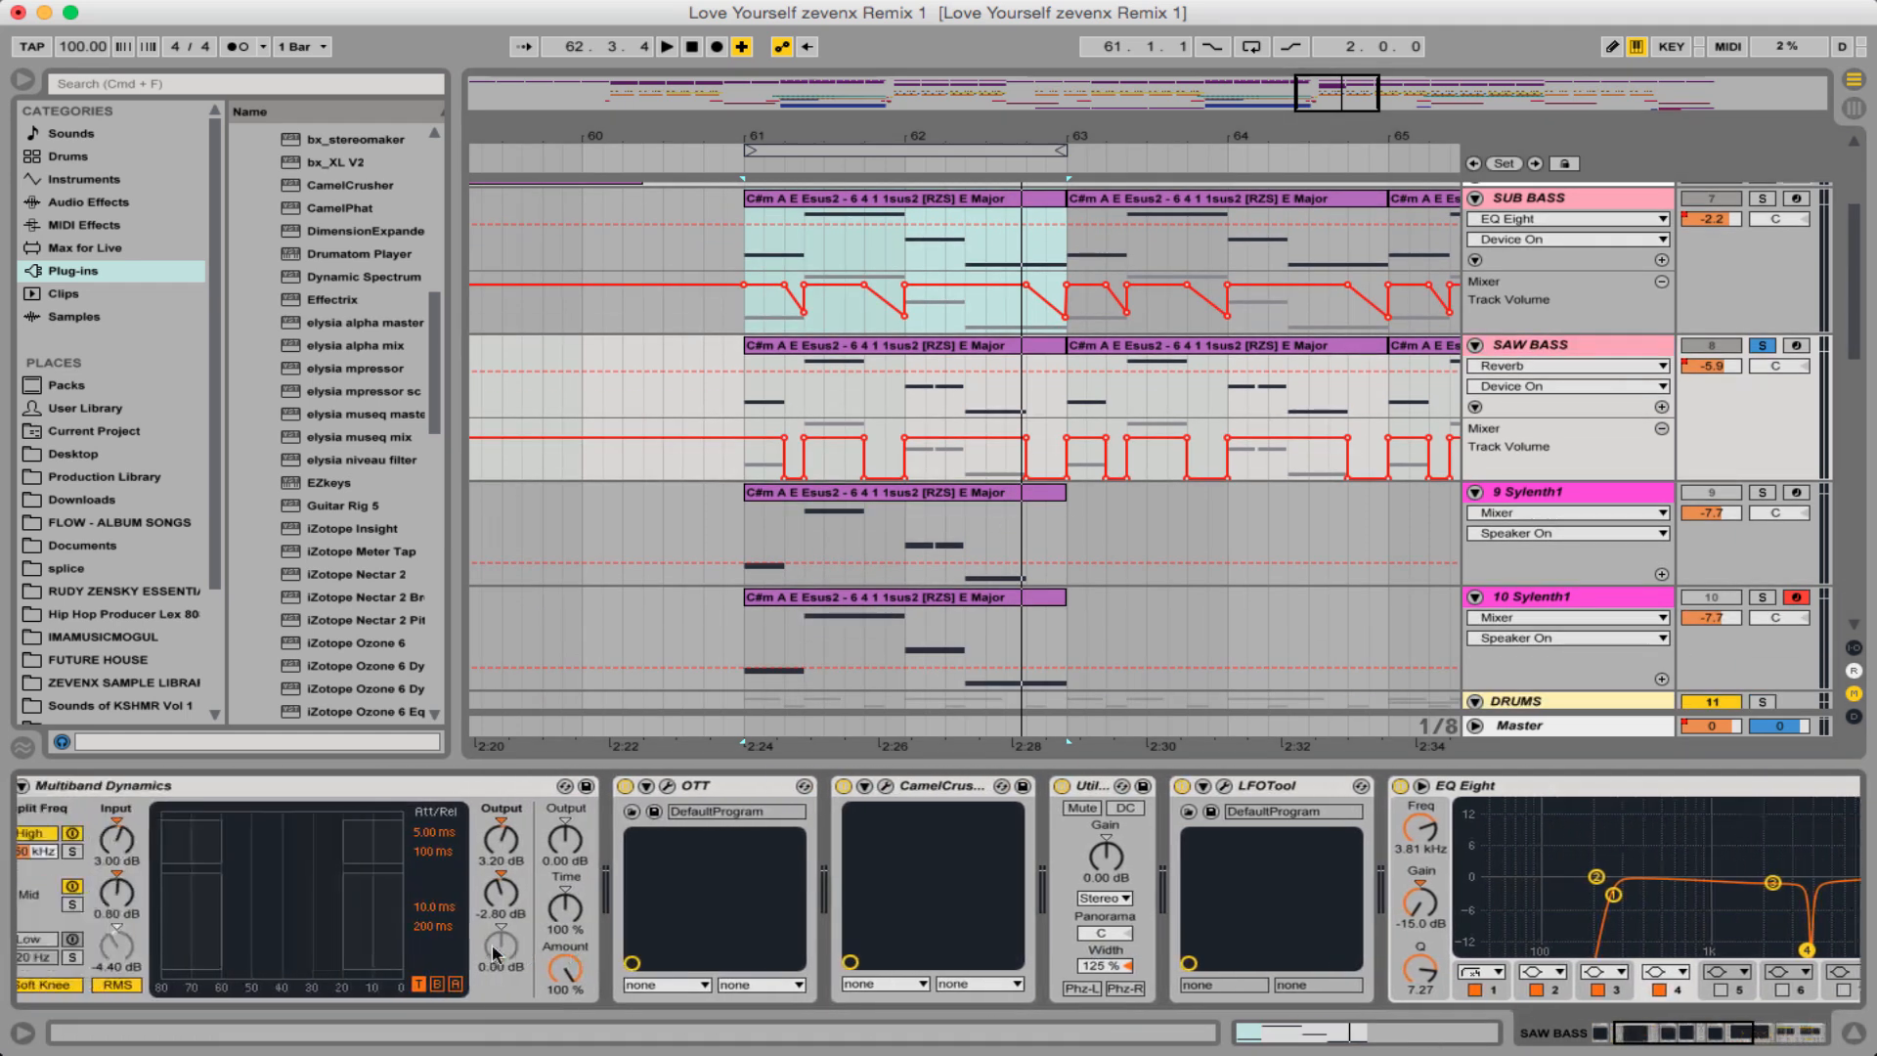
scroll(494, 953, left, 4)
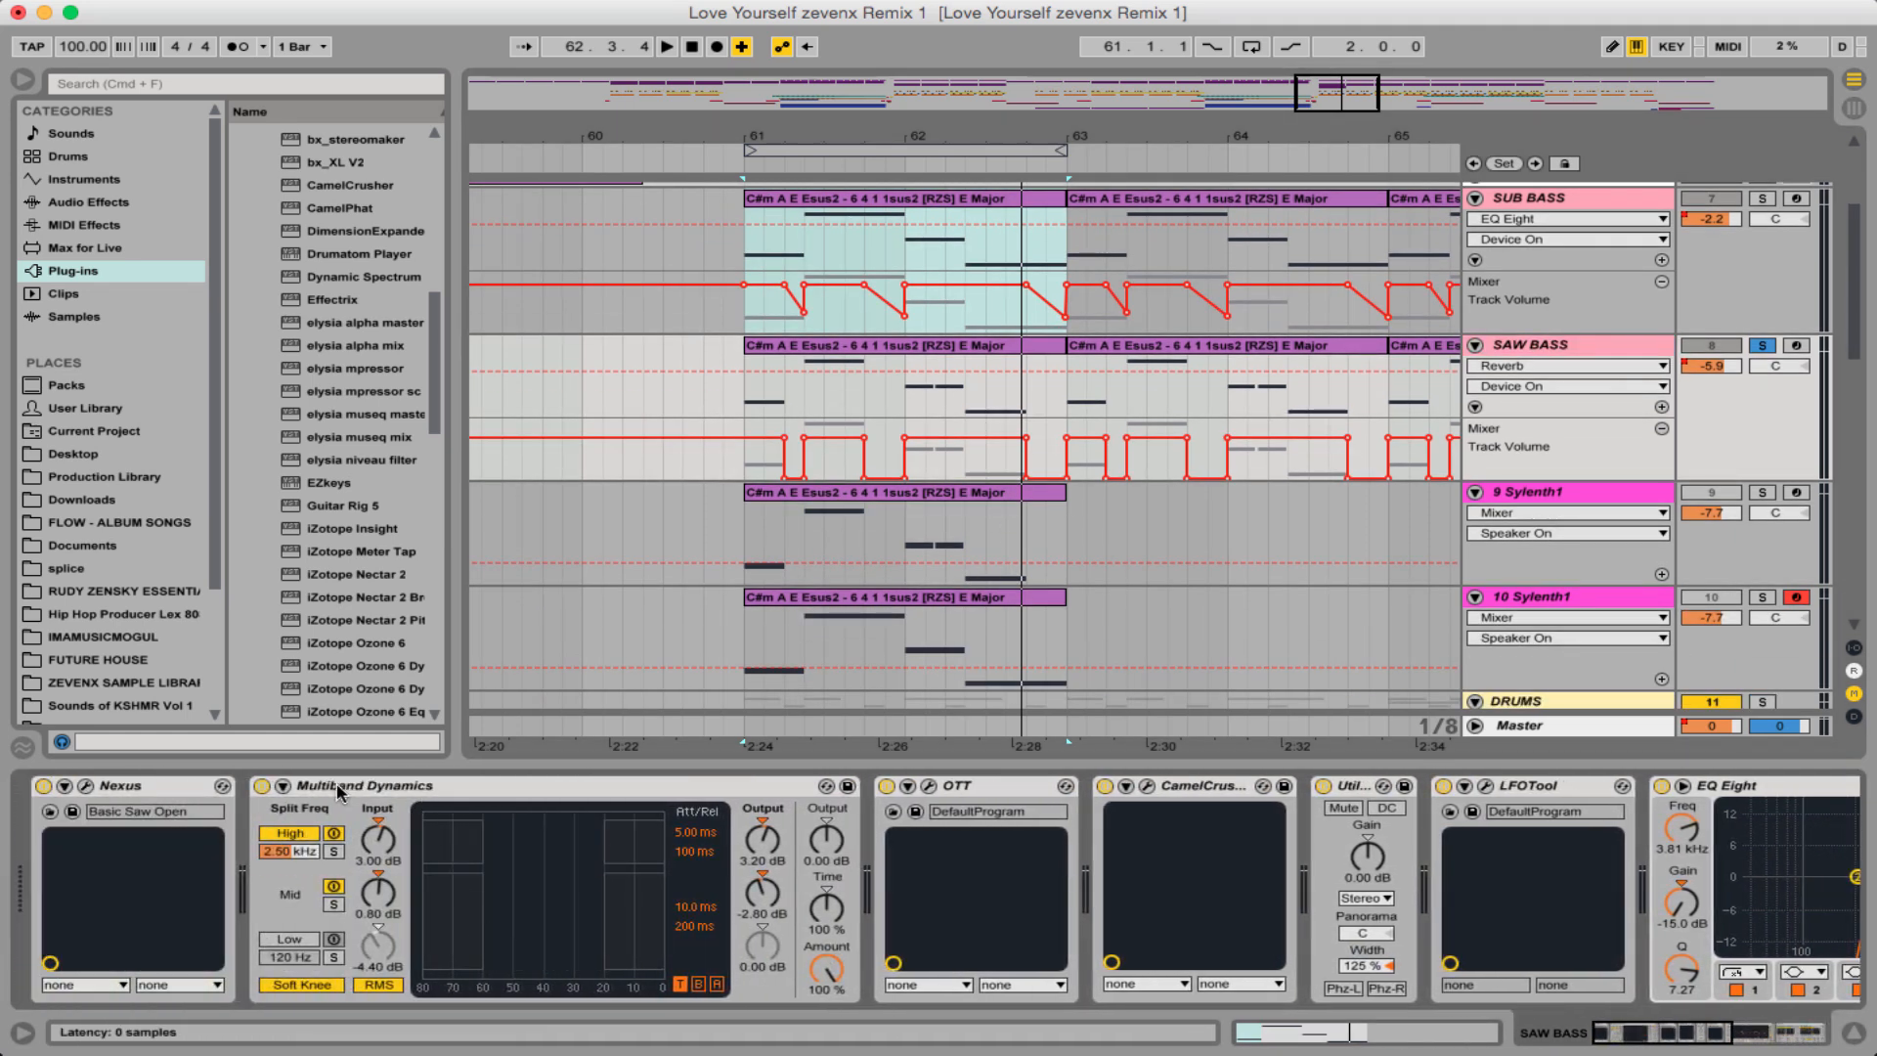
click(262, 786)
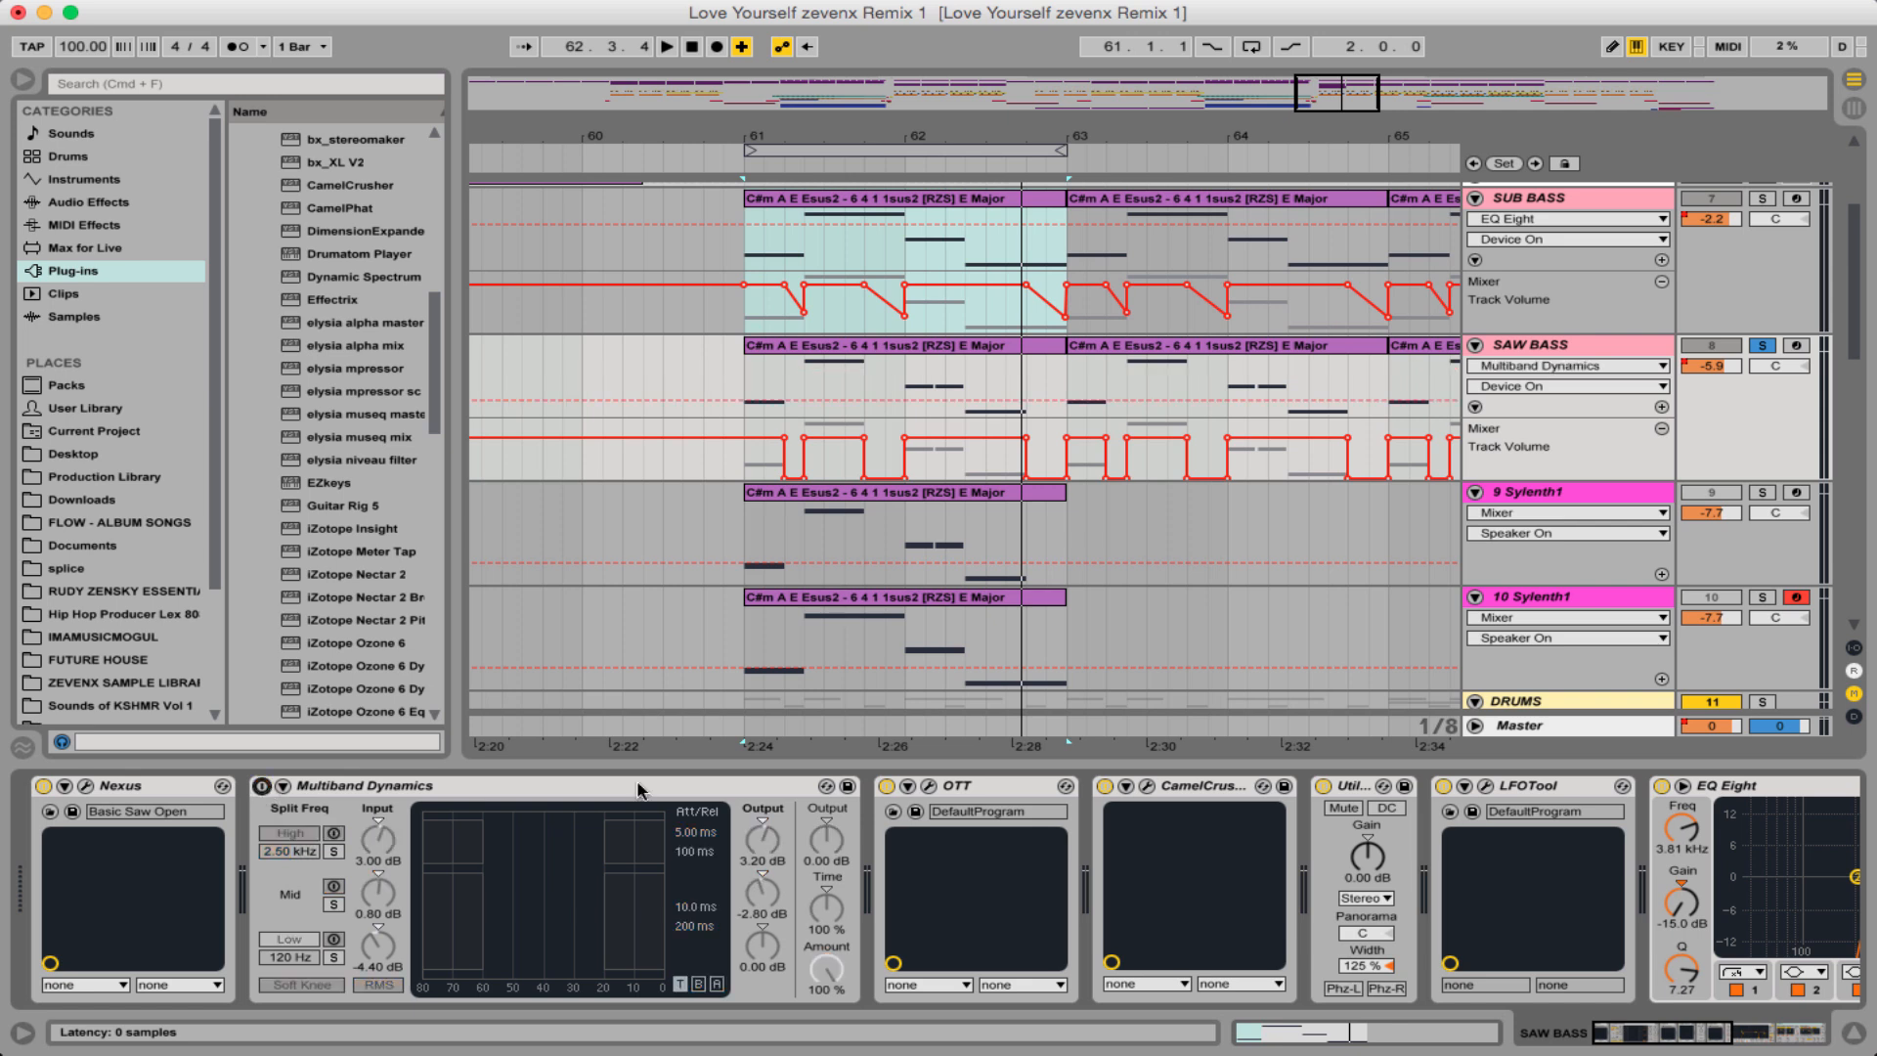
click(886, 785)
scroll(890, 792, right, 3)
click(894, 787)
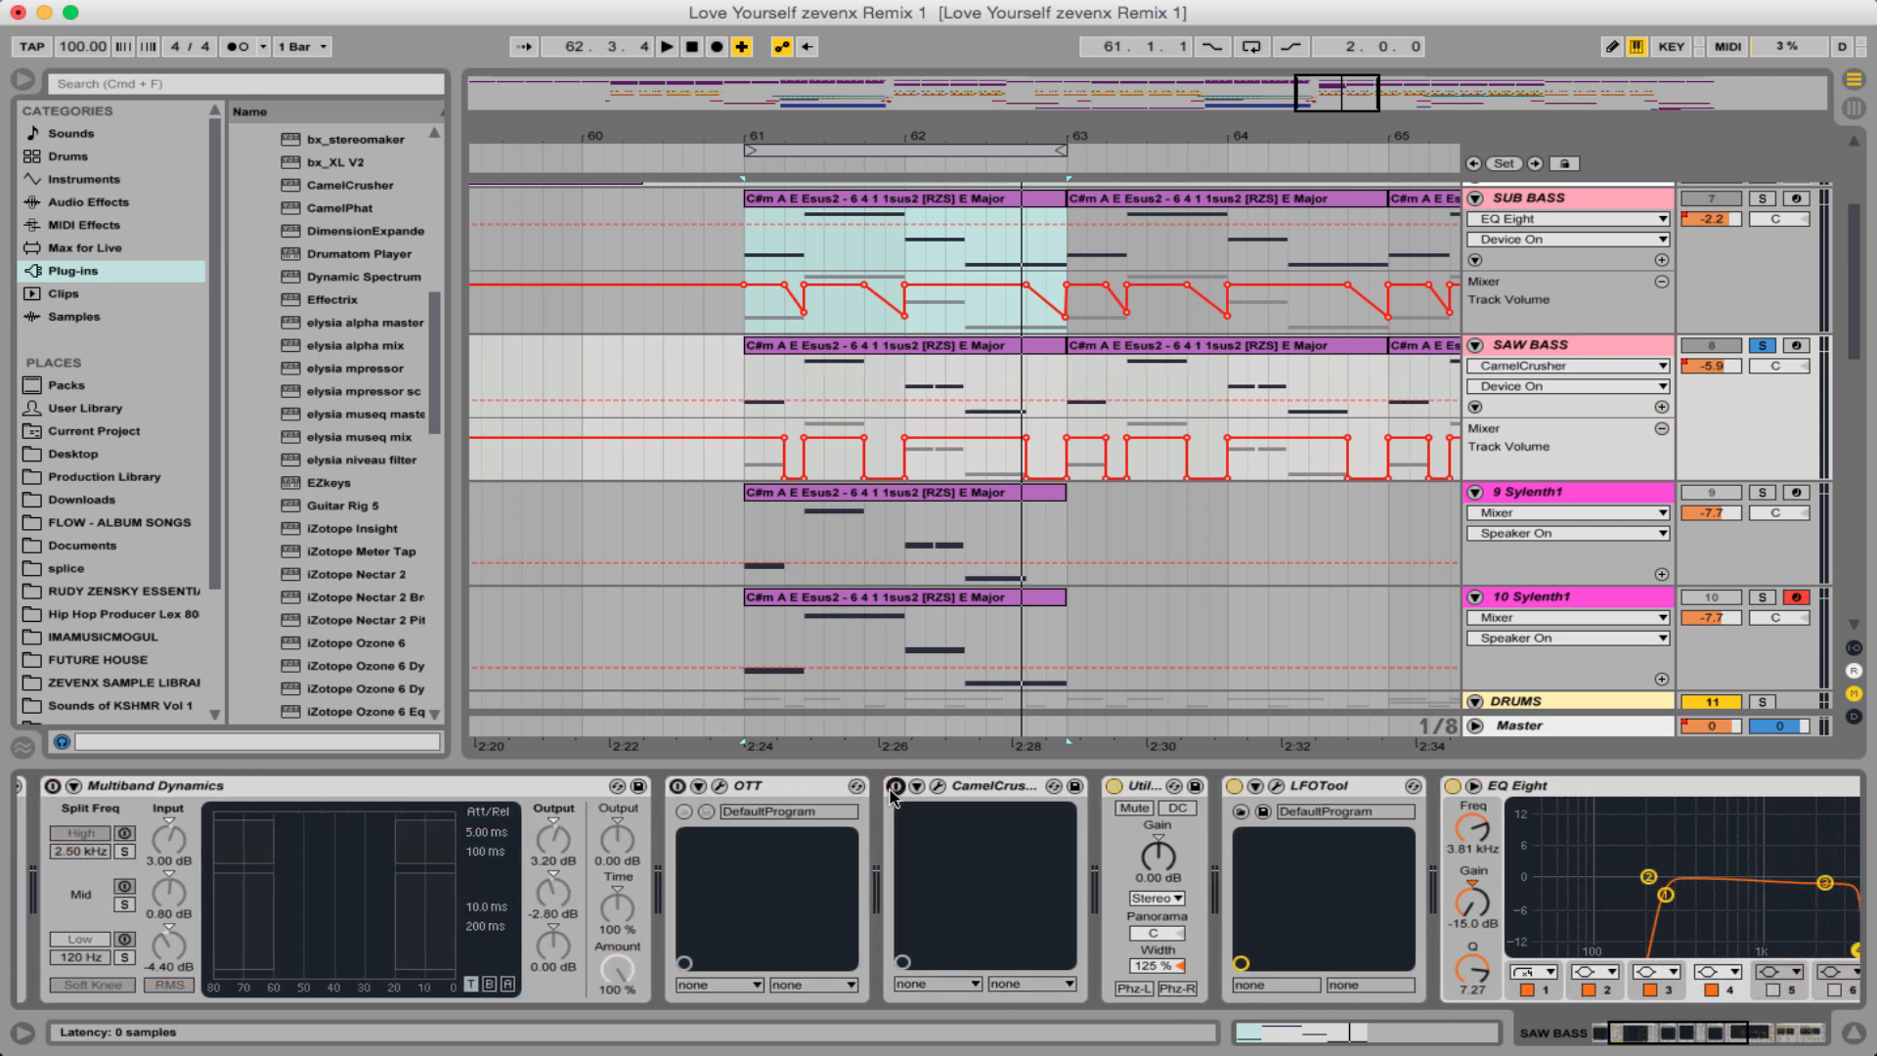
- Turn off Utility, LFOTool, EQ Eight, and Reverb on SAW BASS so only the Nexus instrument stays active
click(1114, 787)
click(1234, 786)
scroll(1203, 797, right, 4)
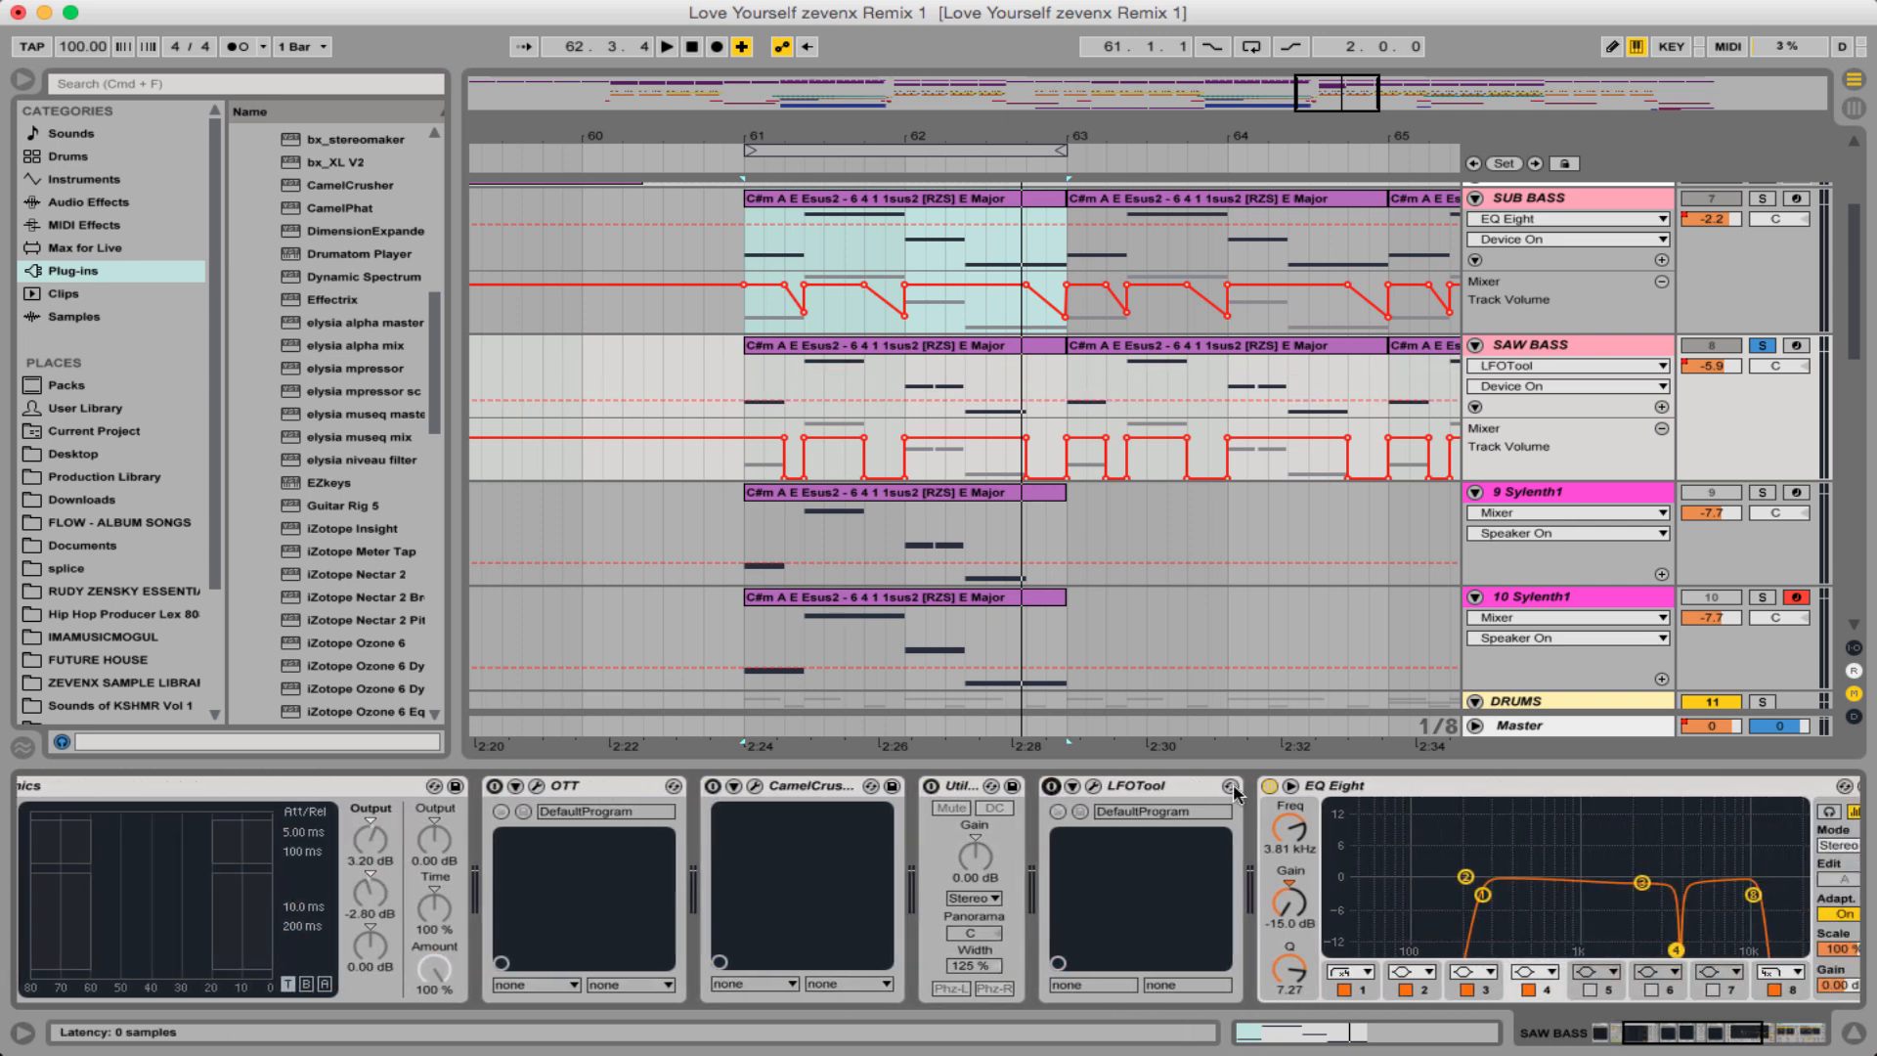
click(1165, 786)
scroll(1168, 792, right, 8)
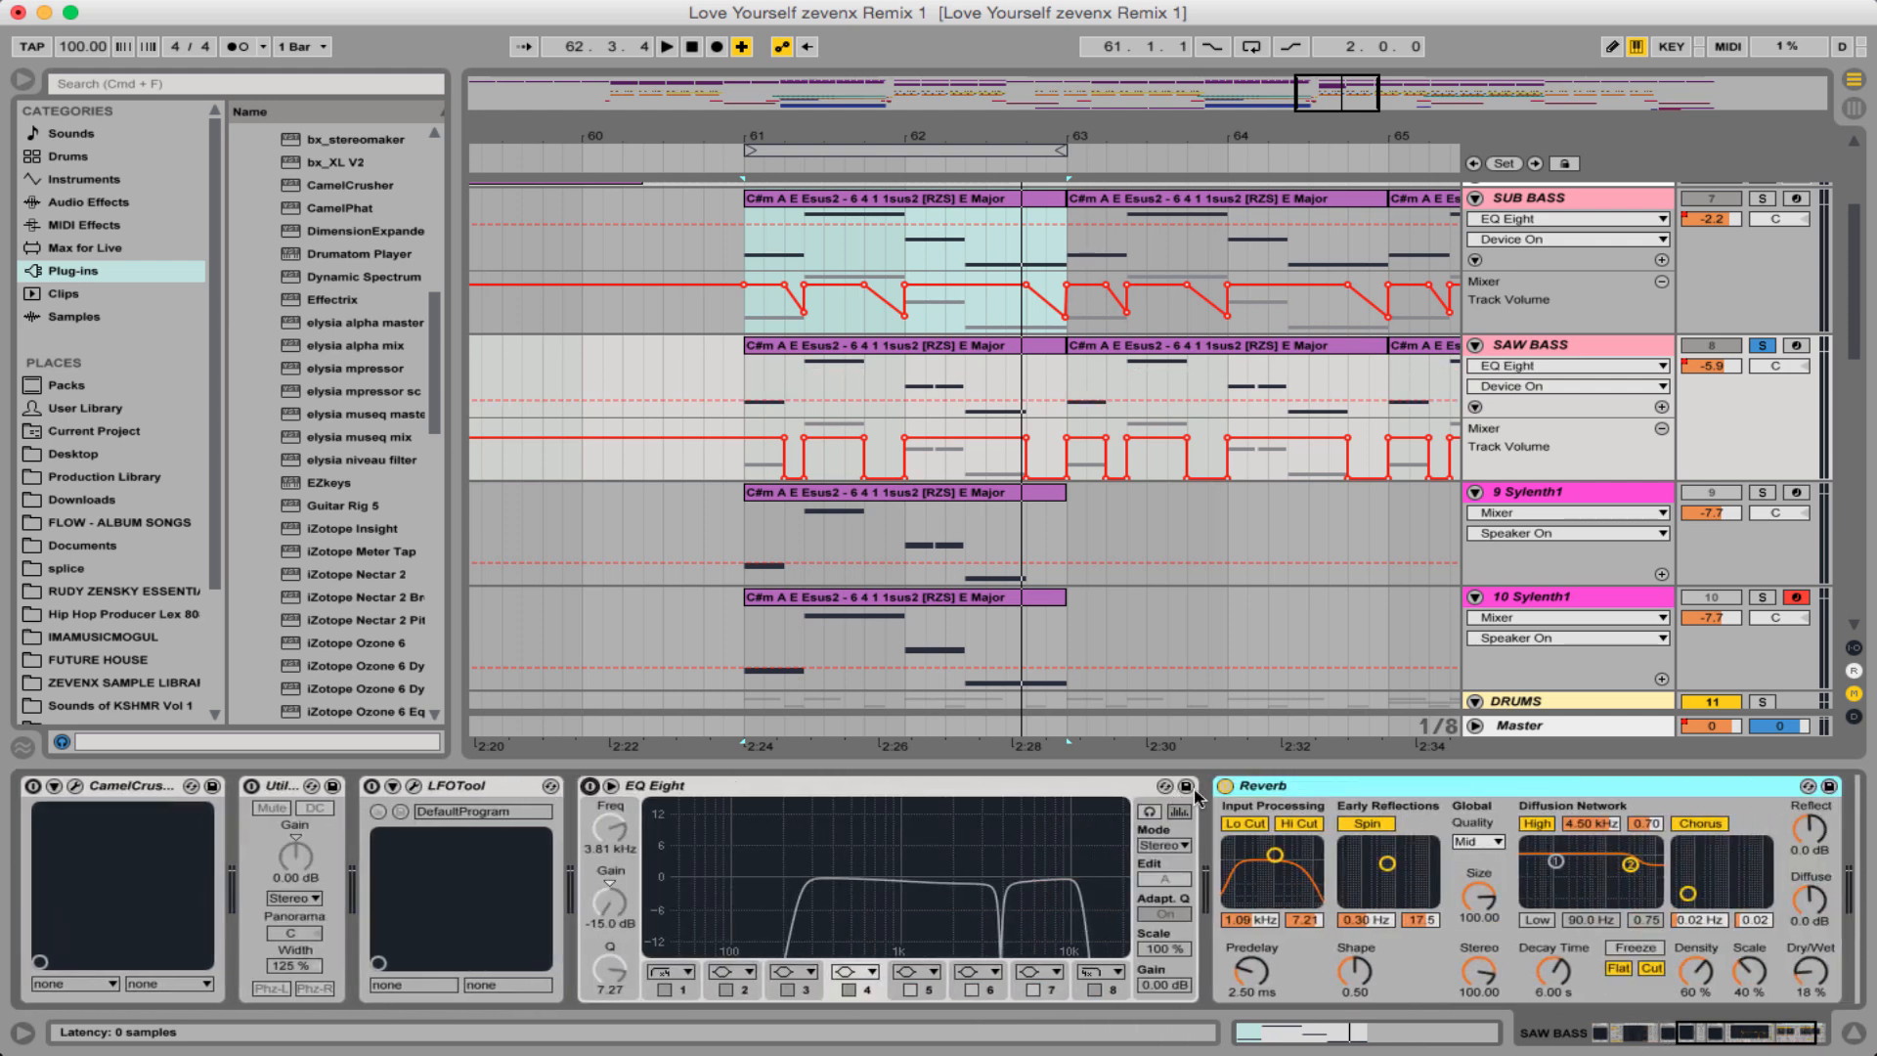
click(1225, 786)
scroll(1232, 797, right, 2)
- Open the Nexus editor on SAW BASS, choose Basic Saw Open from the Bass category, and close the editor
scroll(684, 880, left, 17)
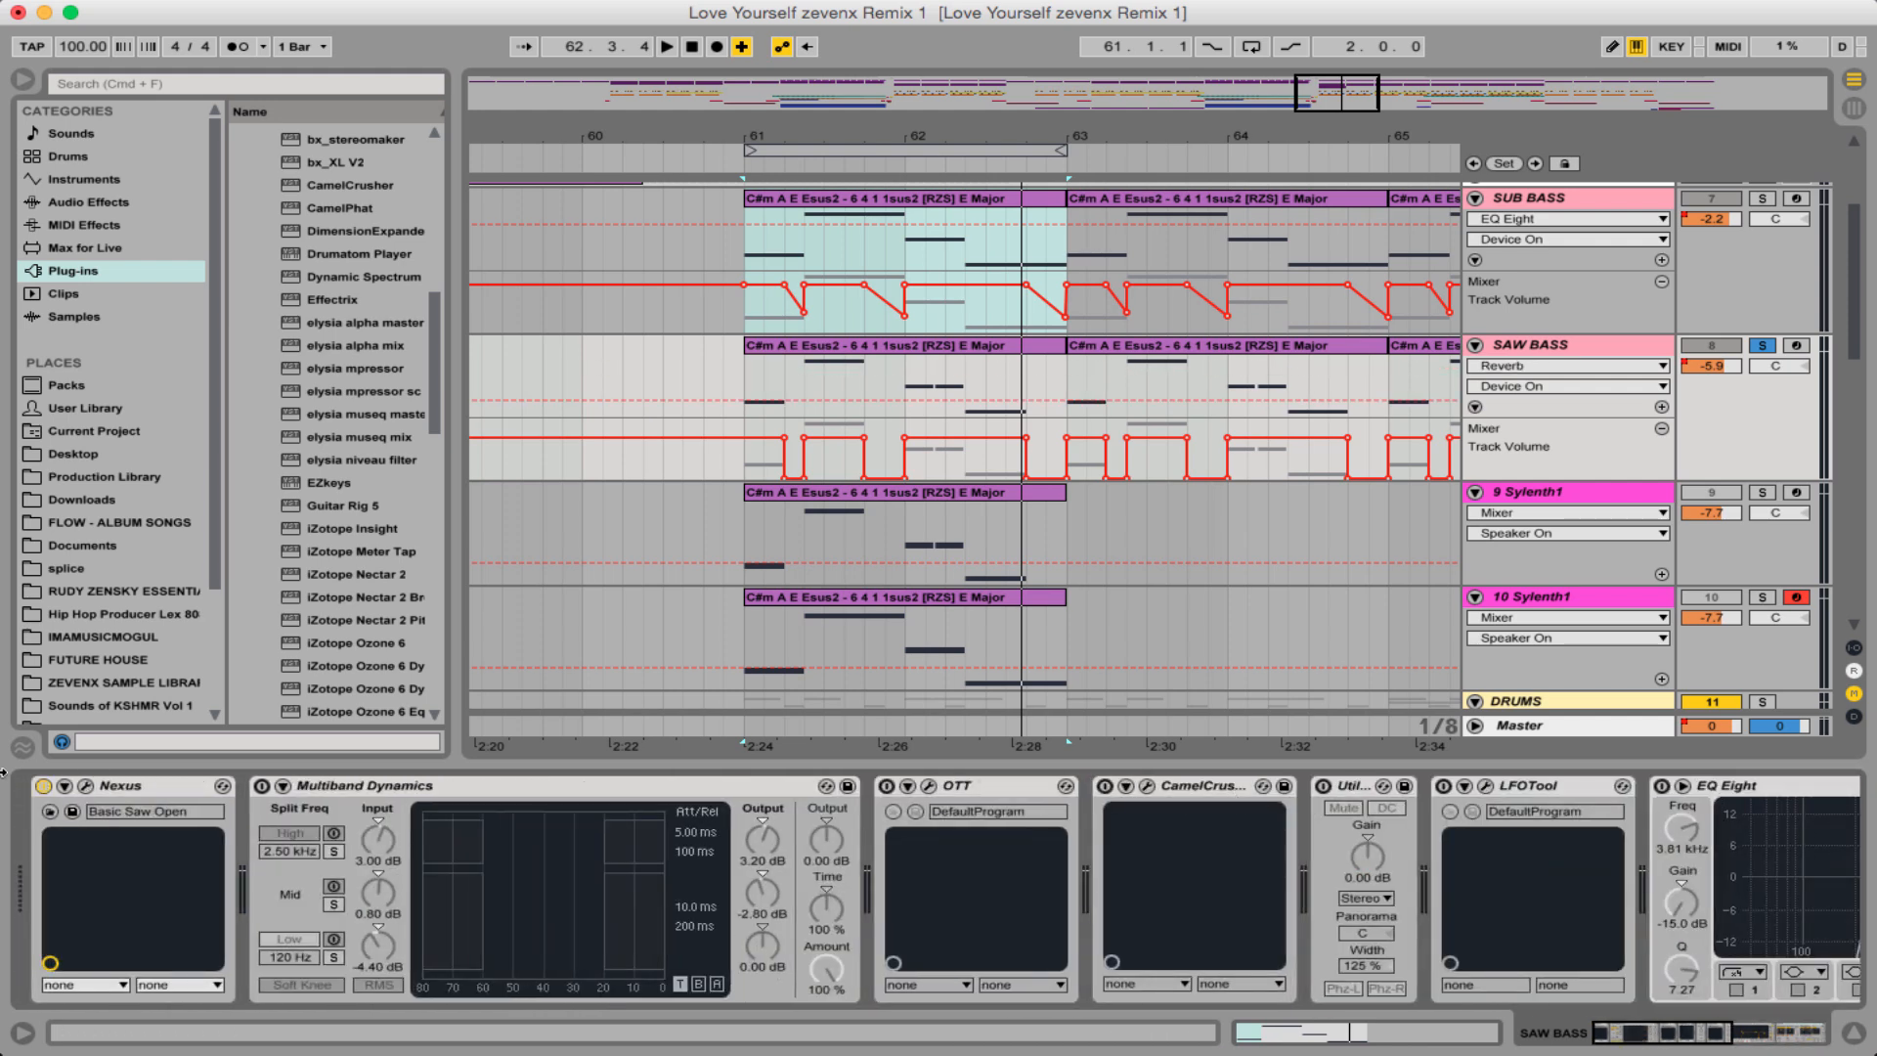
click(85, 786)
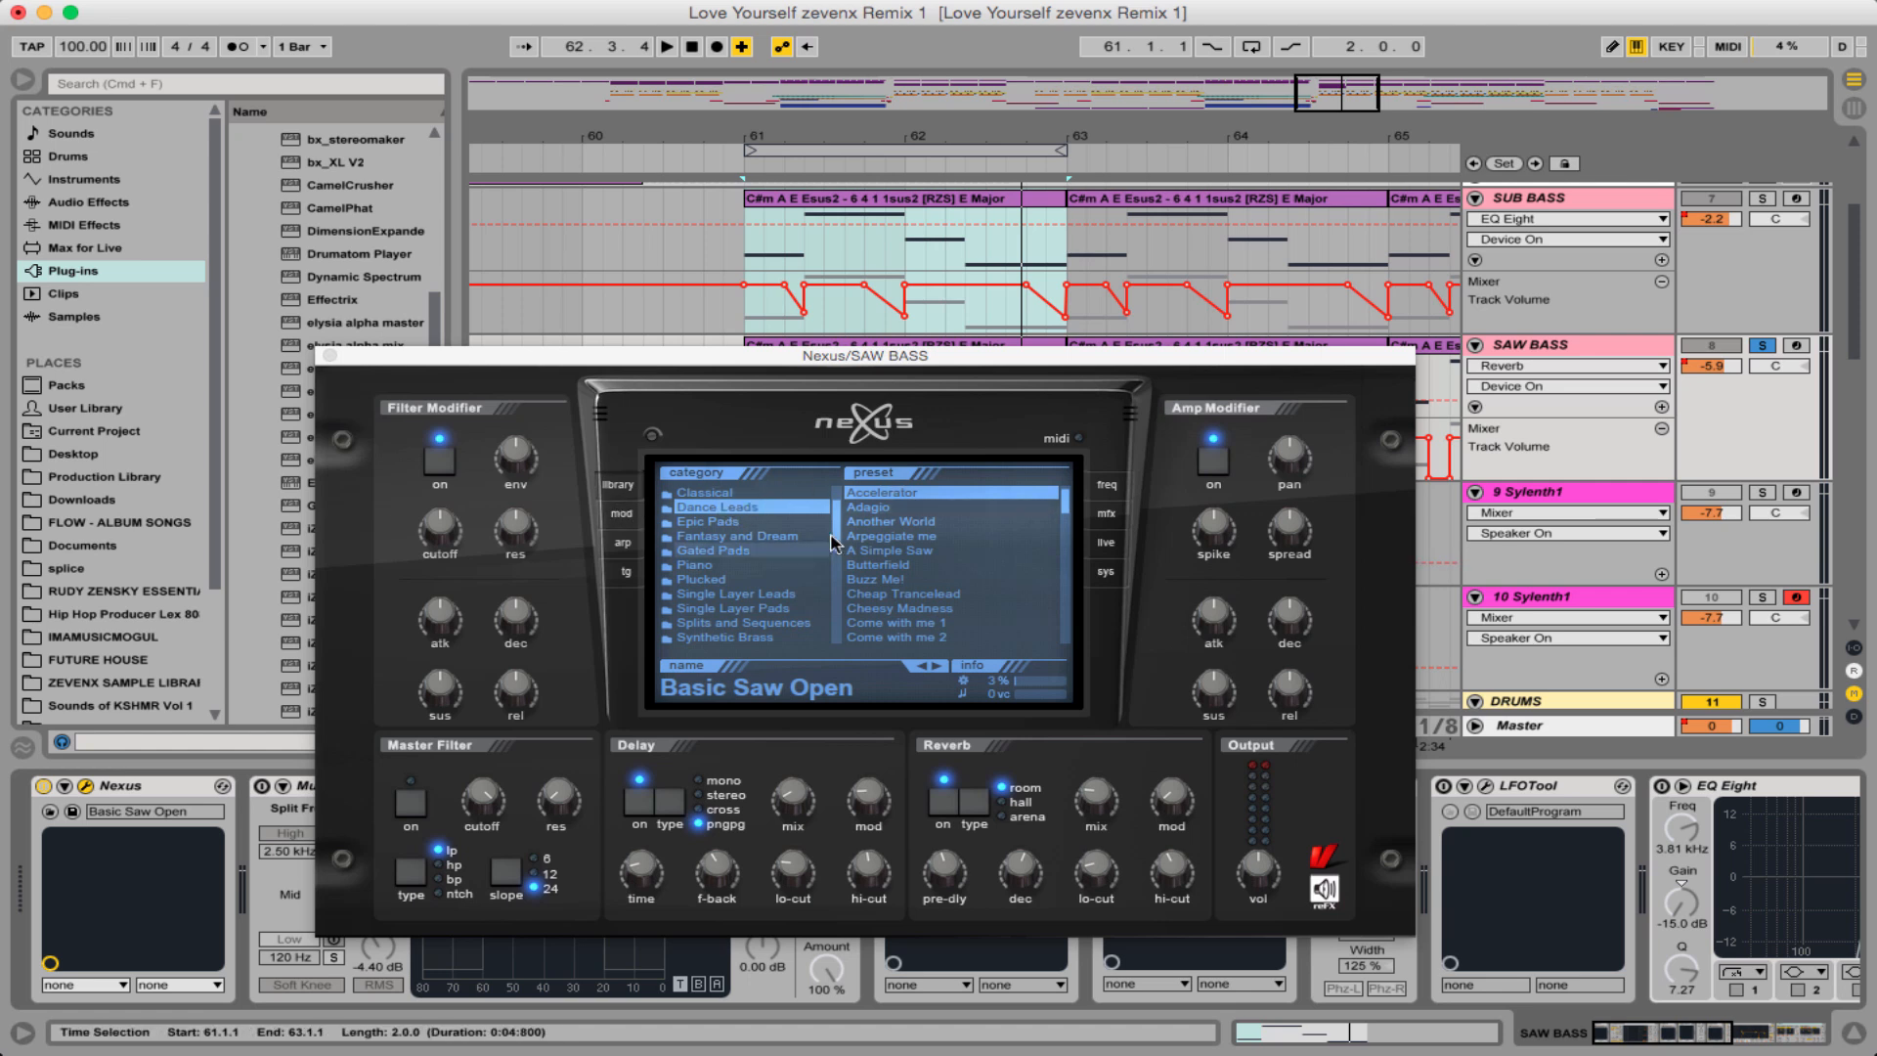
scroll(767, 533, up, 2)
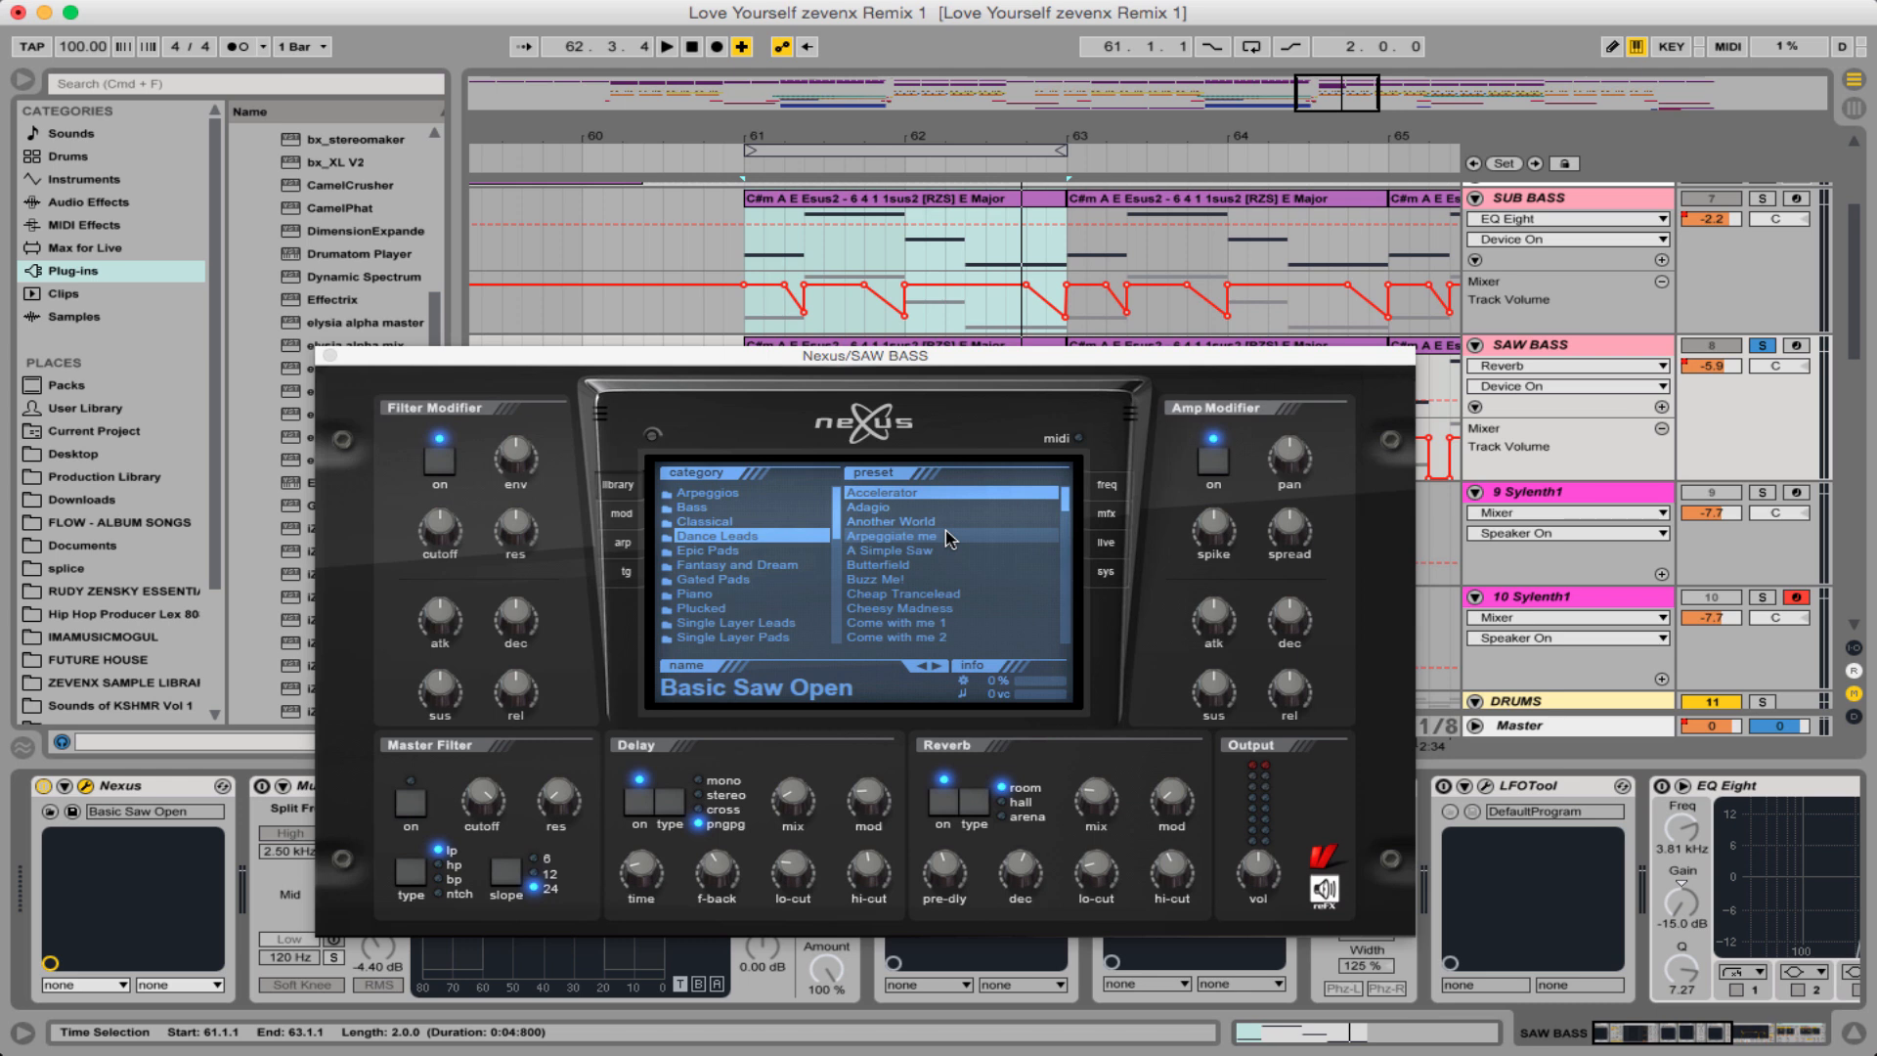
click(717, 512)
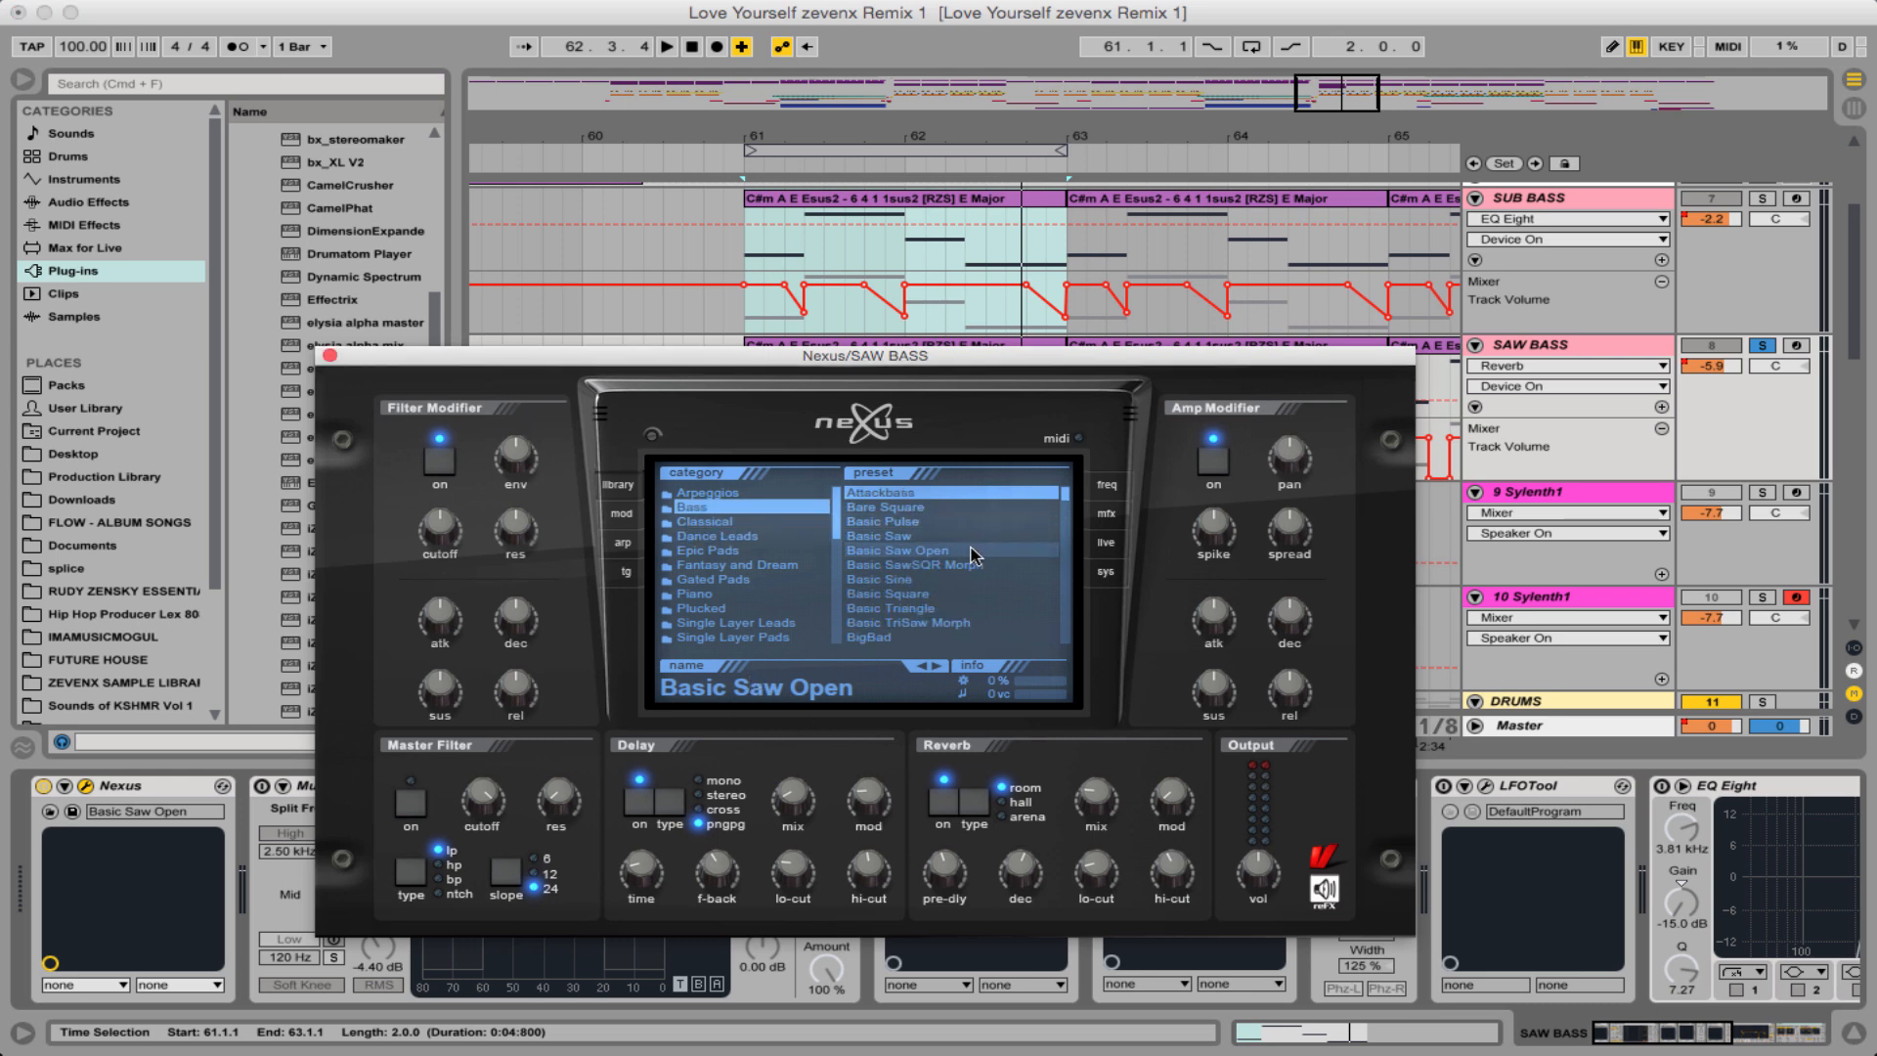
click(971, 552)
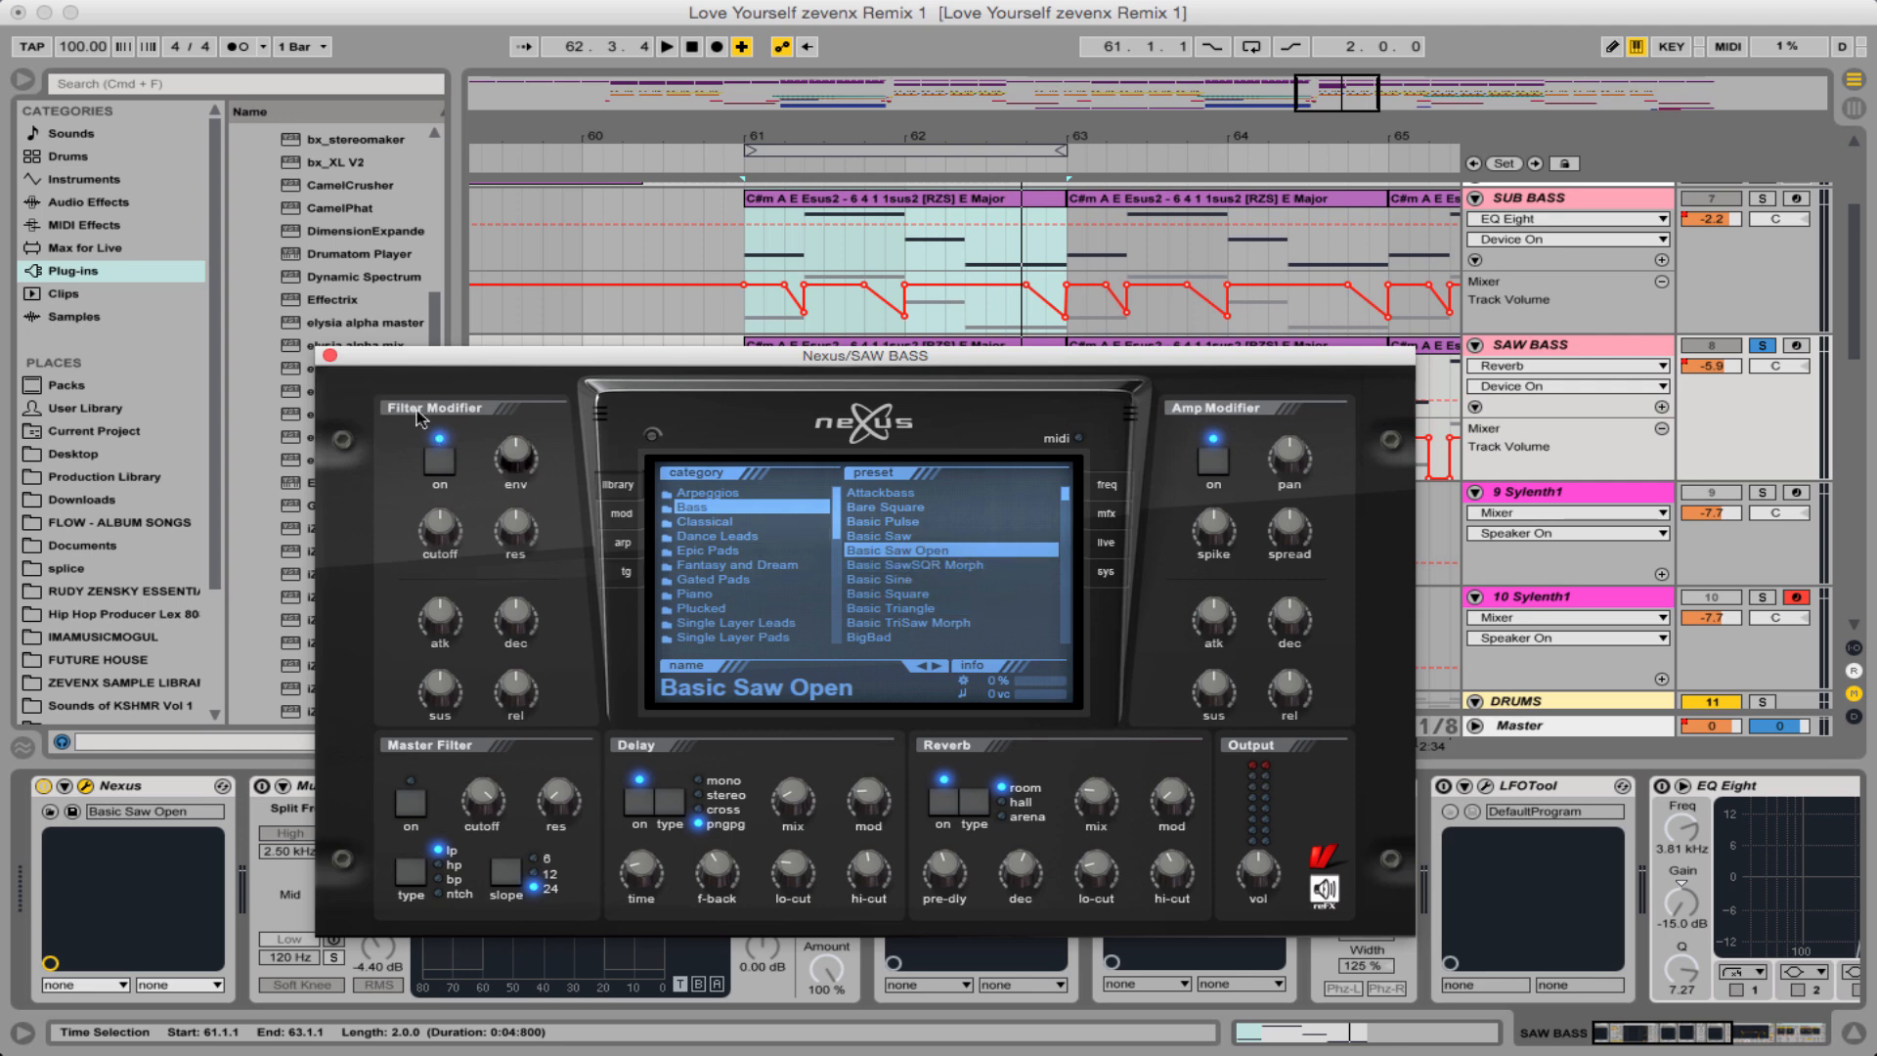
click(331, 356)
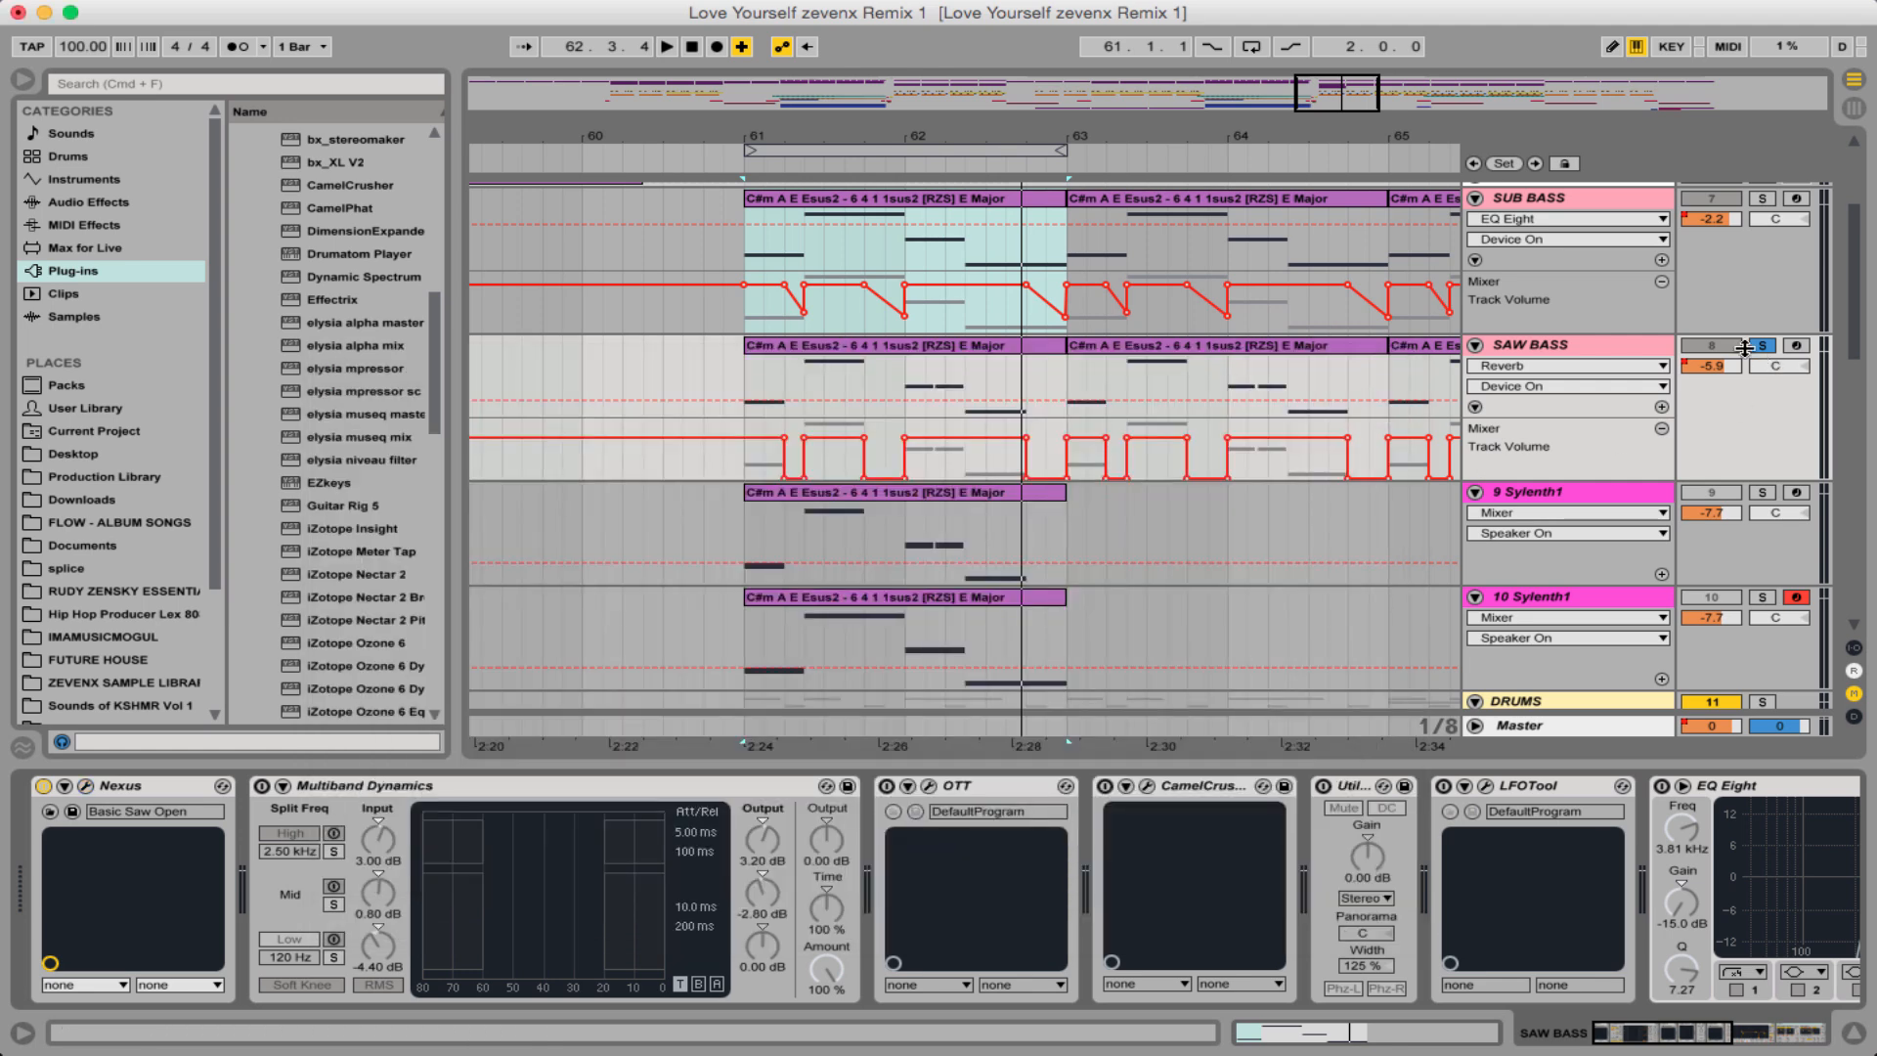
- Select the SAW BASS clip at bar 61 and play the dry Nexus saw sound
click(885, 352)
key(space)
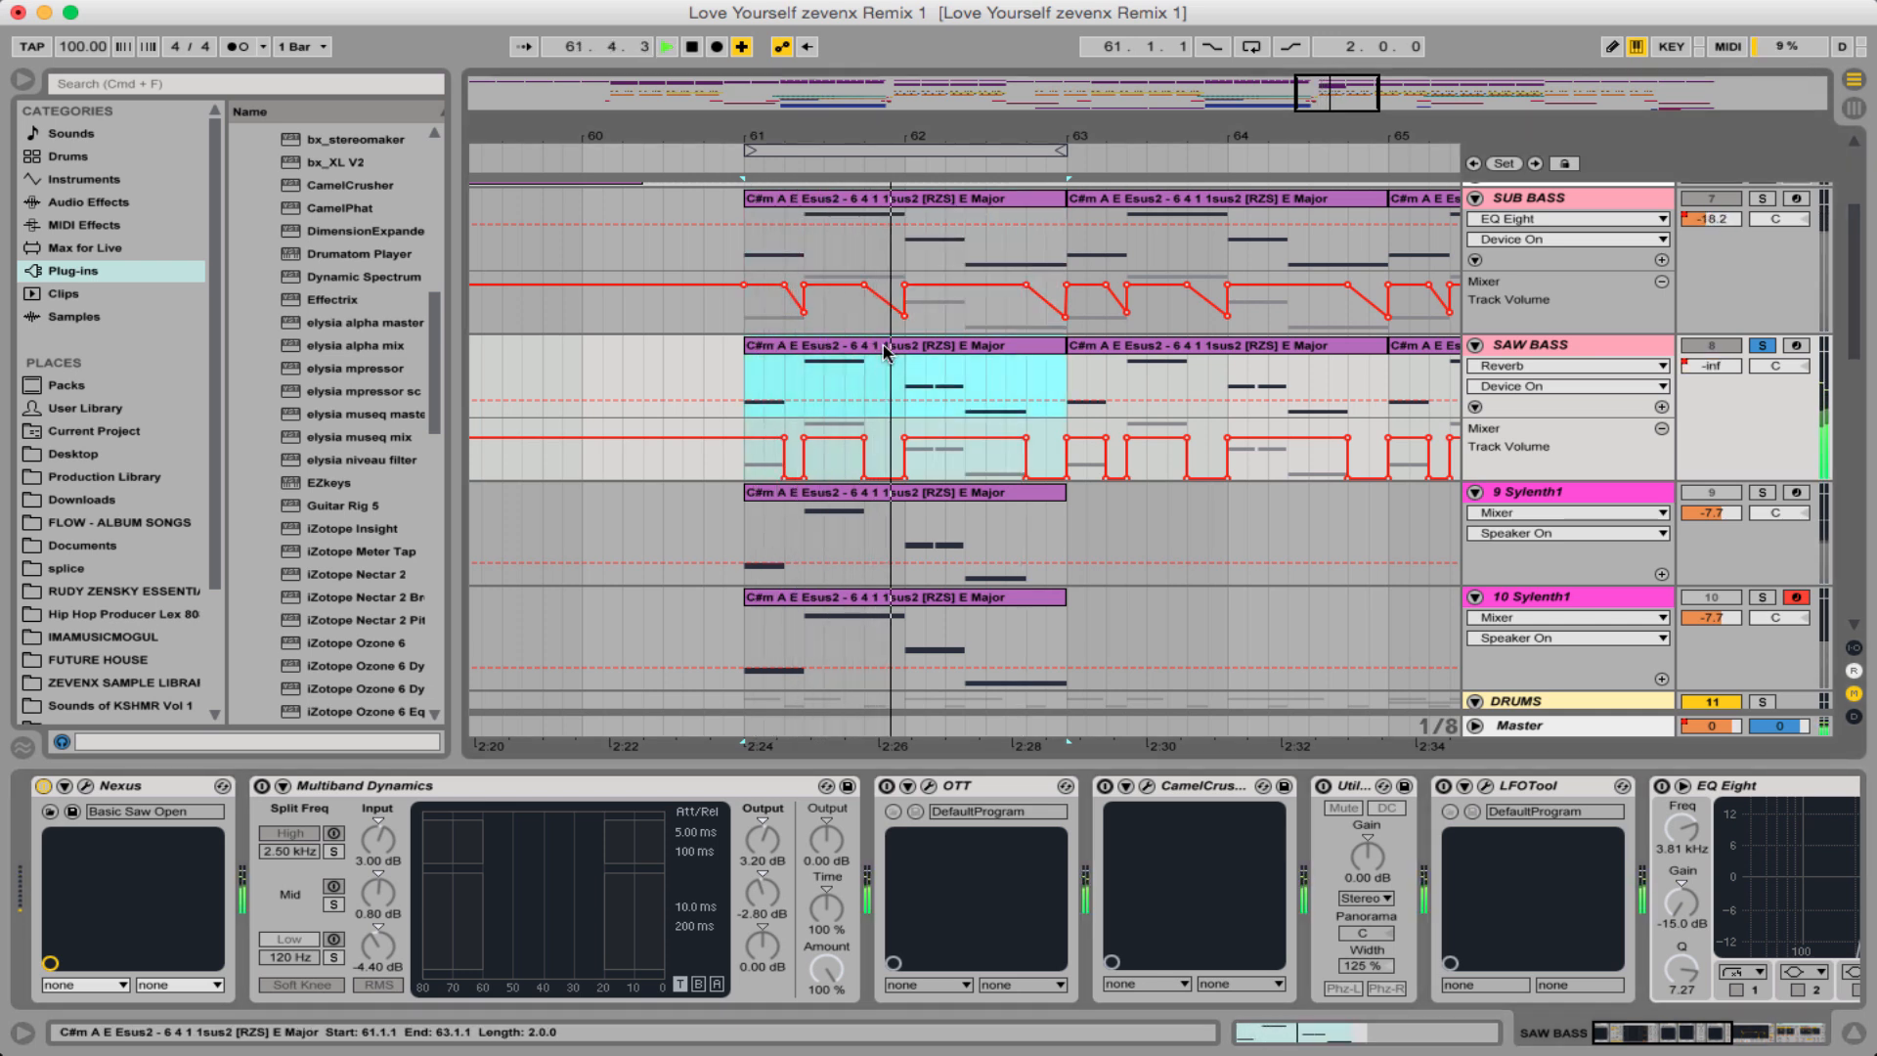
key(space)
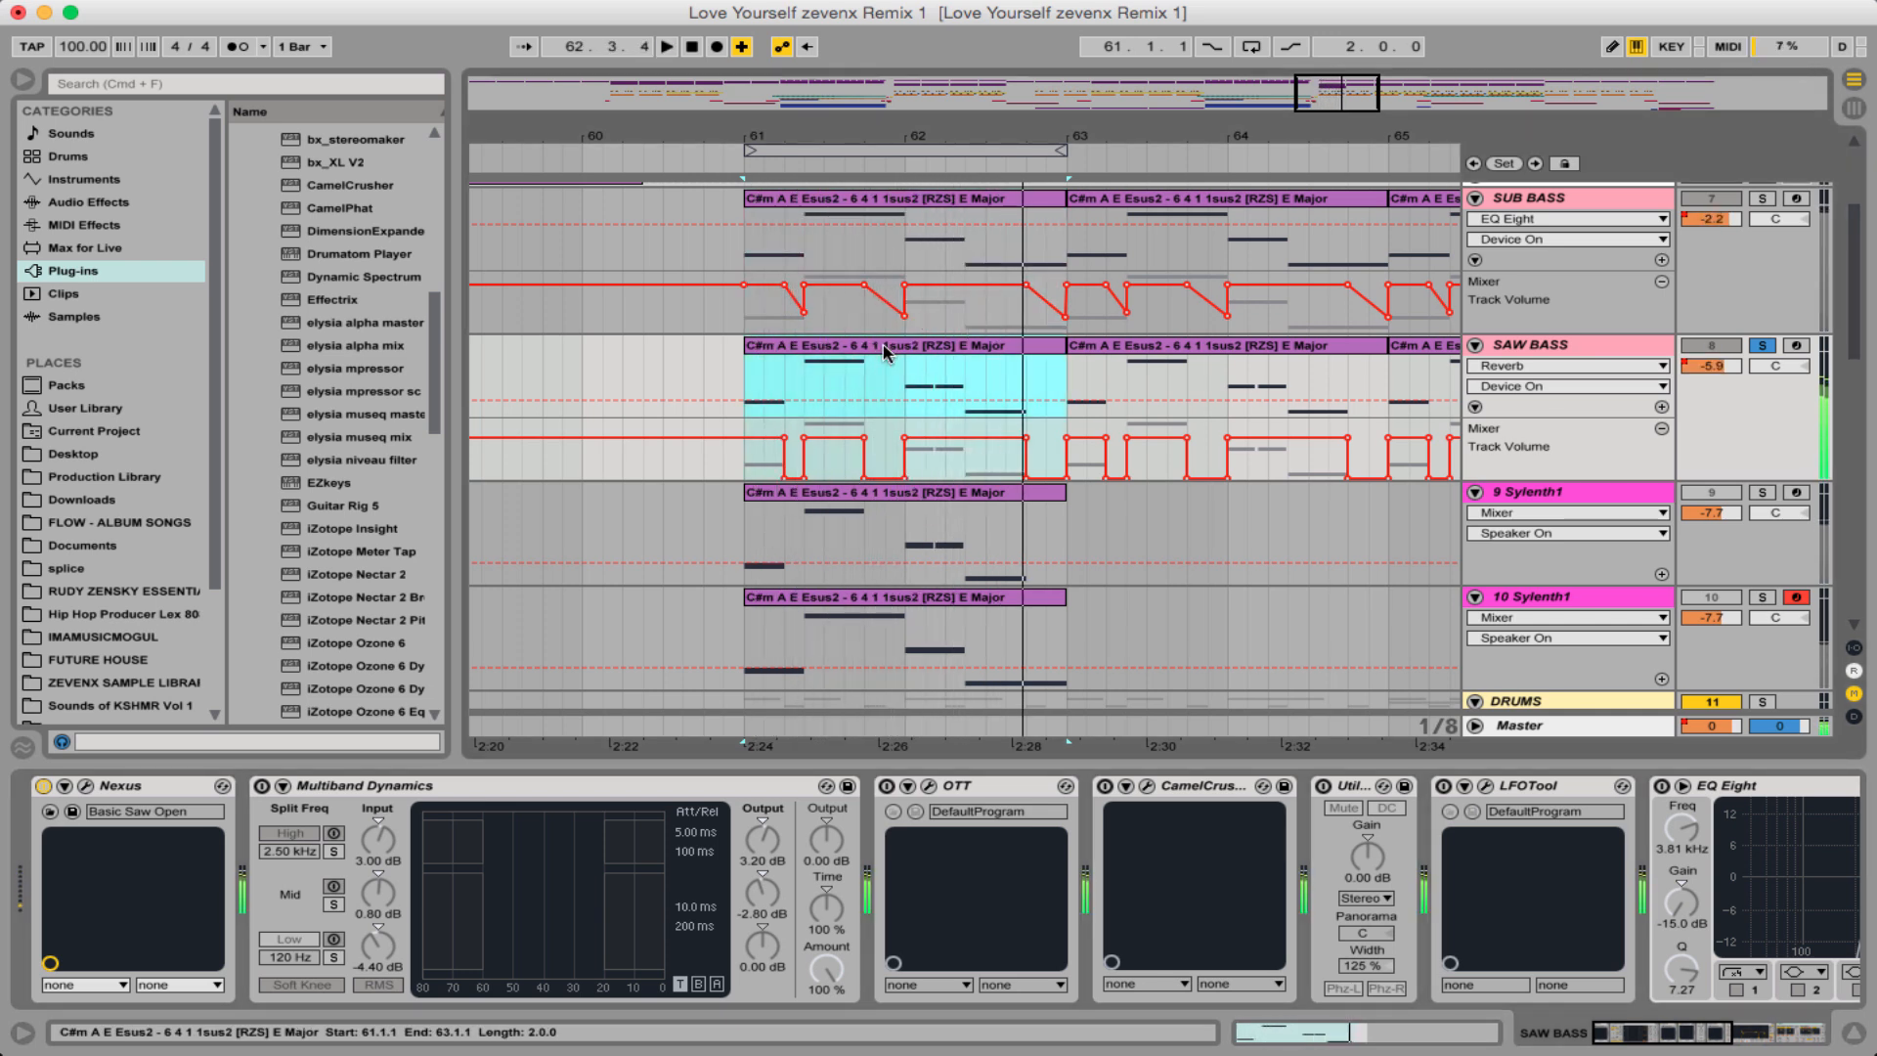
- Open the Sylenth1 editor on the 9 Sylenth1 track to review its saw oscillator patch, and close it
scroll(885, 352, down, 2)
click(1613, 445)
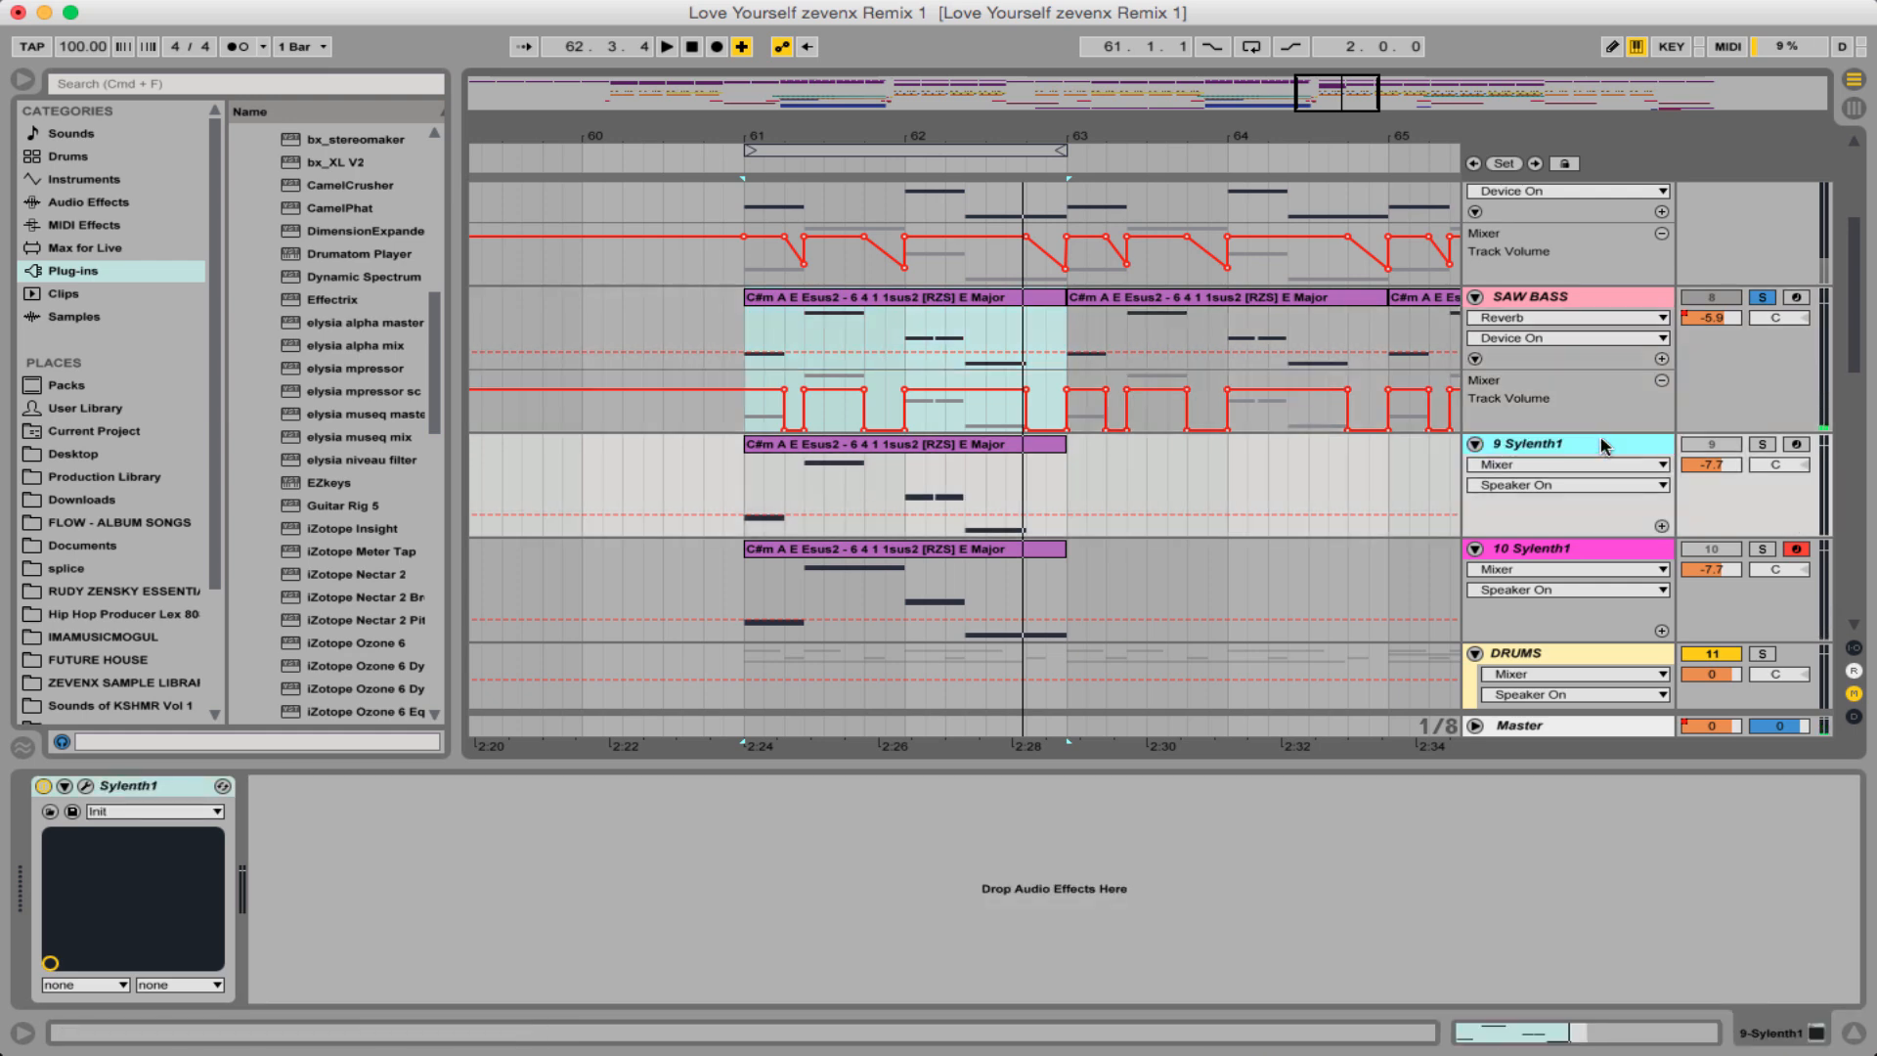
click(85, 788)
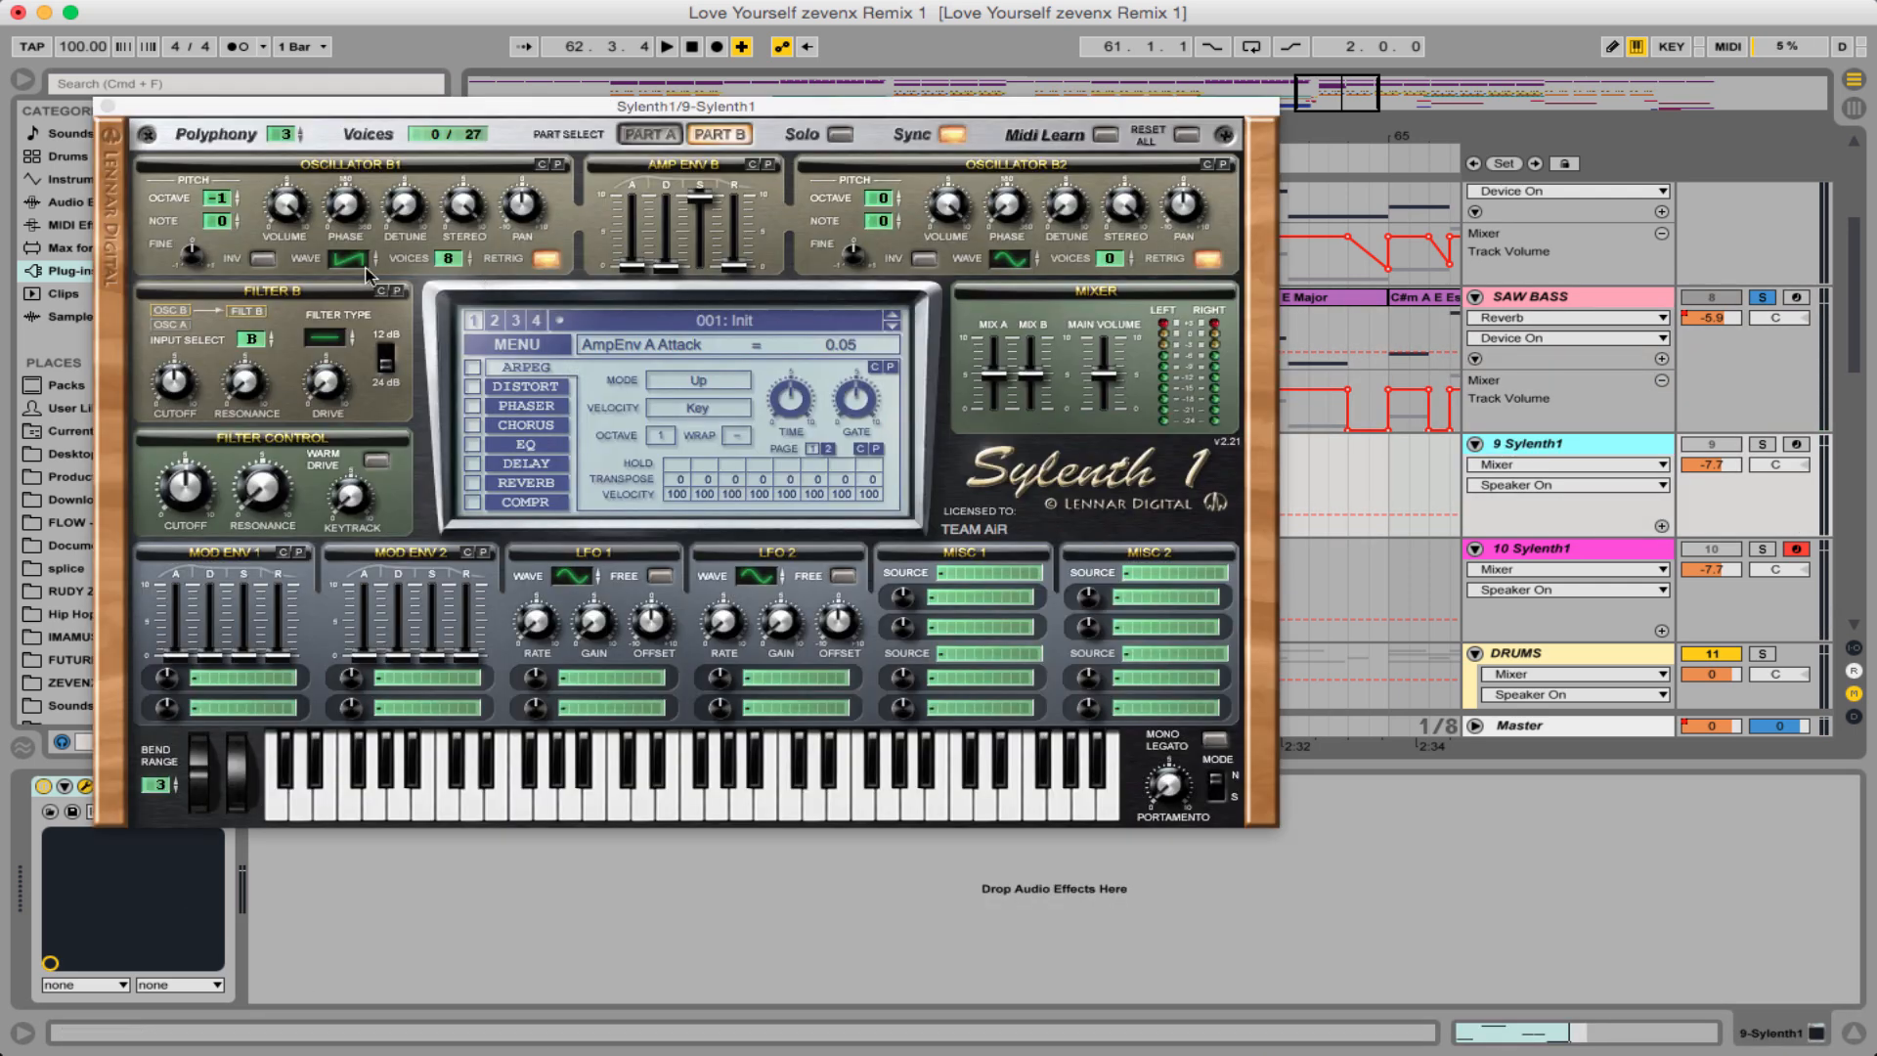
click(106, 106)
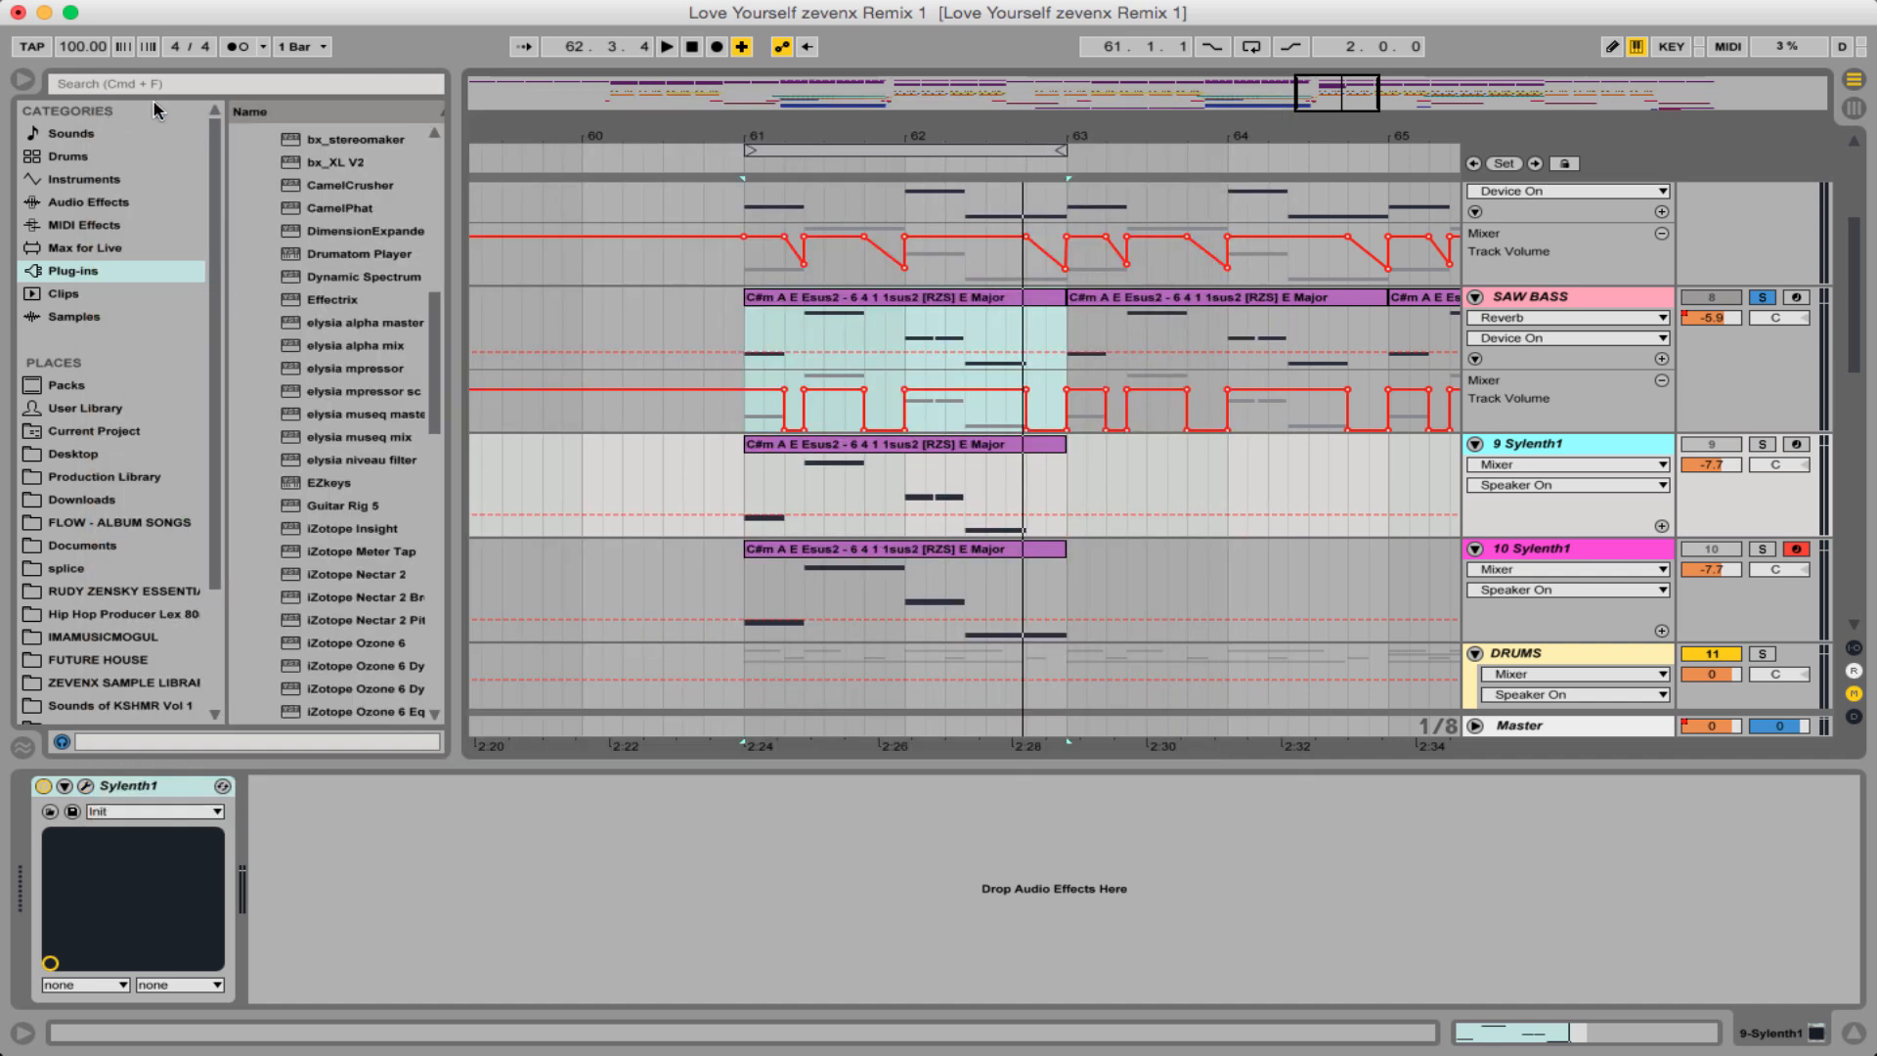
- Solo 9 Sylenth1 and SAW BASS in turn, playing from bar 61 to compare the two saw sounds
click(1763, 445)
key(space)
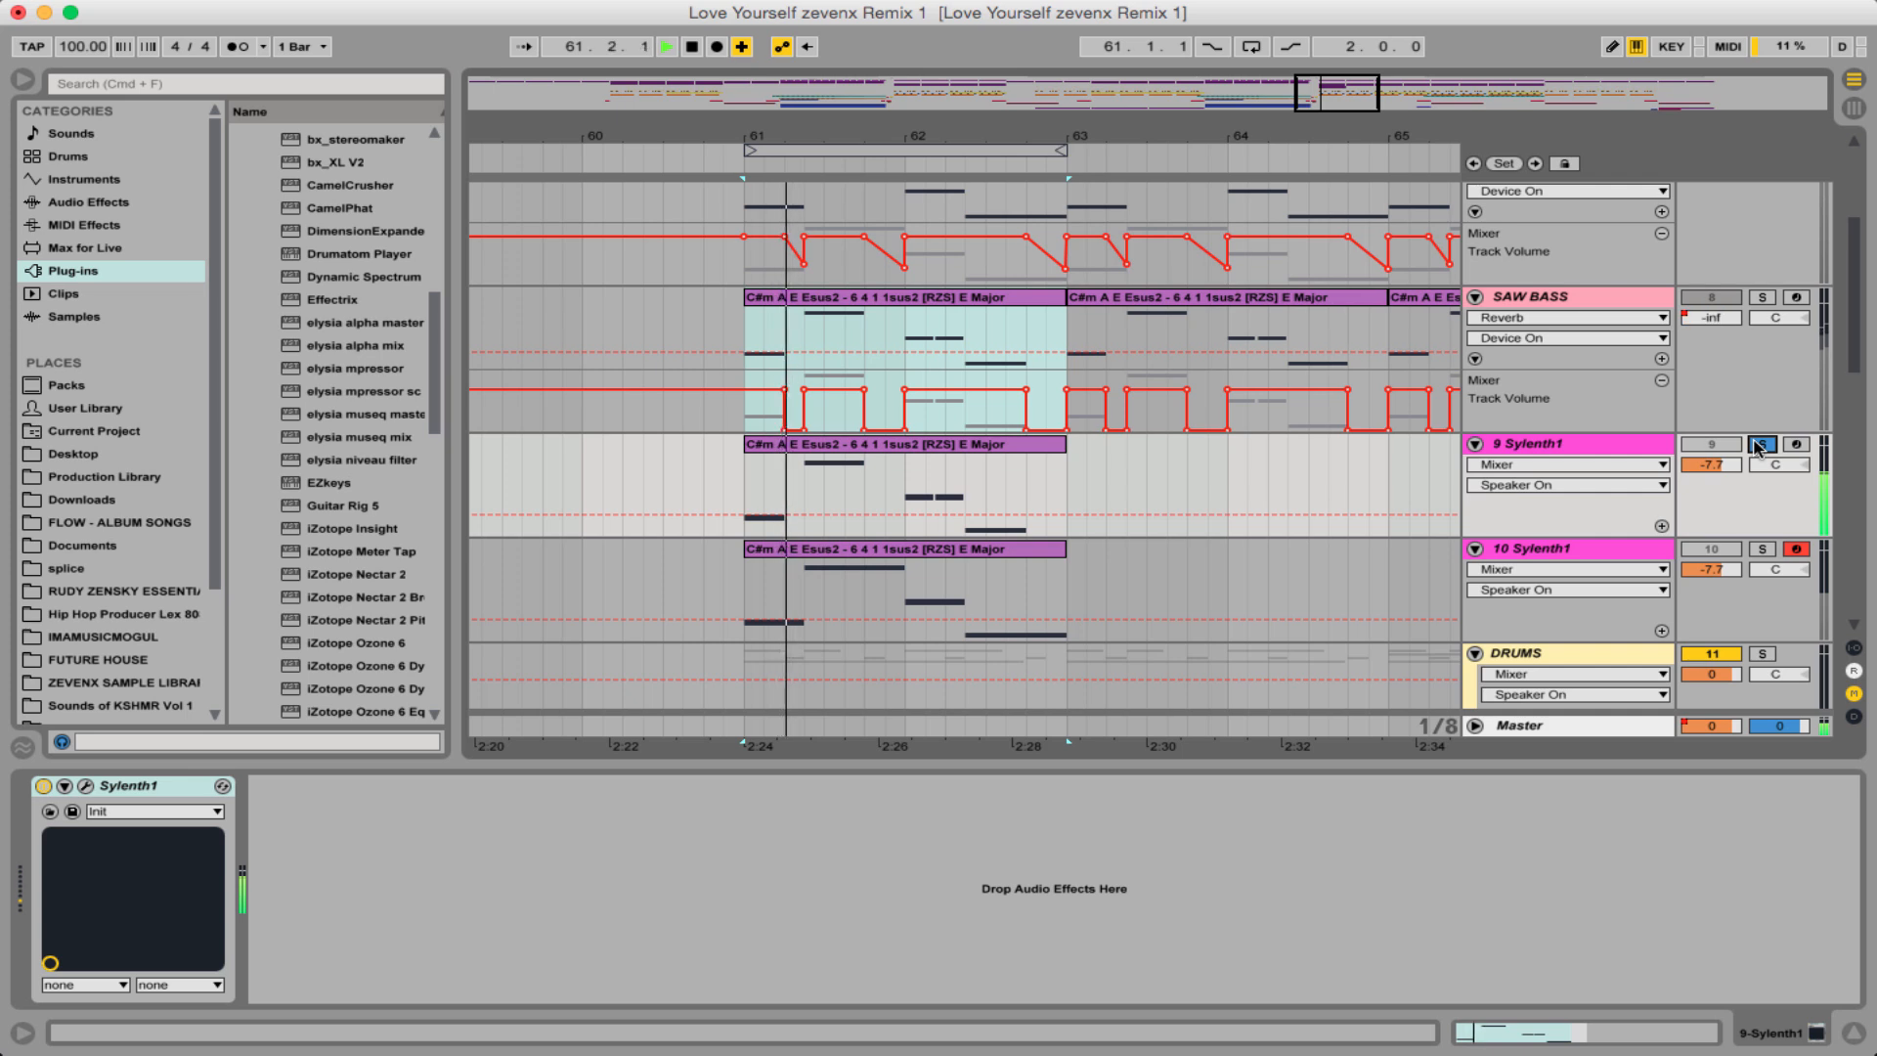
click(1763, 298)
key(space)
key(space)
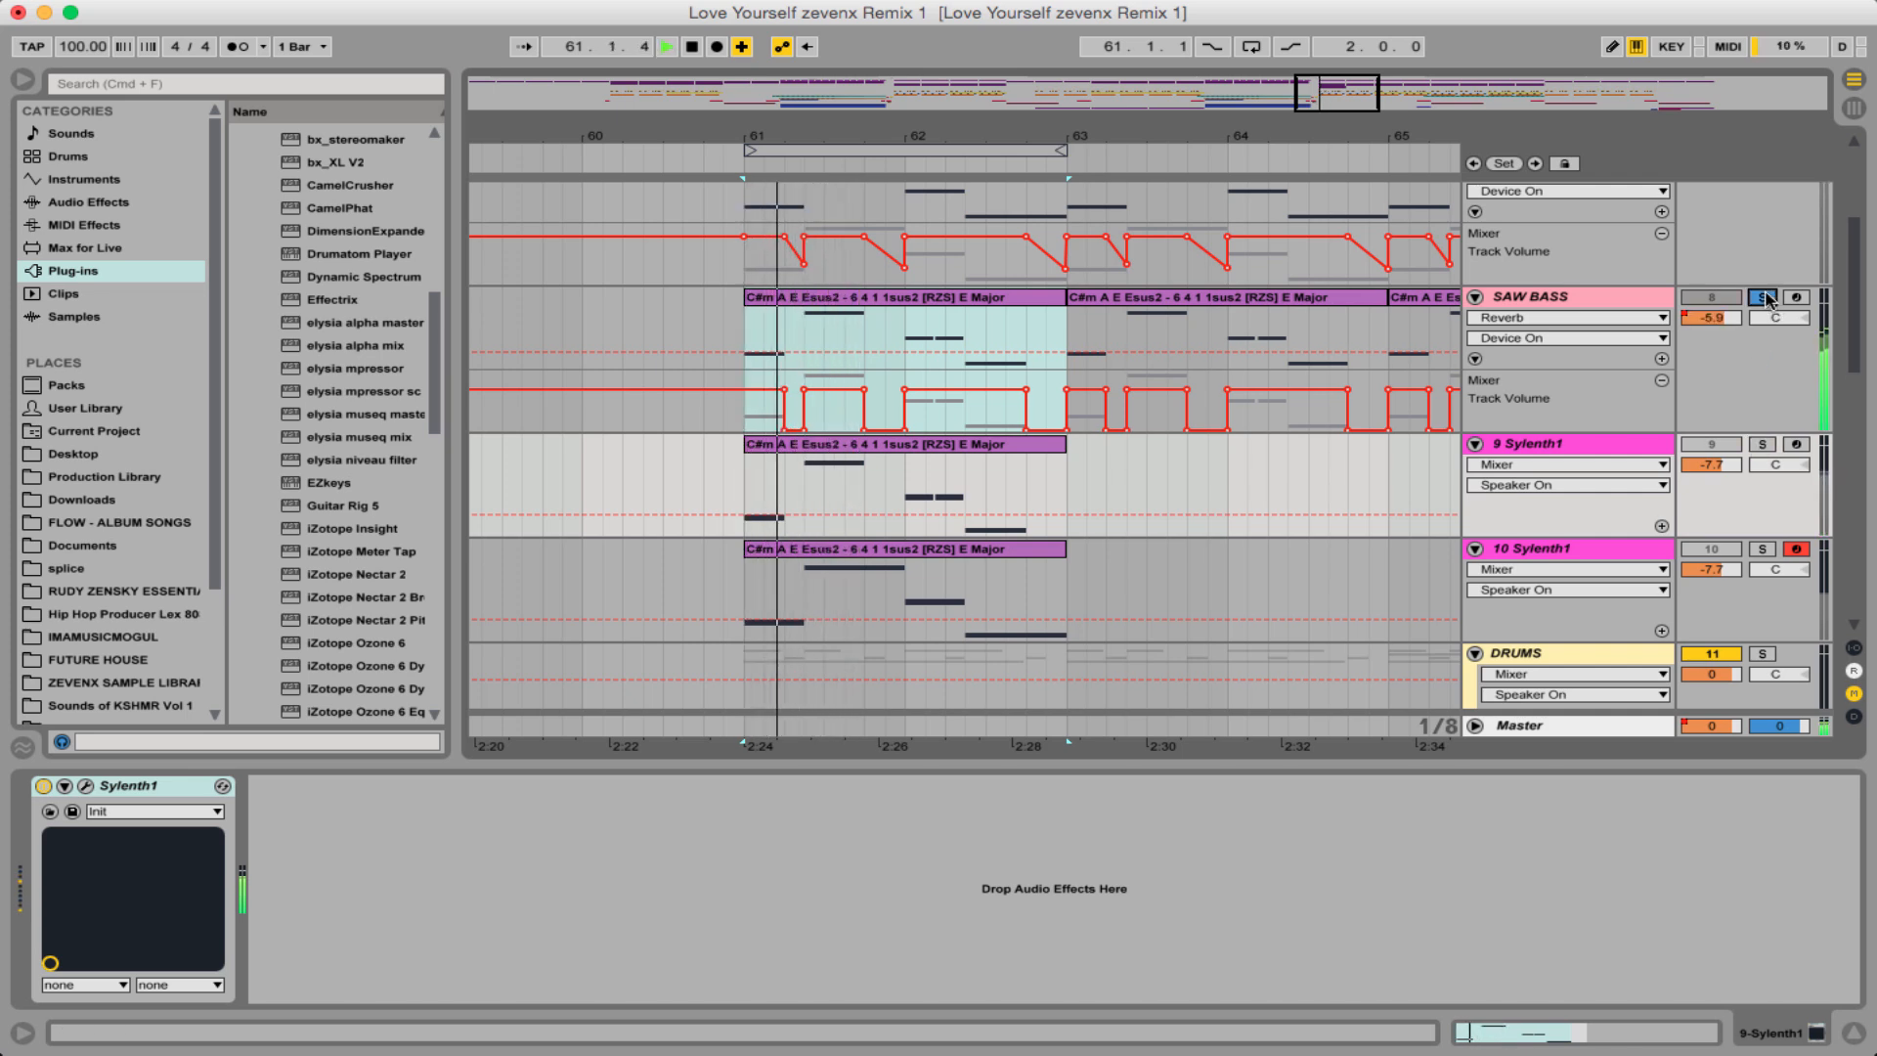
click(1765, 444)
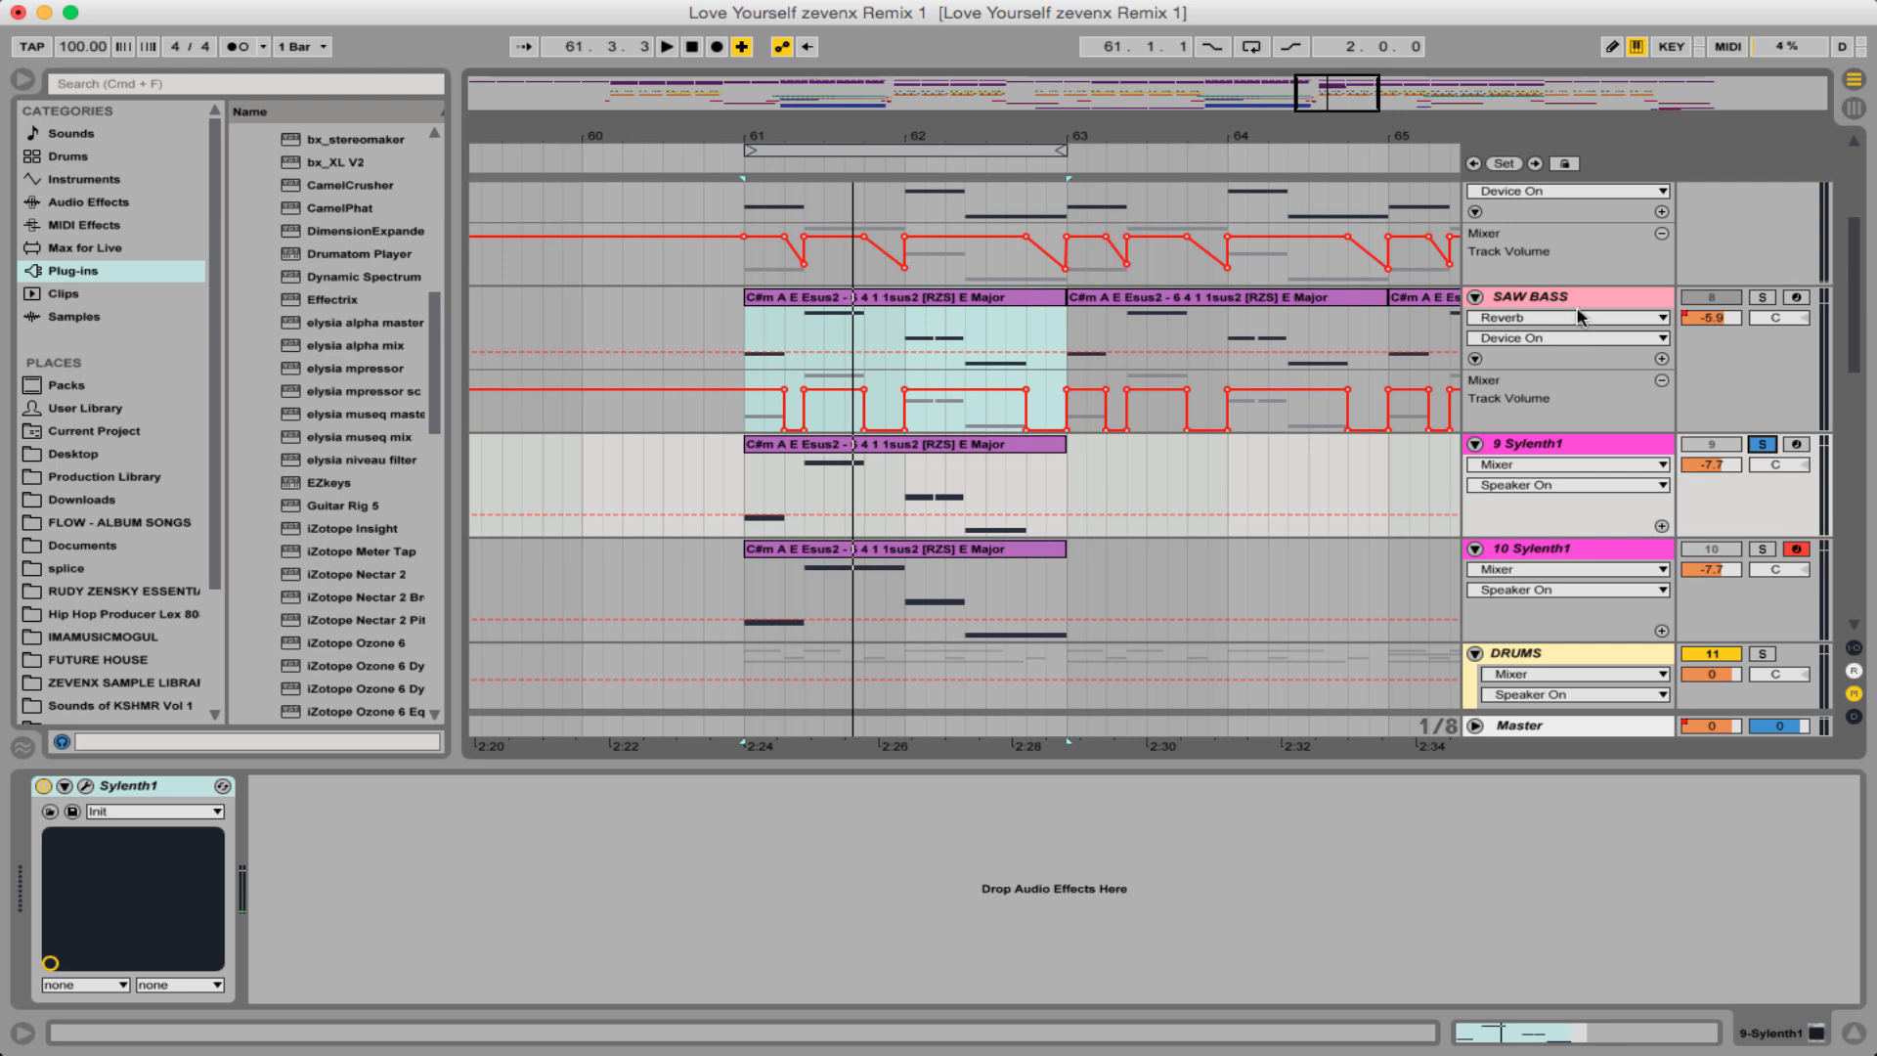
click(1576, 300)
key(space)
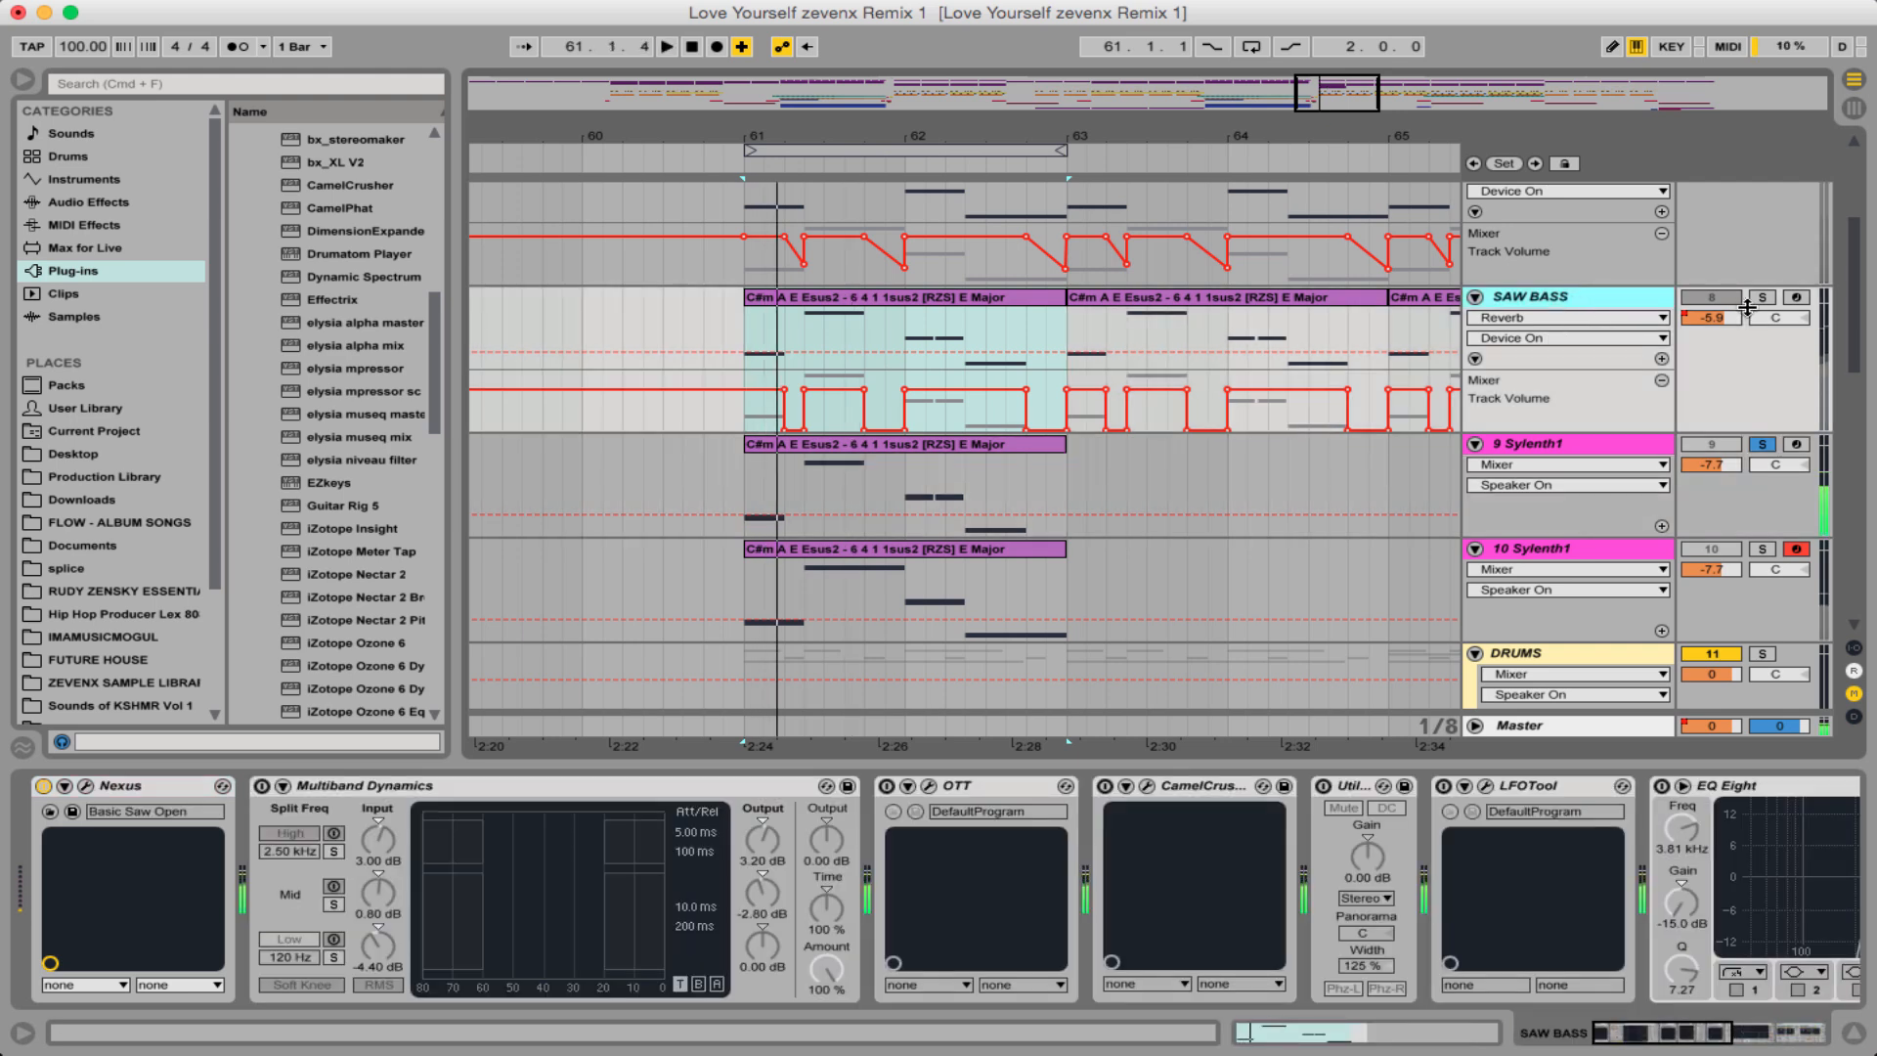
- Solo SAW BASS again and turn its Multiband Dynamics device back on
click(1763, 298)
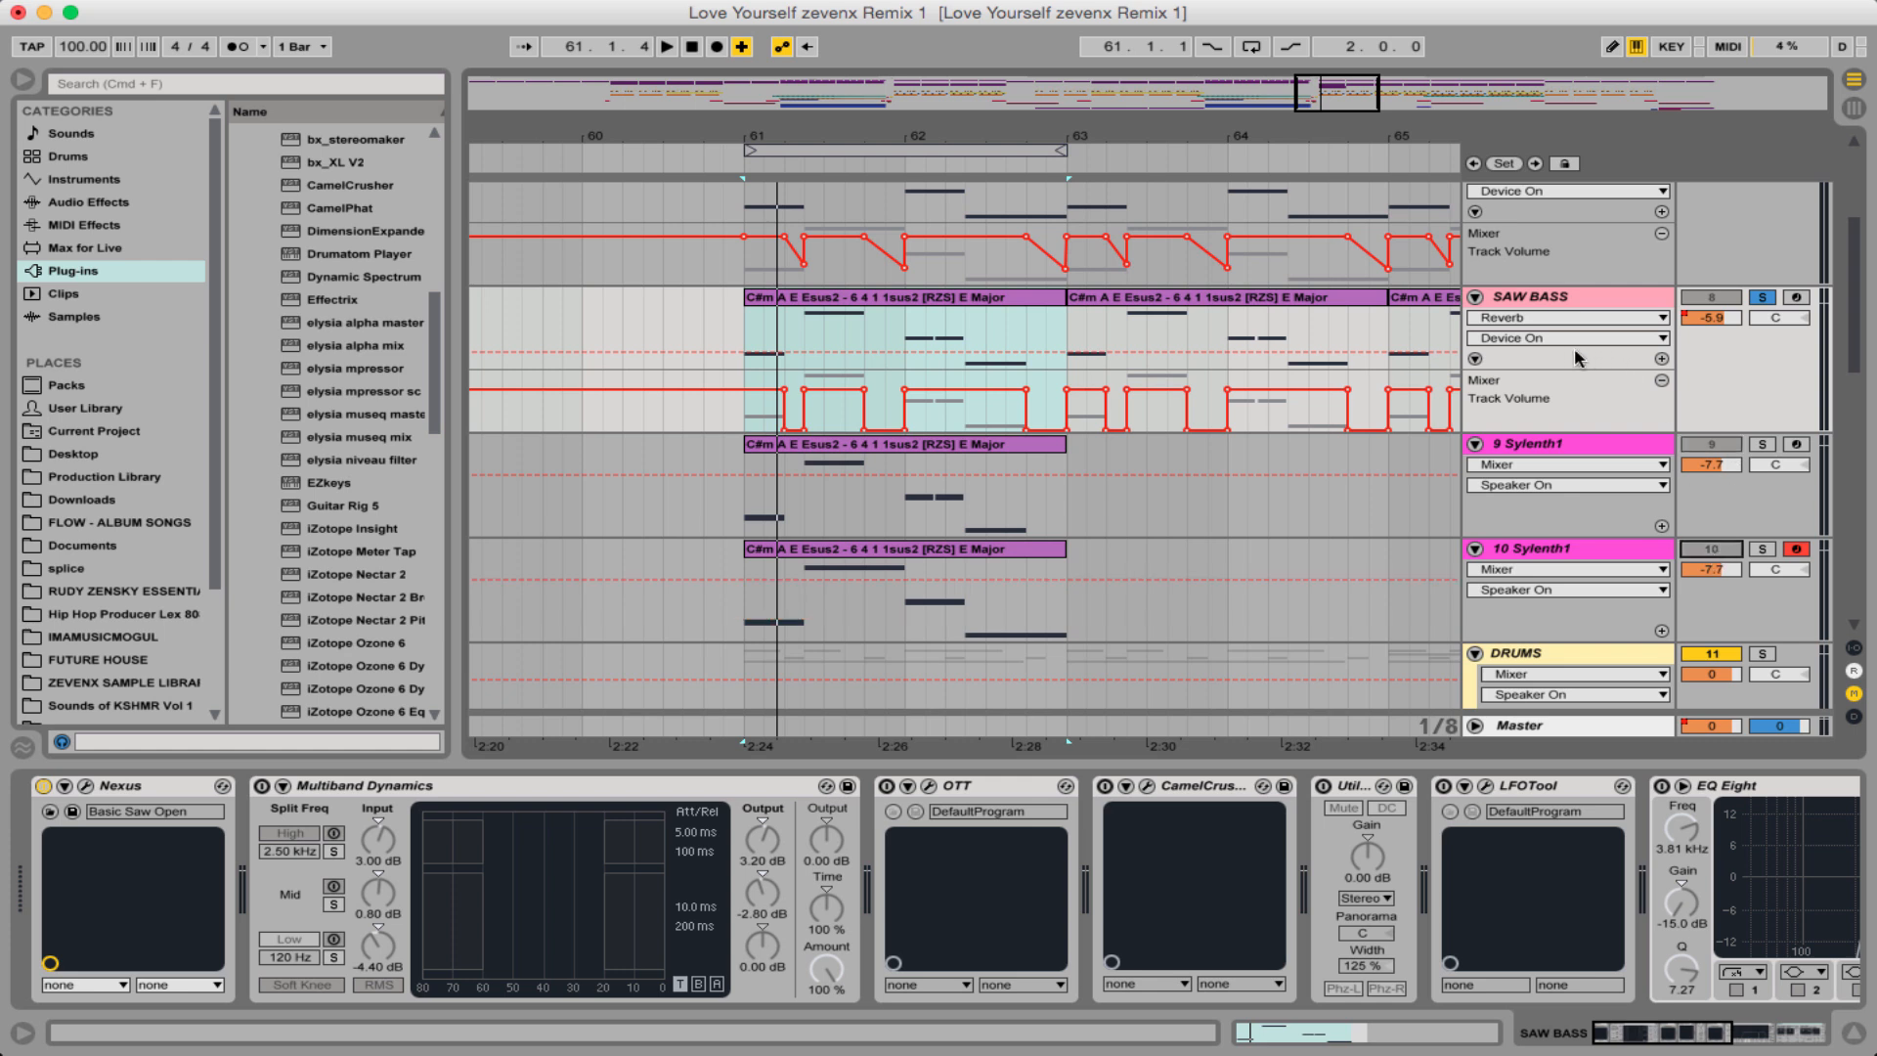
click(1550, 303)
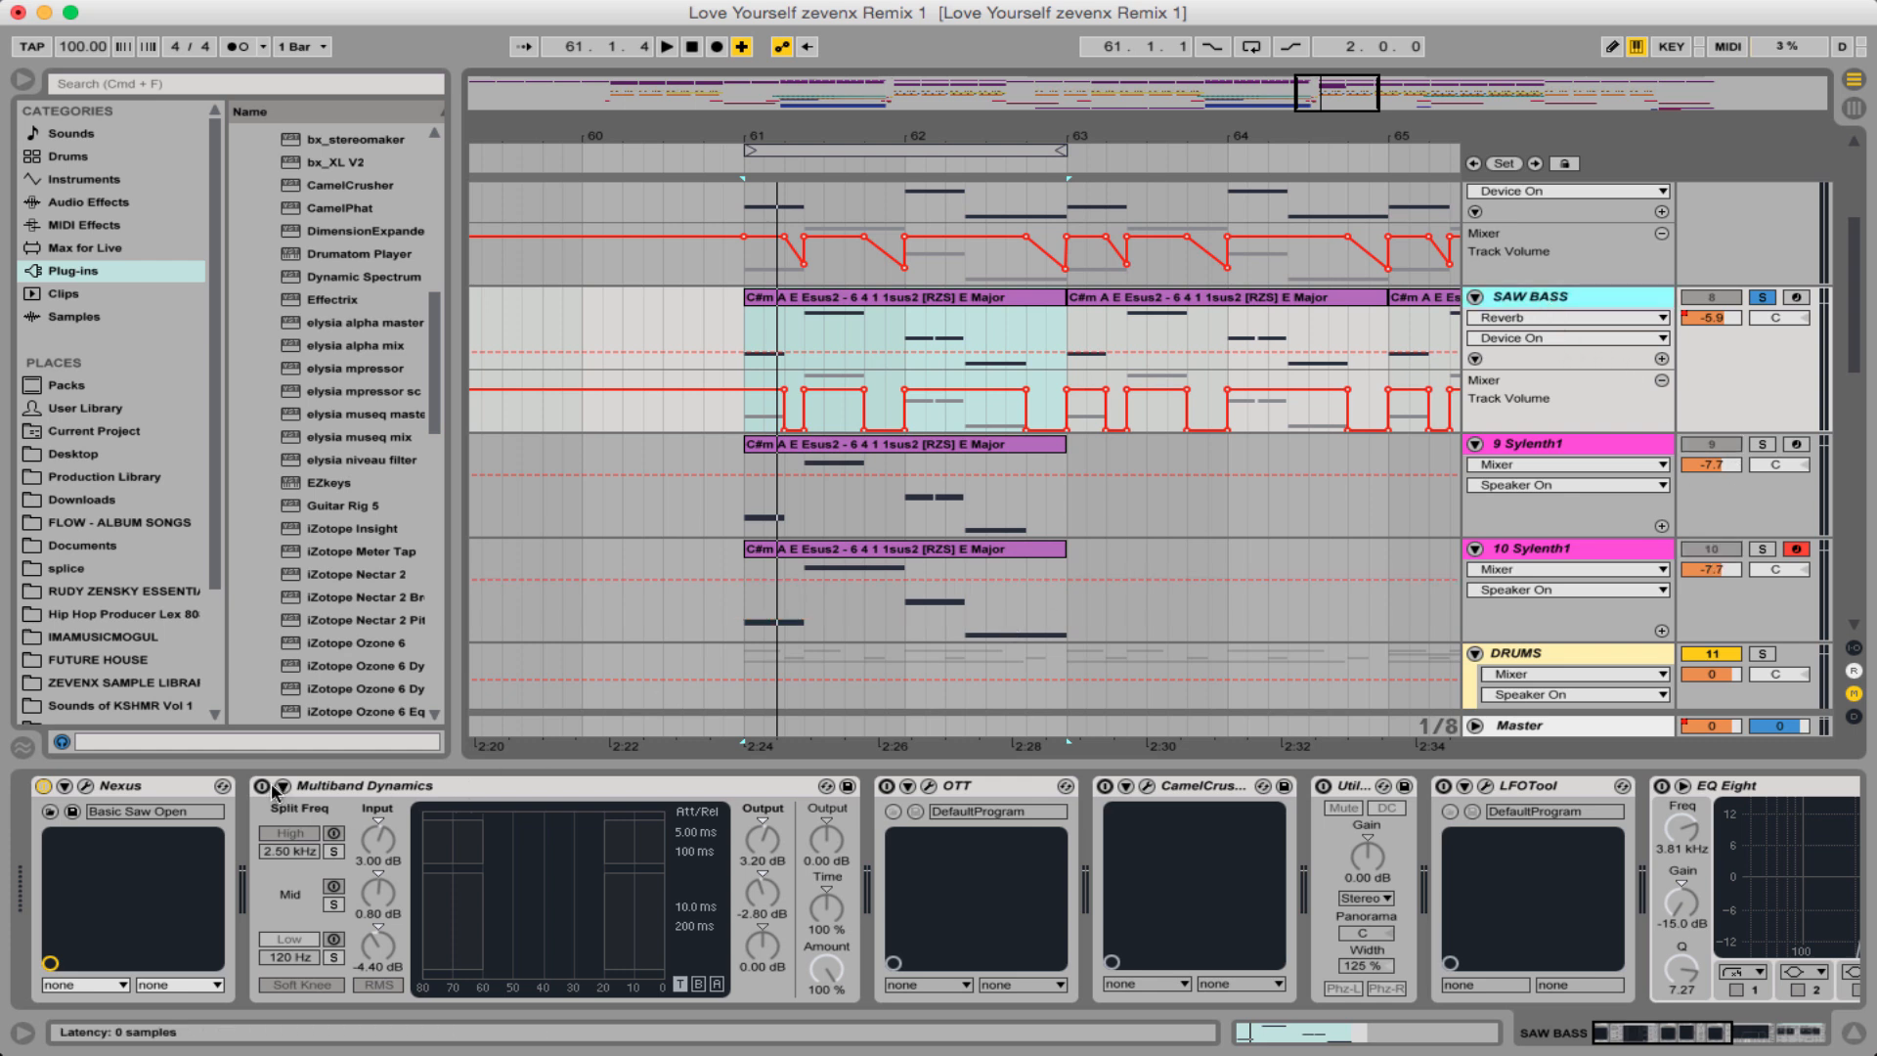
click(347, 804)
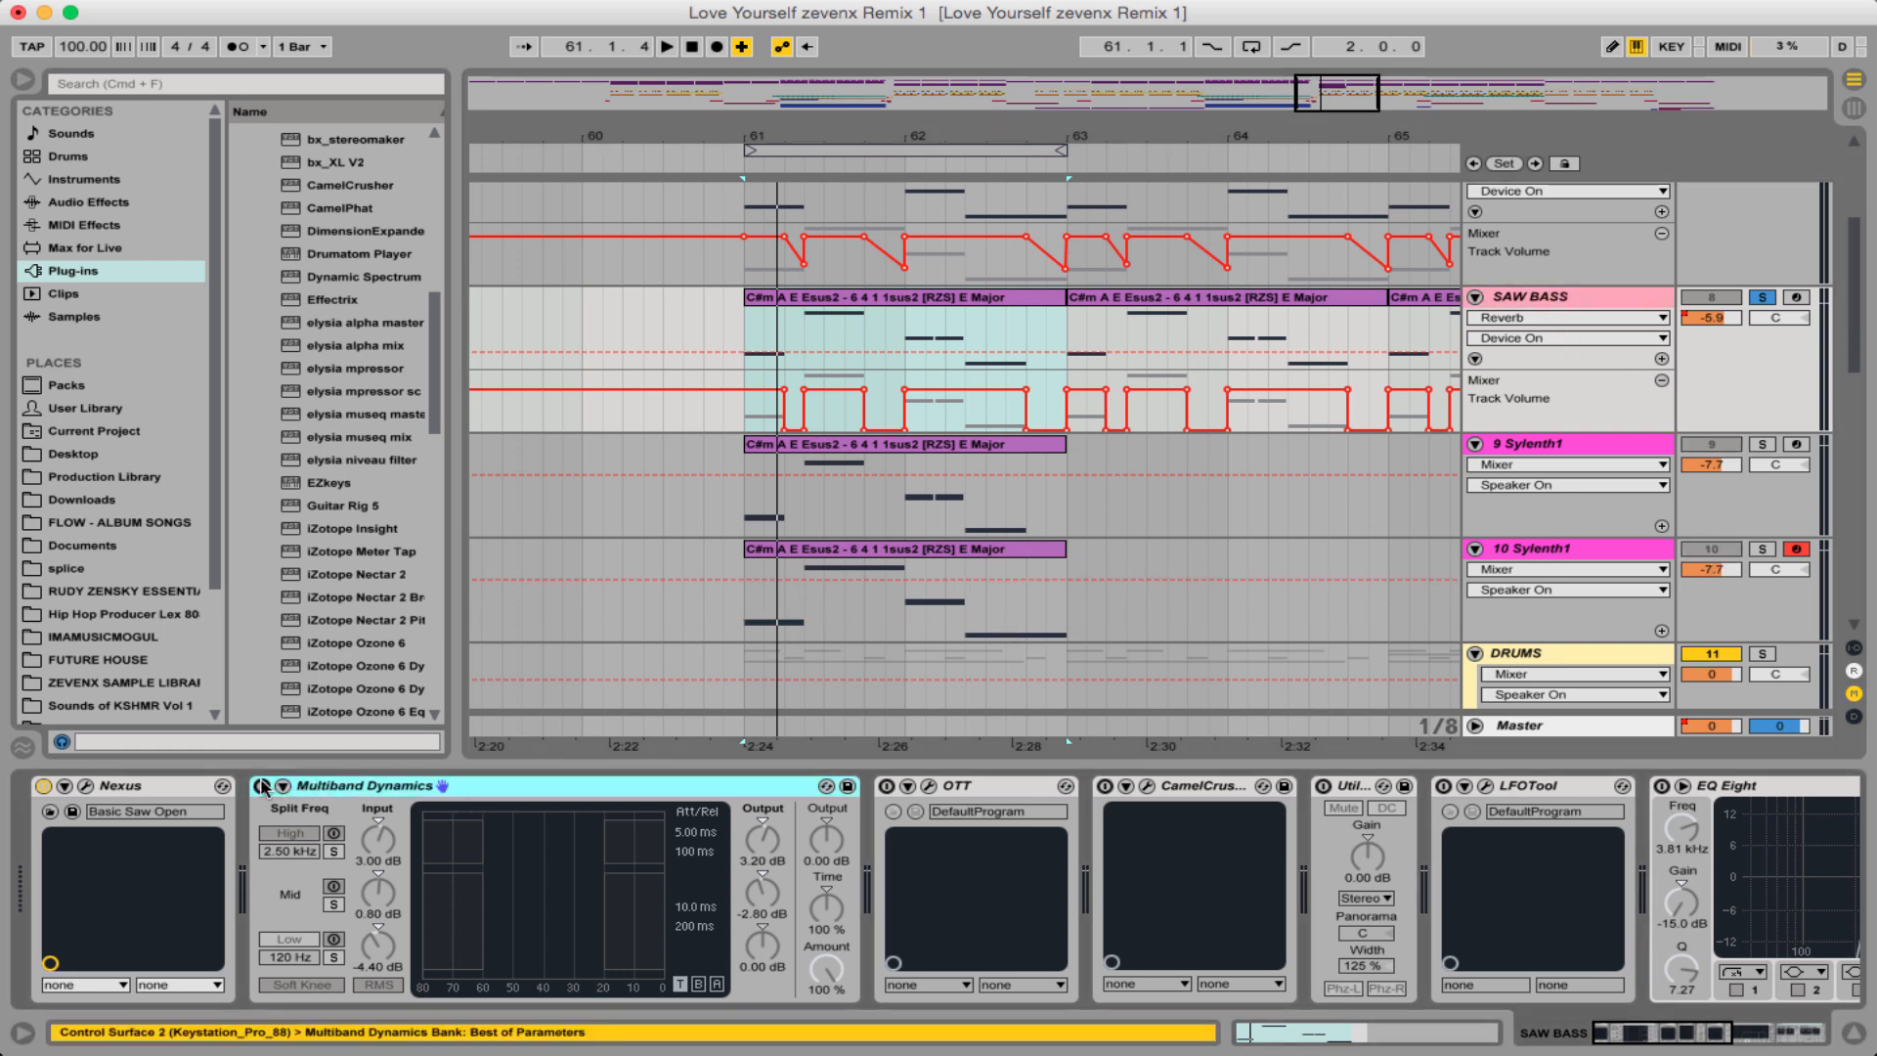
- Show the Audio Effects category in a widened browser and collapse the Multiband Dynamics preset folder
click(94, 208)
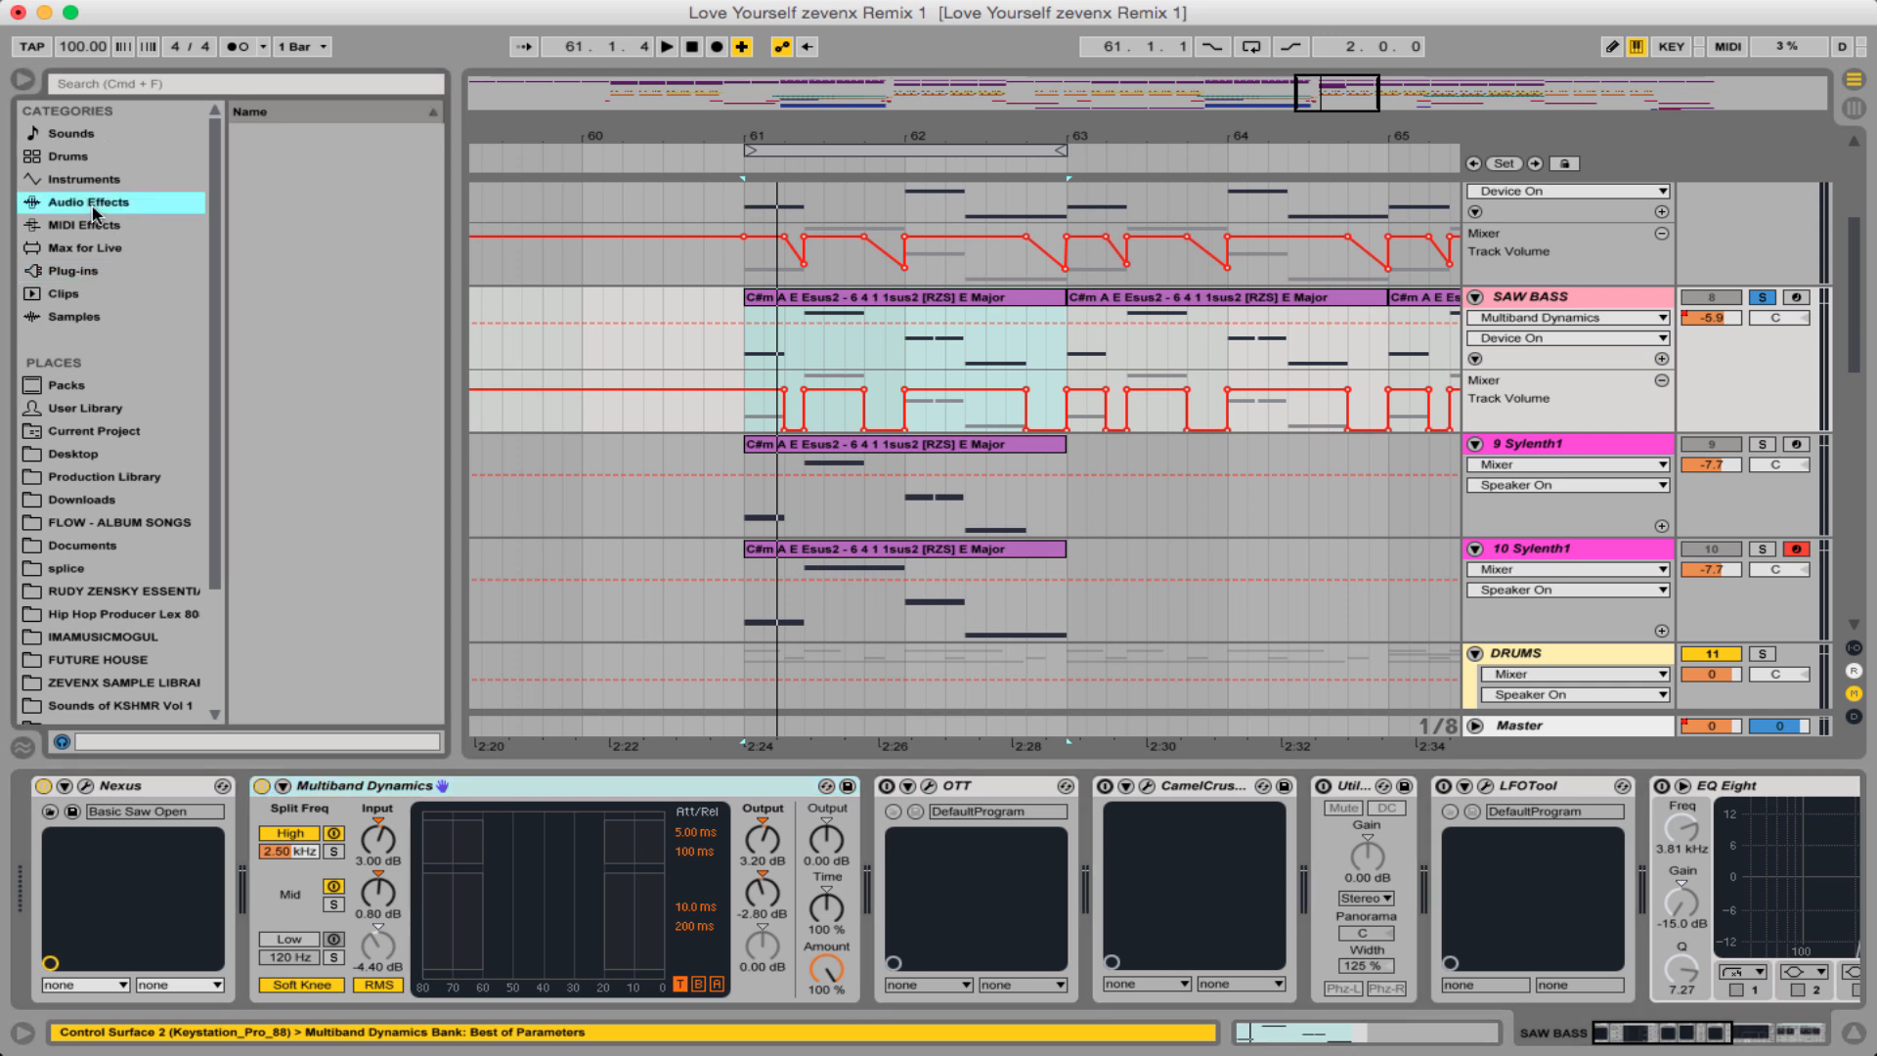
drag(452, 508, 545, 511)
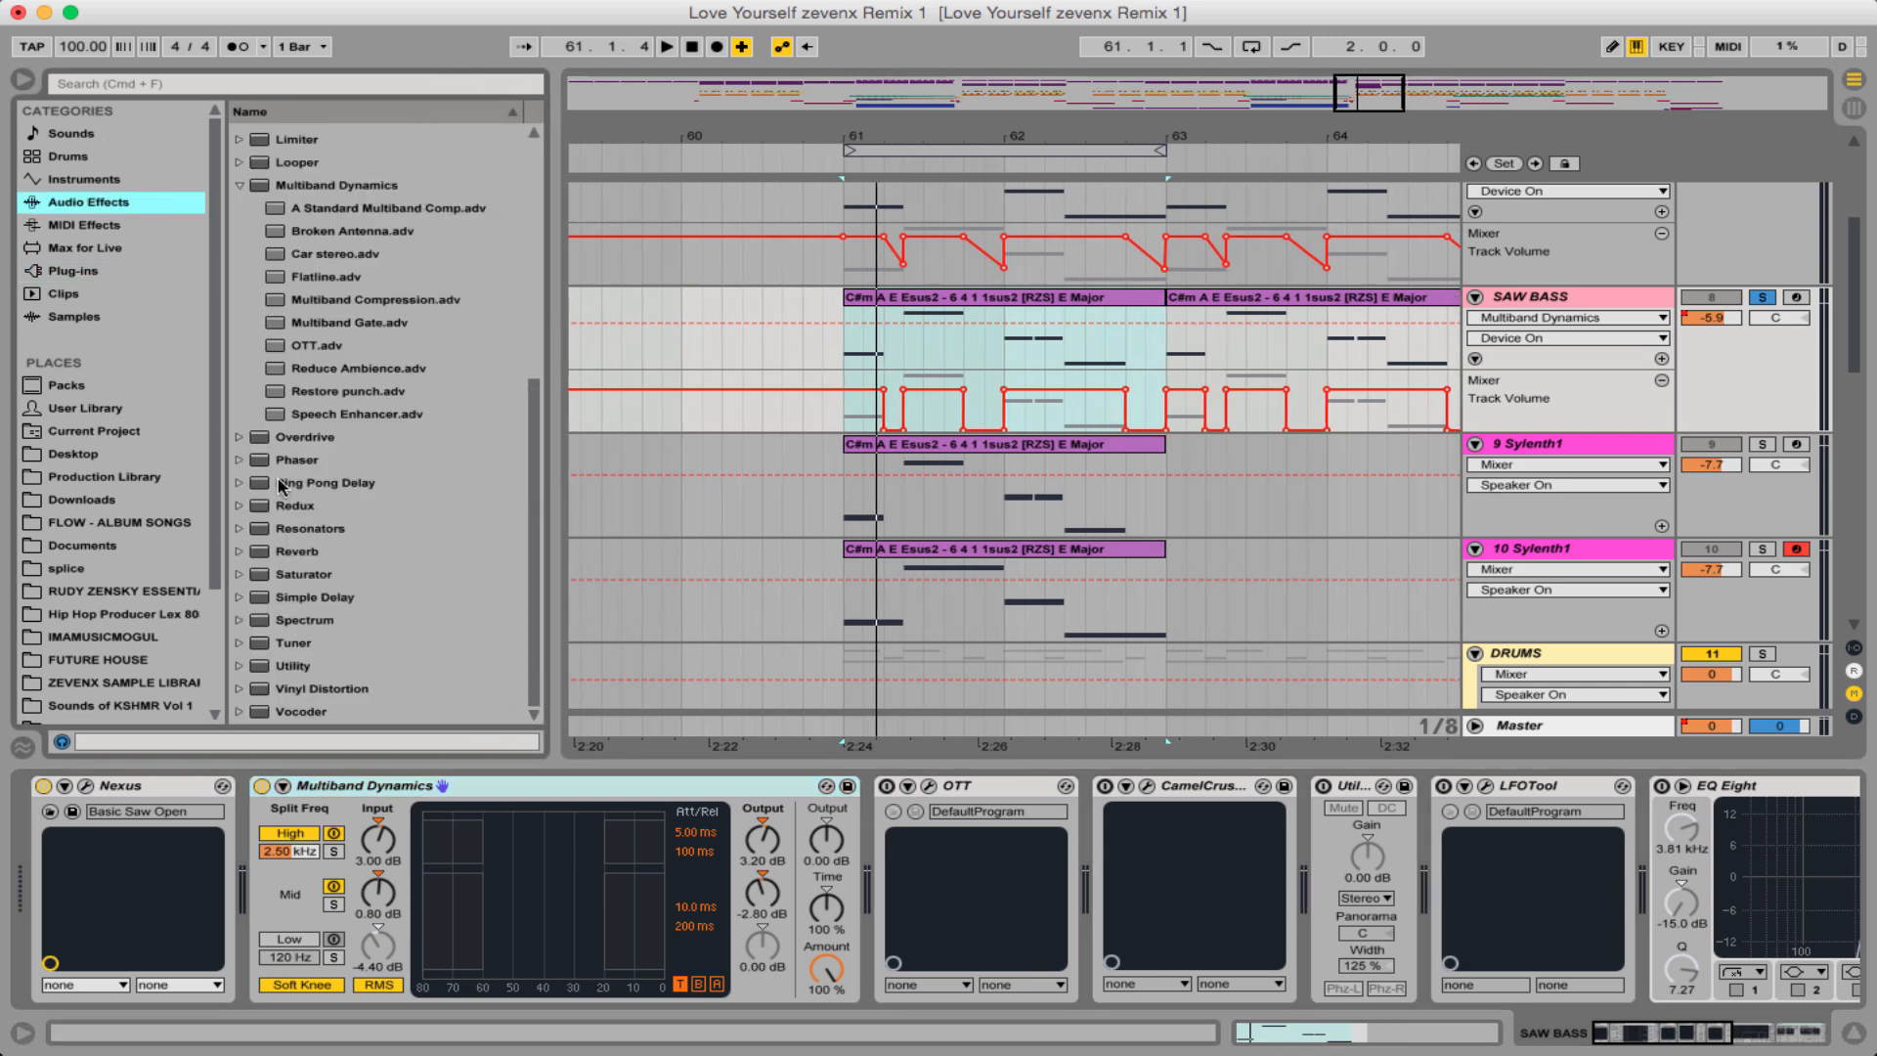
click(250, 183)
scroll(239, 191, up, 5)
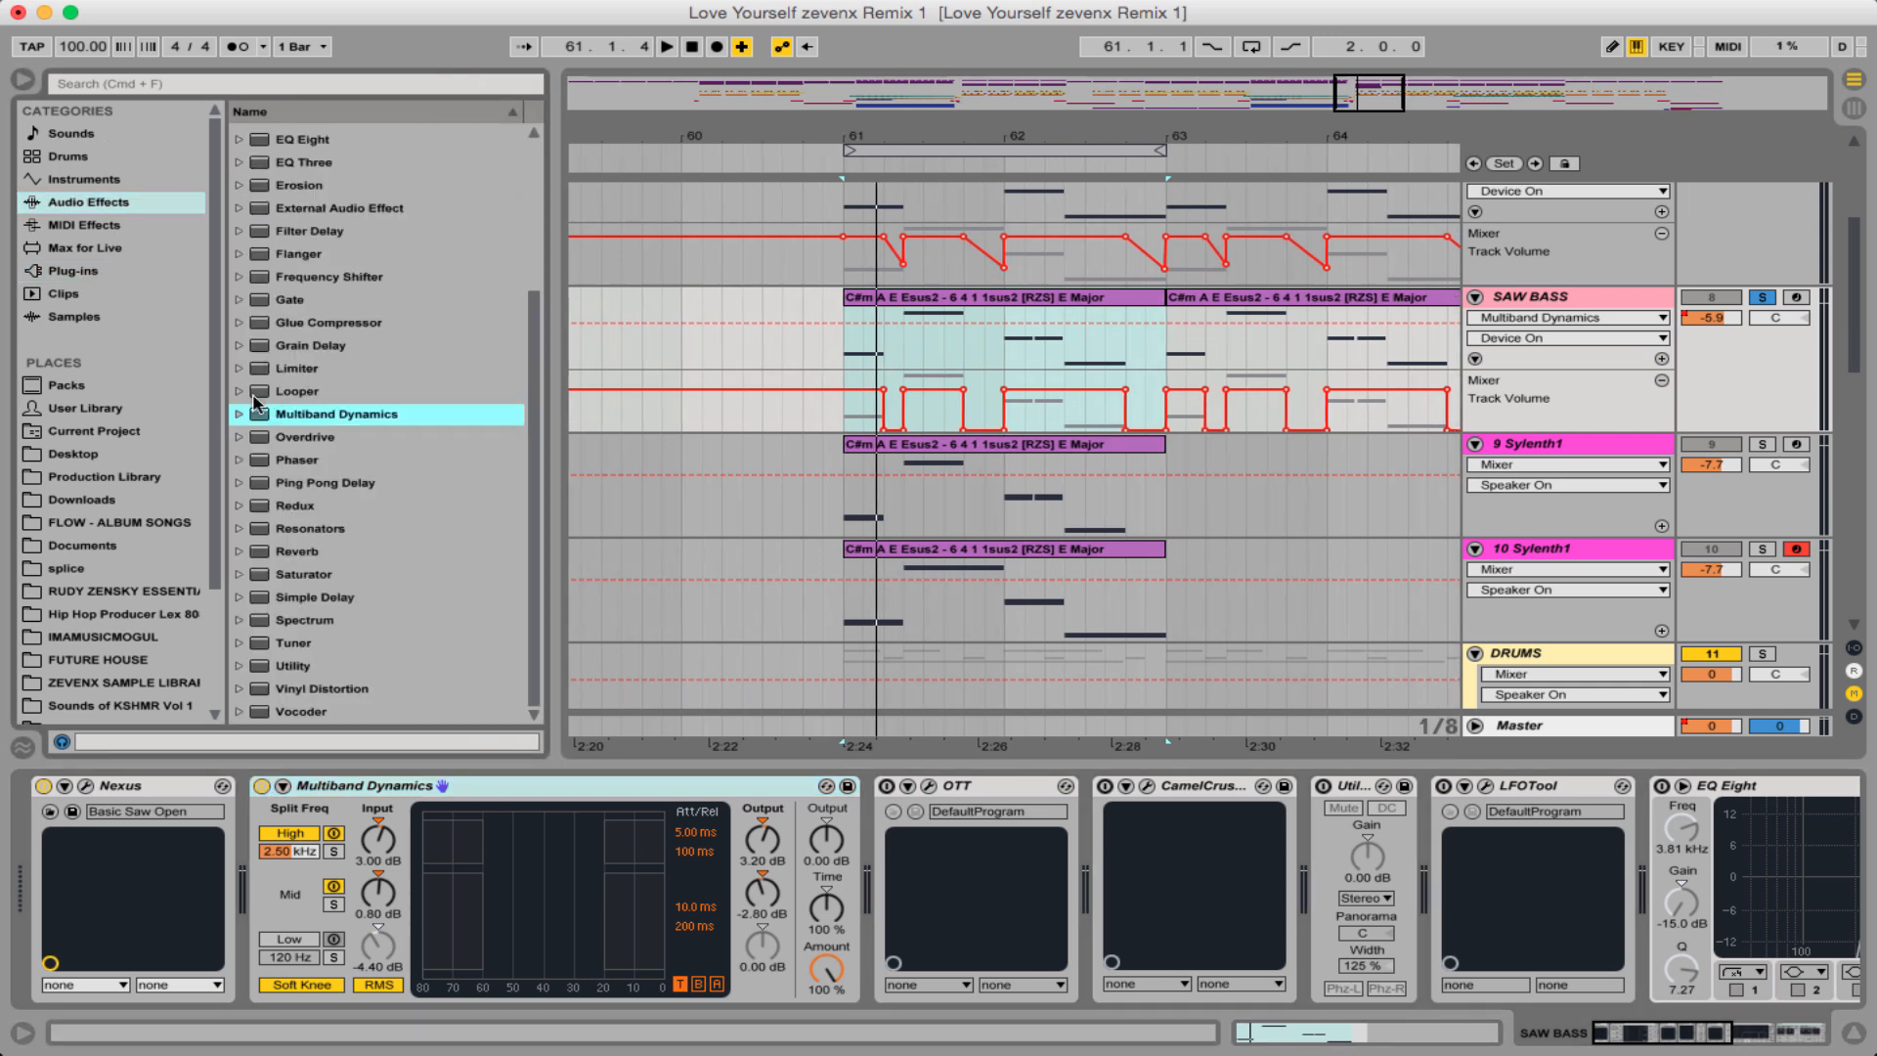
- Select the OTT.adv preset under Multiband Dynamics and play the SAW BASS clip from bar 61
click(317, 574)
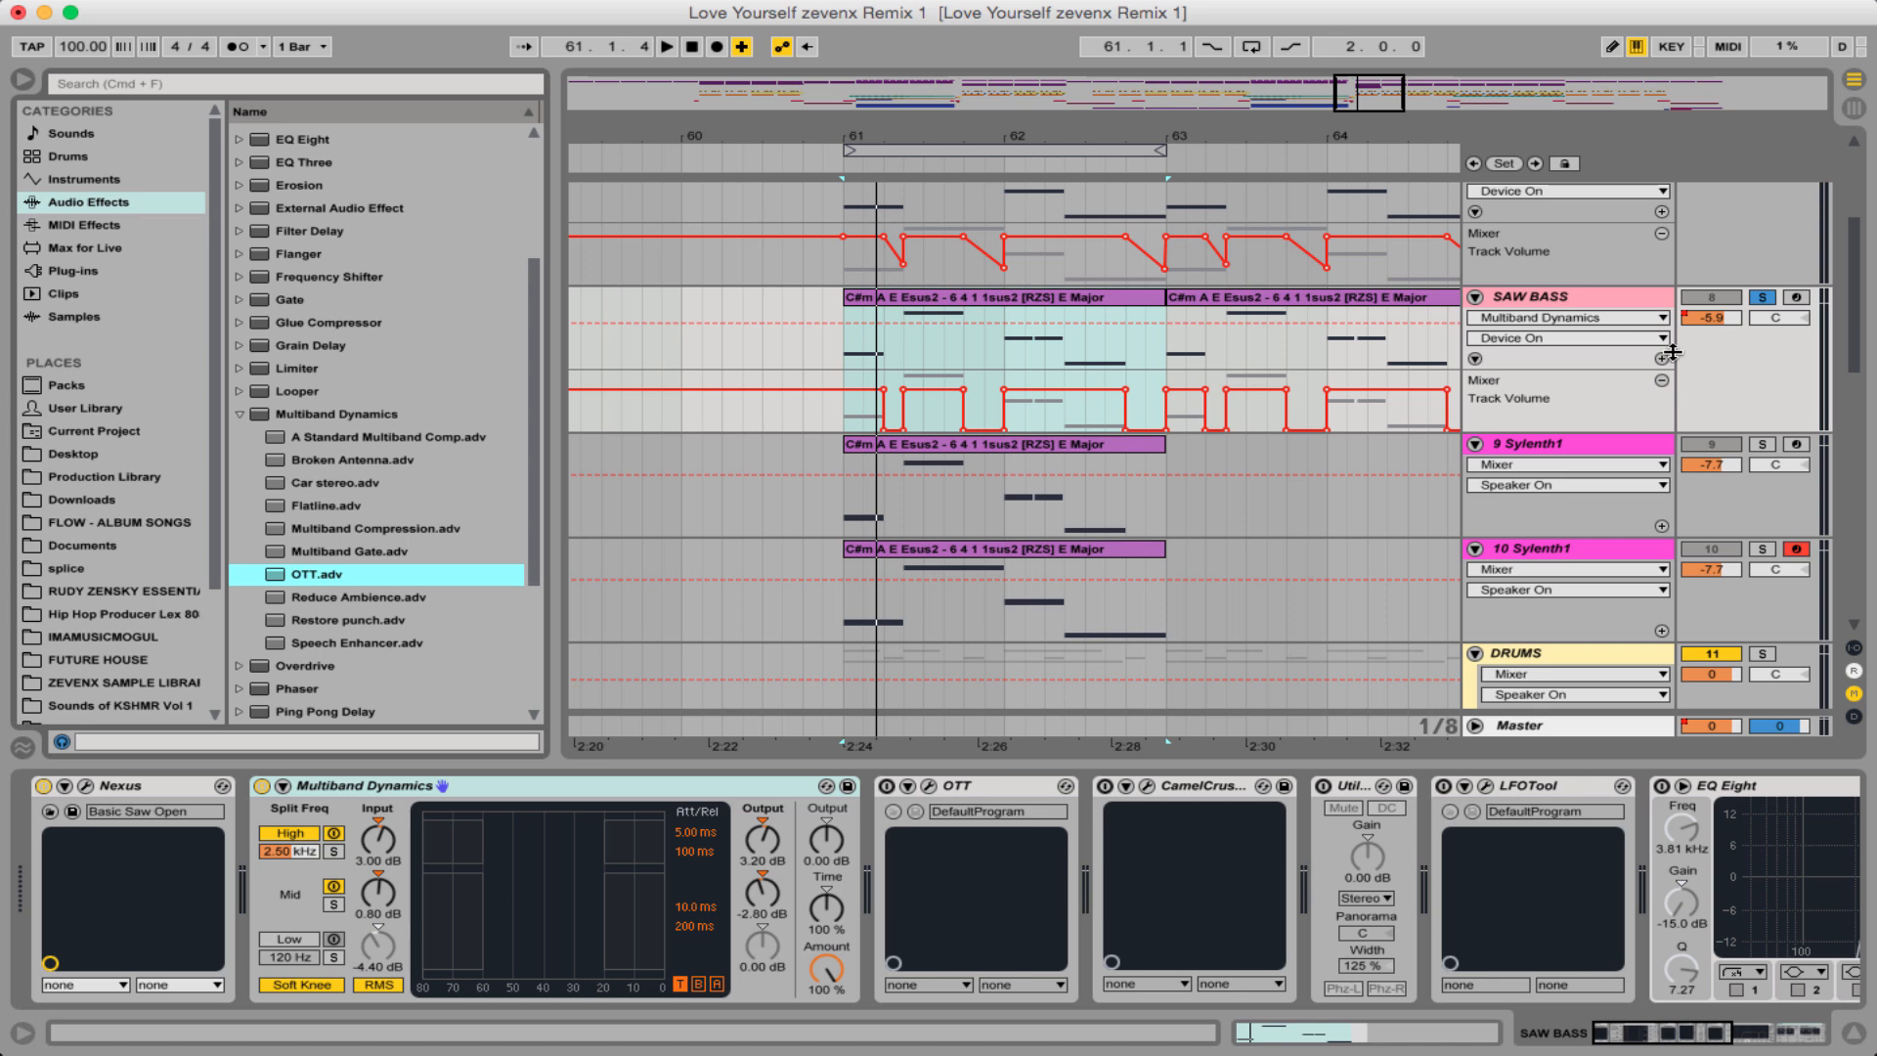
click(1004, 301)
key(space)
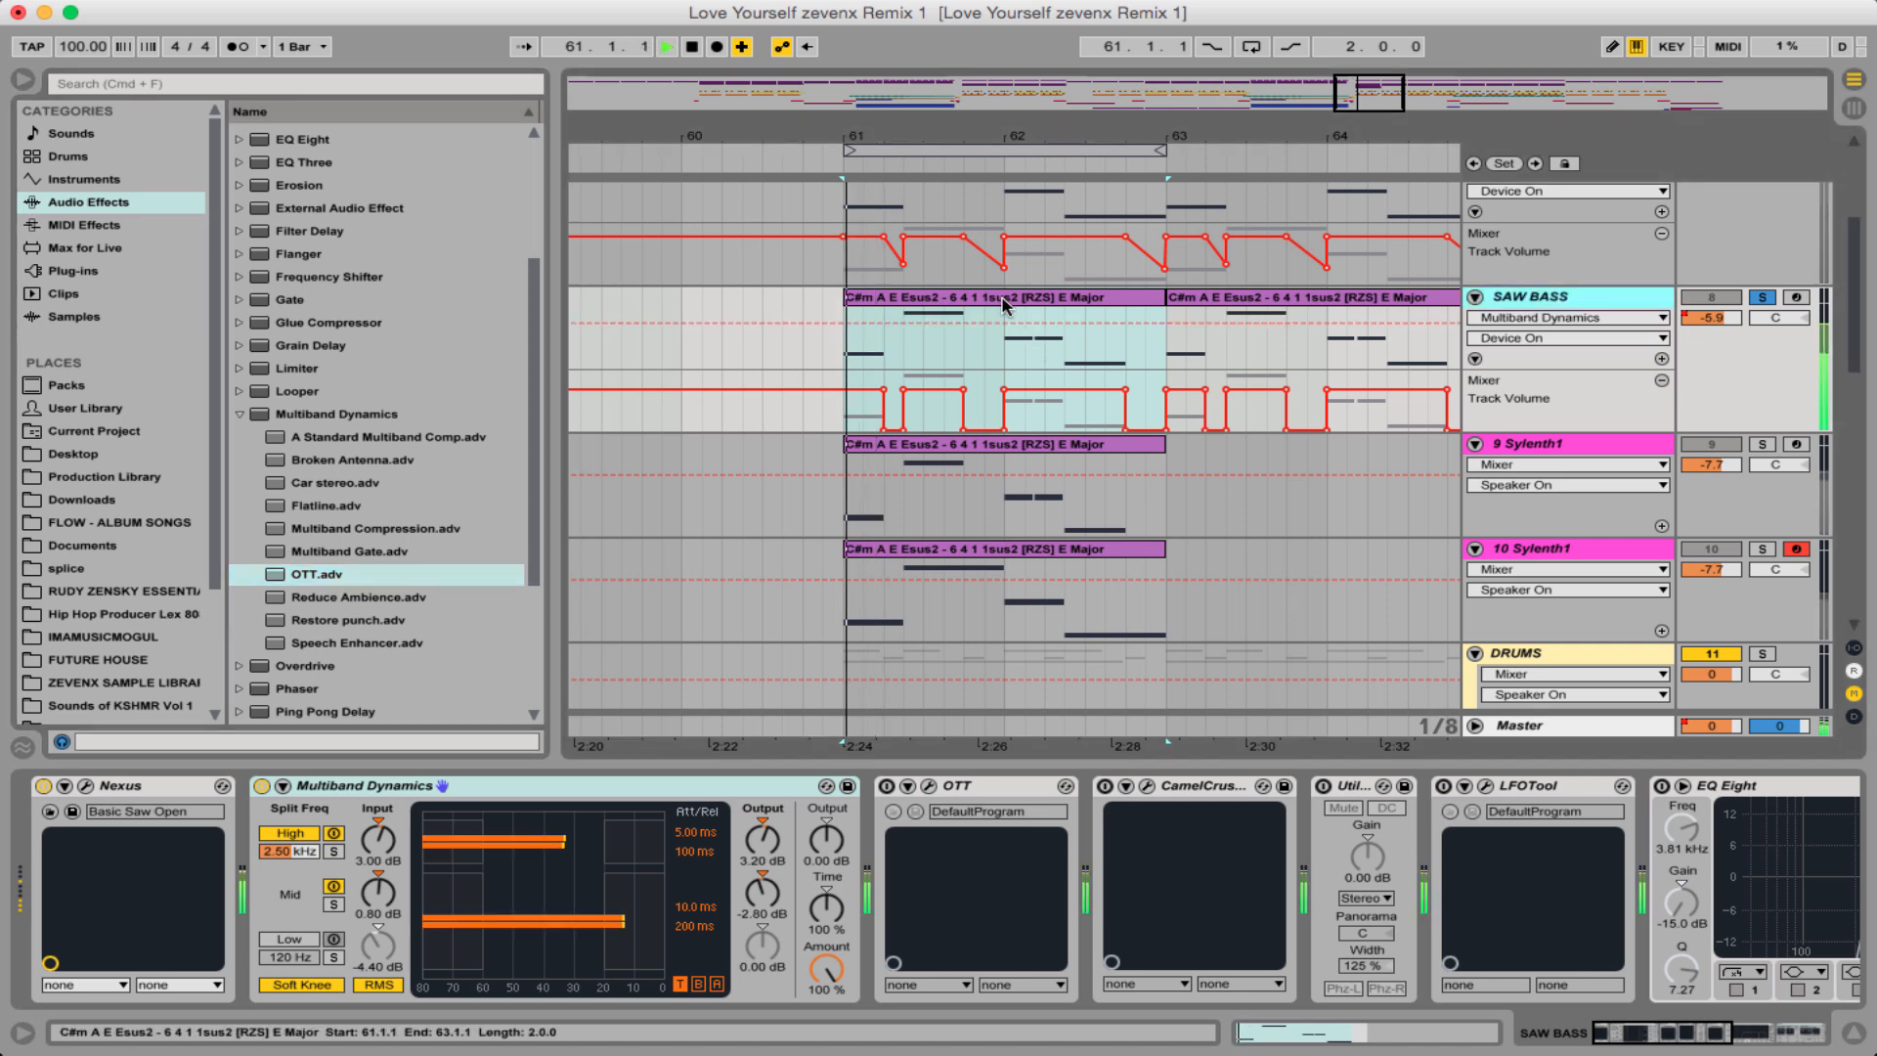
key(space)
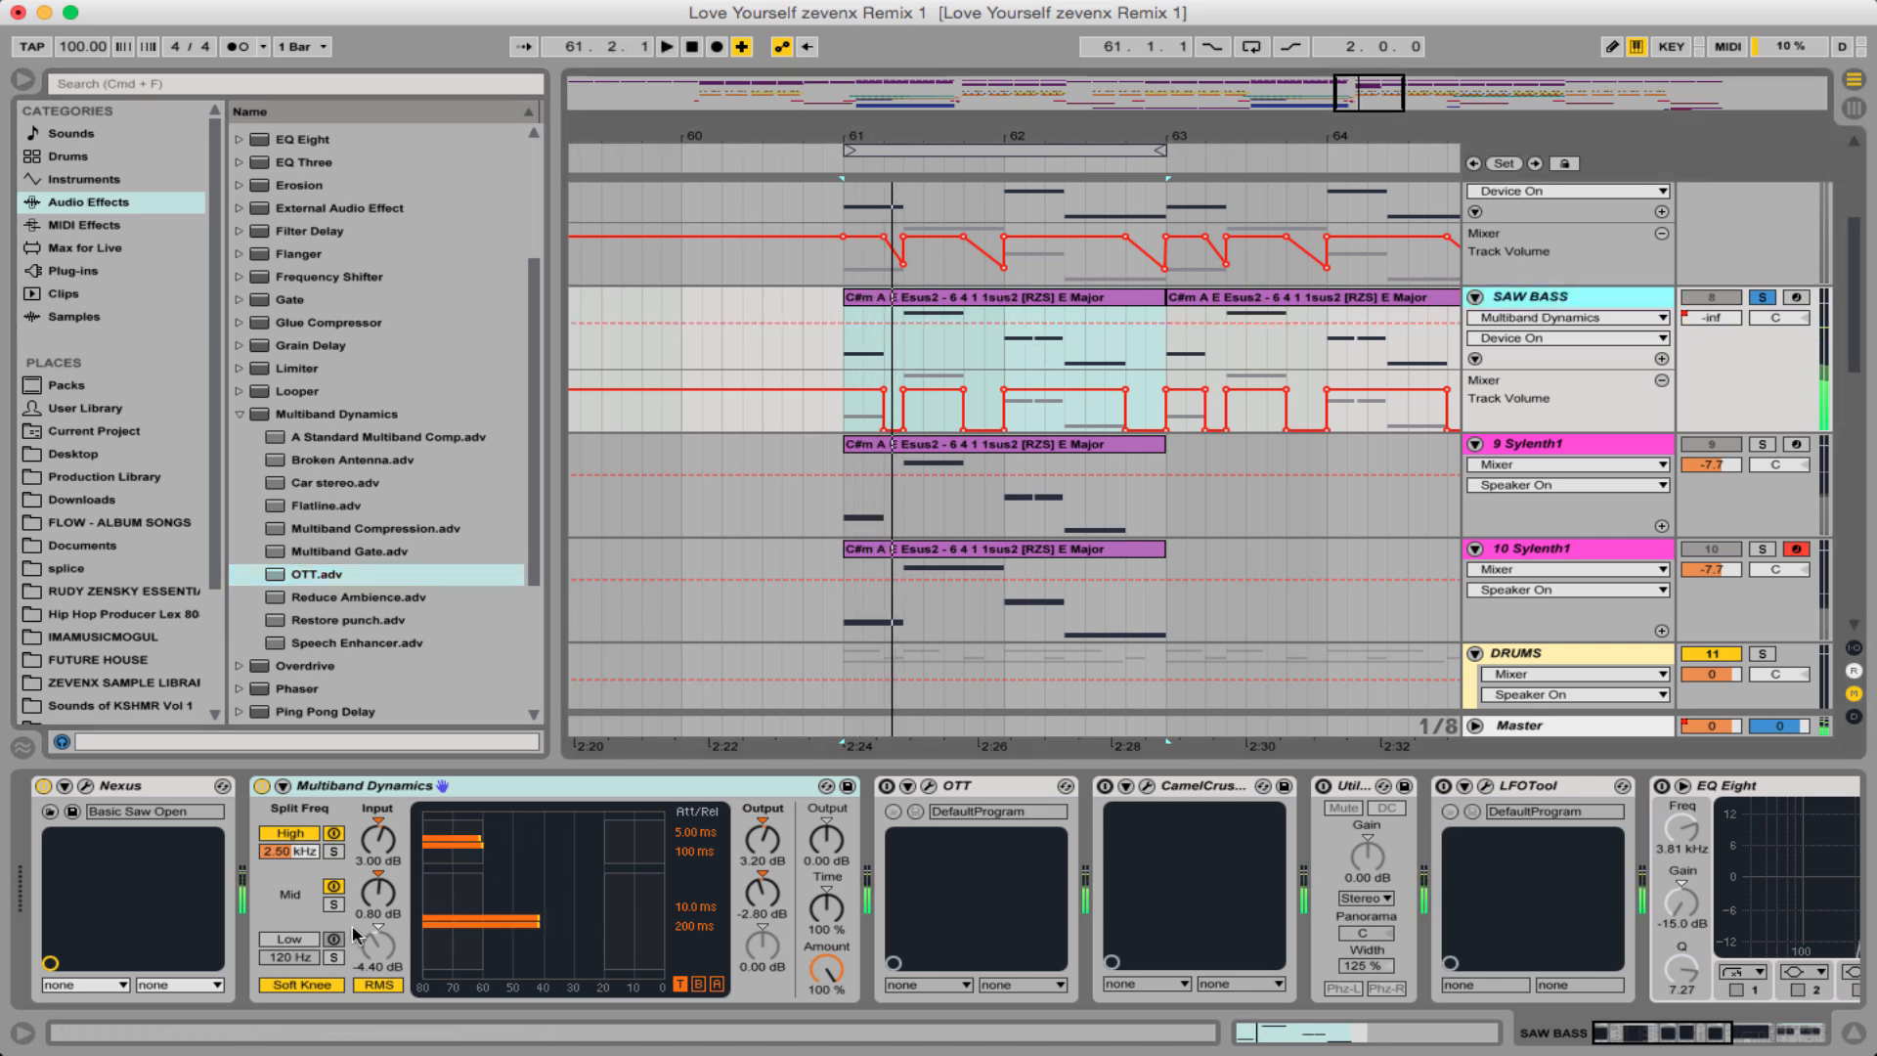
- Select the high-band input gain in SAW BASS's Multiband Dynamics and replay the section to check the compression
click(371, 847)
key(space)
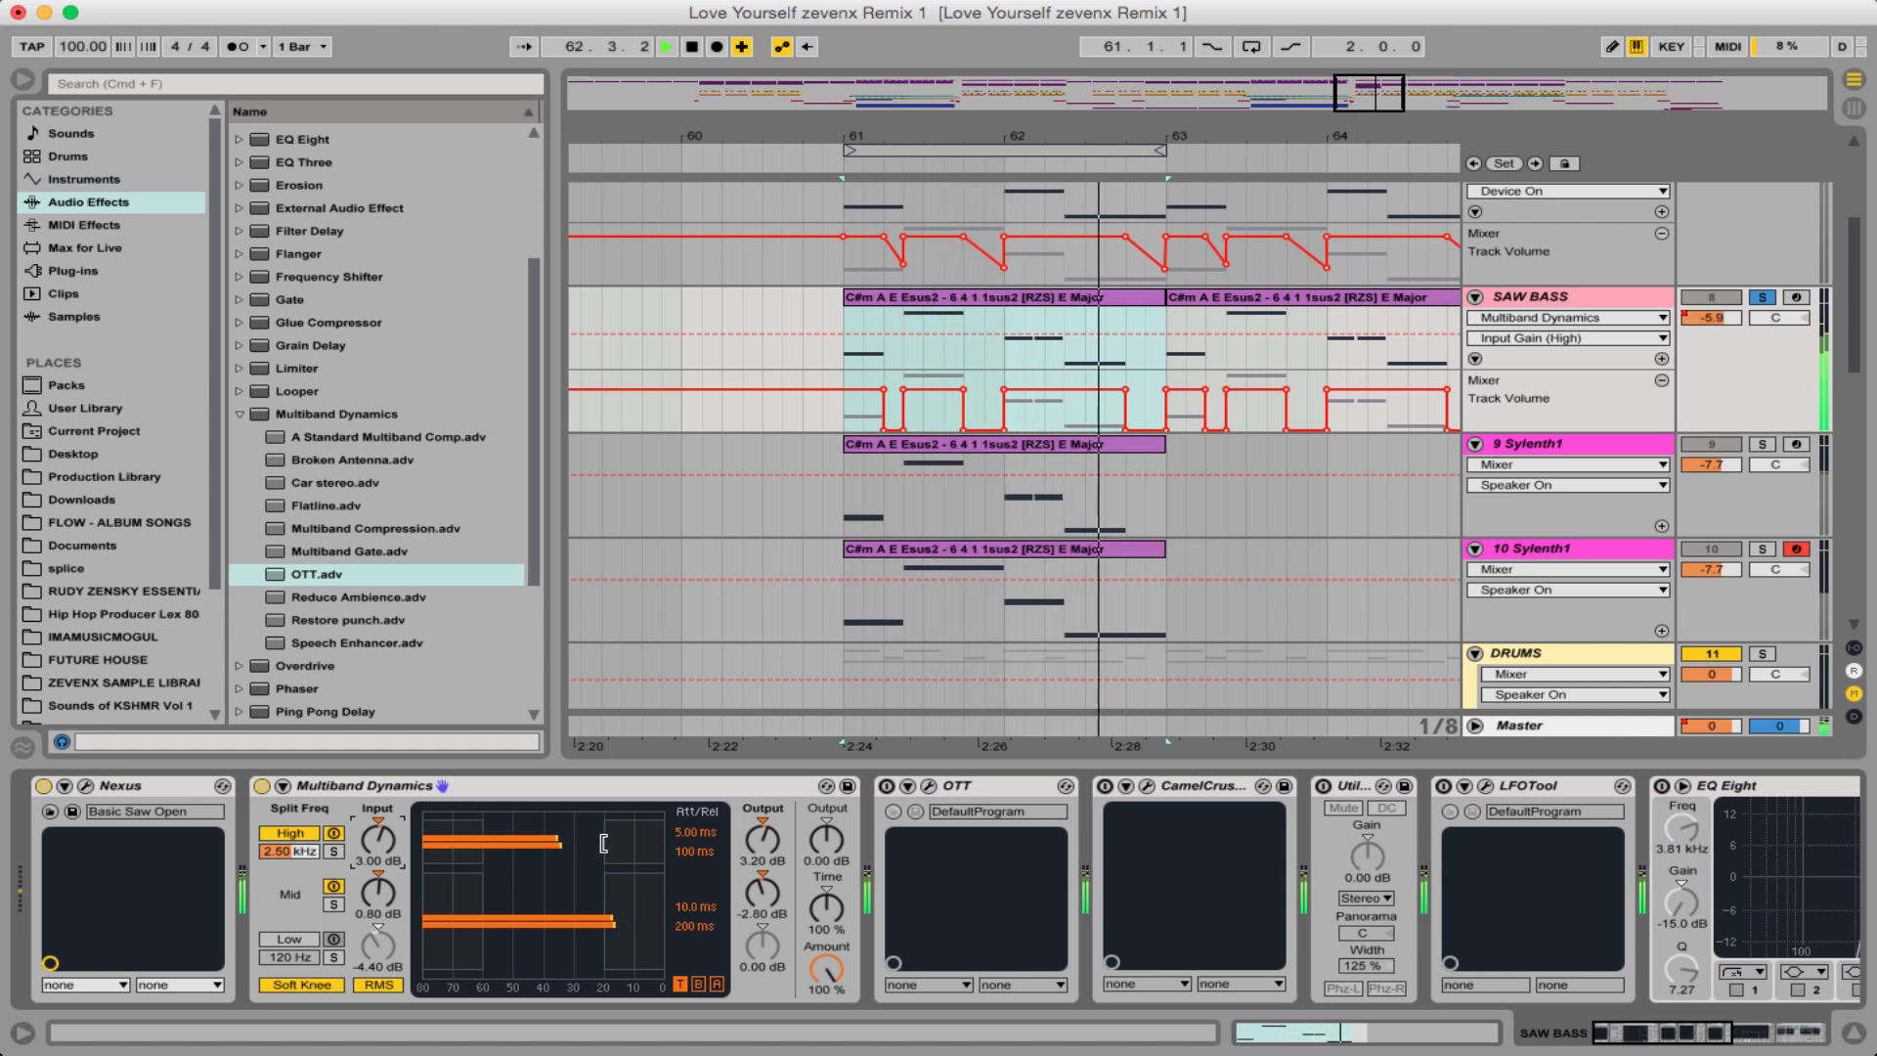
key(space)
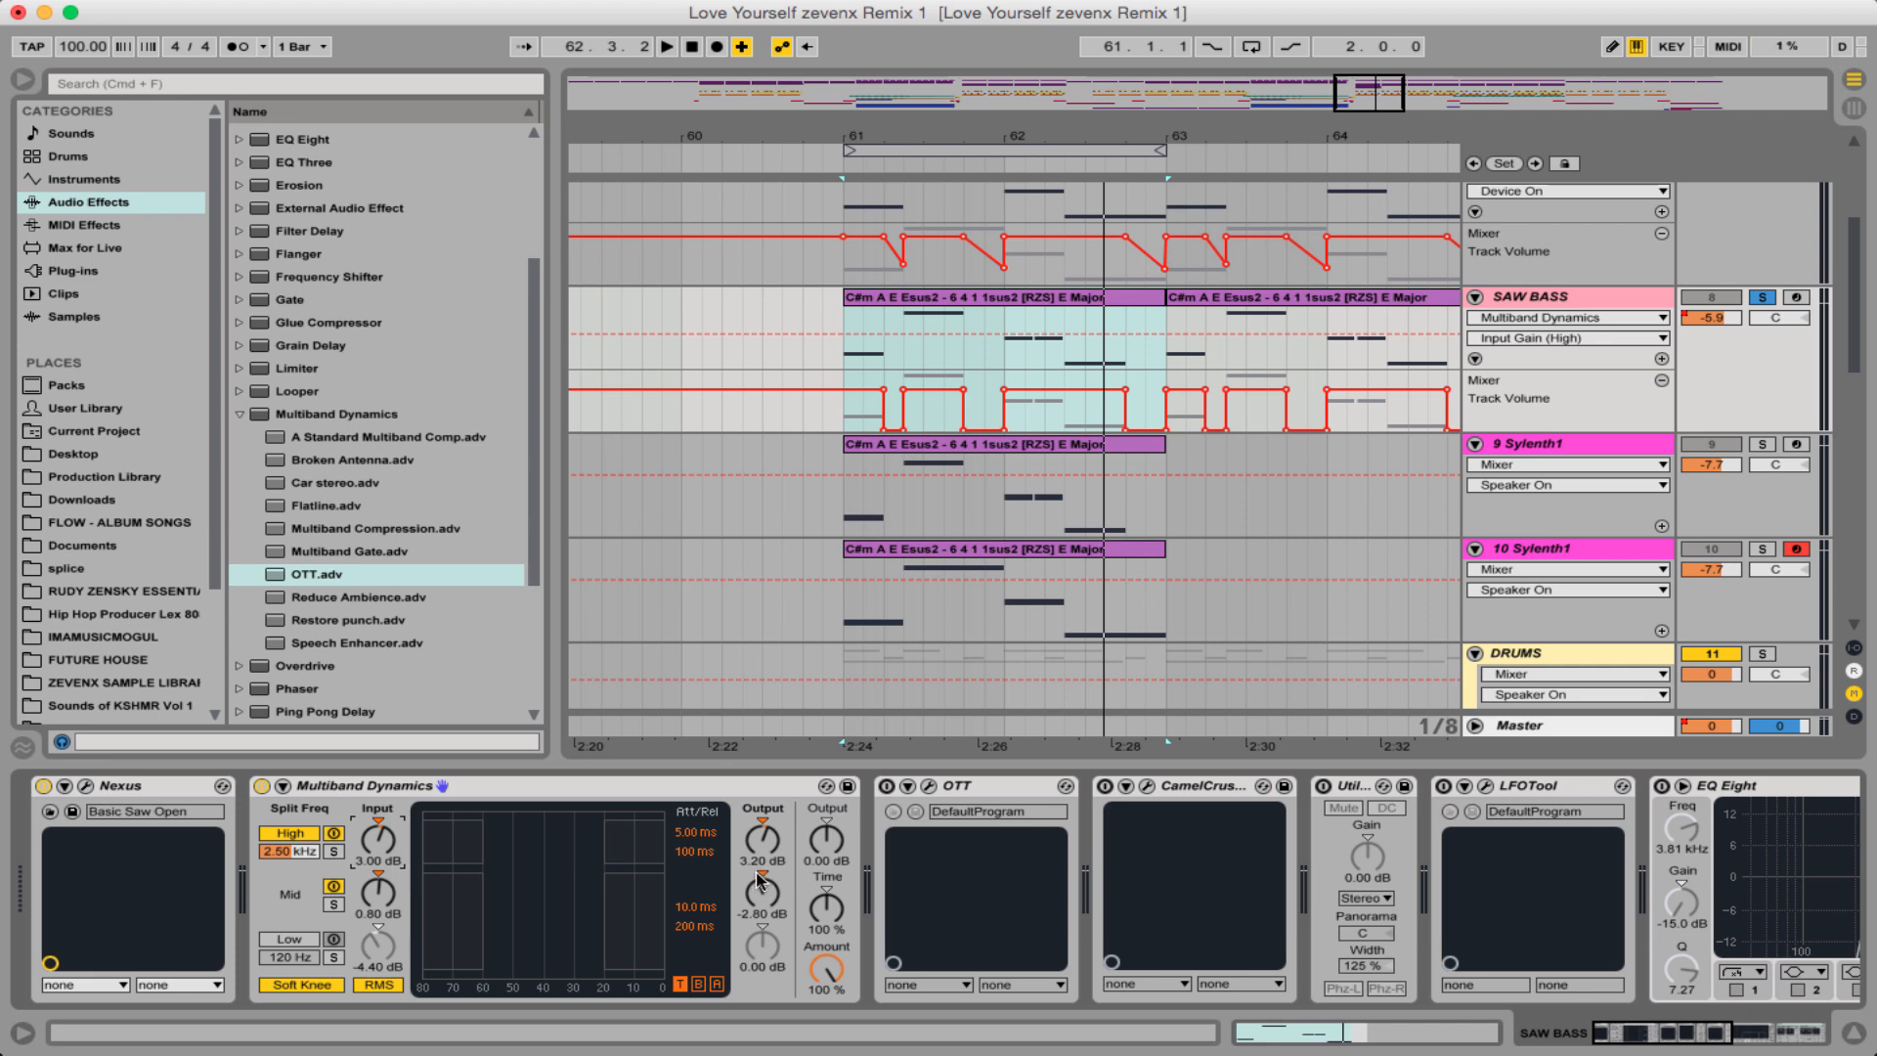
key(space)
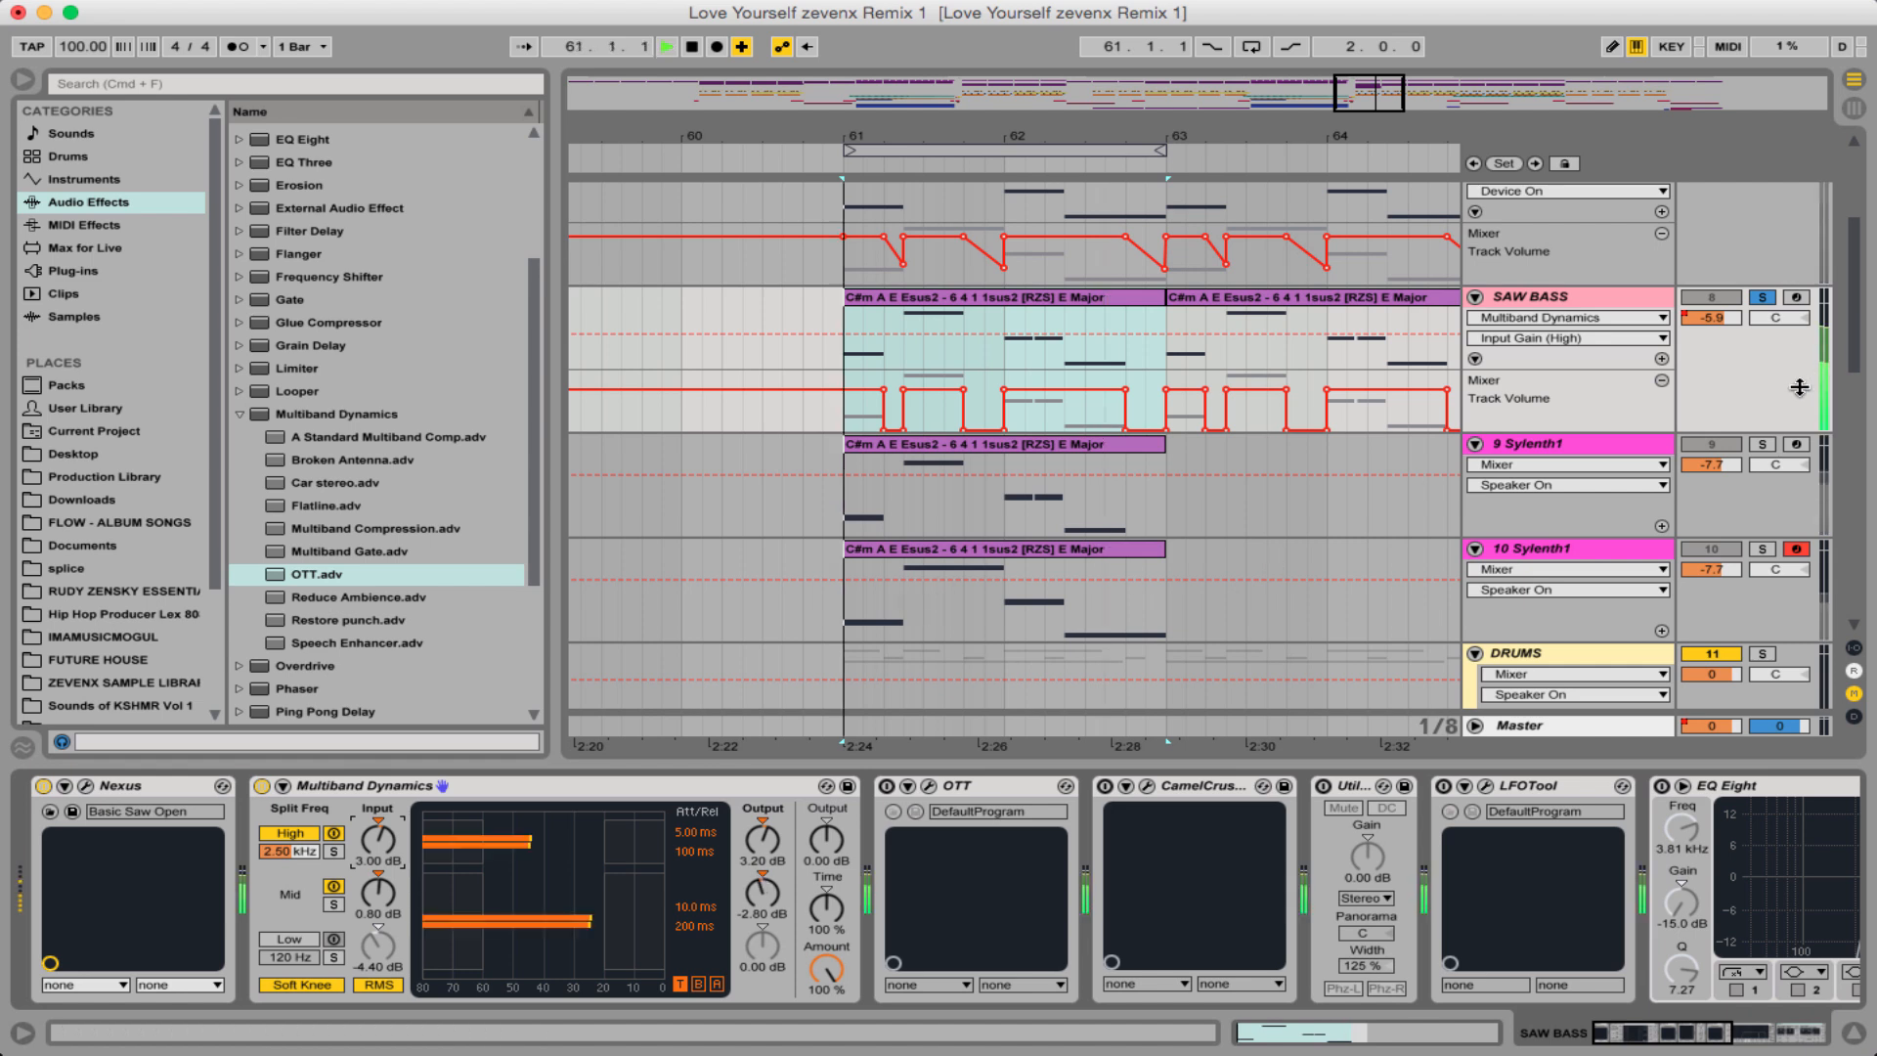
- Turn on the OTT device on SAW BASS, review its high-band gain in the plug-in editor during playback, and close the editor
click(886, 786)
click(976, 790)
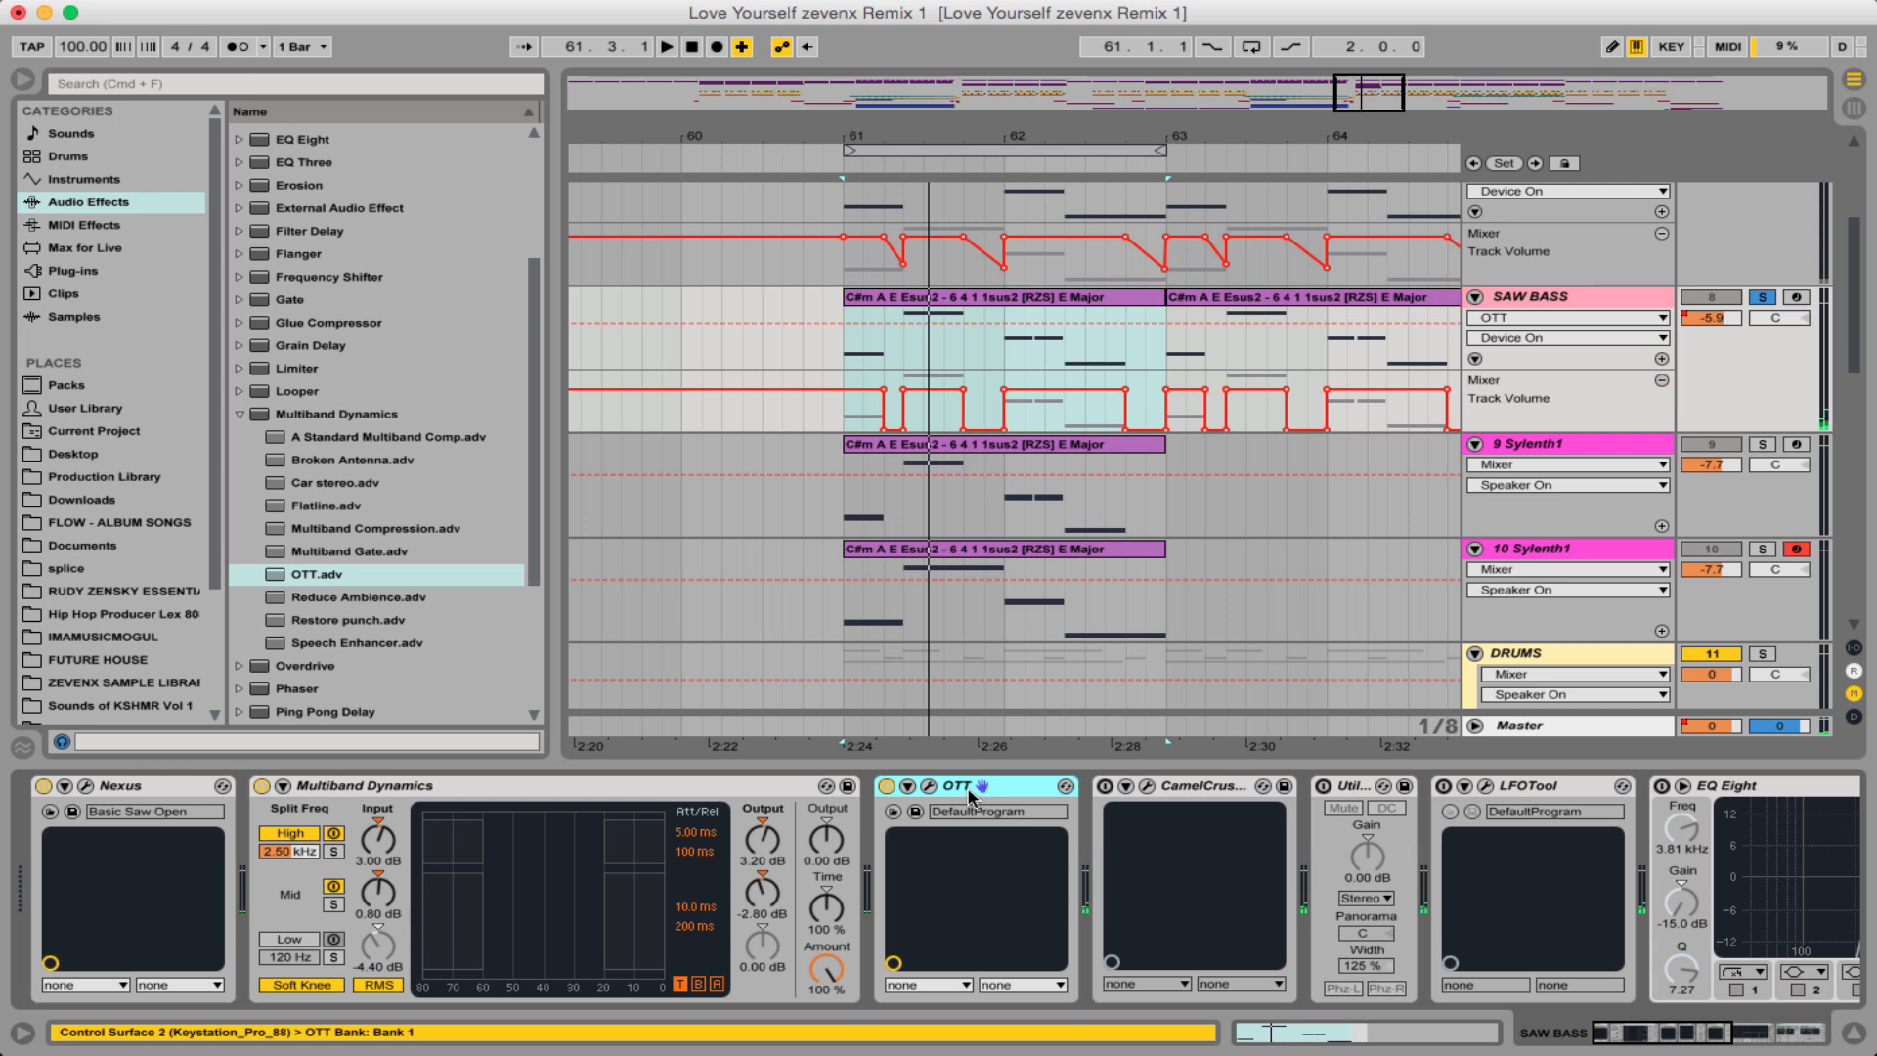
click(929, 787)
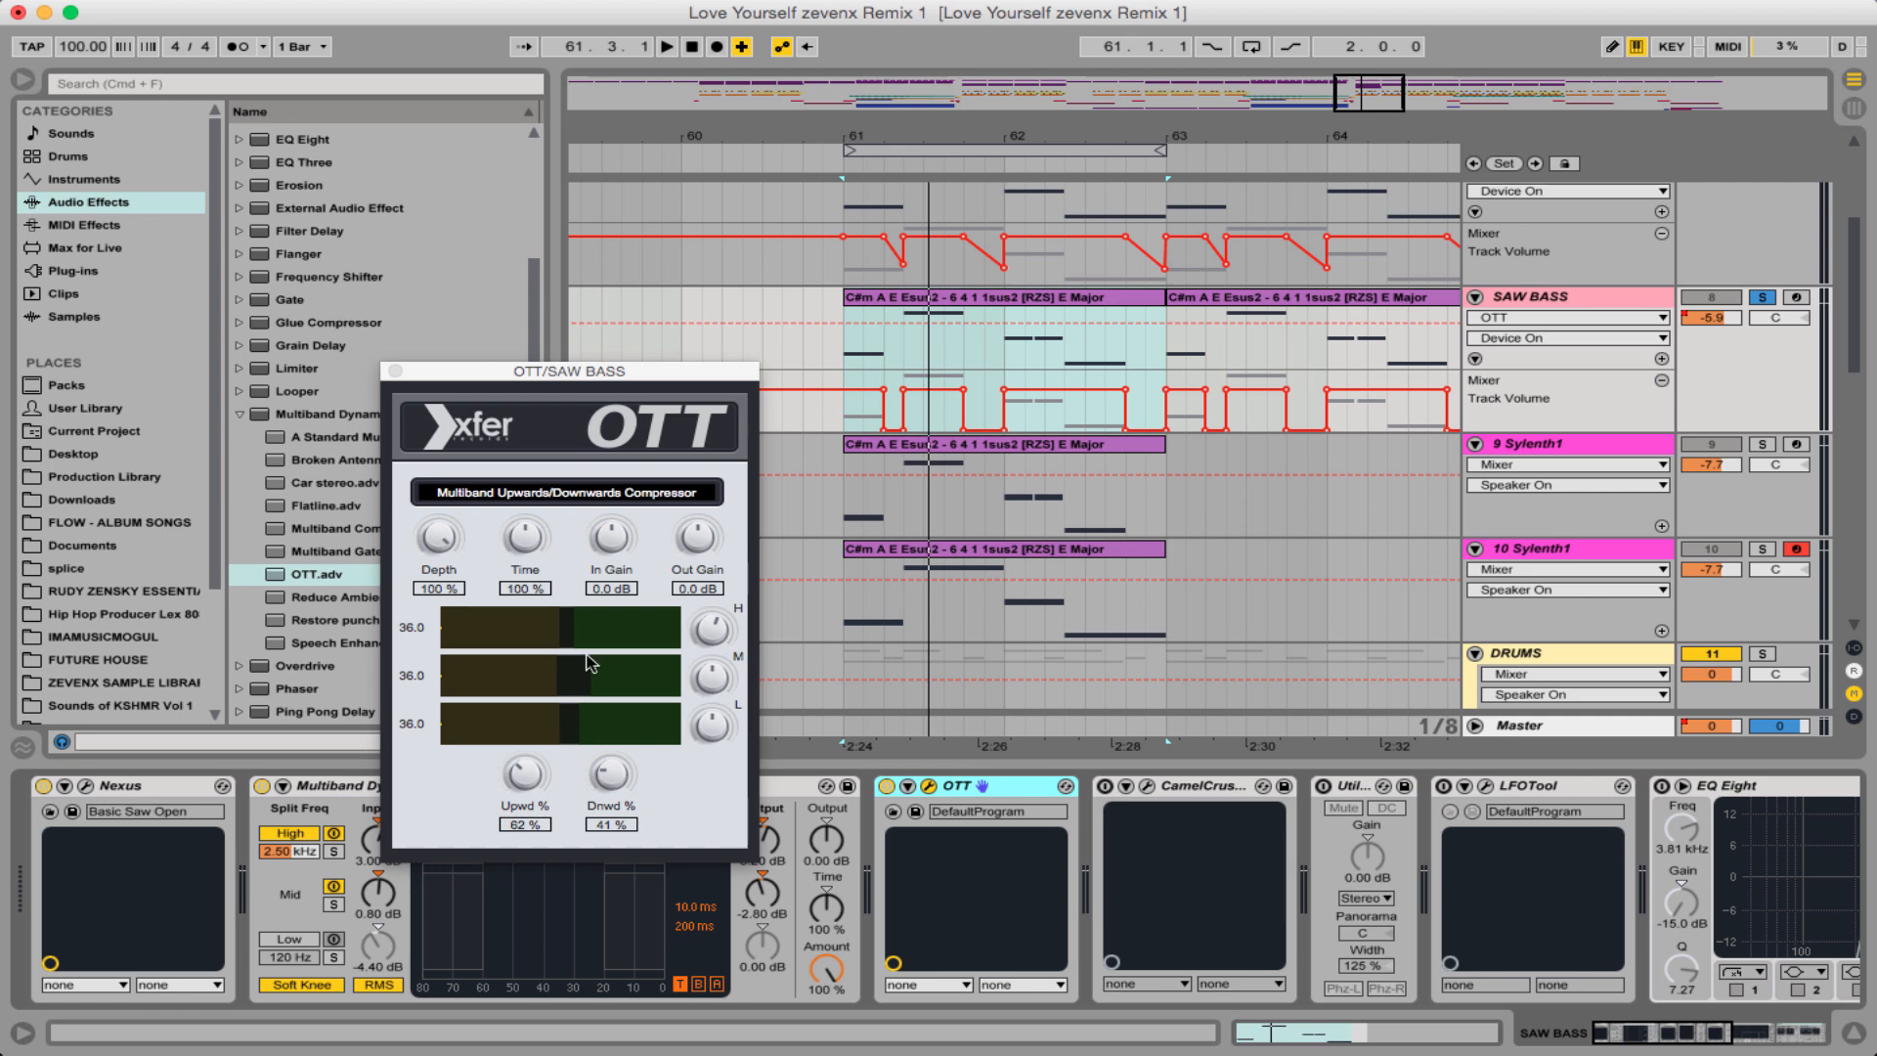
key(space)
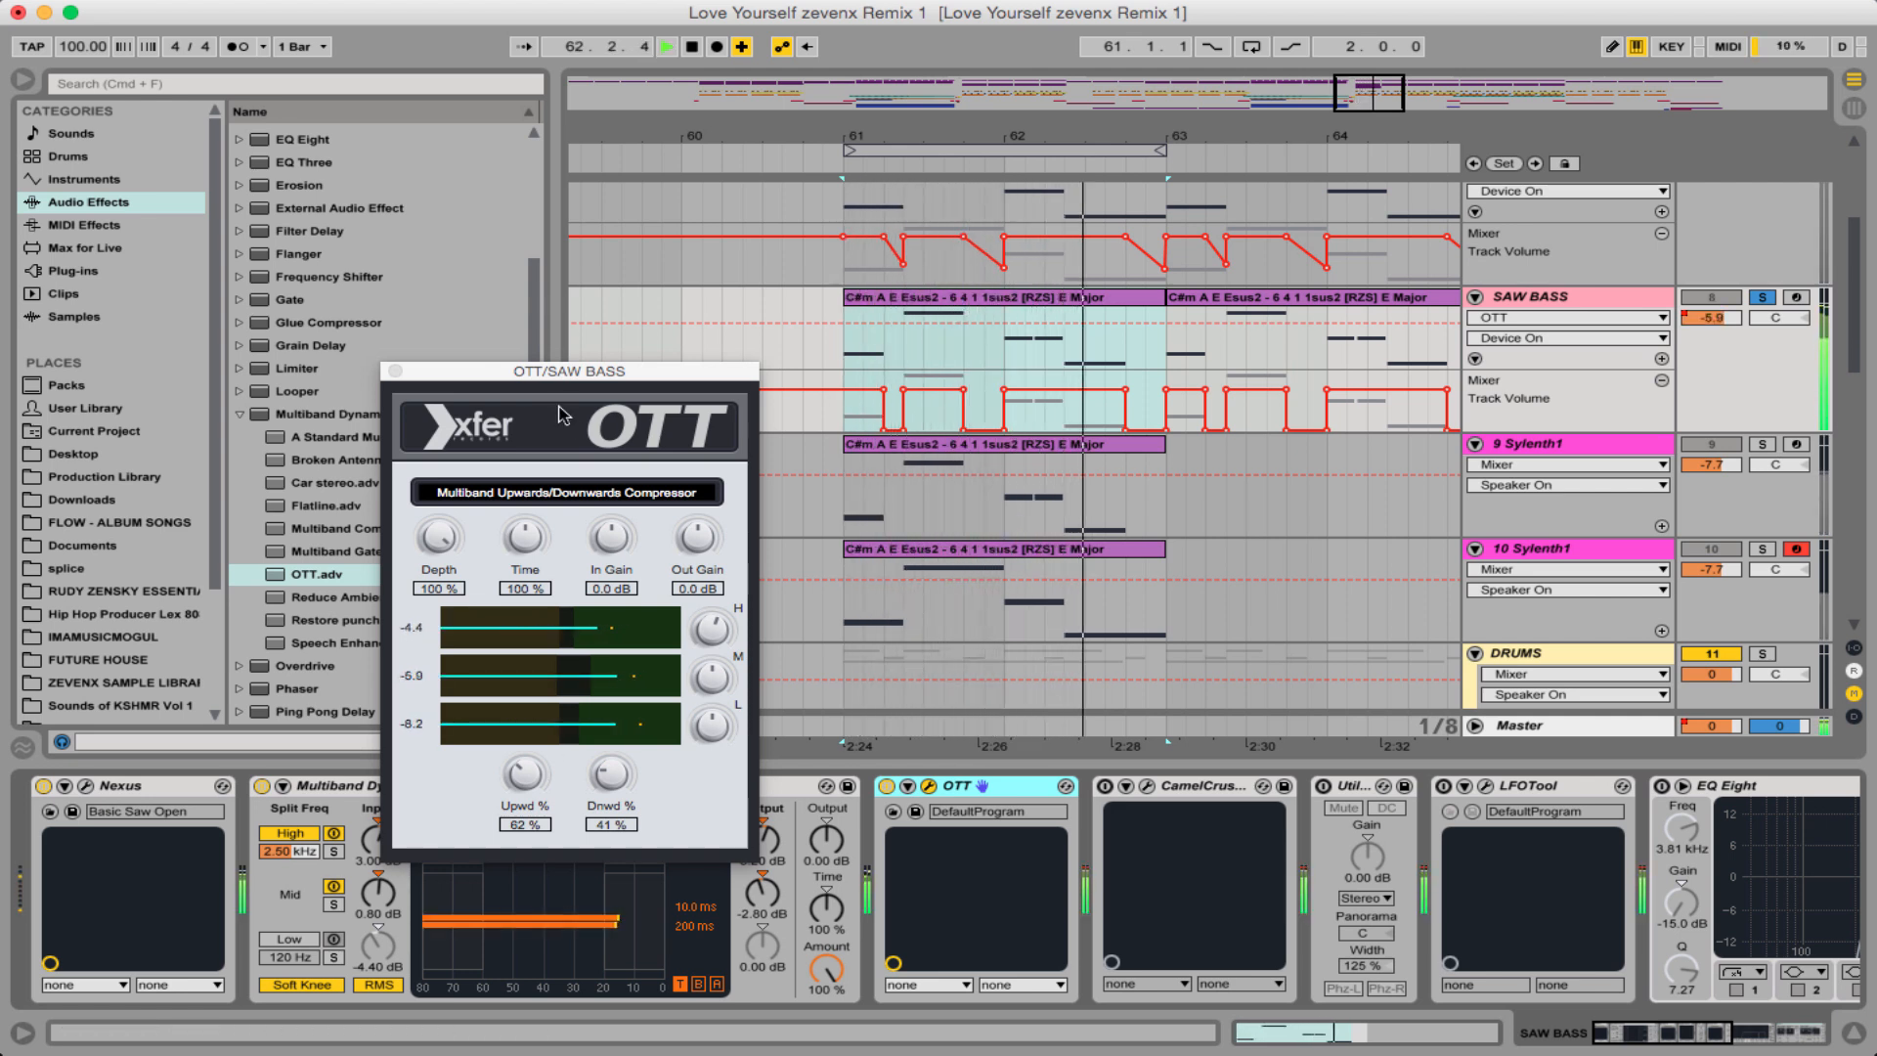
click(720, 627)
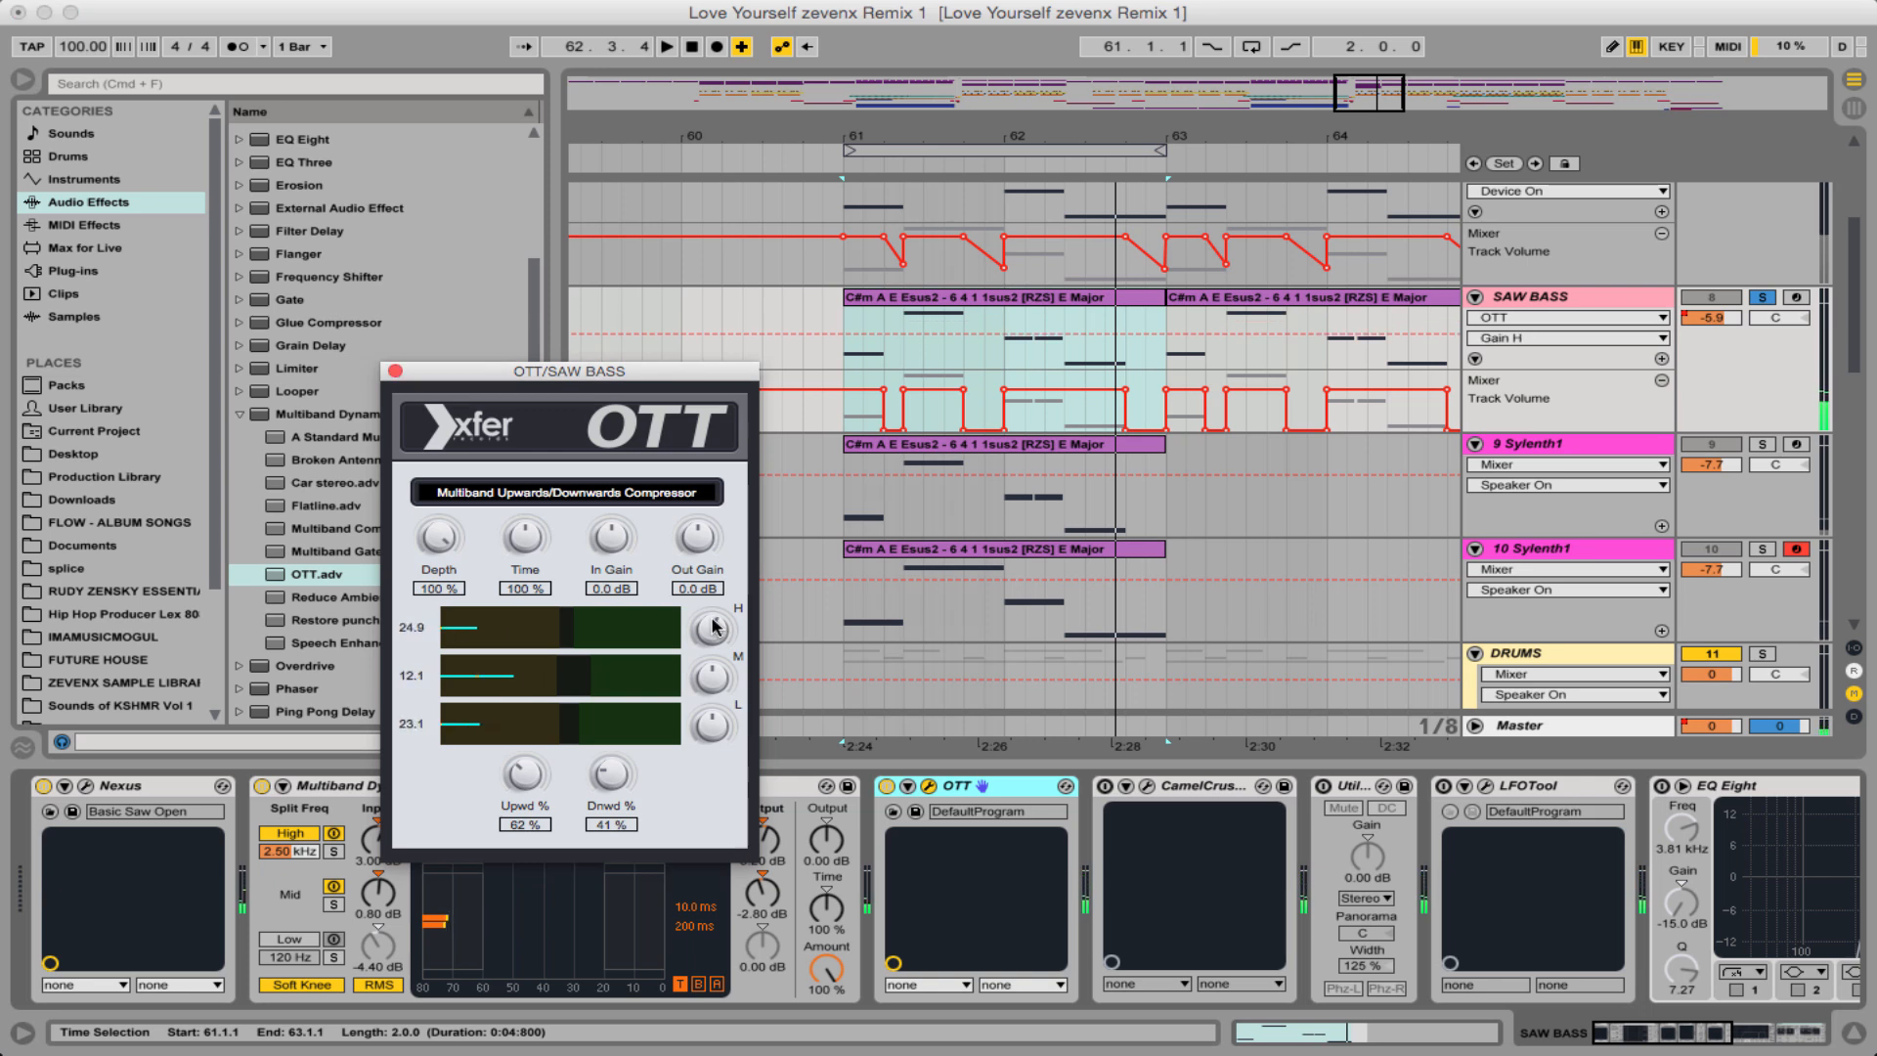
click(395, 370)
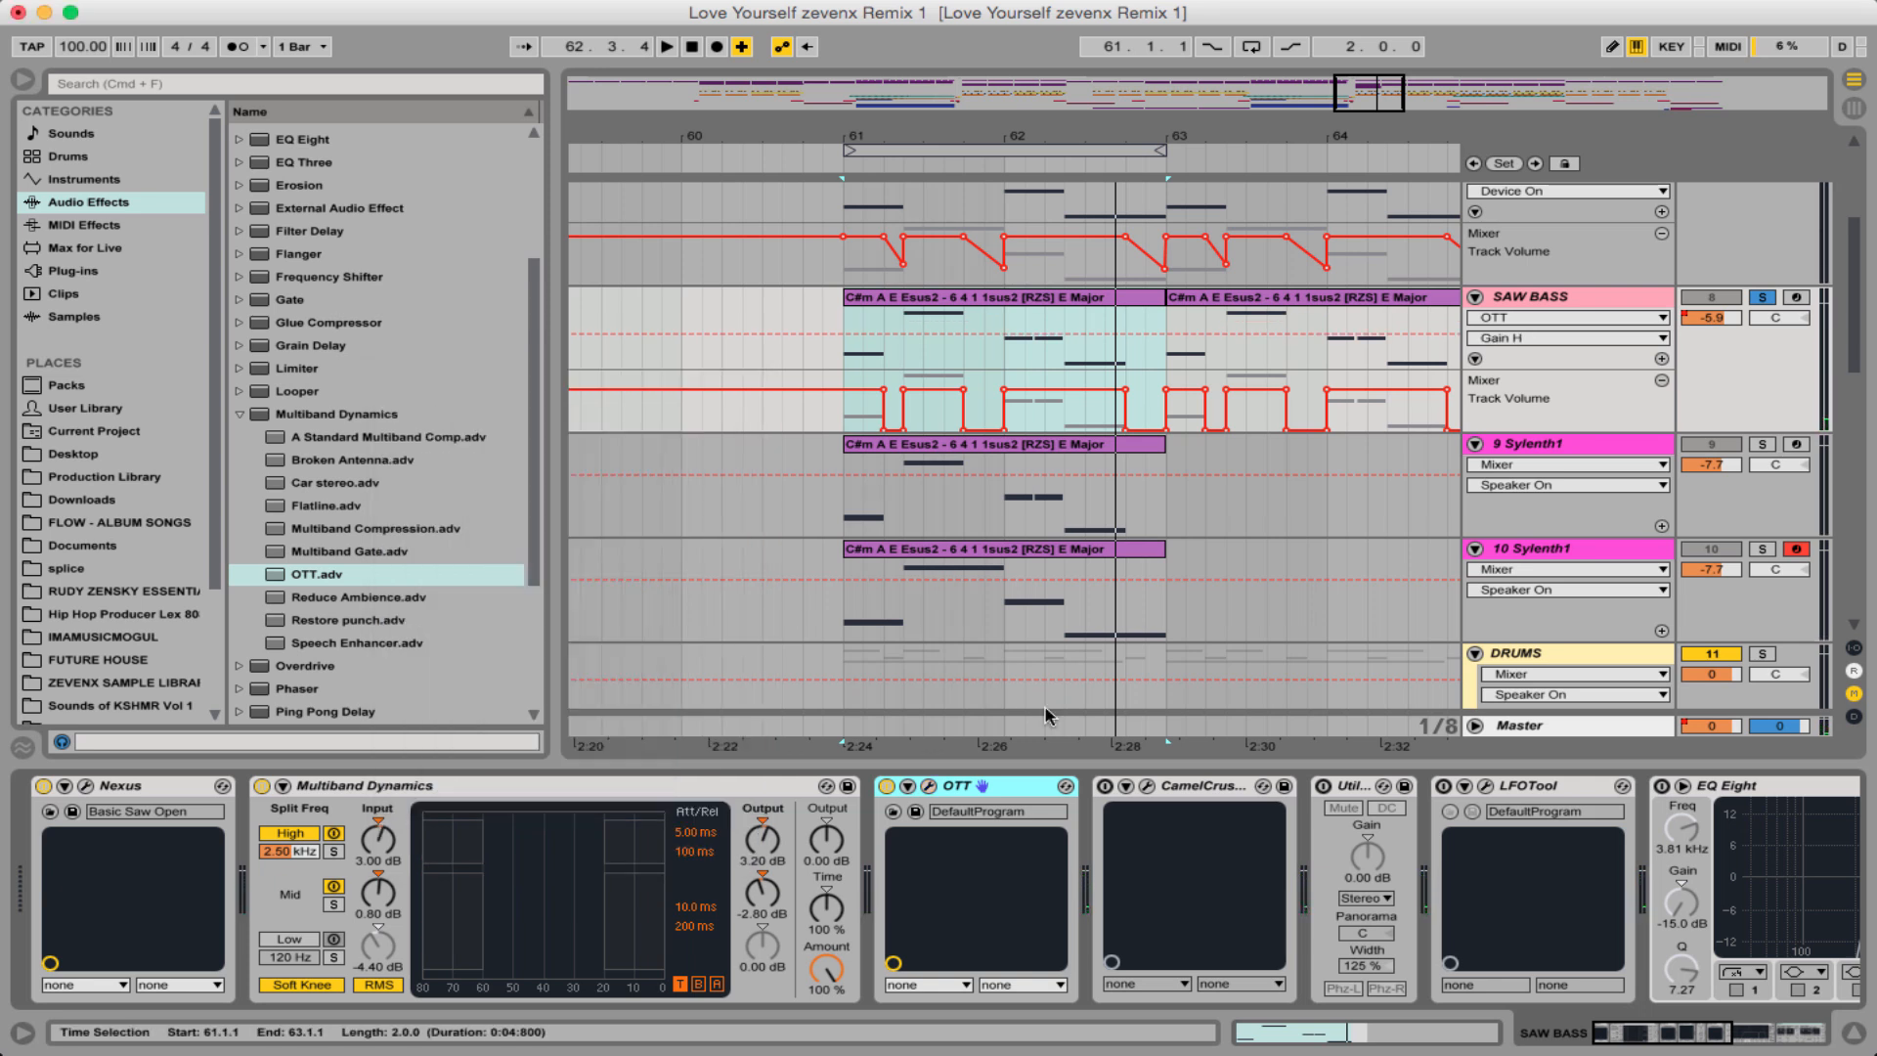
- Turn on CamelCrusher on SAW BASS, audition it with its editor open, and close the editor
click(1106, 788)
click(1147, 786)
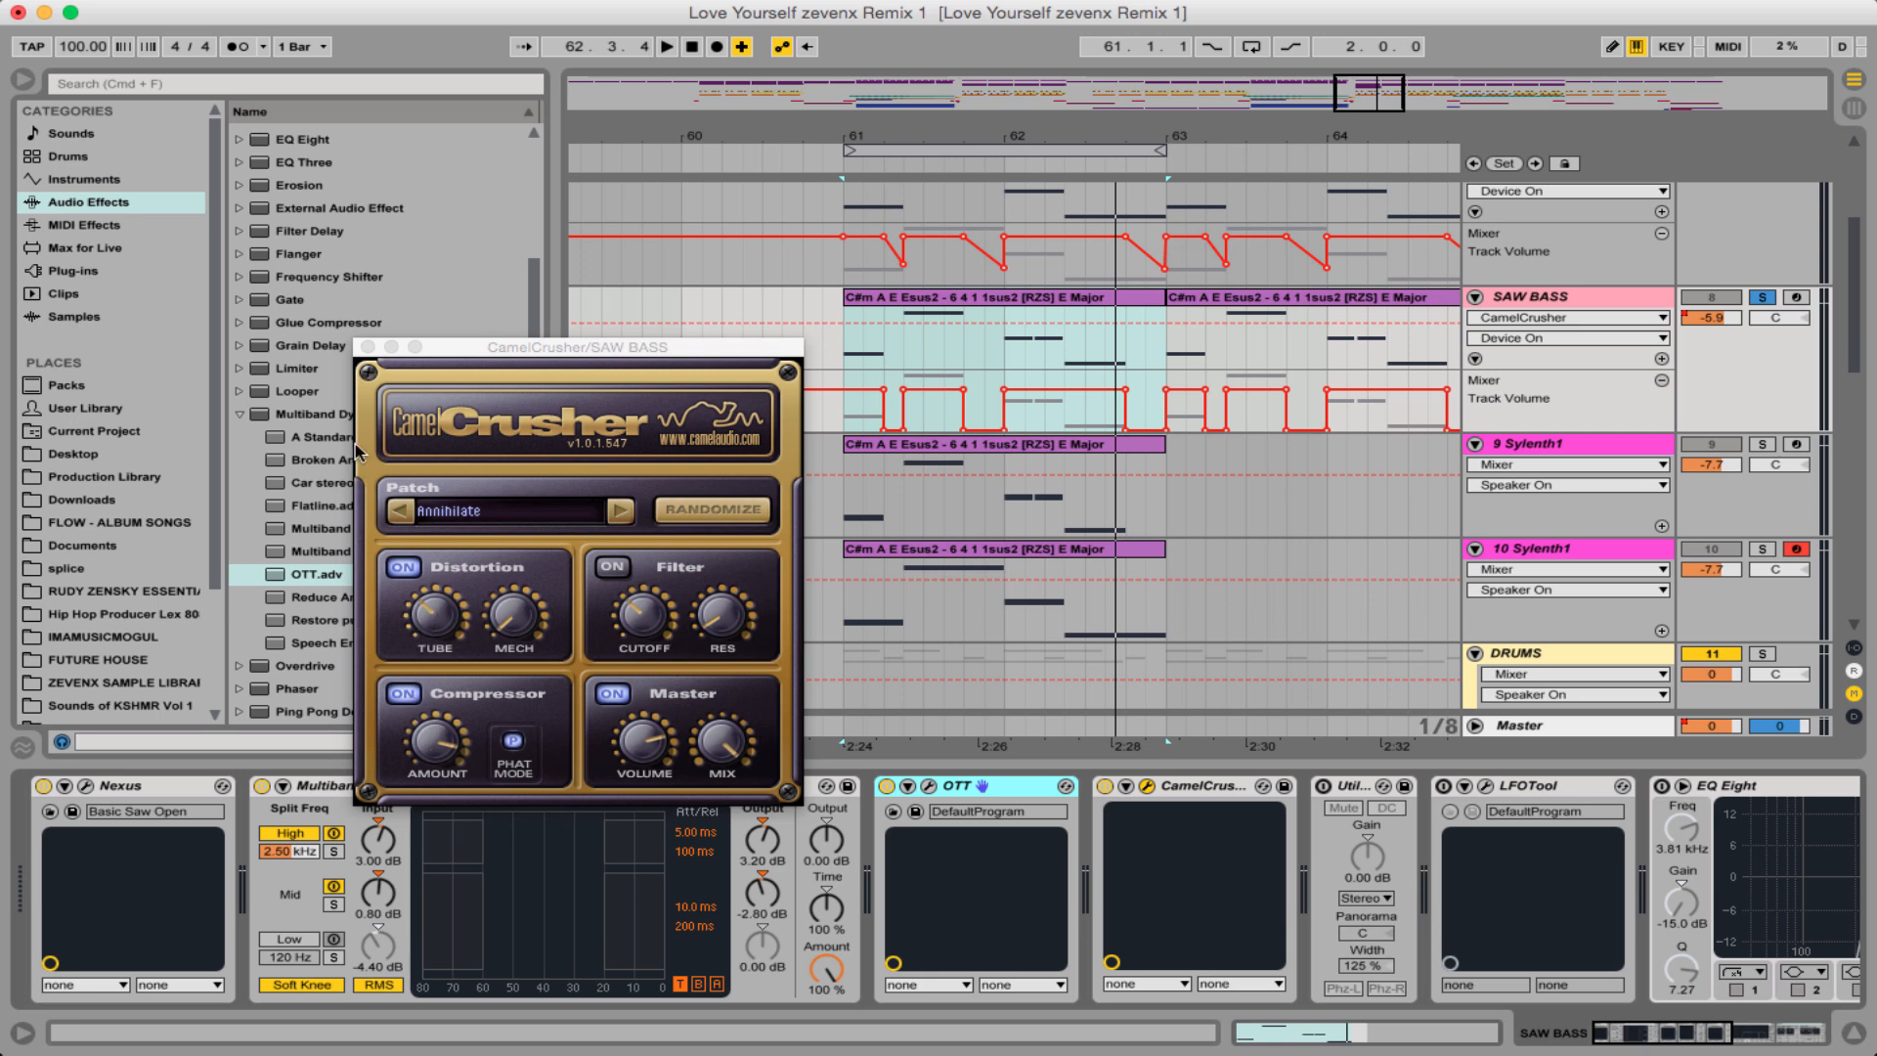
key(space)
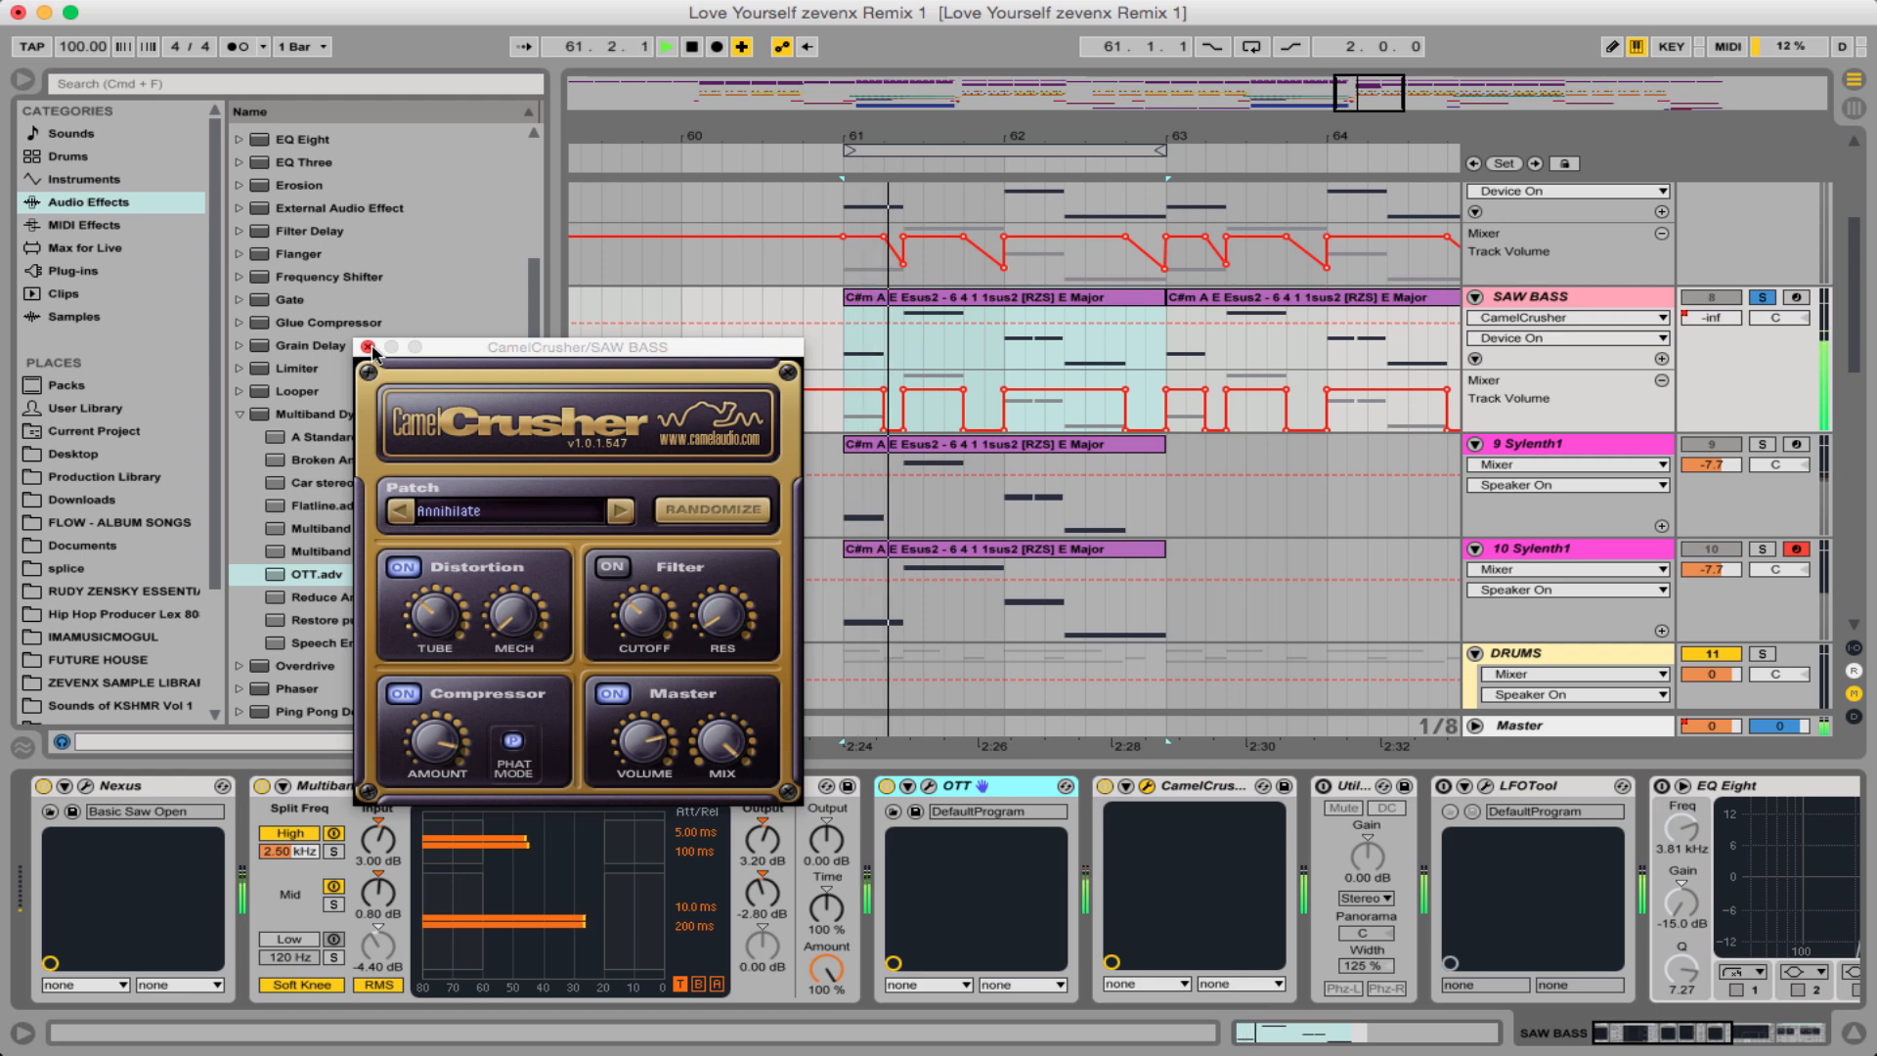
key(space)
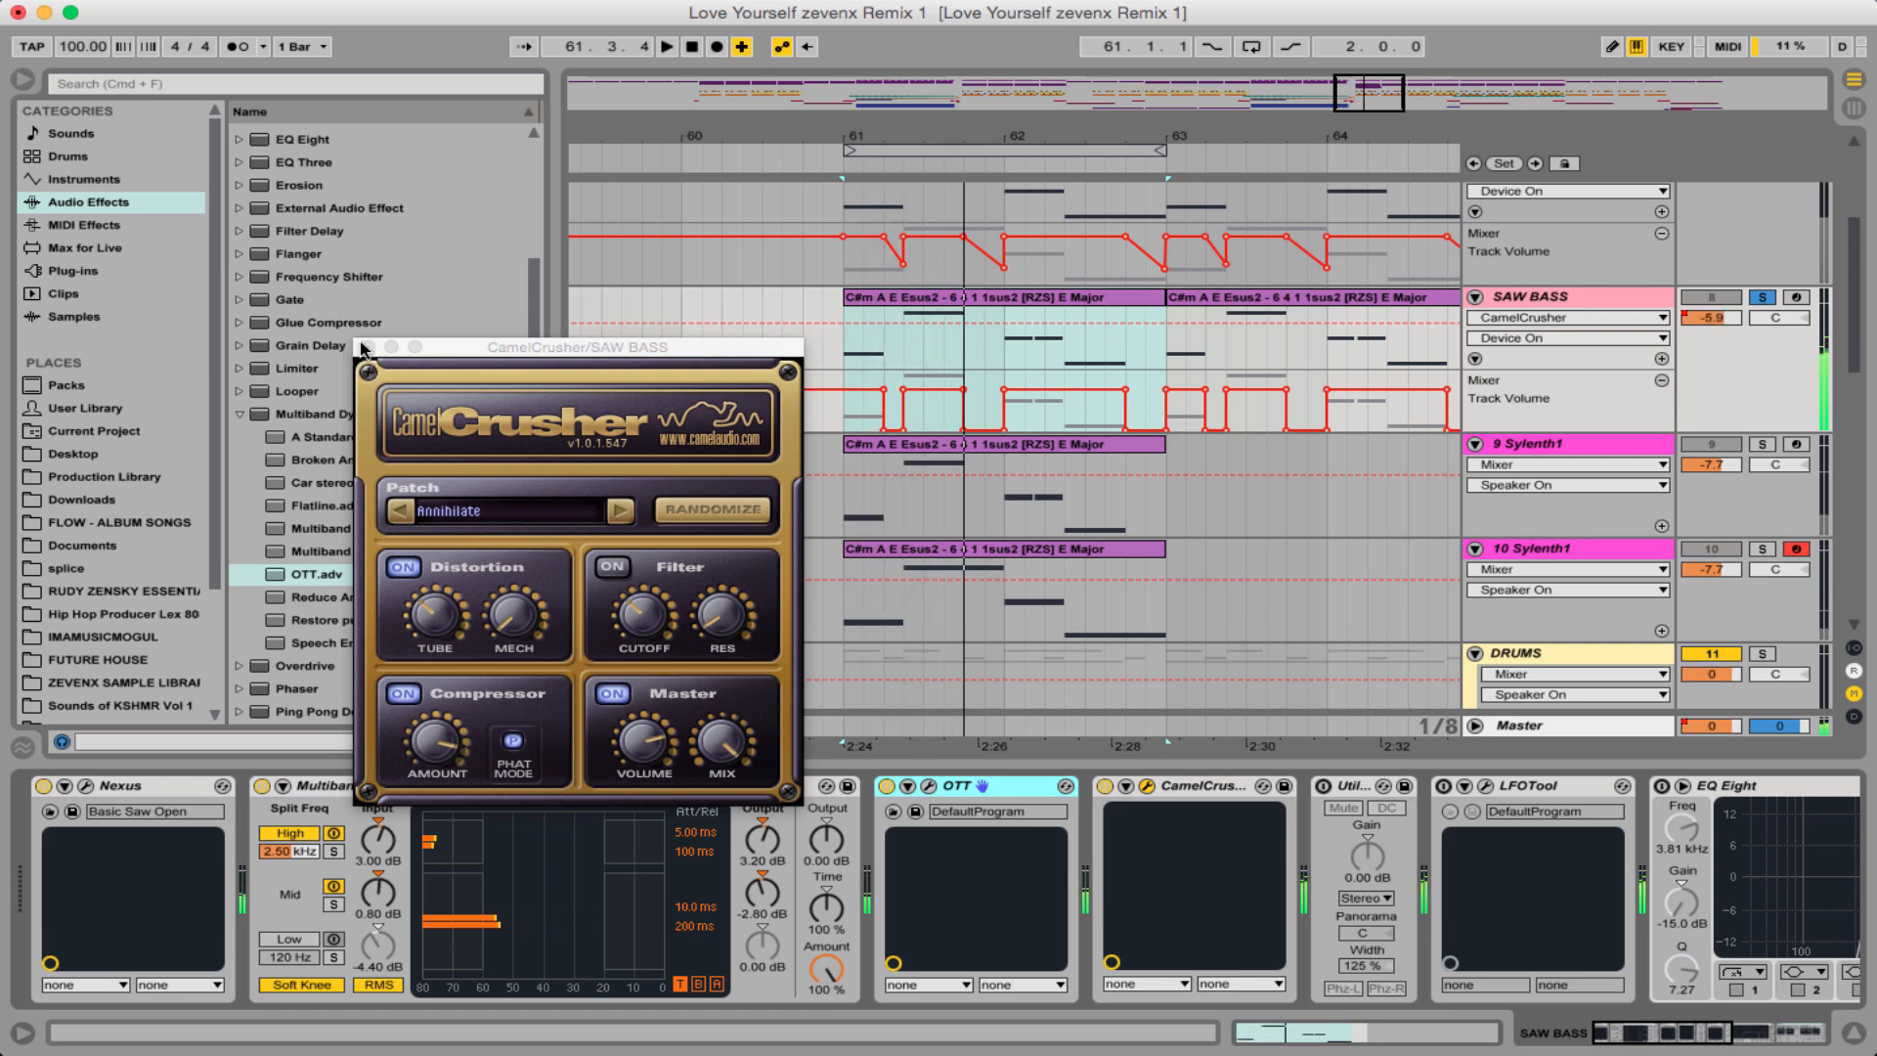
click(368, 347)
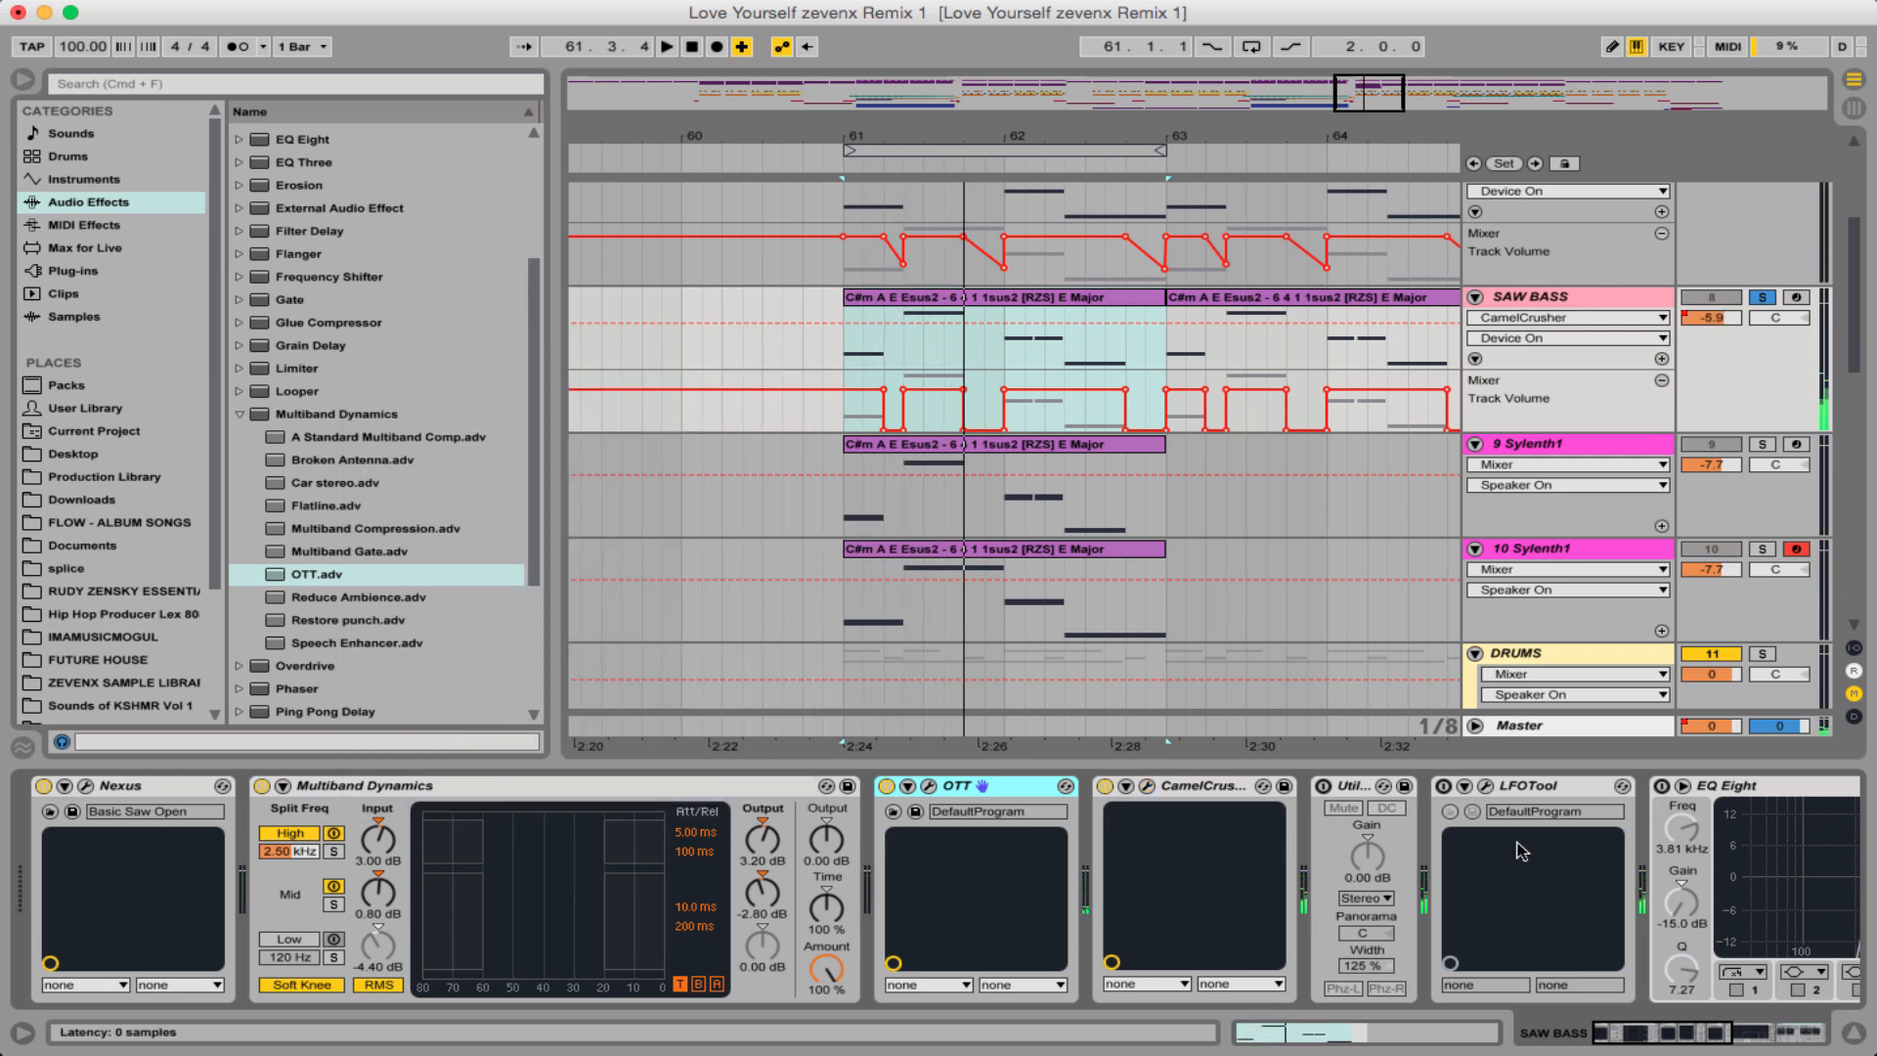
- Turn on the Utility device on SAW BASS and play the section from bar 61 to hear its stereo width
click(1324, 788)
scroll(1350, 936, right, 5)
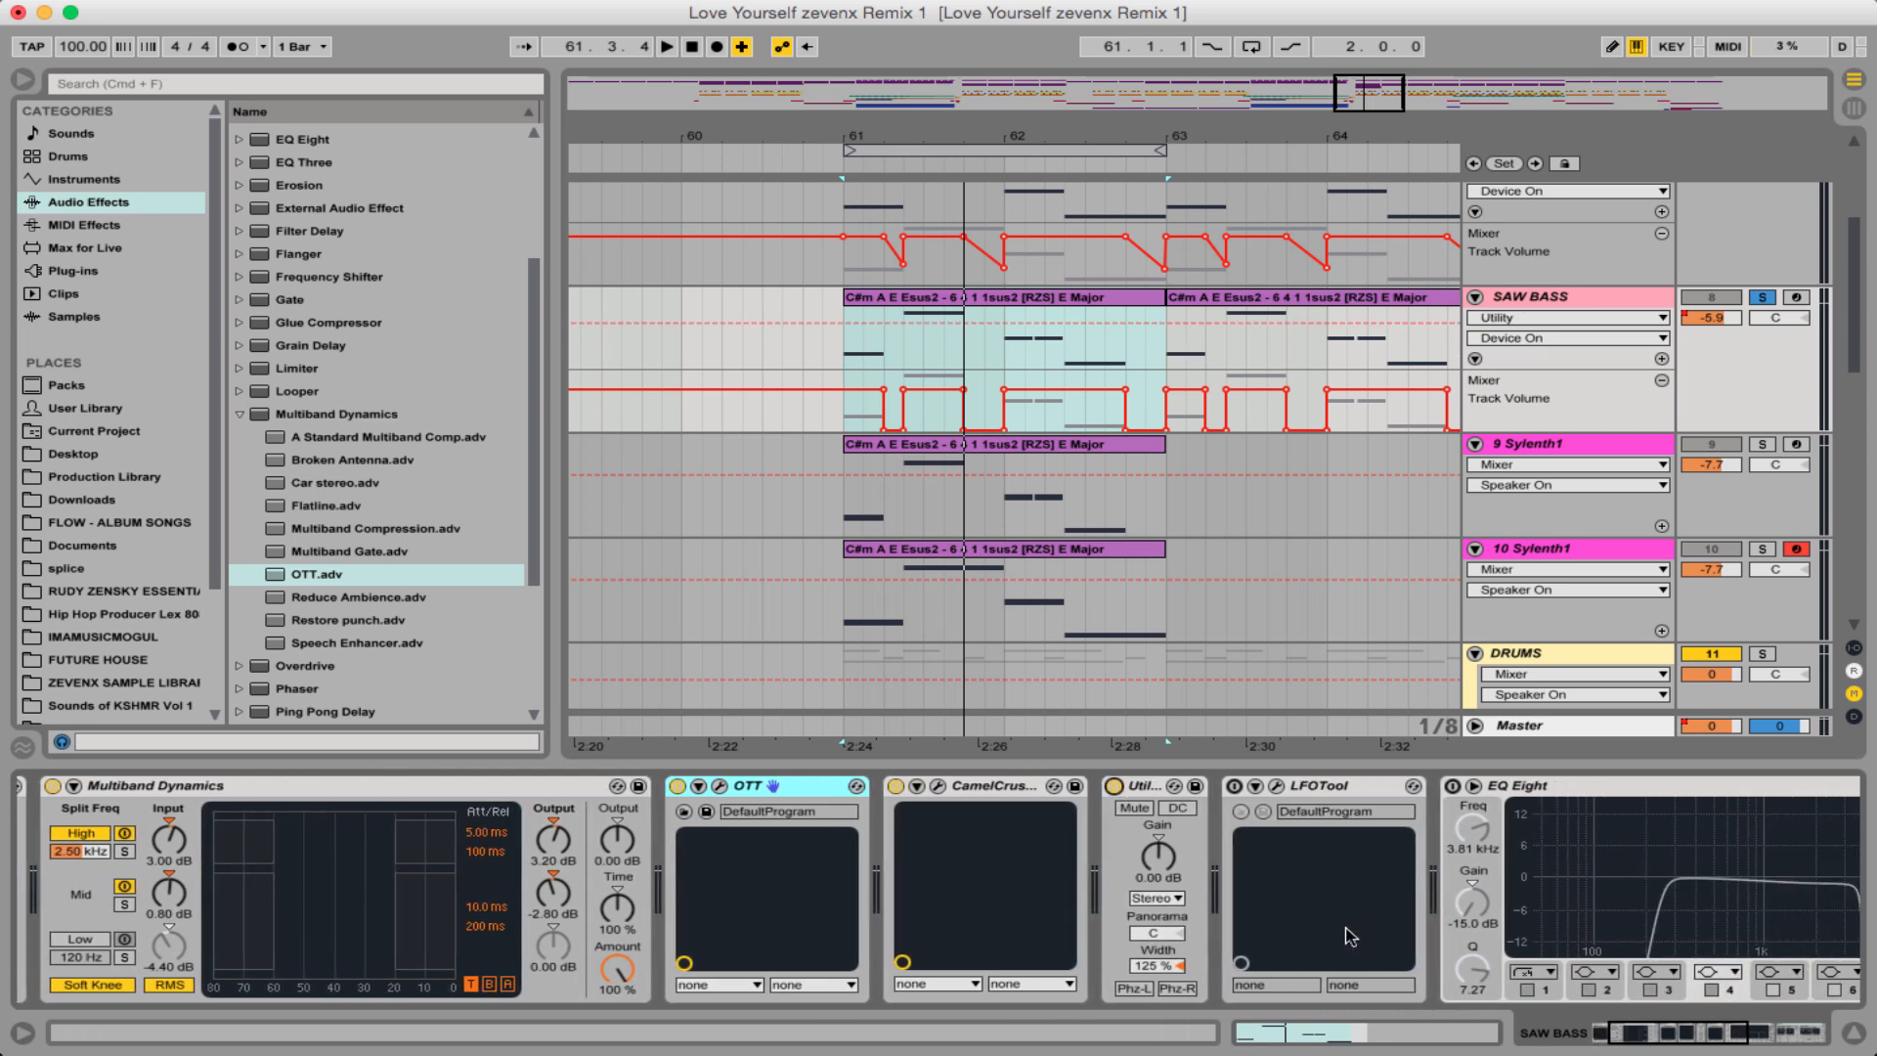
scroll(1350, 936, right, 1)
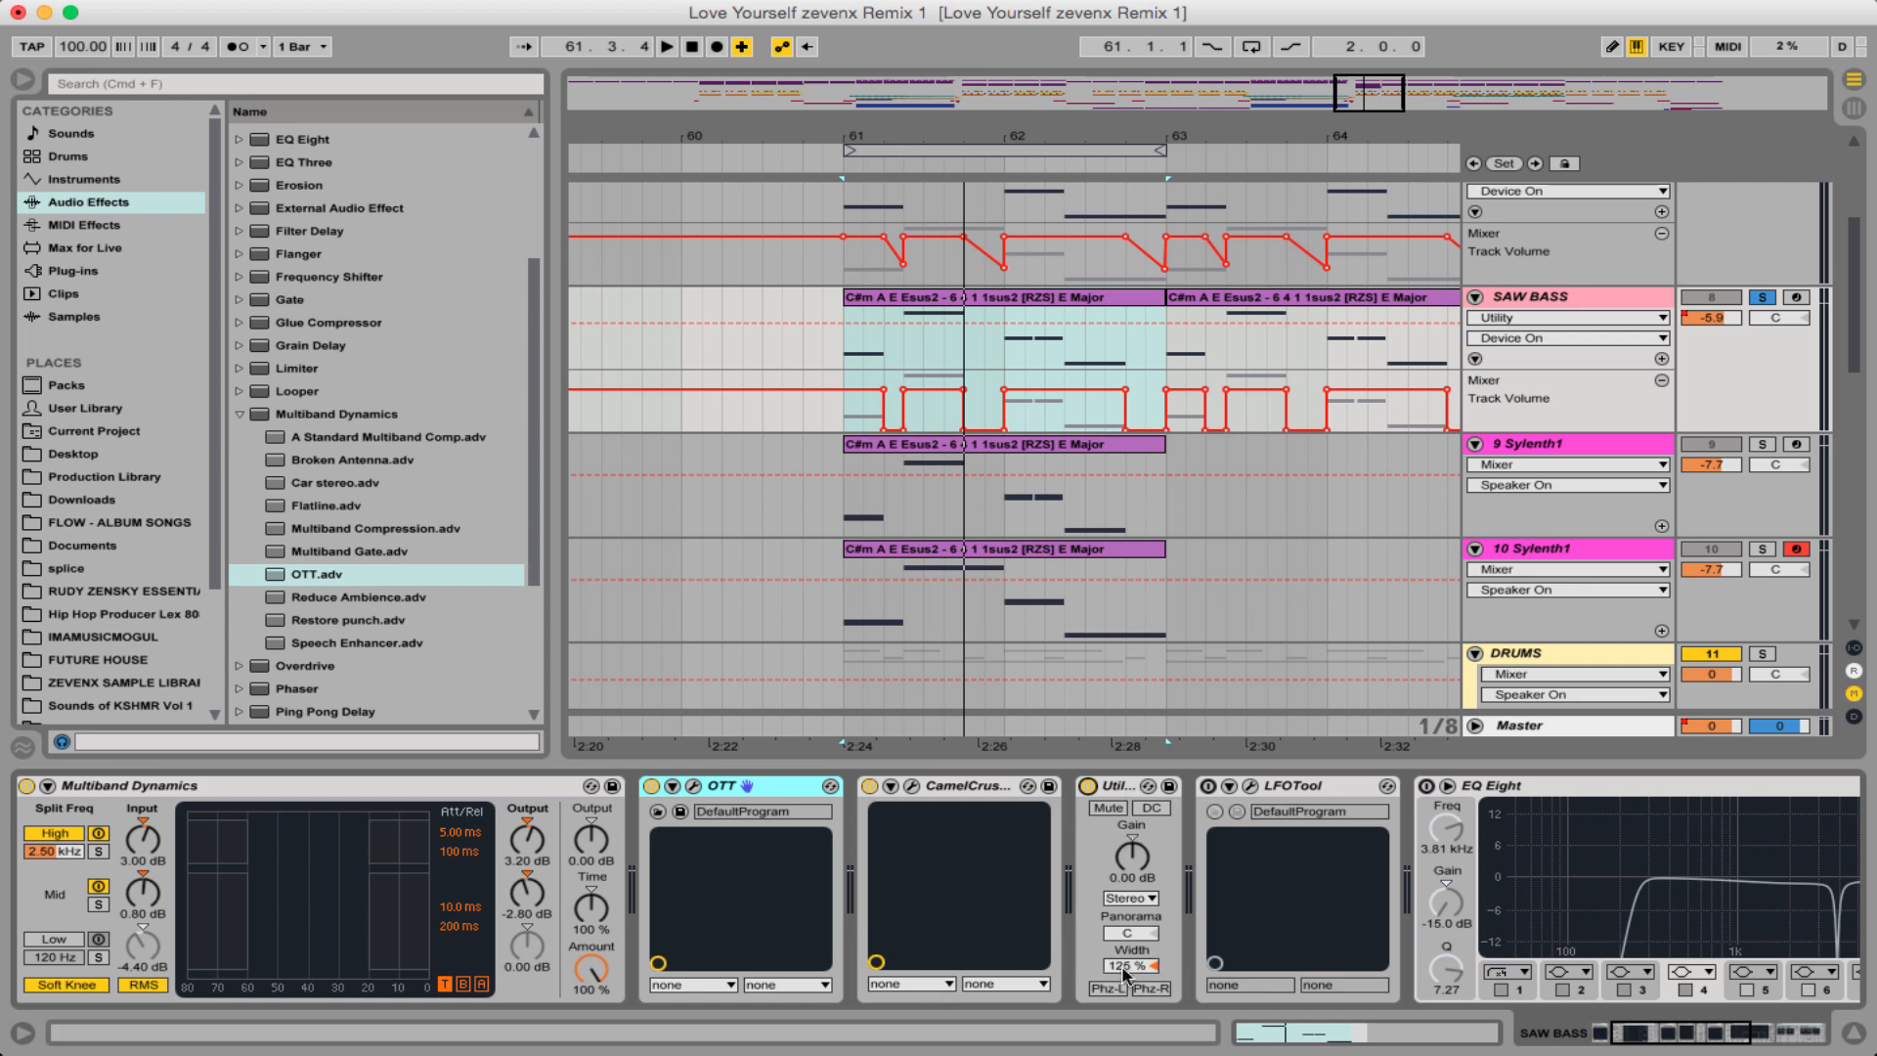
key(space)
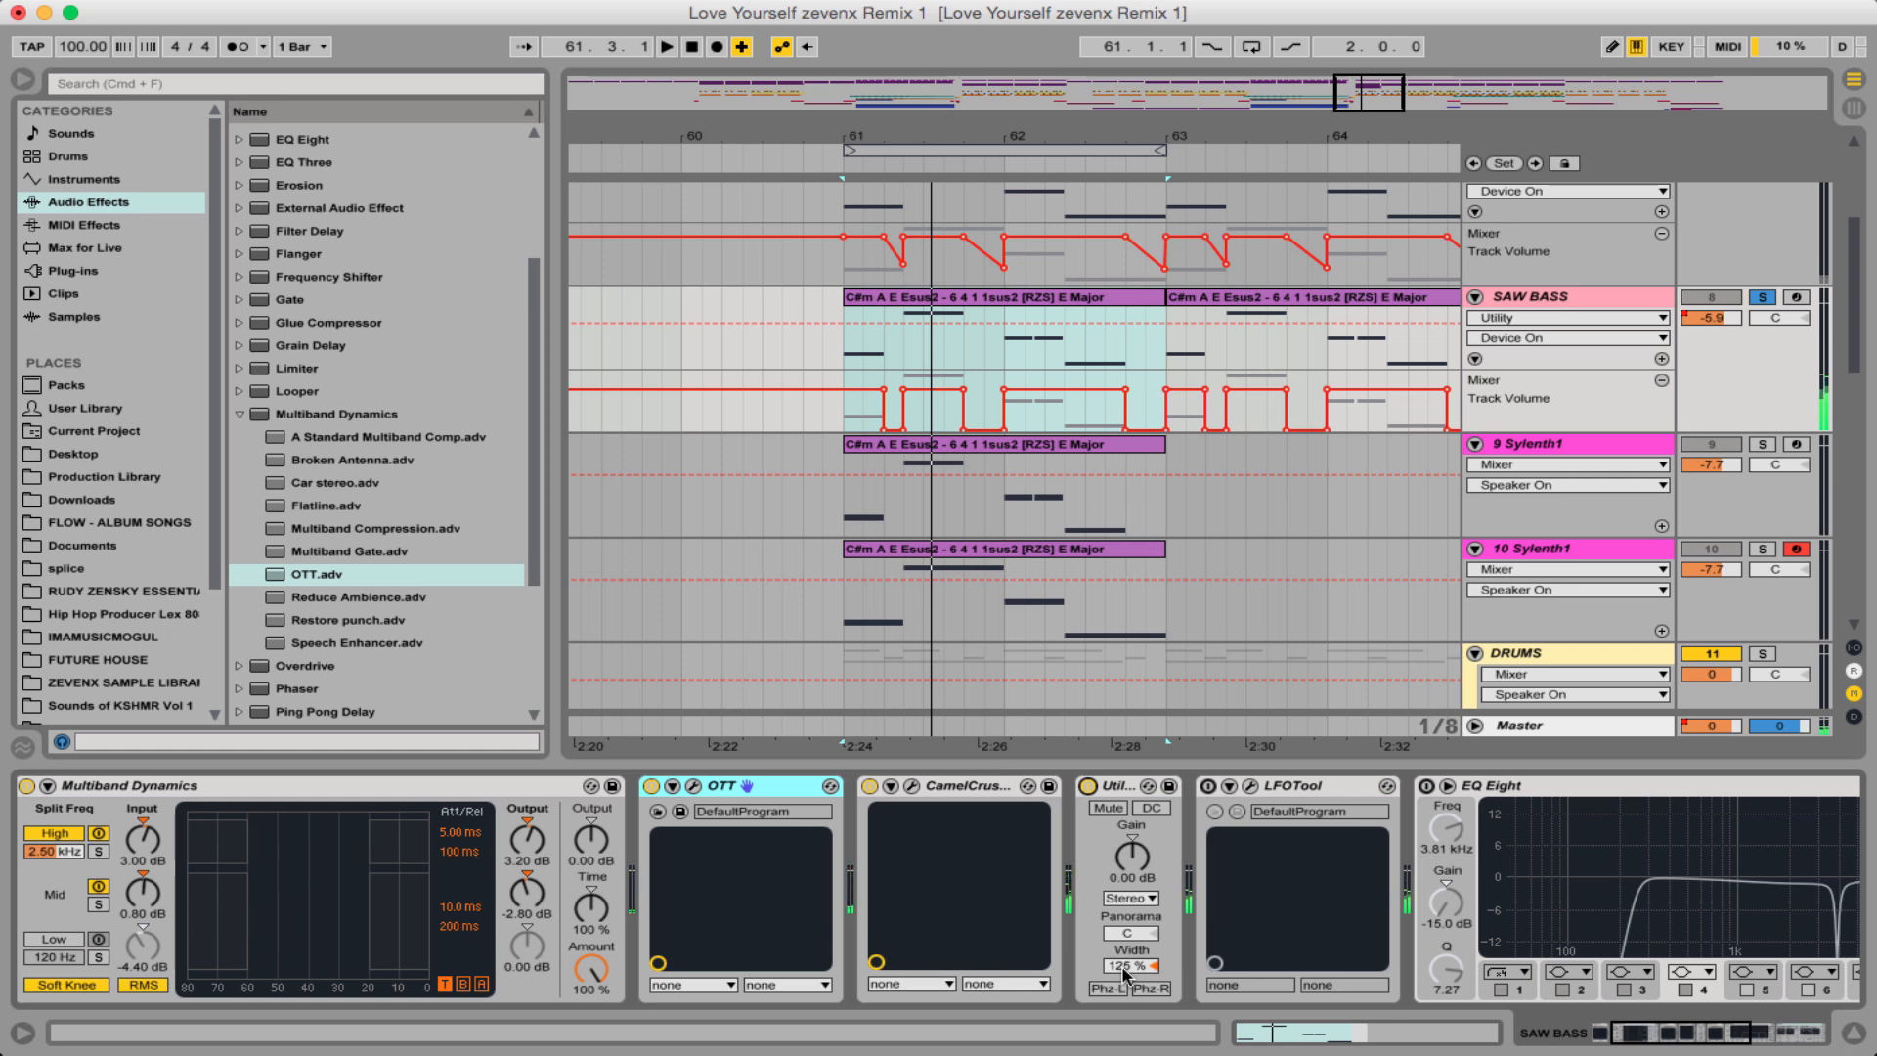
- Turn on LFOTool on SAW BASS, audition its volume shape with the editor open, and close the editor
scroll(1201, 889, right, 5)
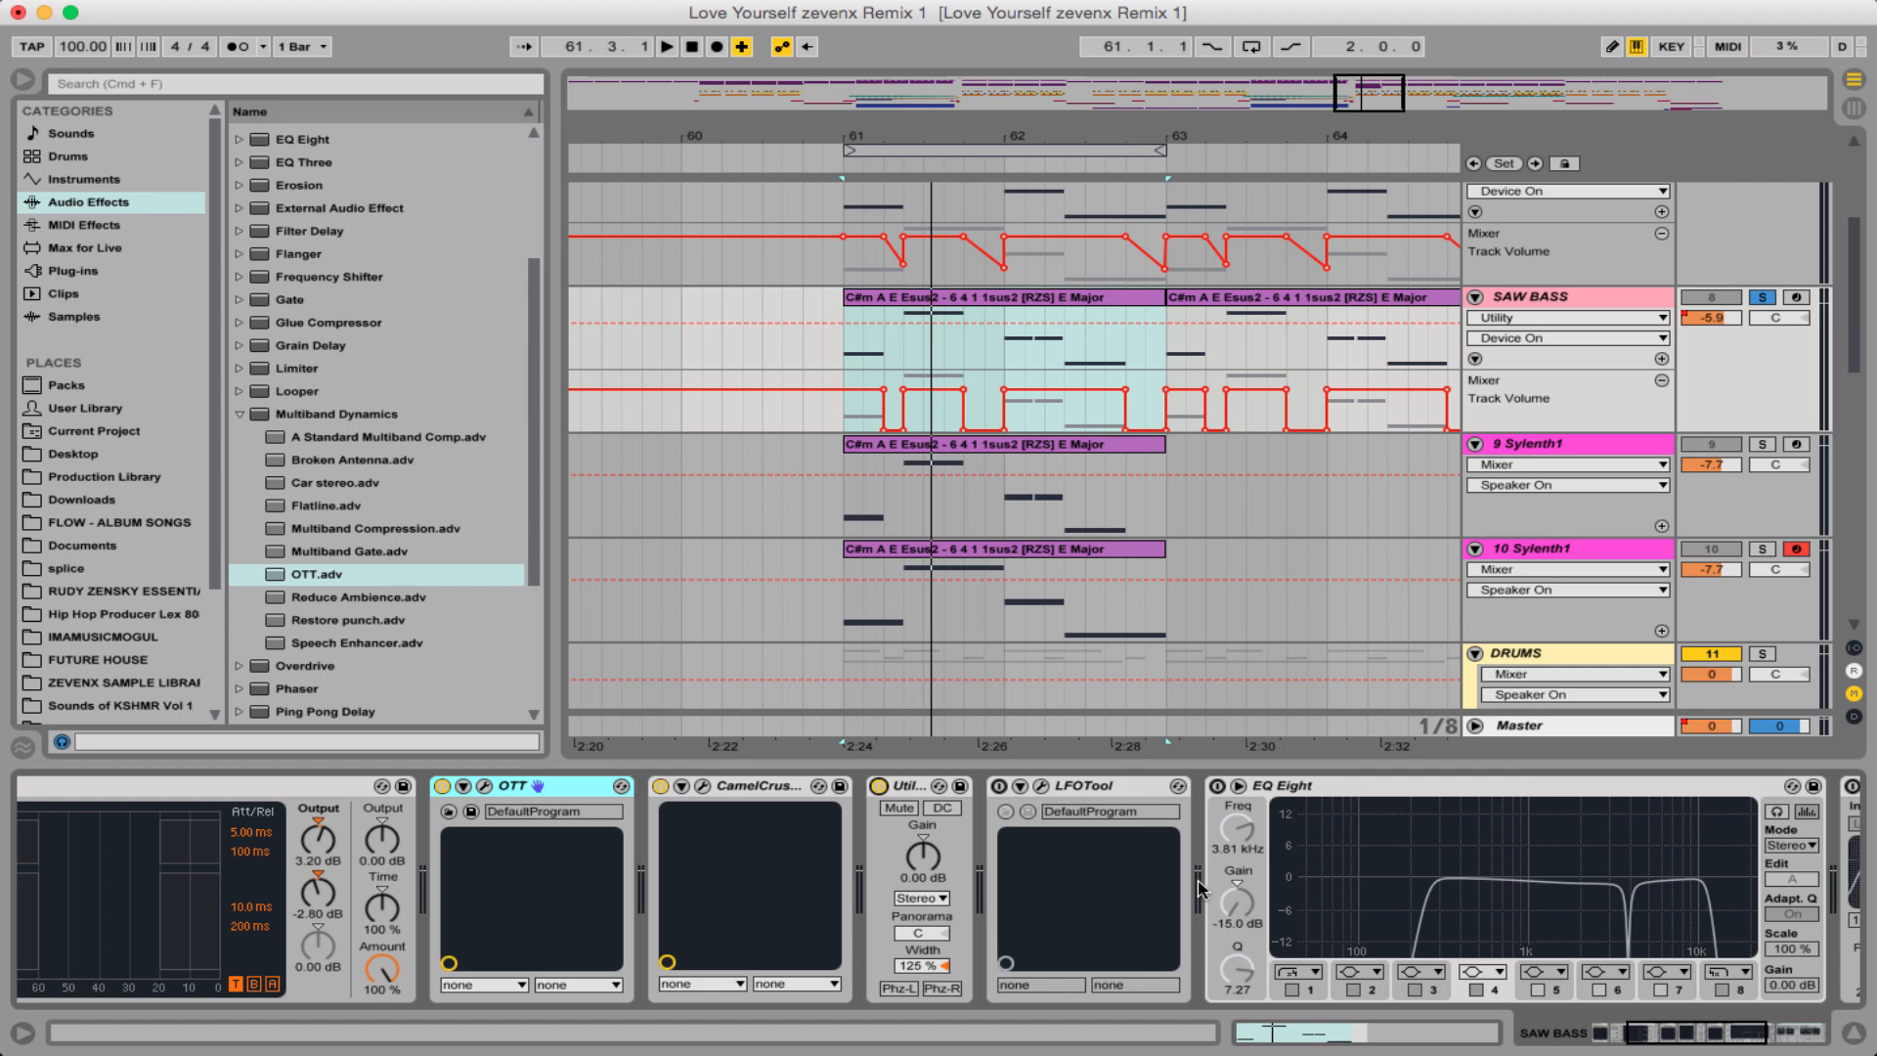
click(997, 787)
click(1042, 787)
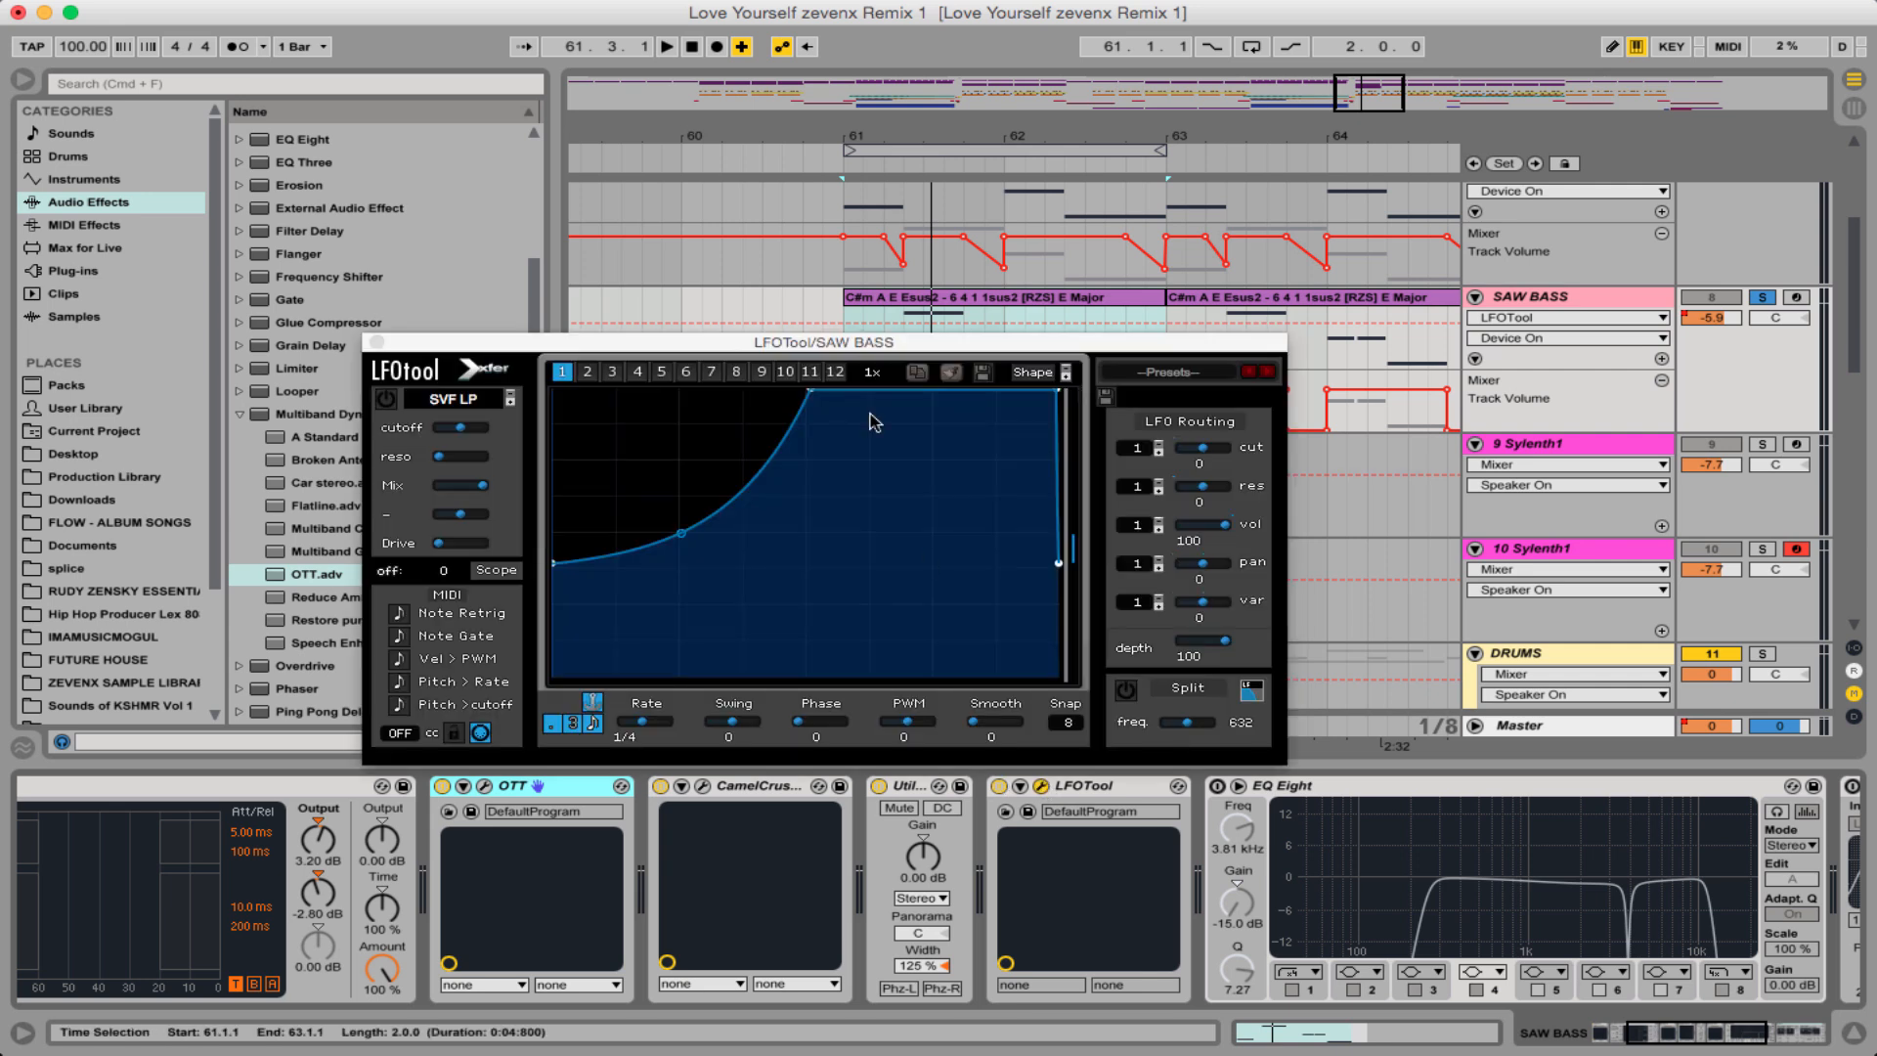
key(space)
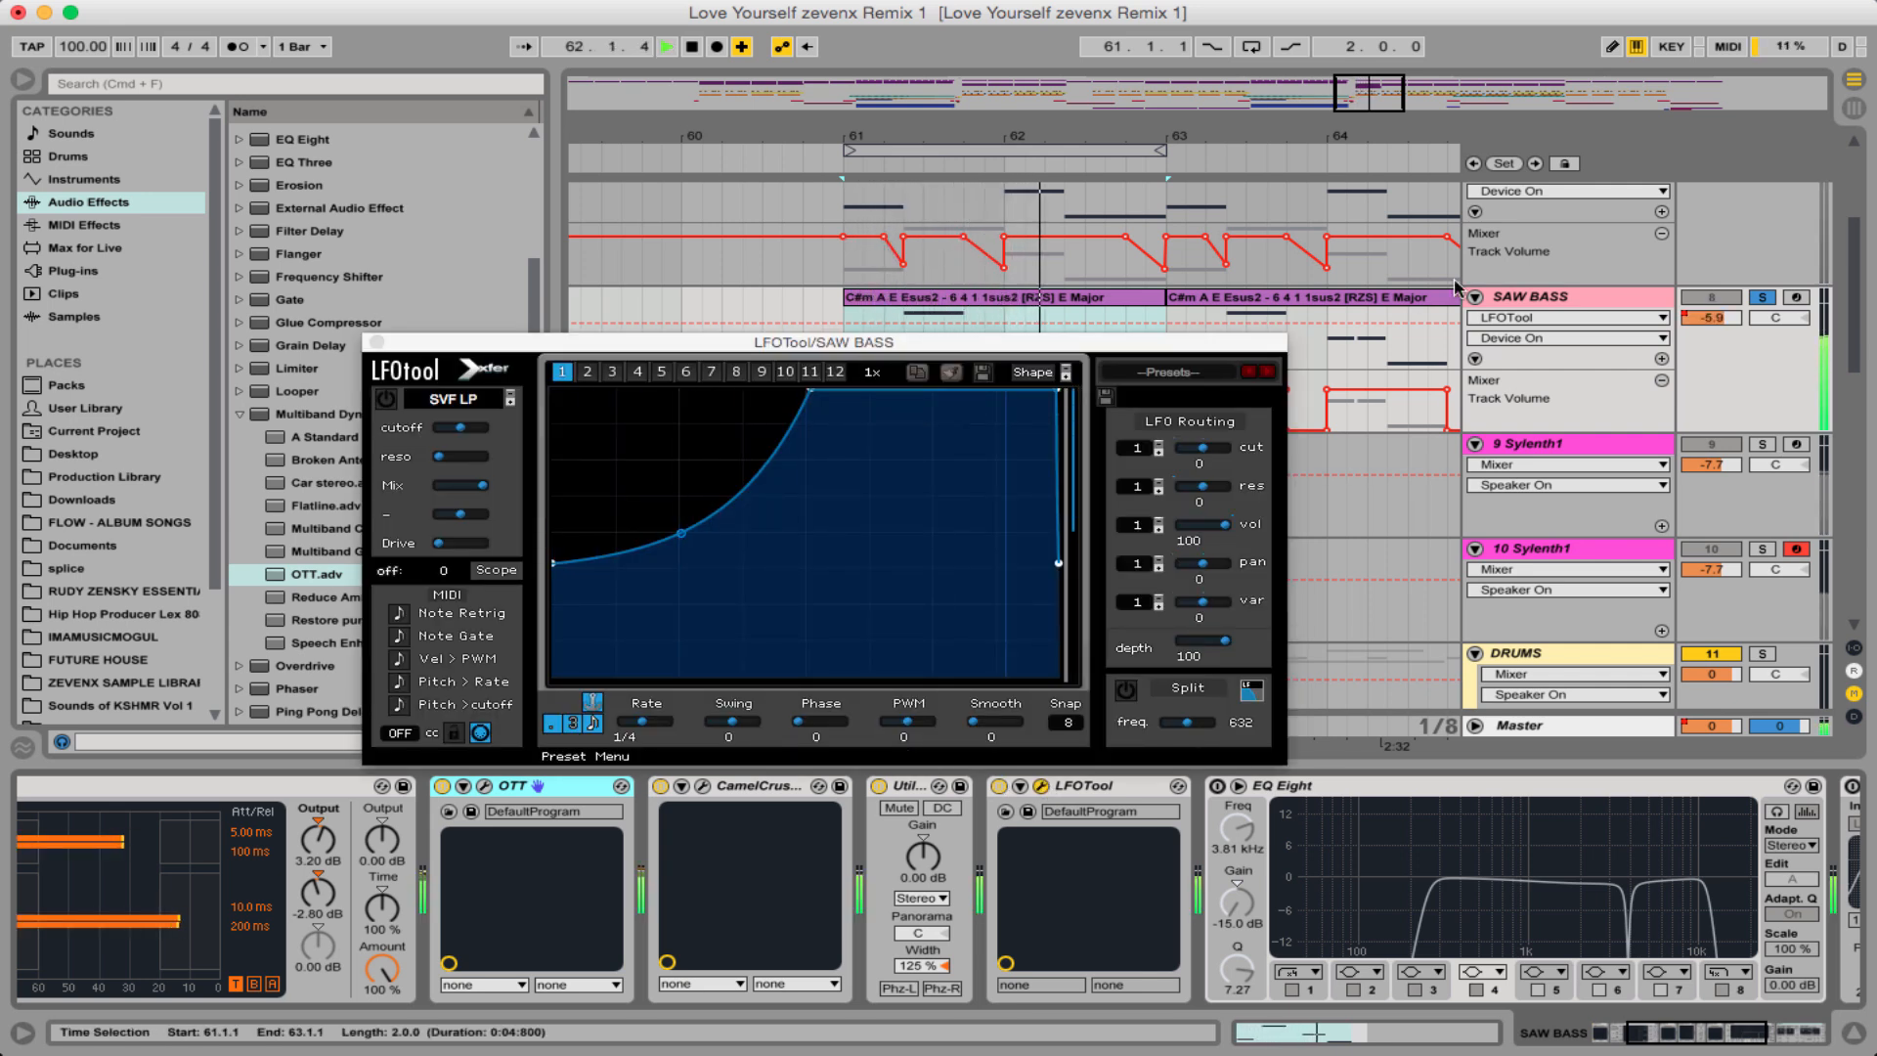
click(376, 343)
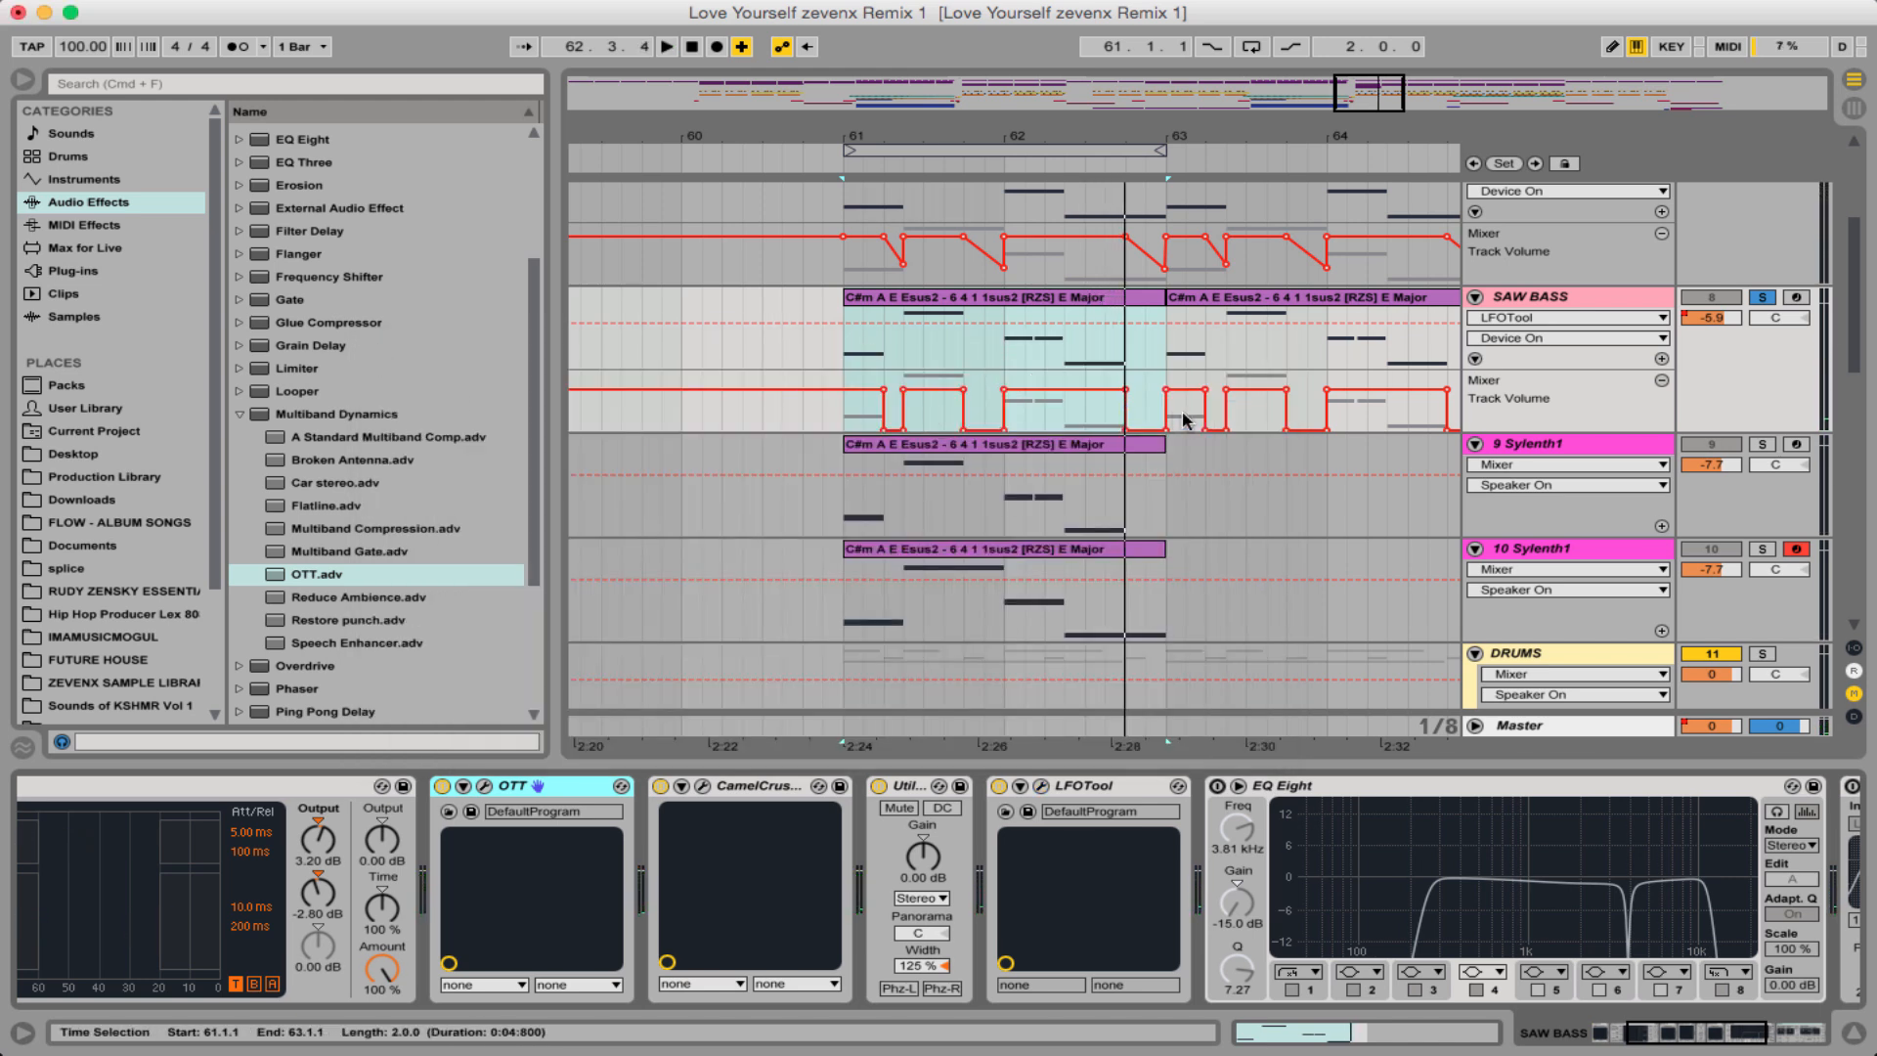
- Turn on EQ Eight on SAW BASS and select bands 1, 4 and 8 in turn to review their settings
scroll(971, 789, right, 5)
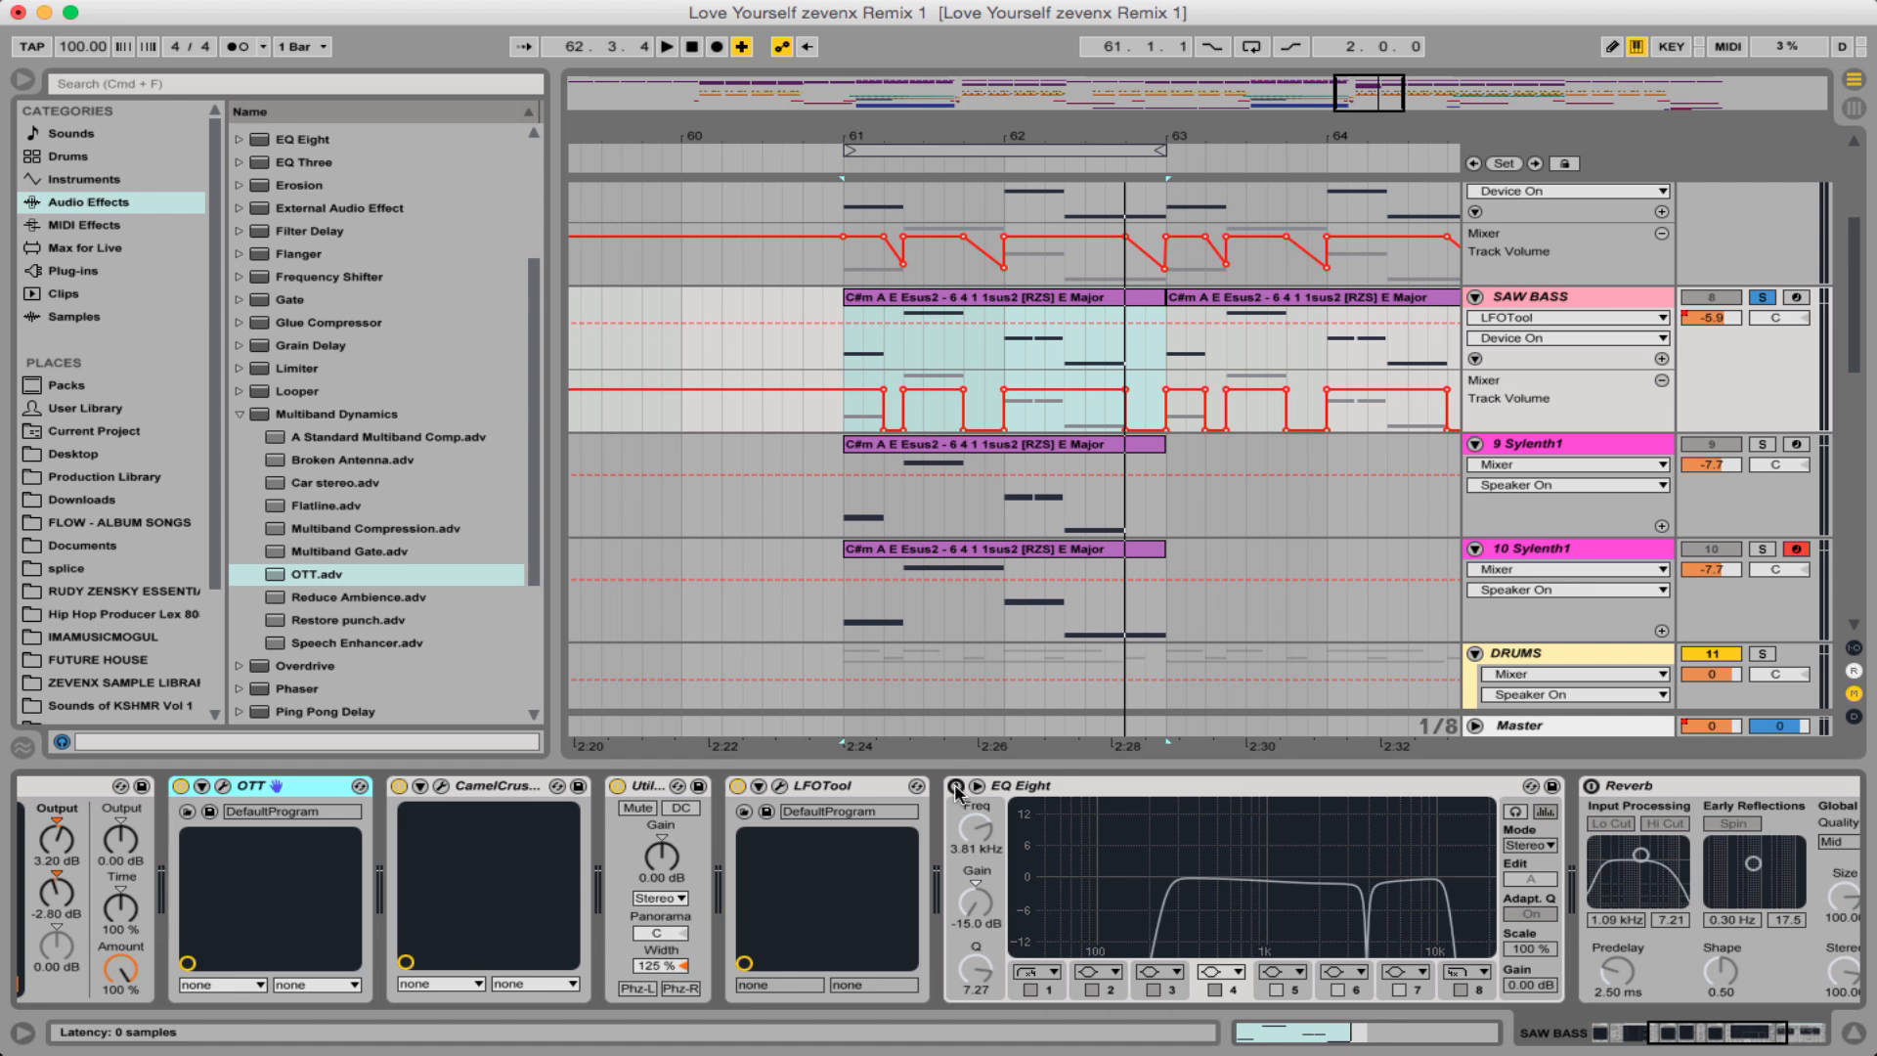
click(956, 788)
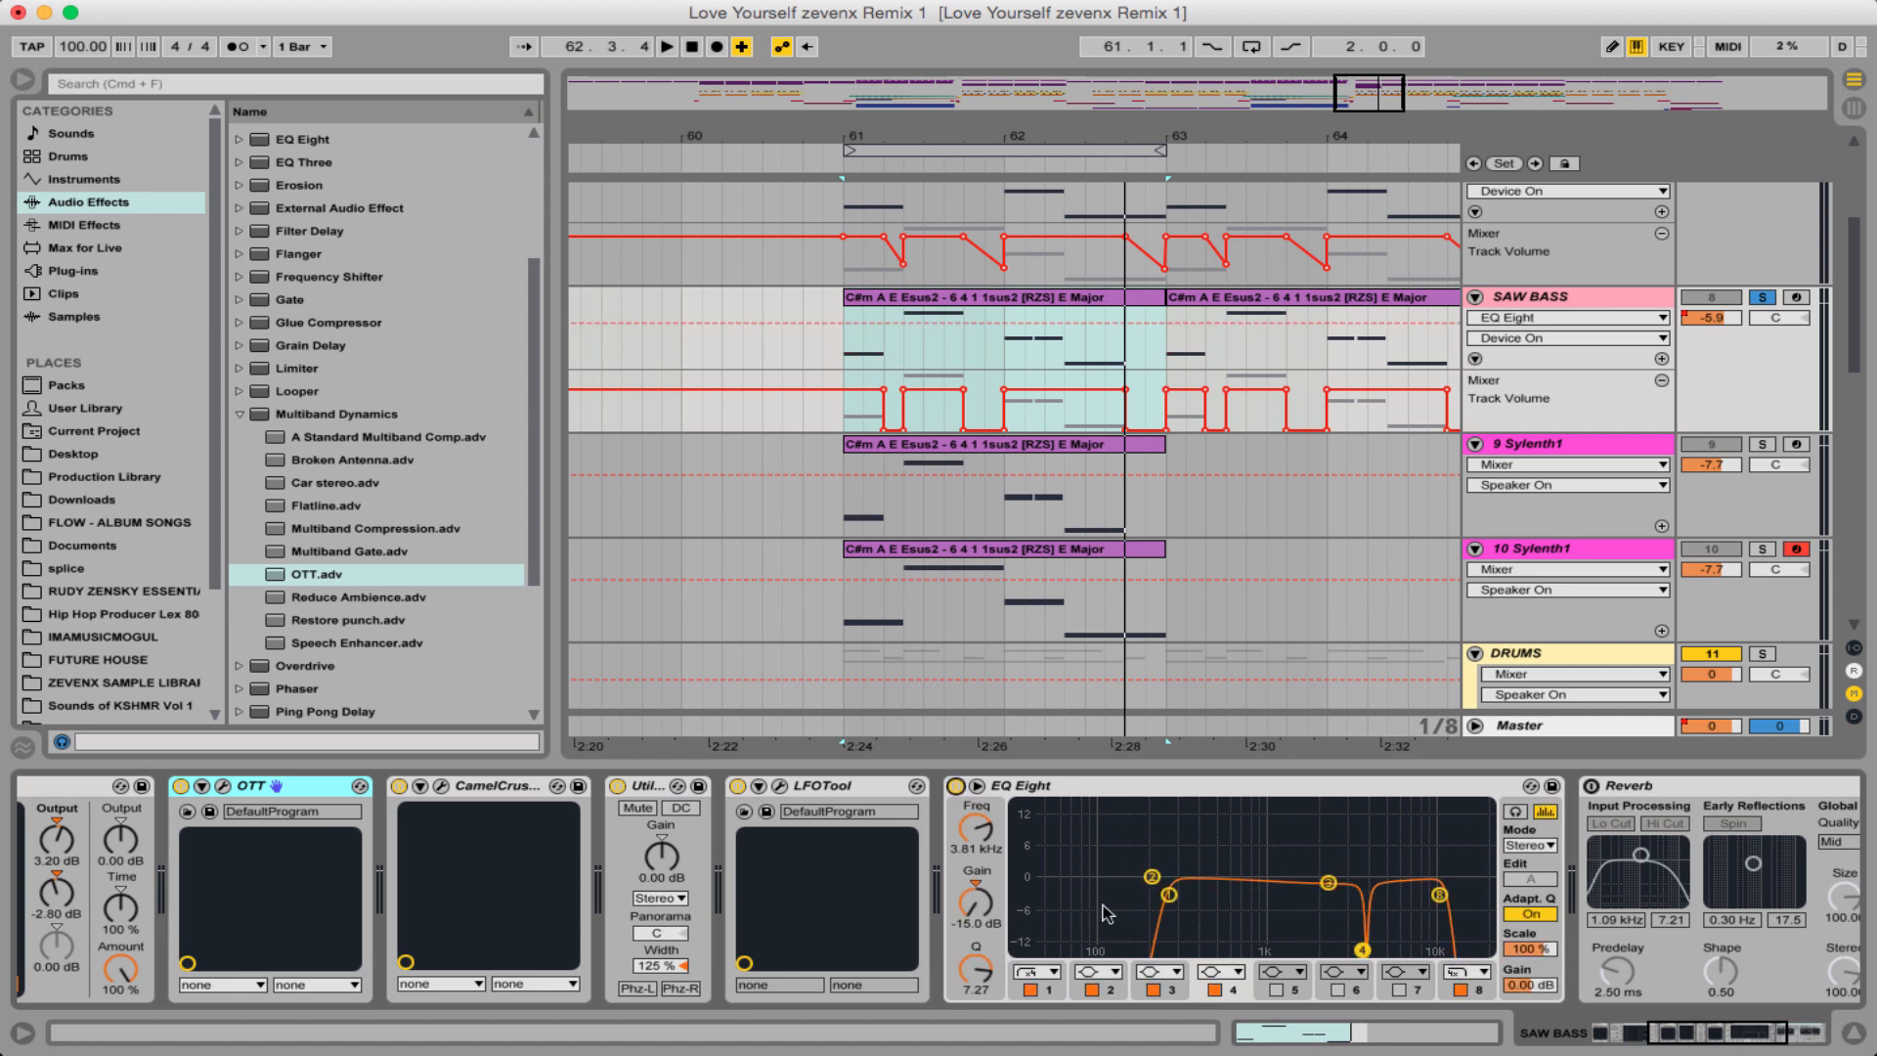
click(1169, 894)
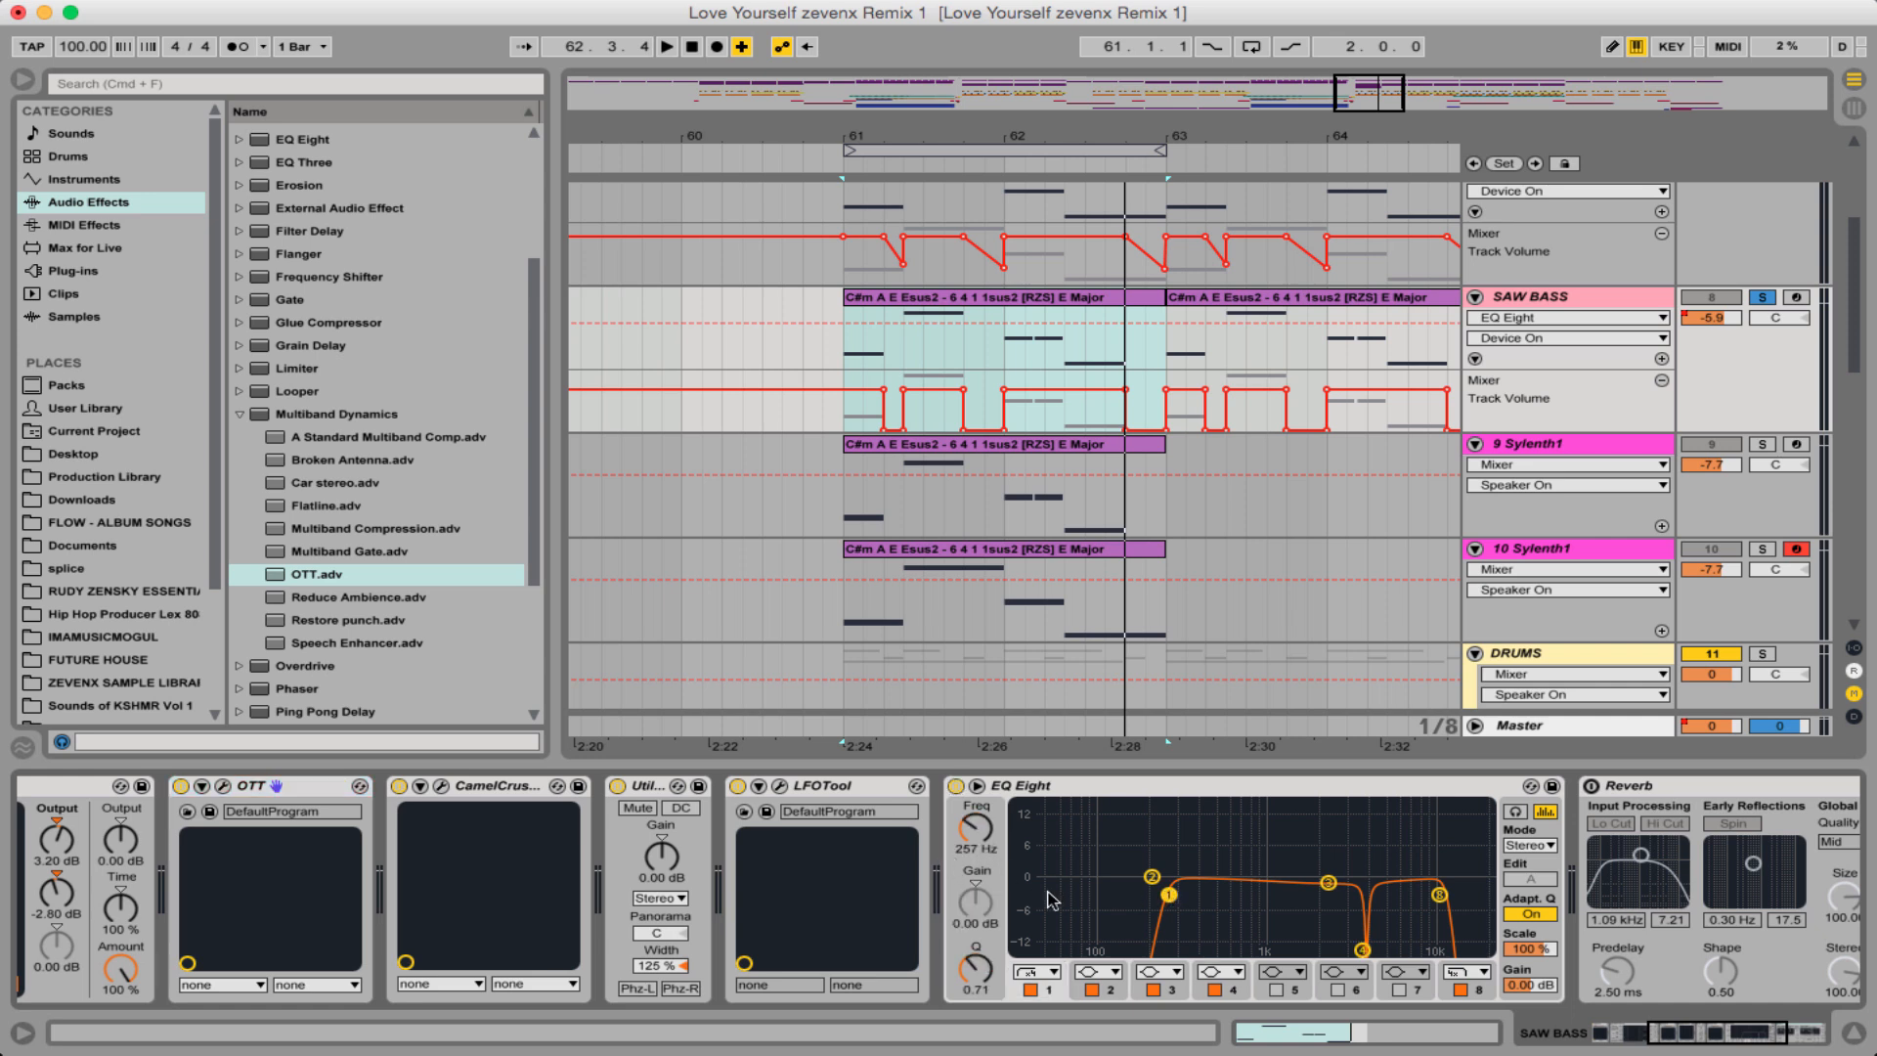
click(1363, 951)
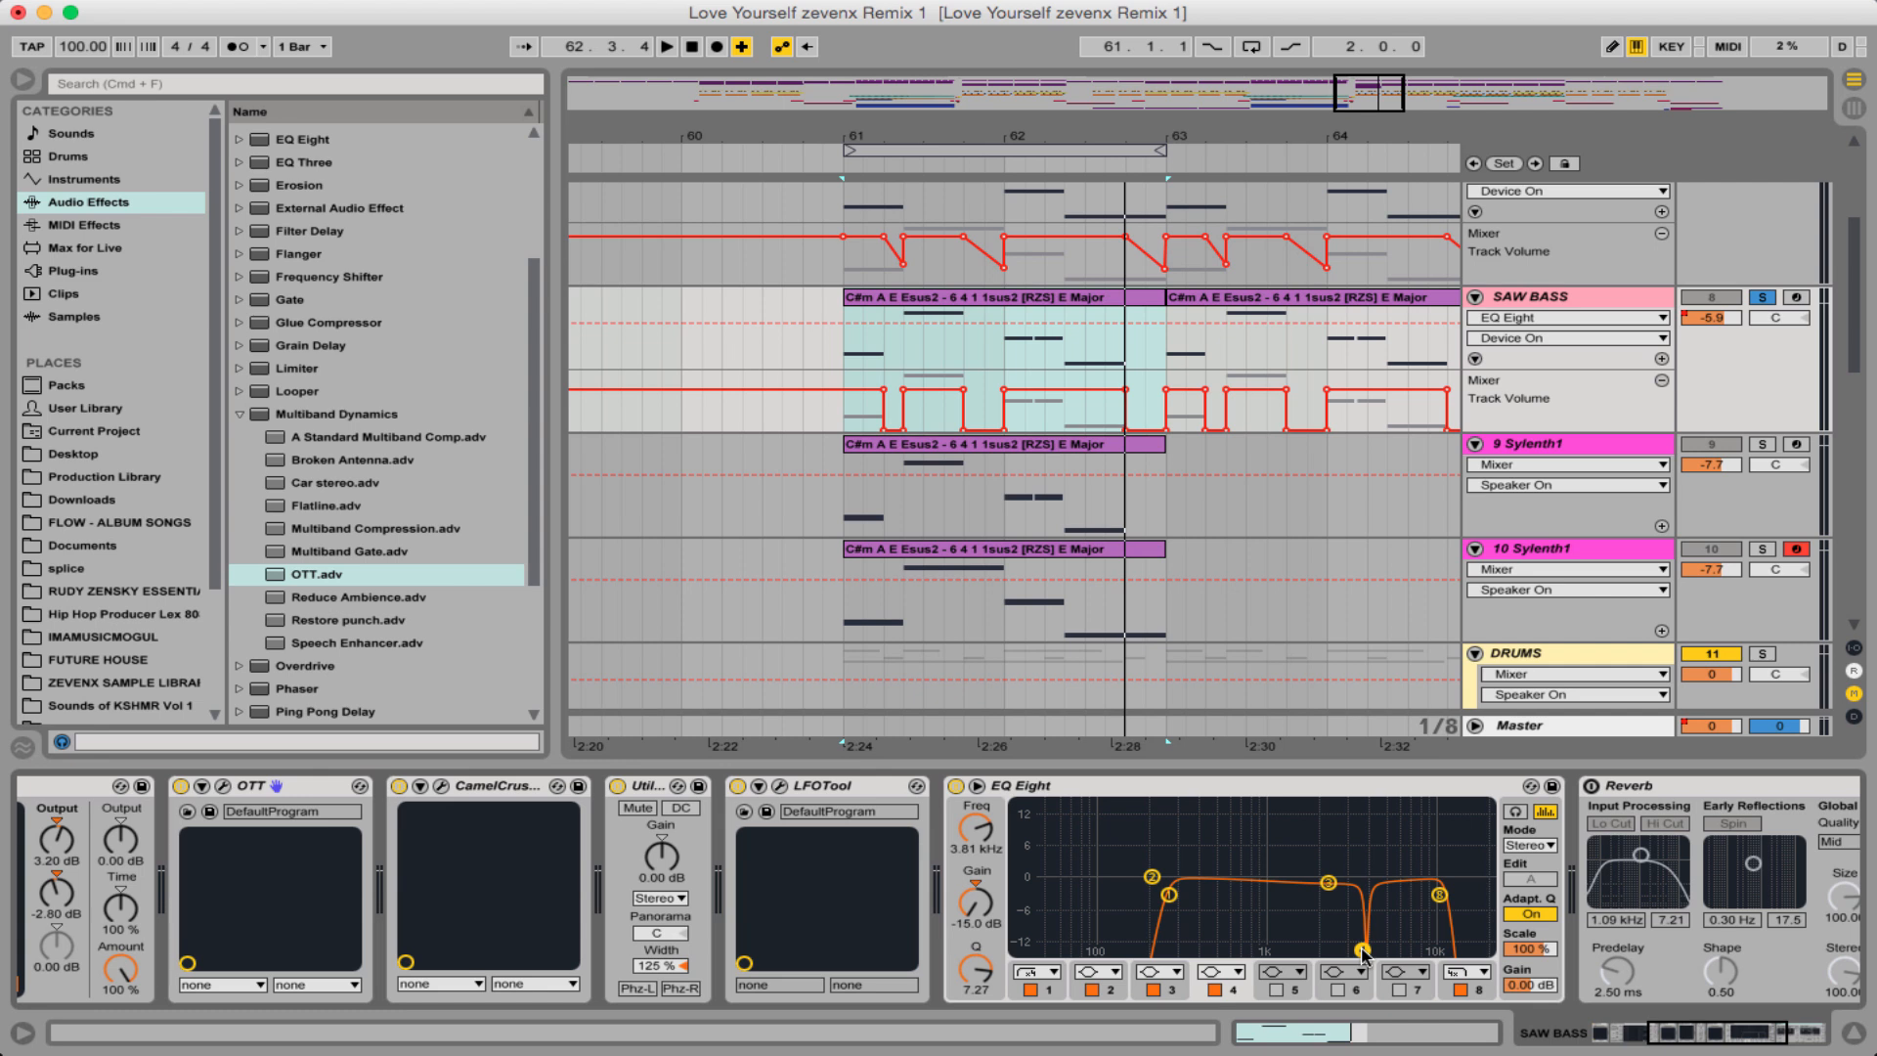
click(1440, 895)
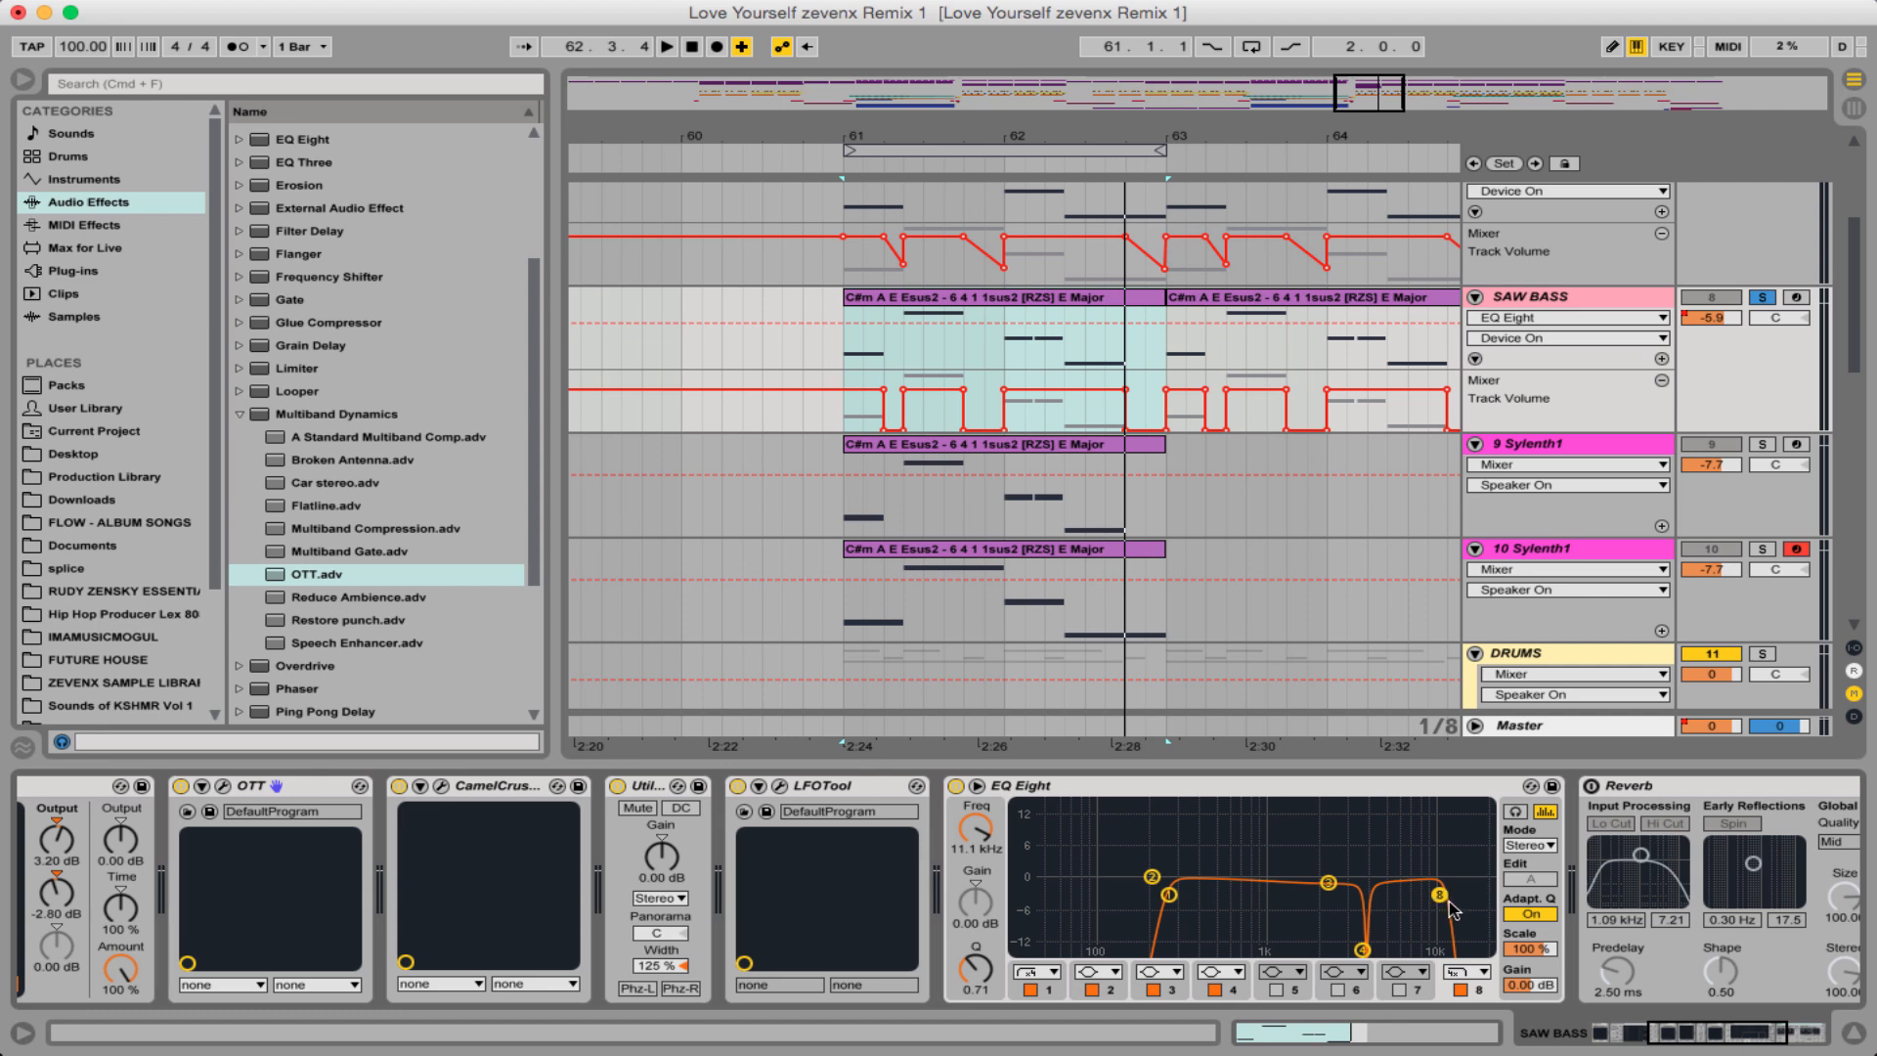
- Bypass EQ Eight, play SAW BASS to compare the sound without it, and turn the device back on
click(956, 786)
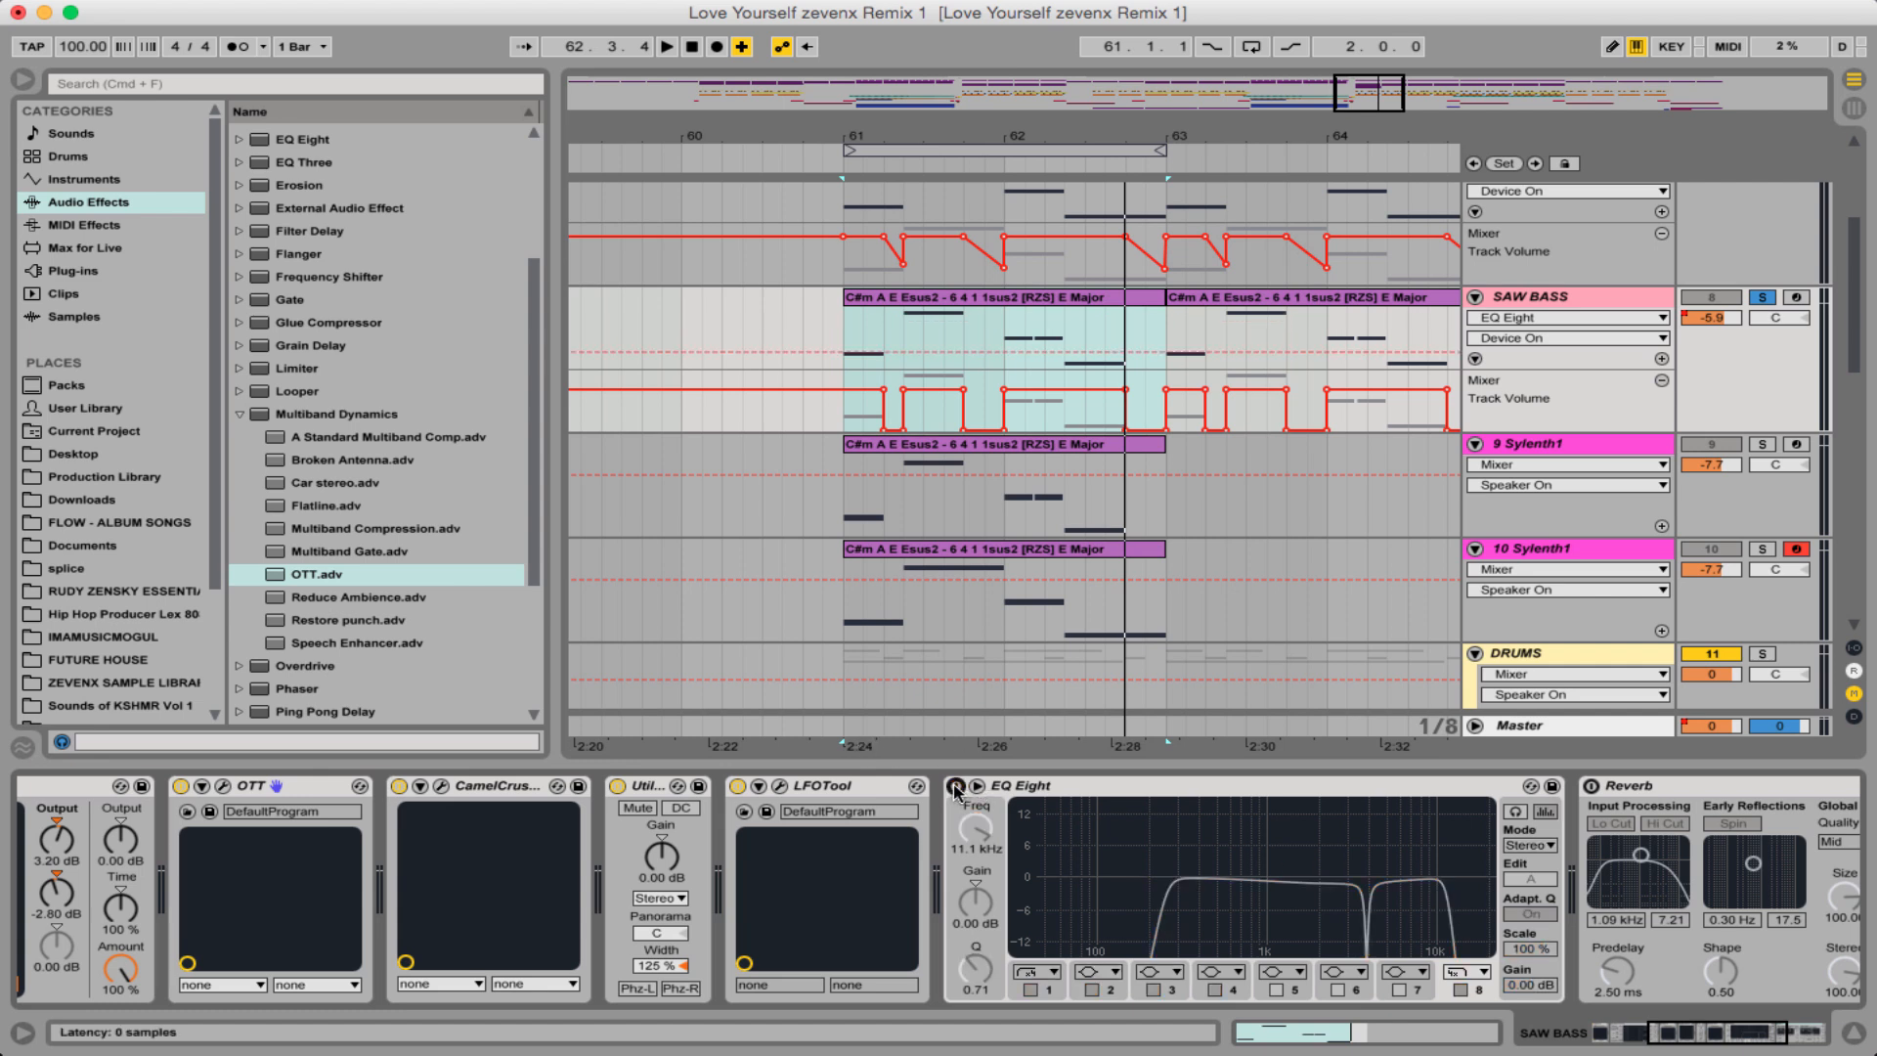
key(space)
click(955, 786)
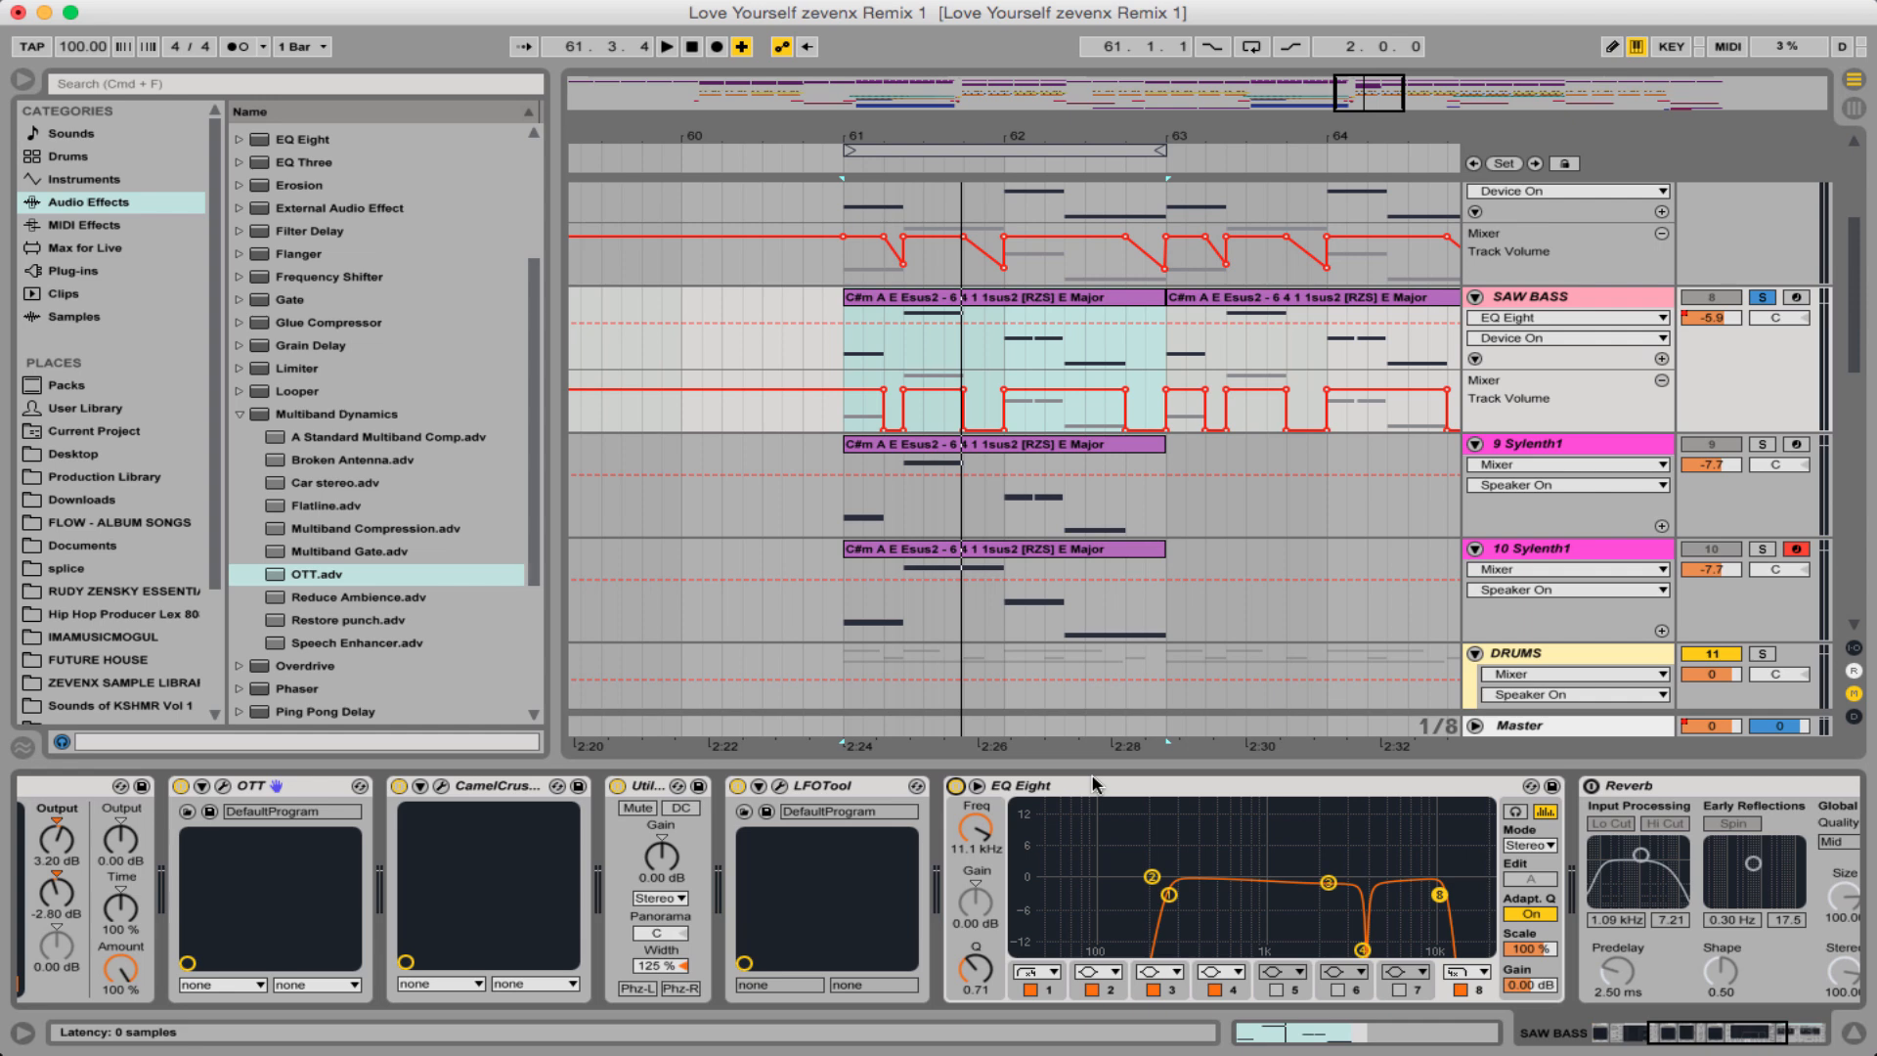
- Turn on the Reverb device on SAW BASS and play the section from bar 61 repeatedly to audition the full effects chain
scroll(1094, 782, right, 5)
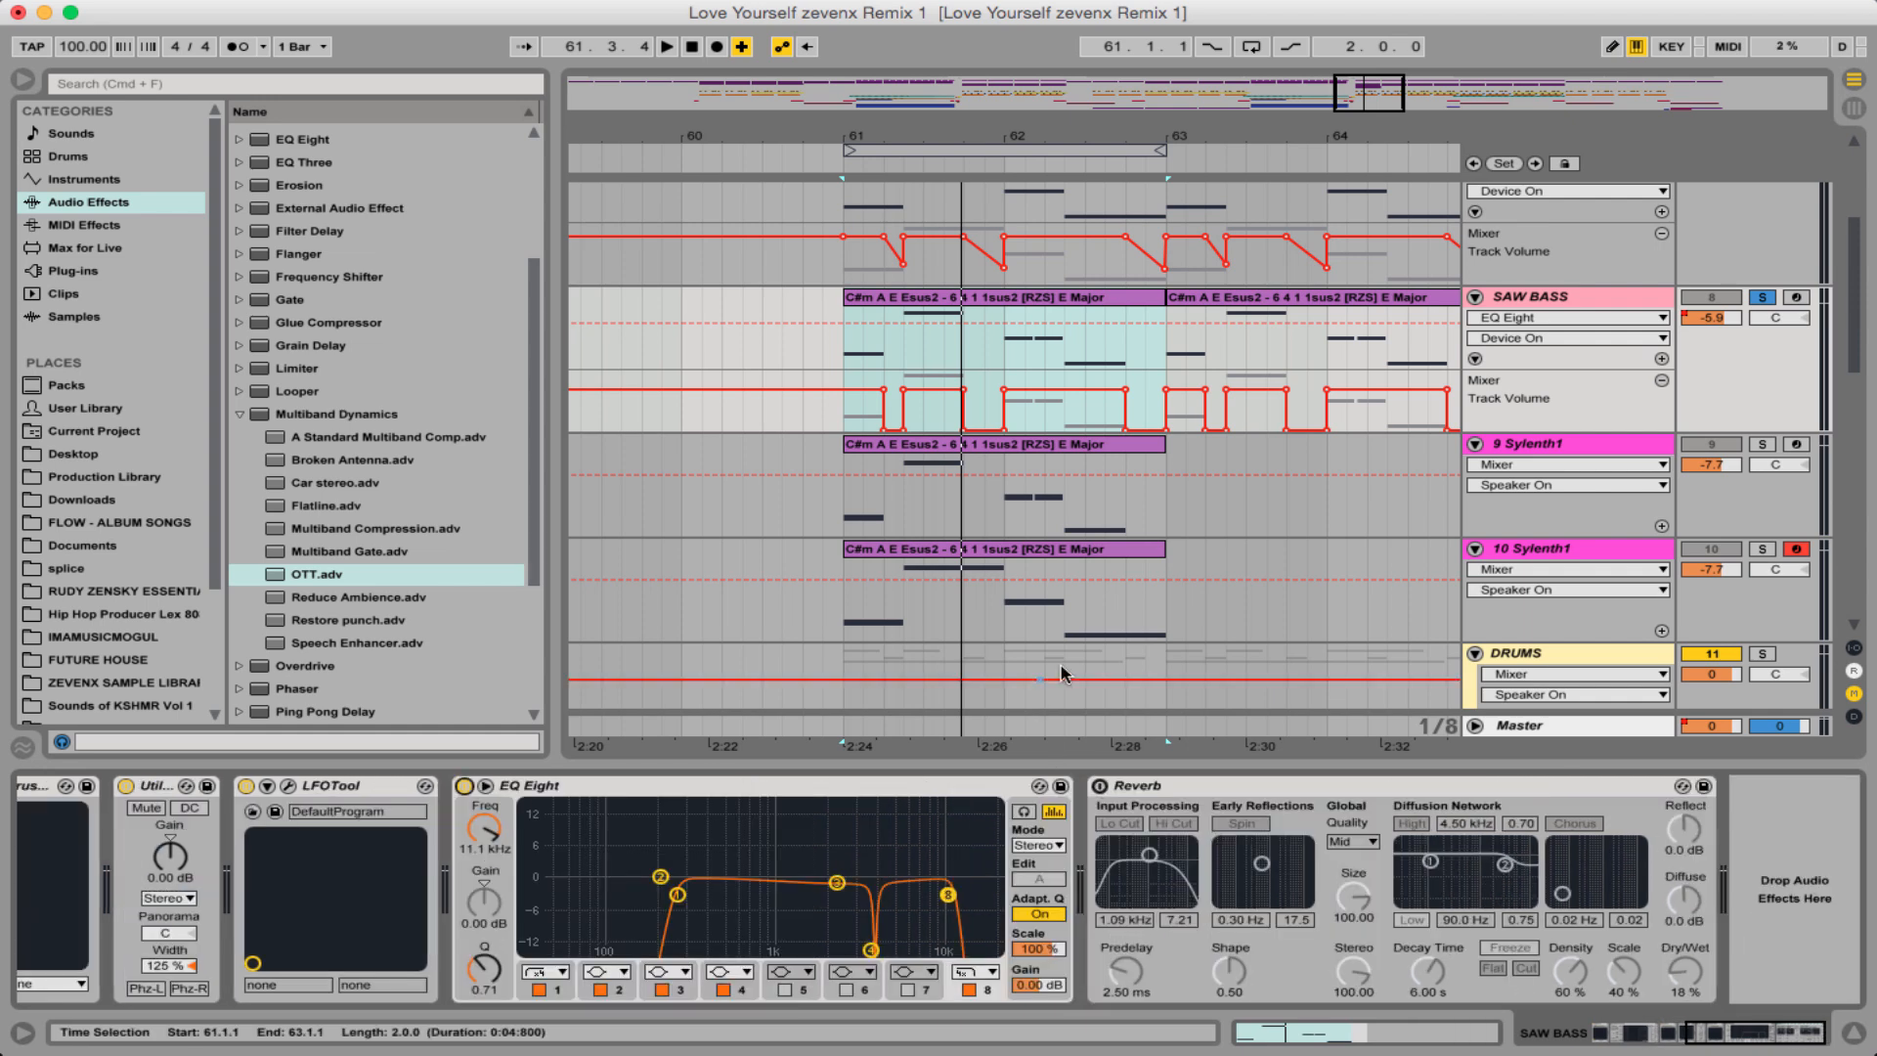
click(1097, 786)
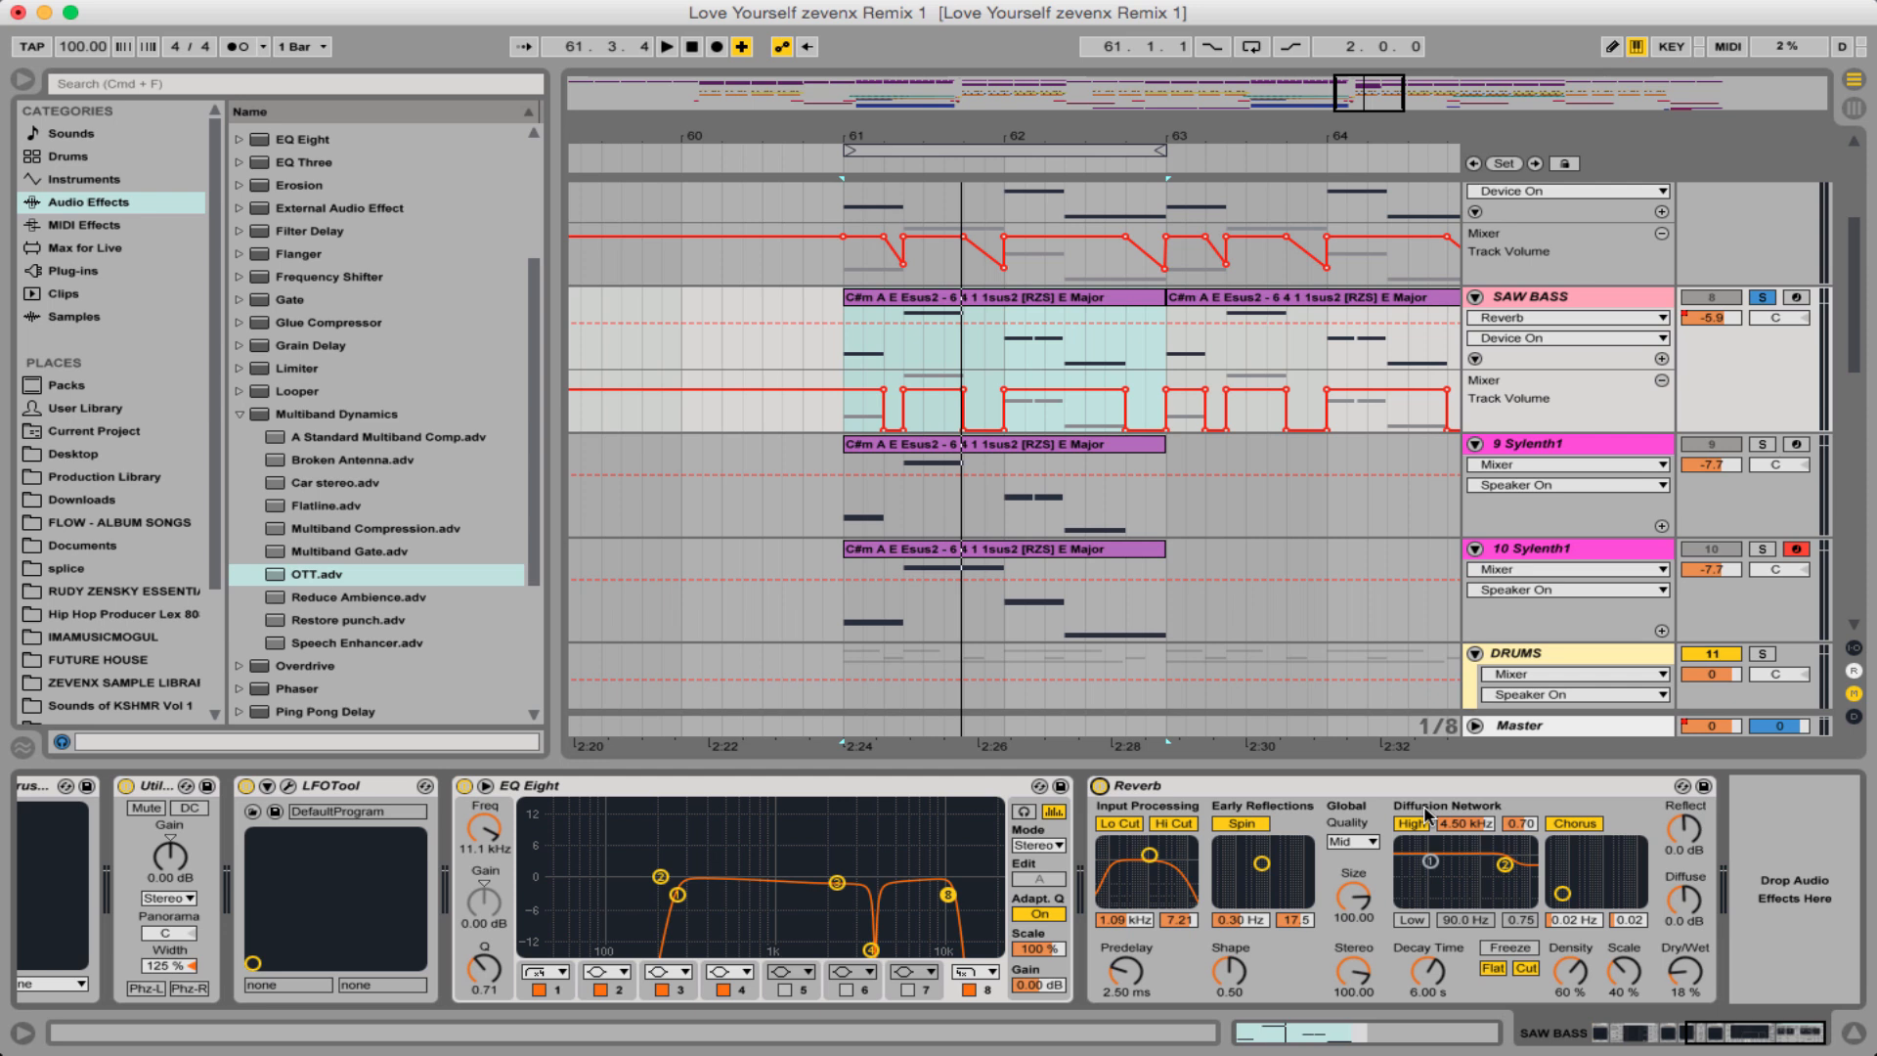
key(space)
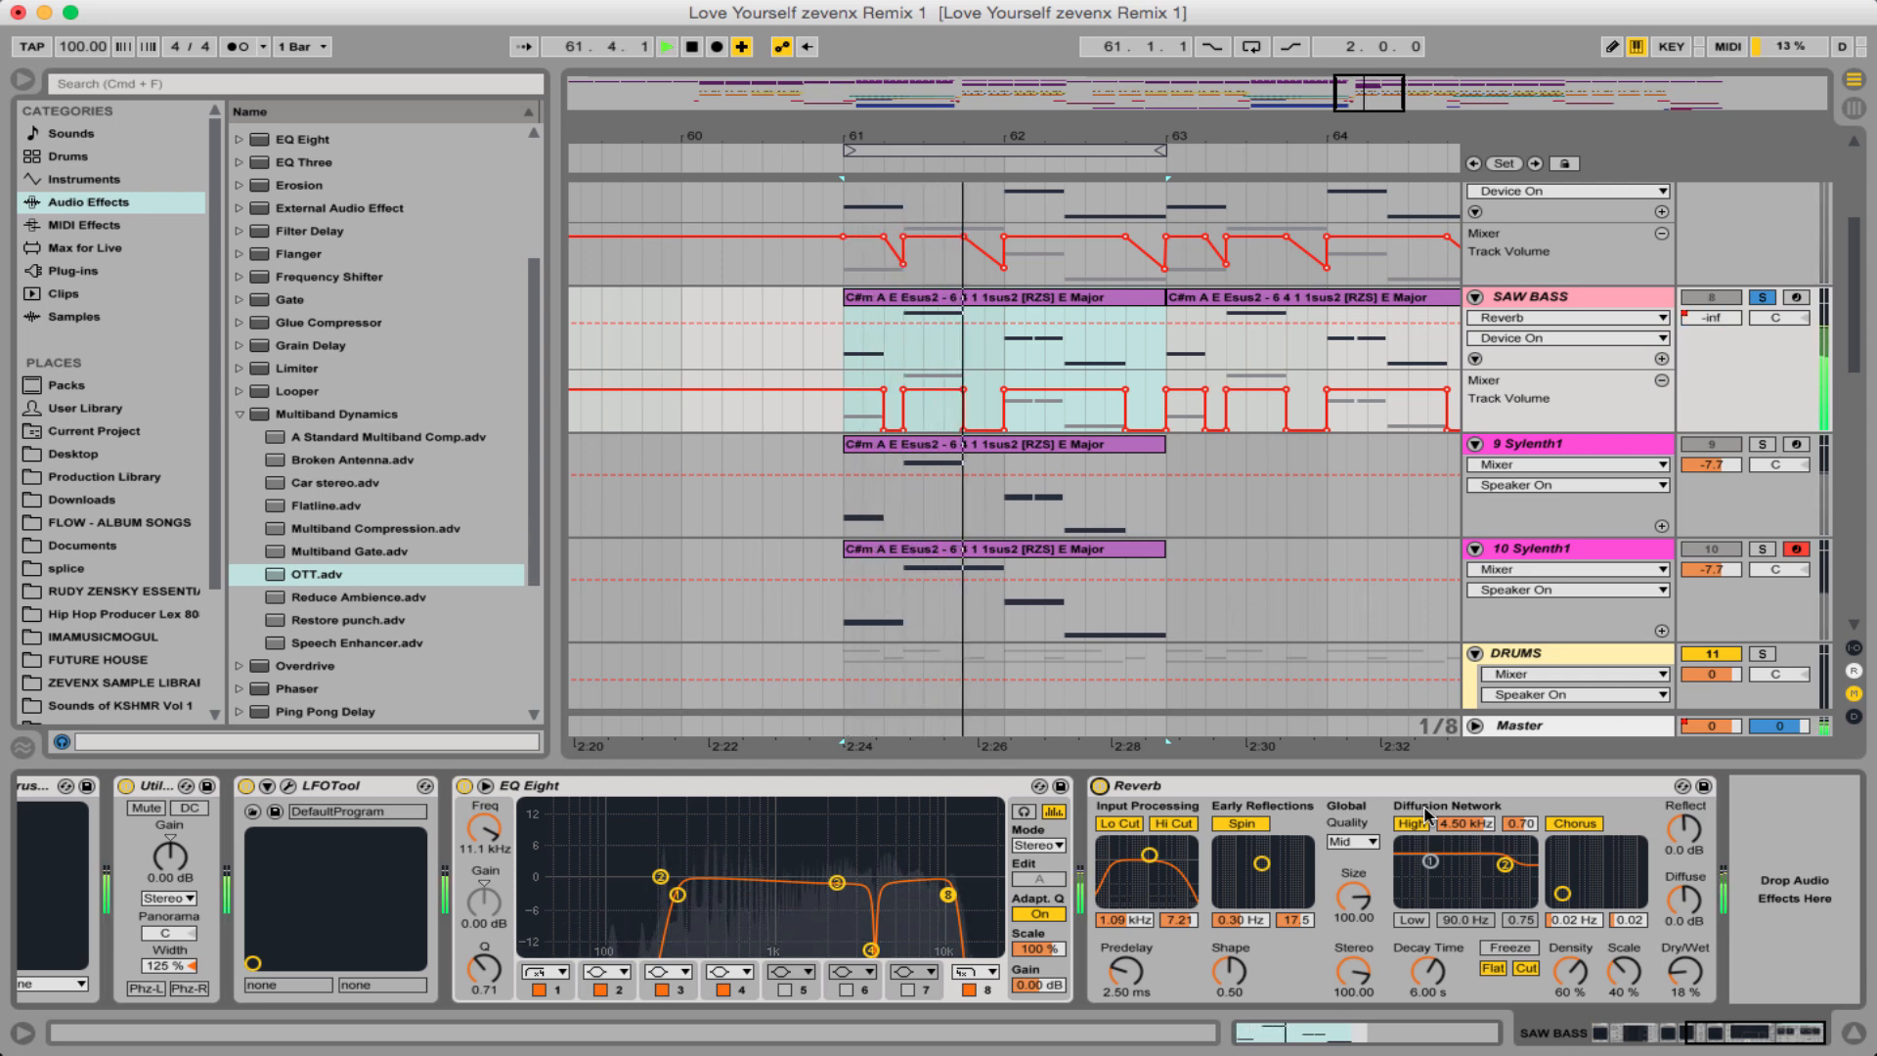
key(space)
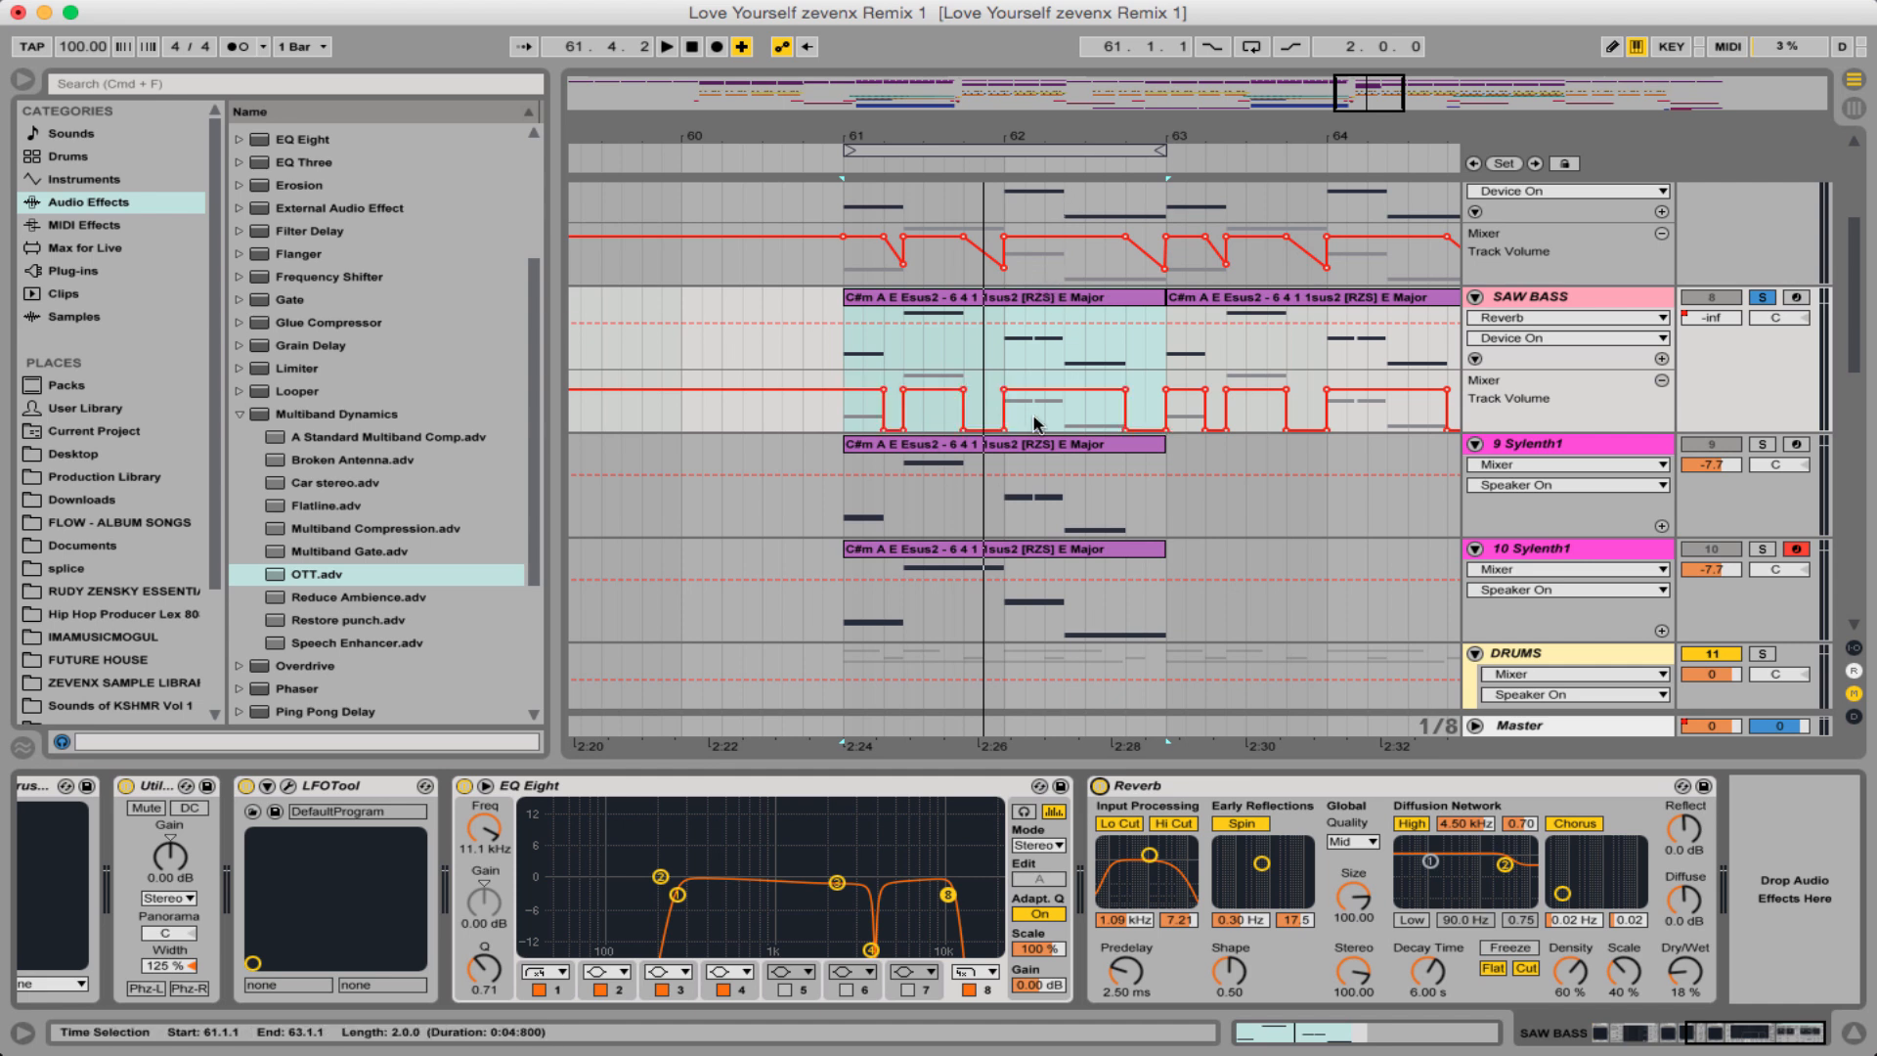
key(space)
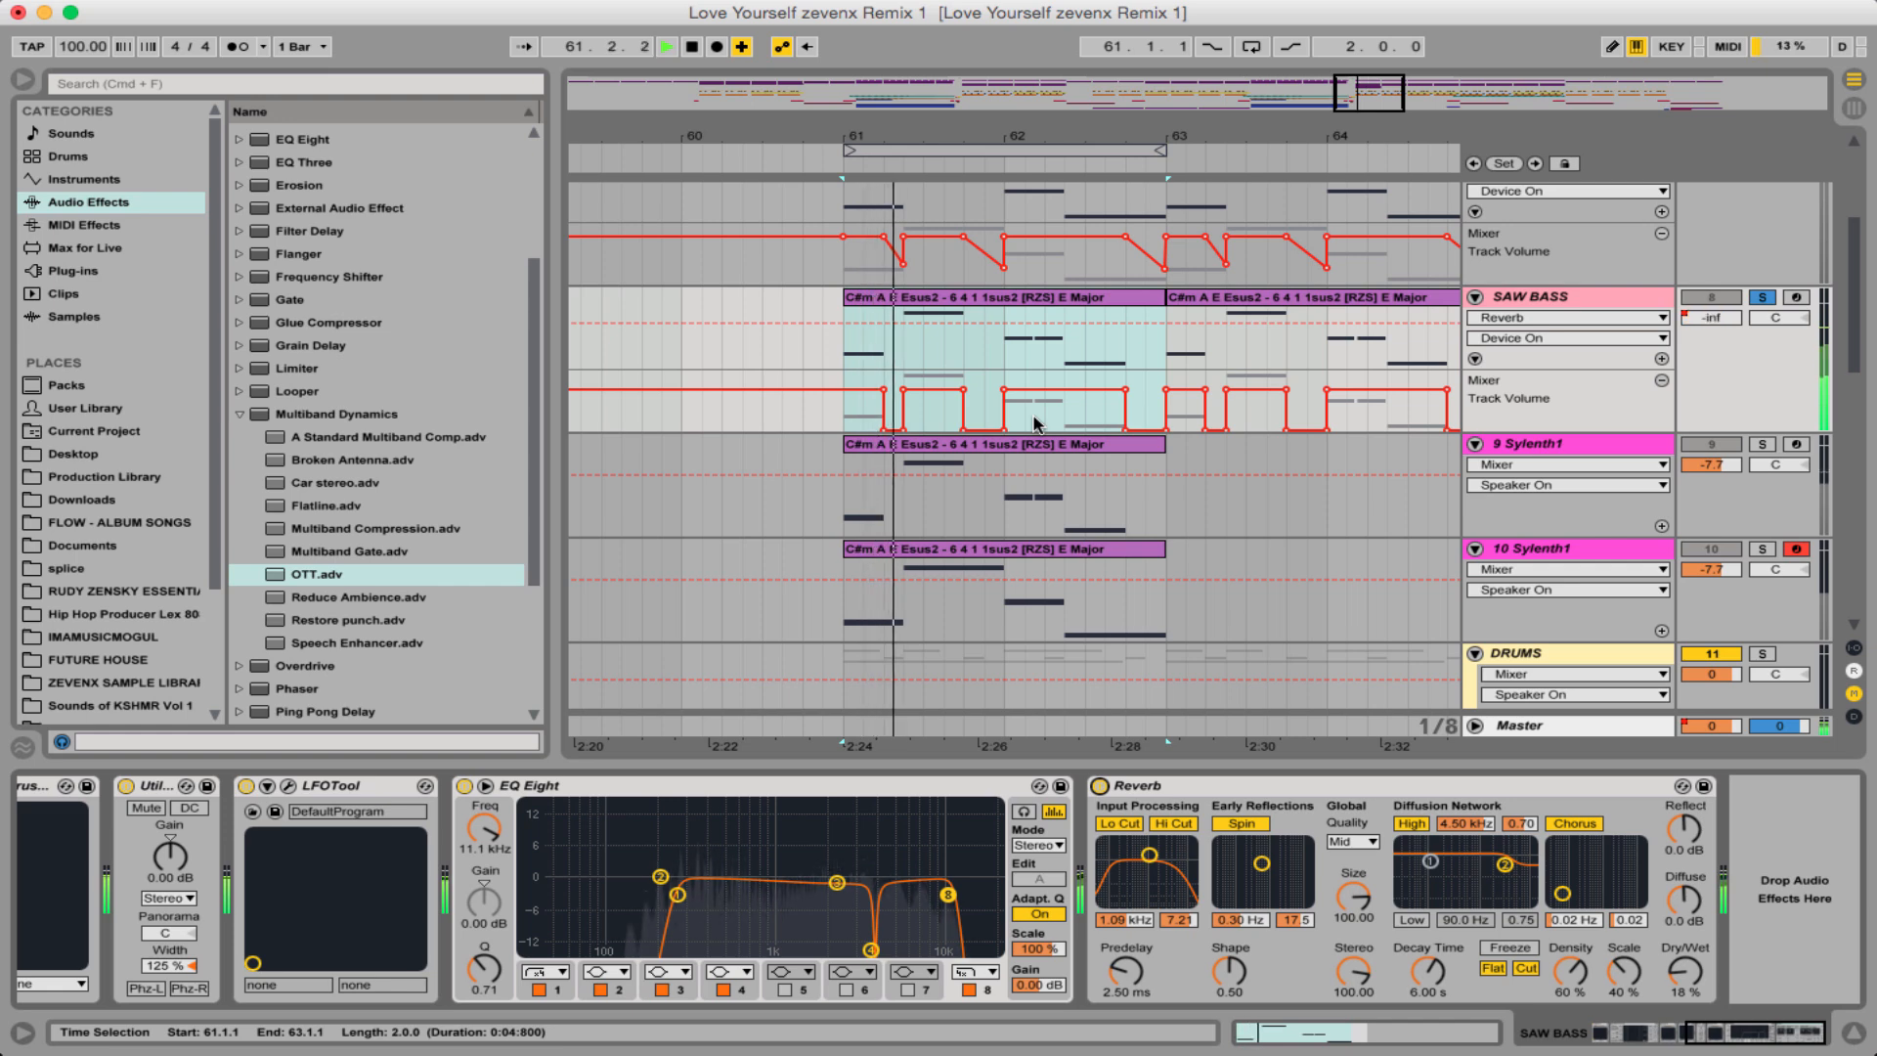
key(space)
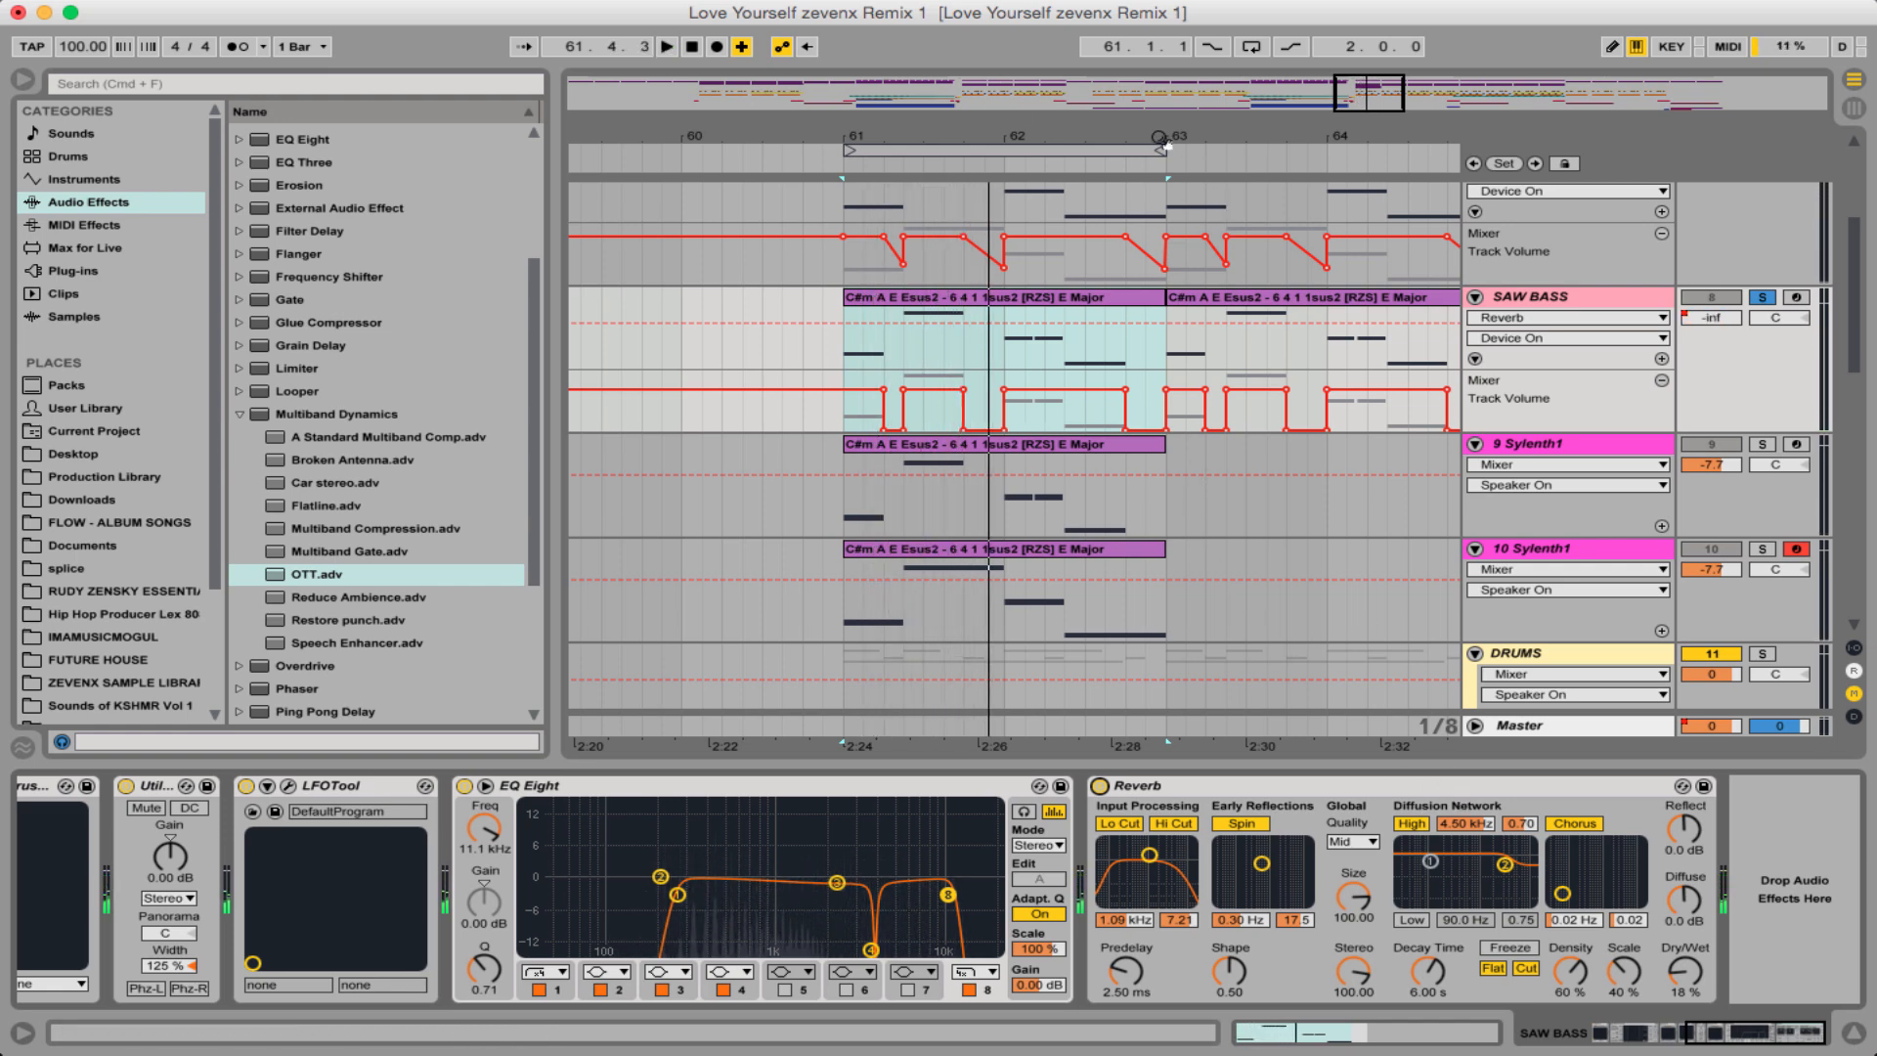
- Play the section from bar 61 and solo SUB BASS together with SAW BASS to audition both bass layers
scroll(1203, 271, up, 5)
scroll(1202, 272, down, 5)
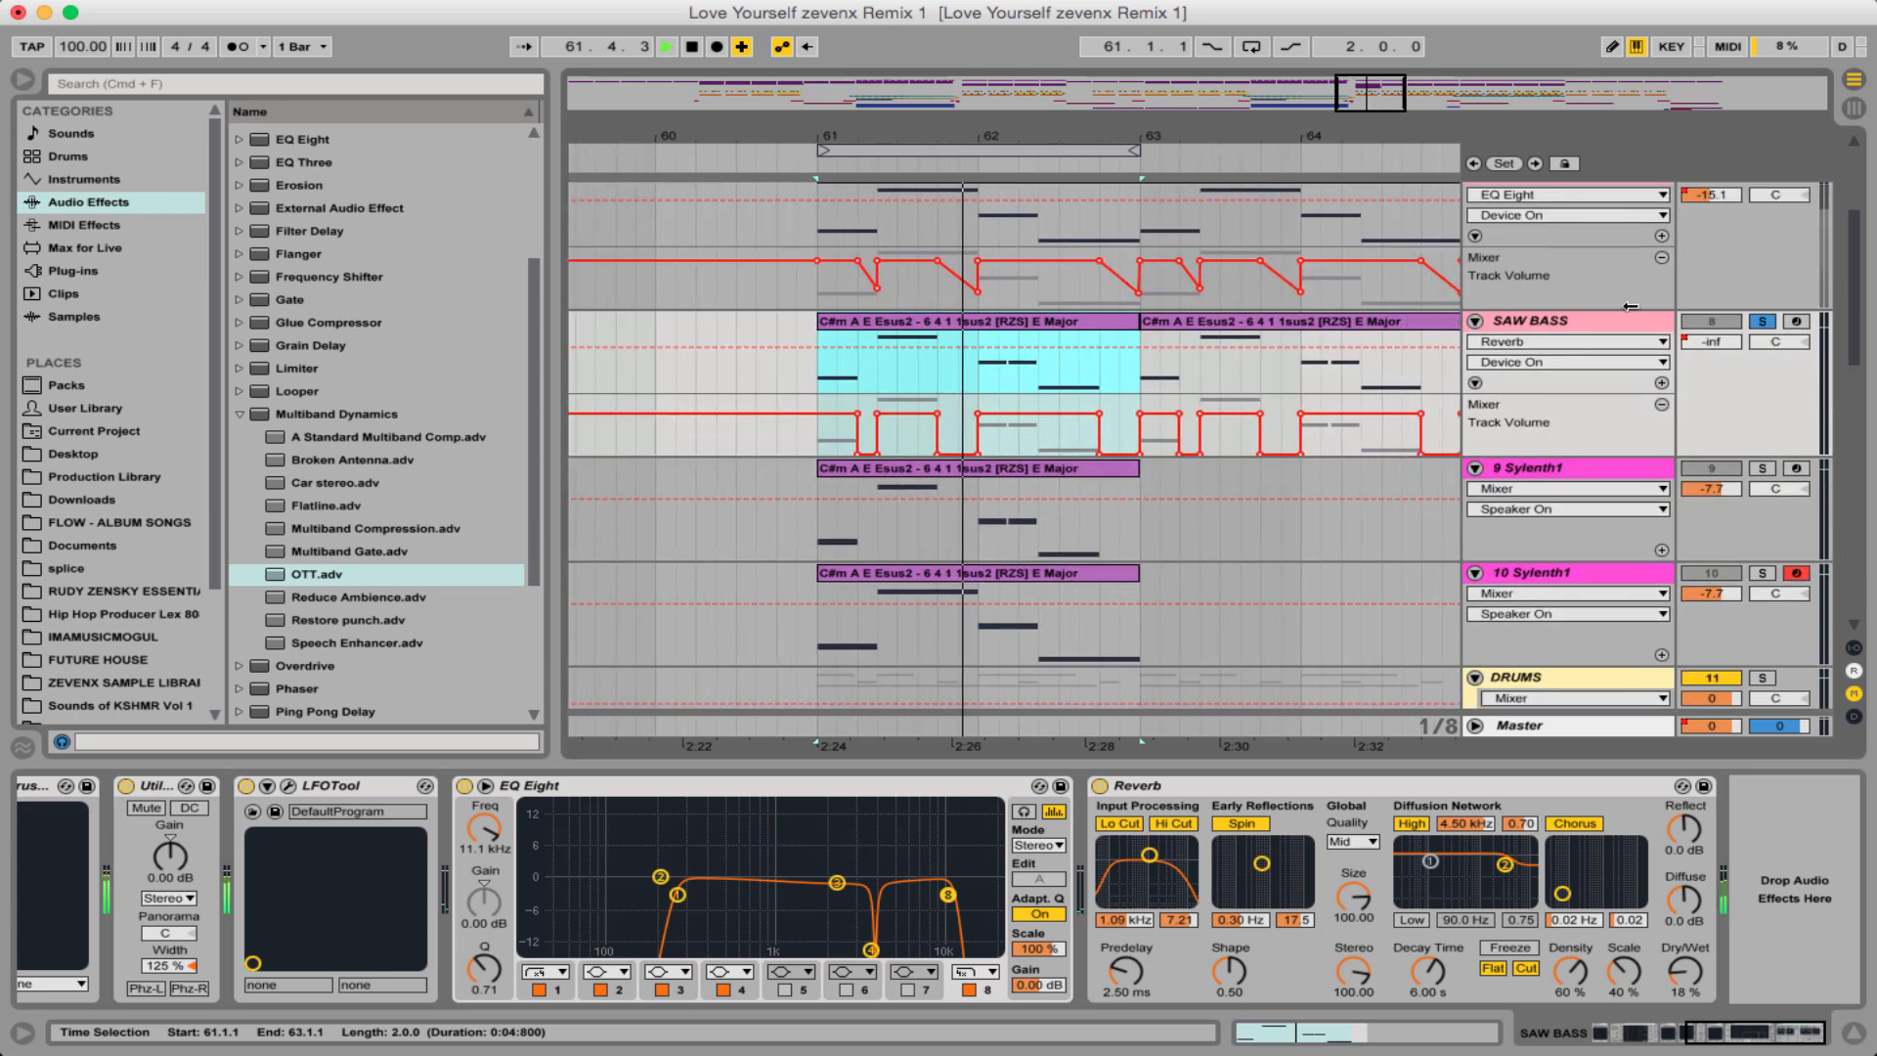
key(space)
scroll(1763, 288, up, 3)
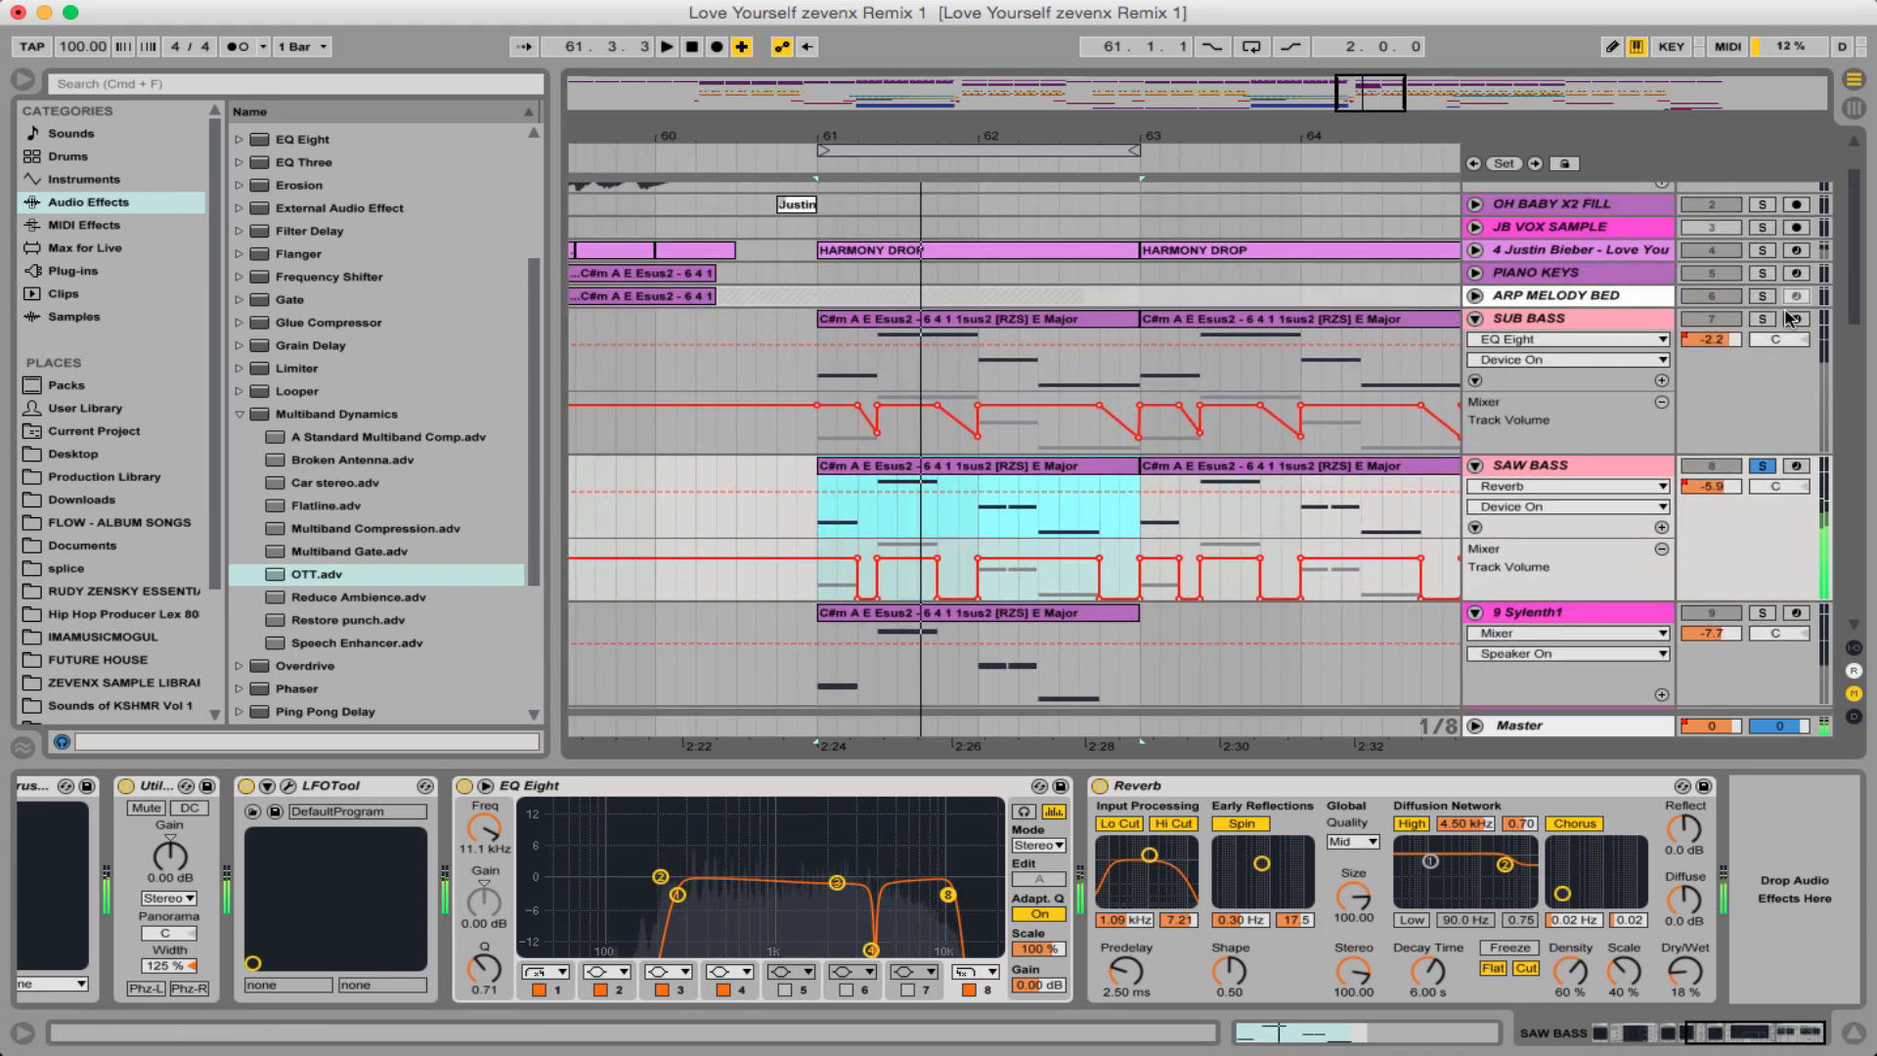
click(1766, 321)
super+click(1763, 465)
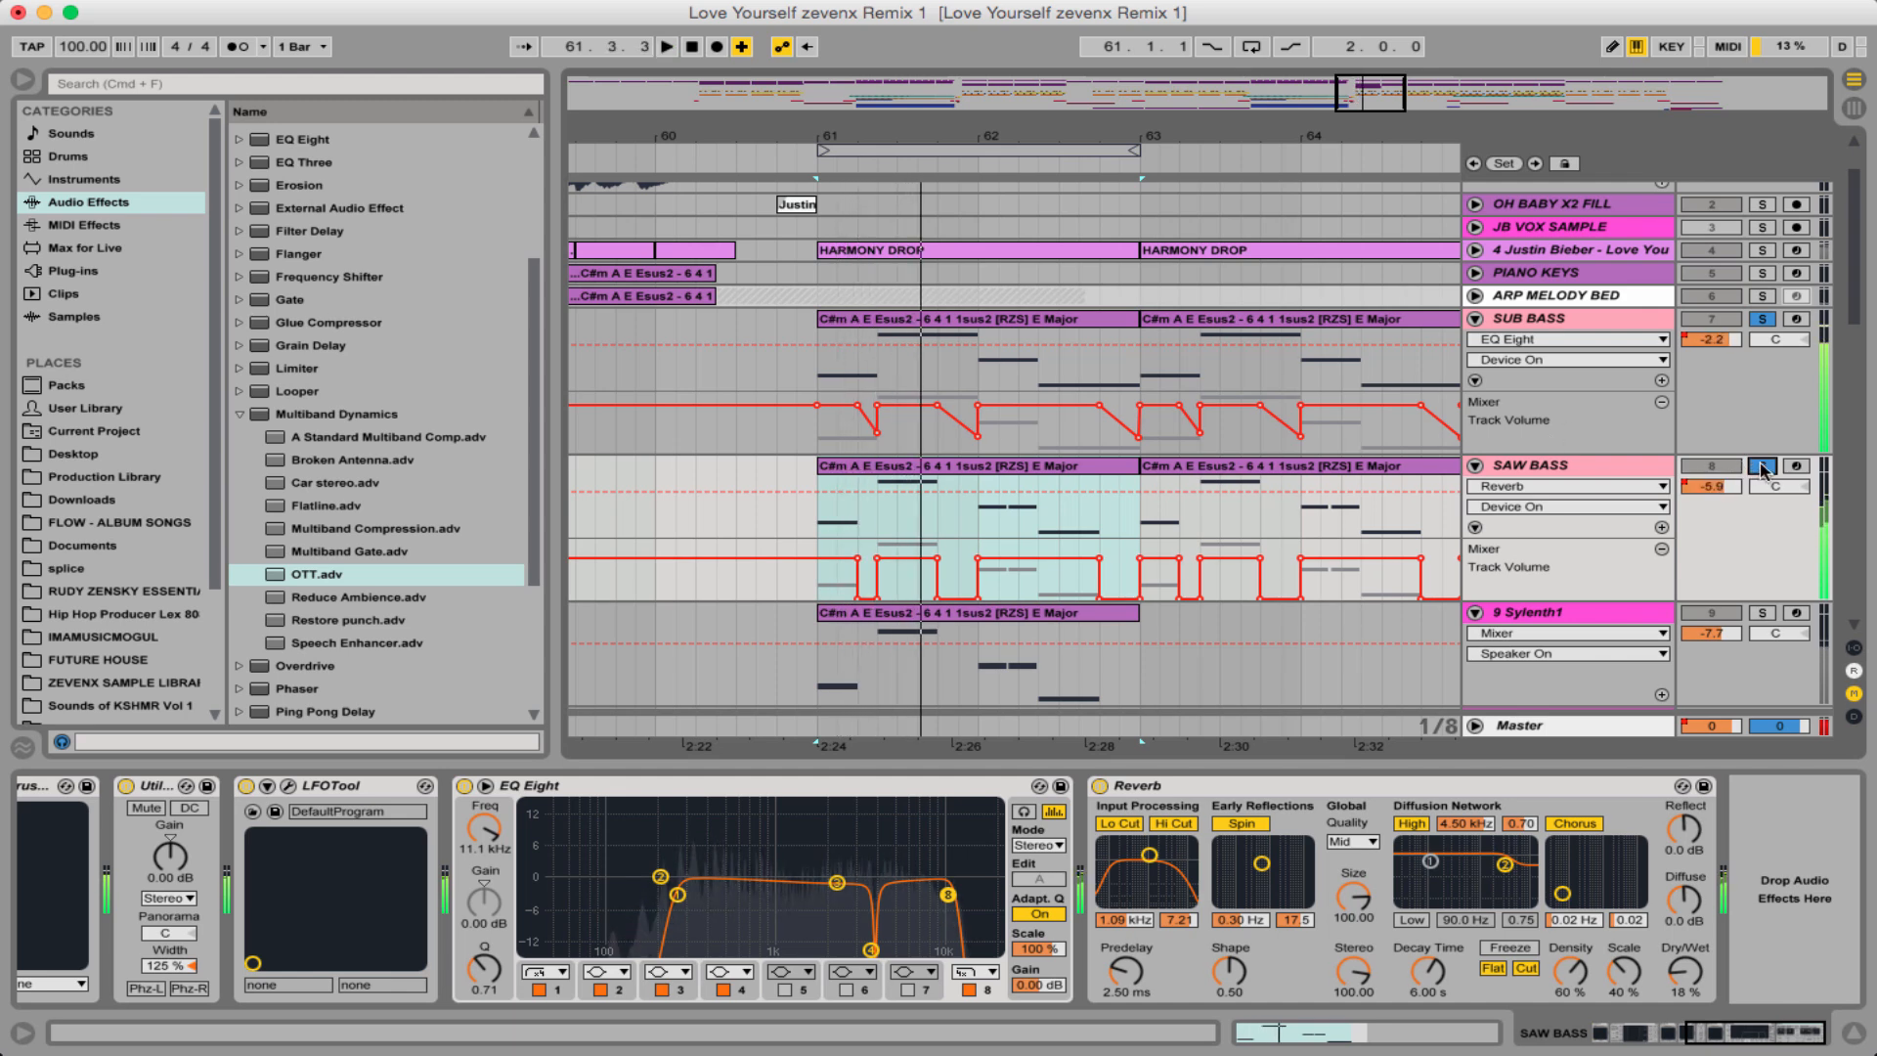
- Clear the solos on both bass tracks, play the full mix from position 60.4.1 through the drop, and stop playback
click(1763, 466)
key(space)
click(779, 424)
key(space)
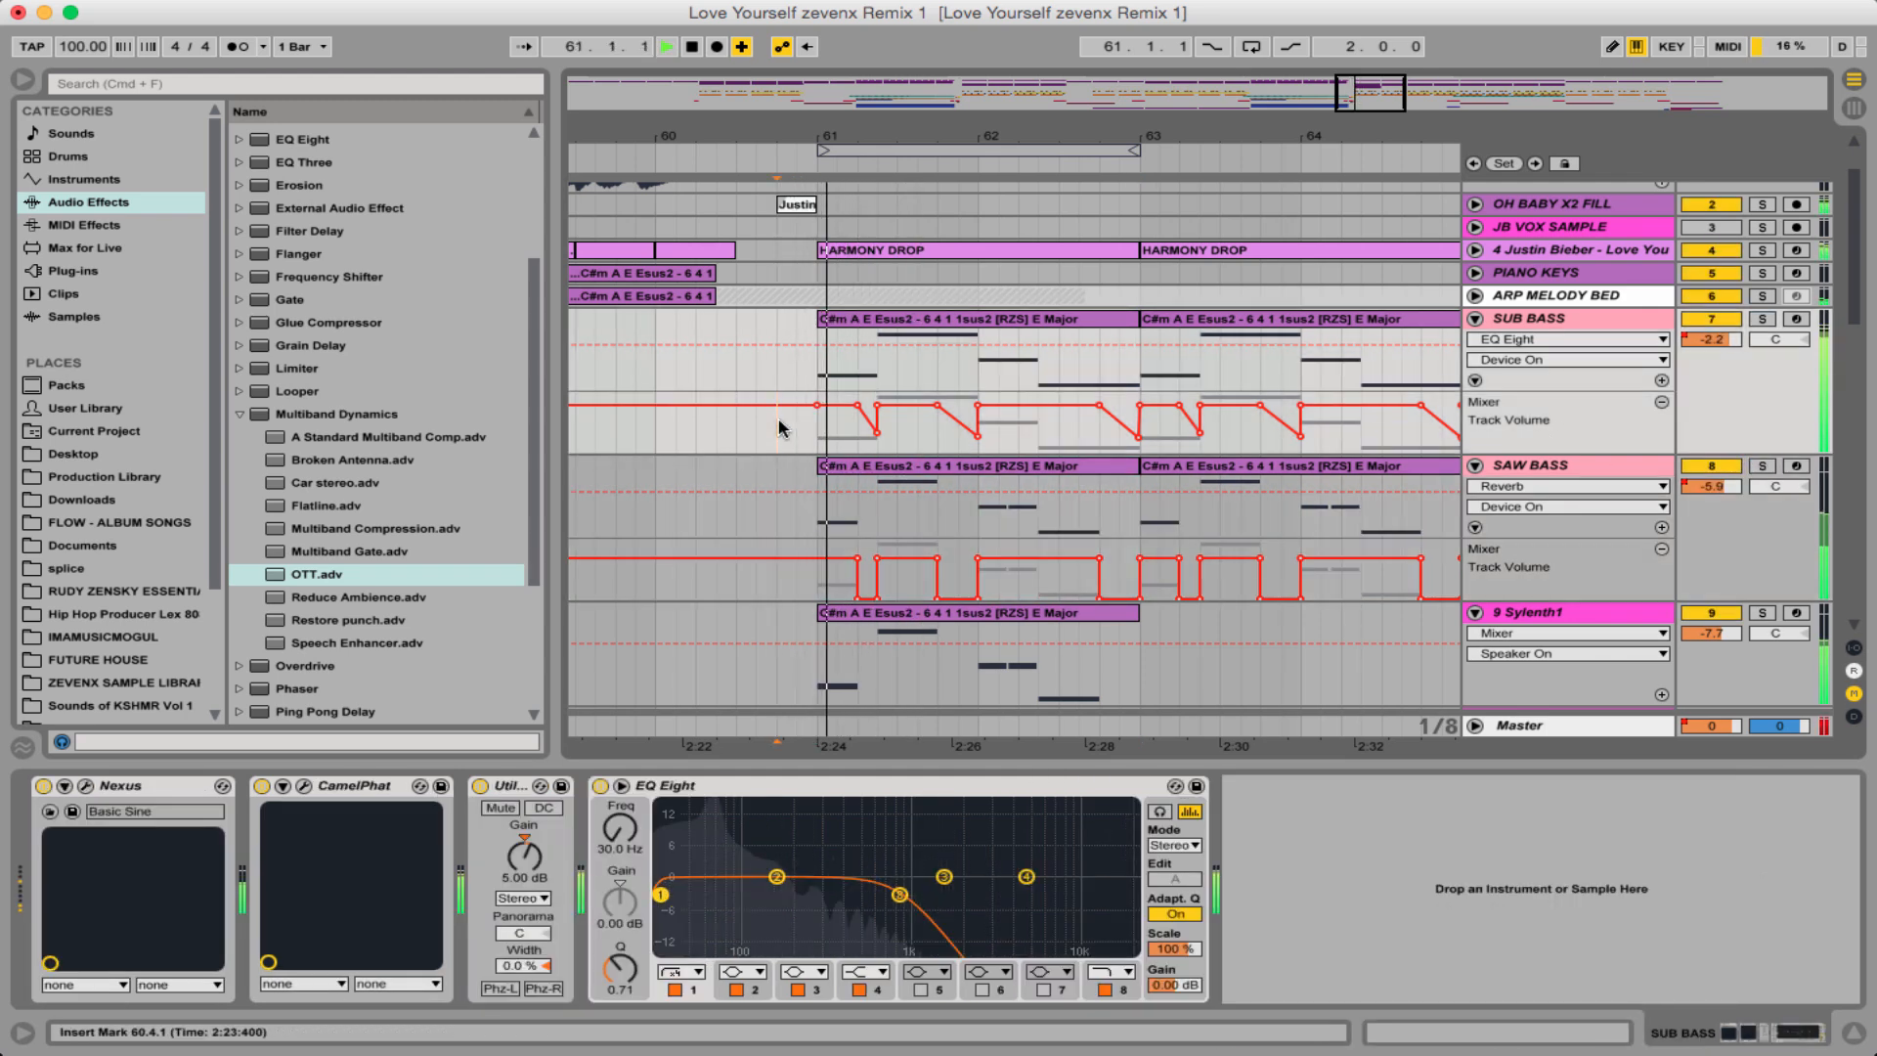
scroll(1485, 481, down, 2)
scroll(1485, 482, down, 1)
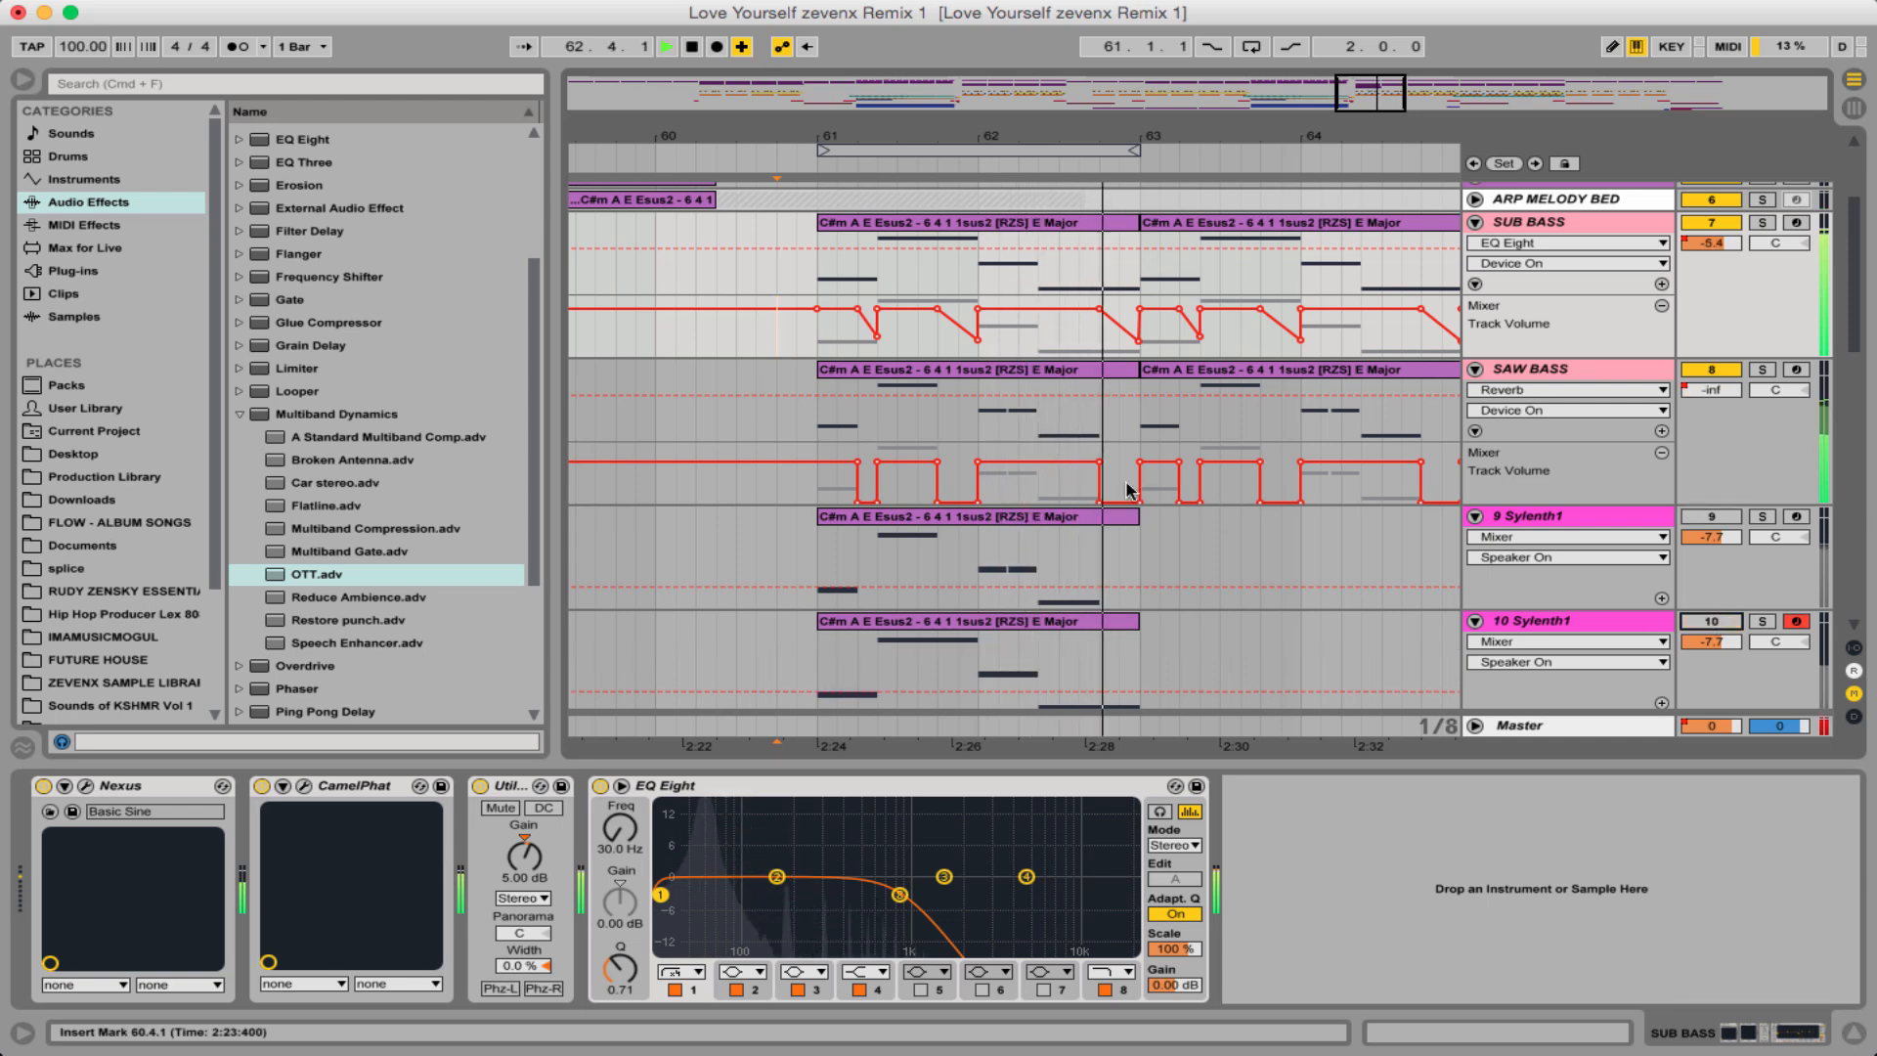
scroll(1129, 490, down, 4)
scroll(1129, 490, up, 10)
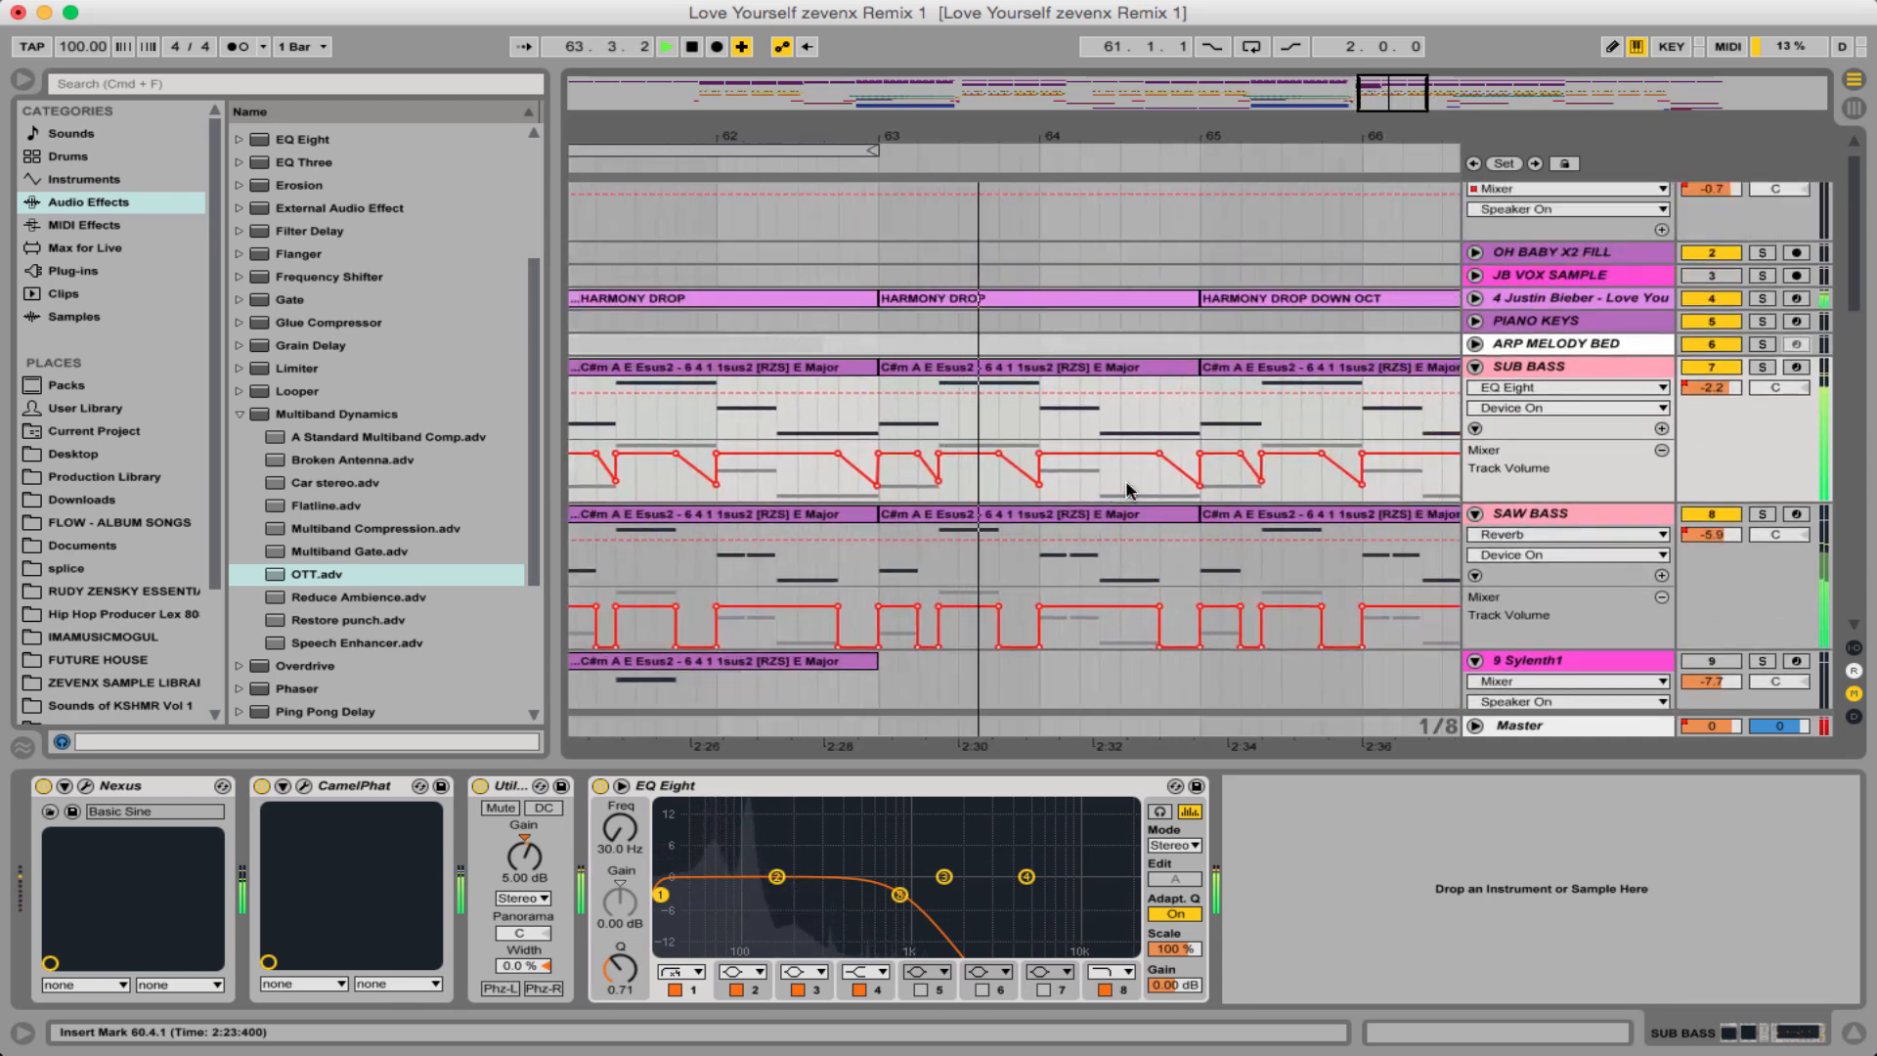
scroll(1129, 491, right, 8)
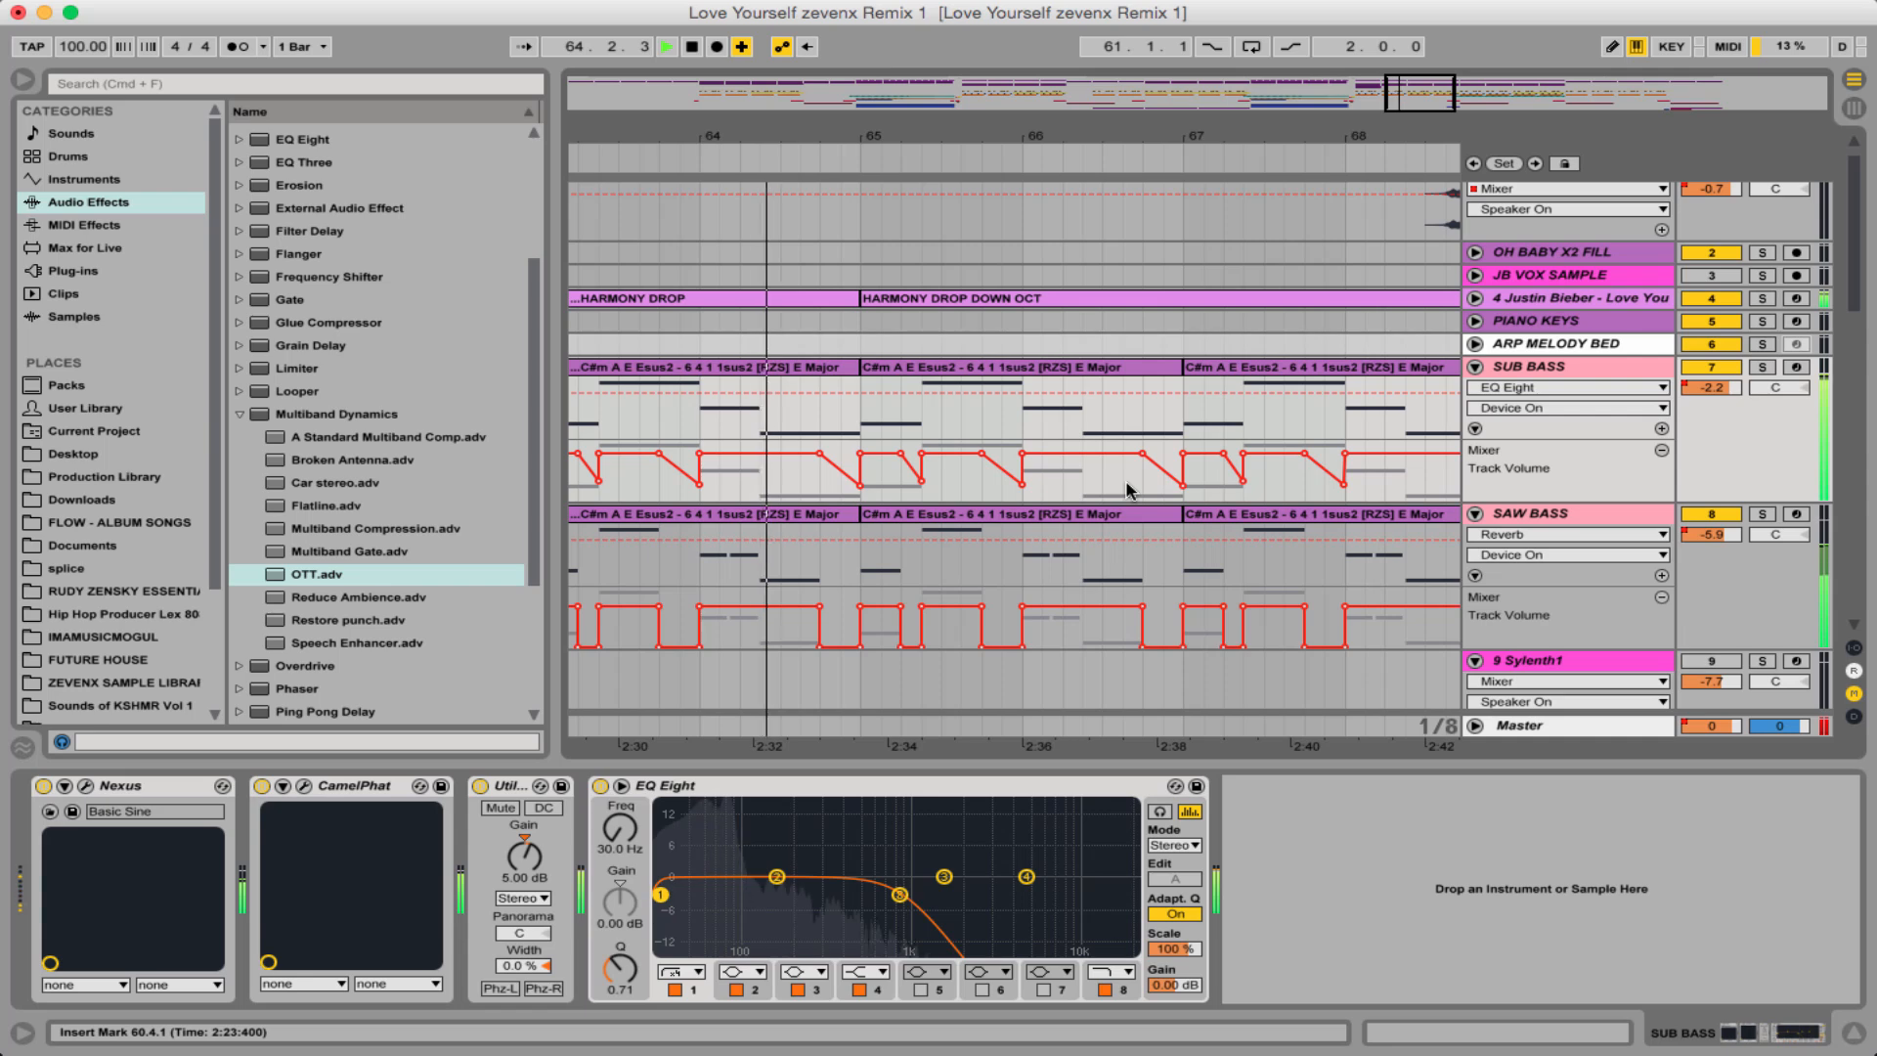
key(space)
- Select the SUB BASS clip at bar 61, and inspect the device chains of 9 Sylenth1, SUB BASS and SAW BASS in turn
scroll(1129, 490, left, 20)
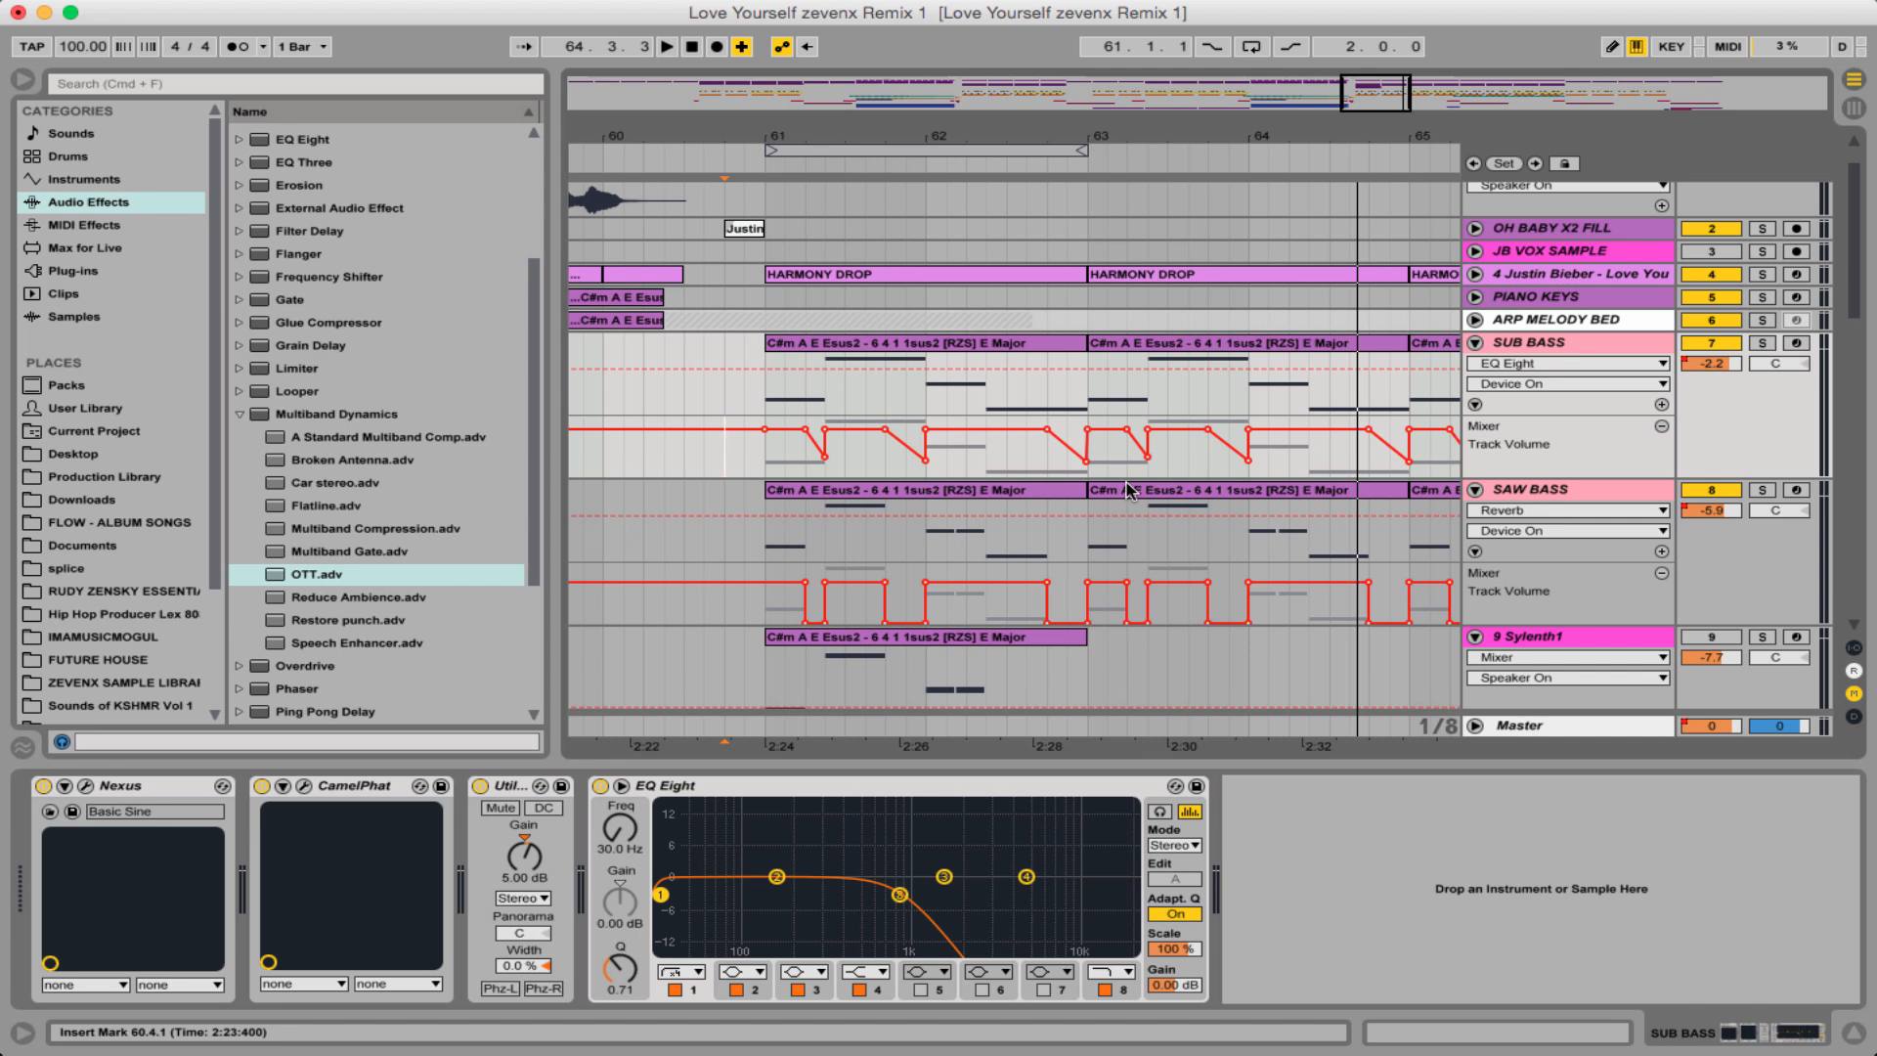
click(898, 342)
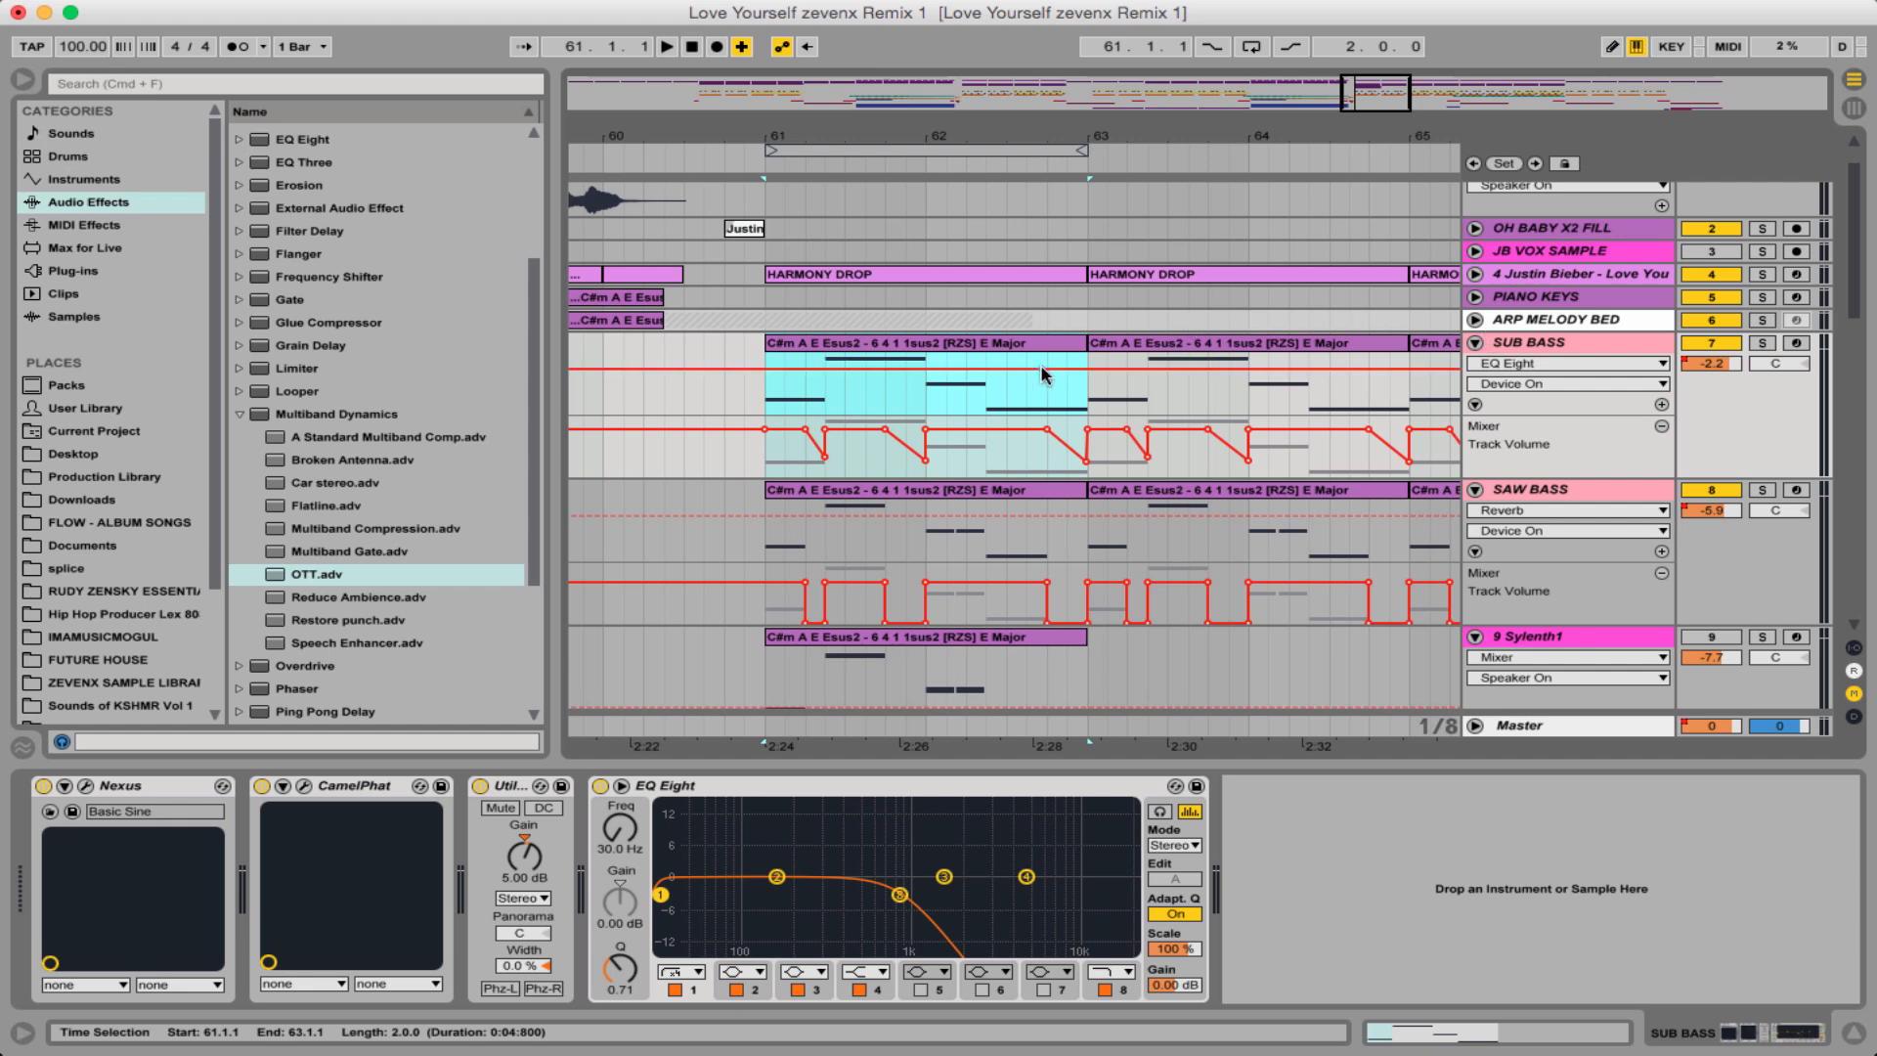
scroll(1045, 374, down, 3)
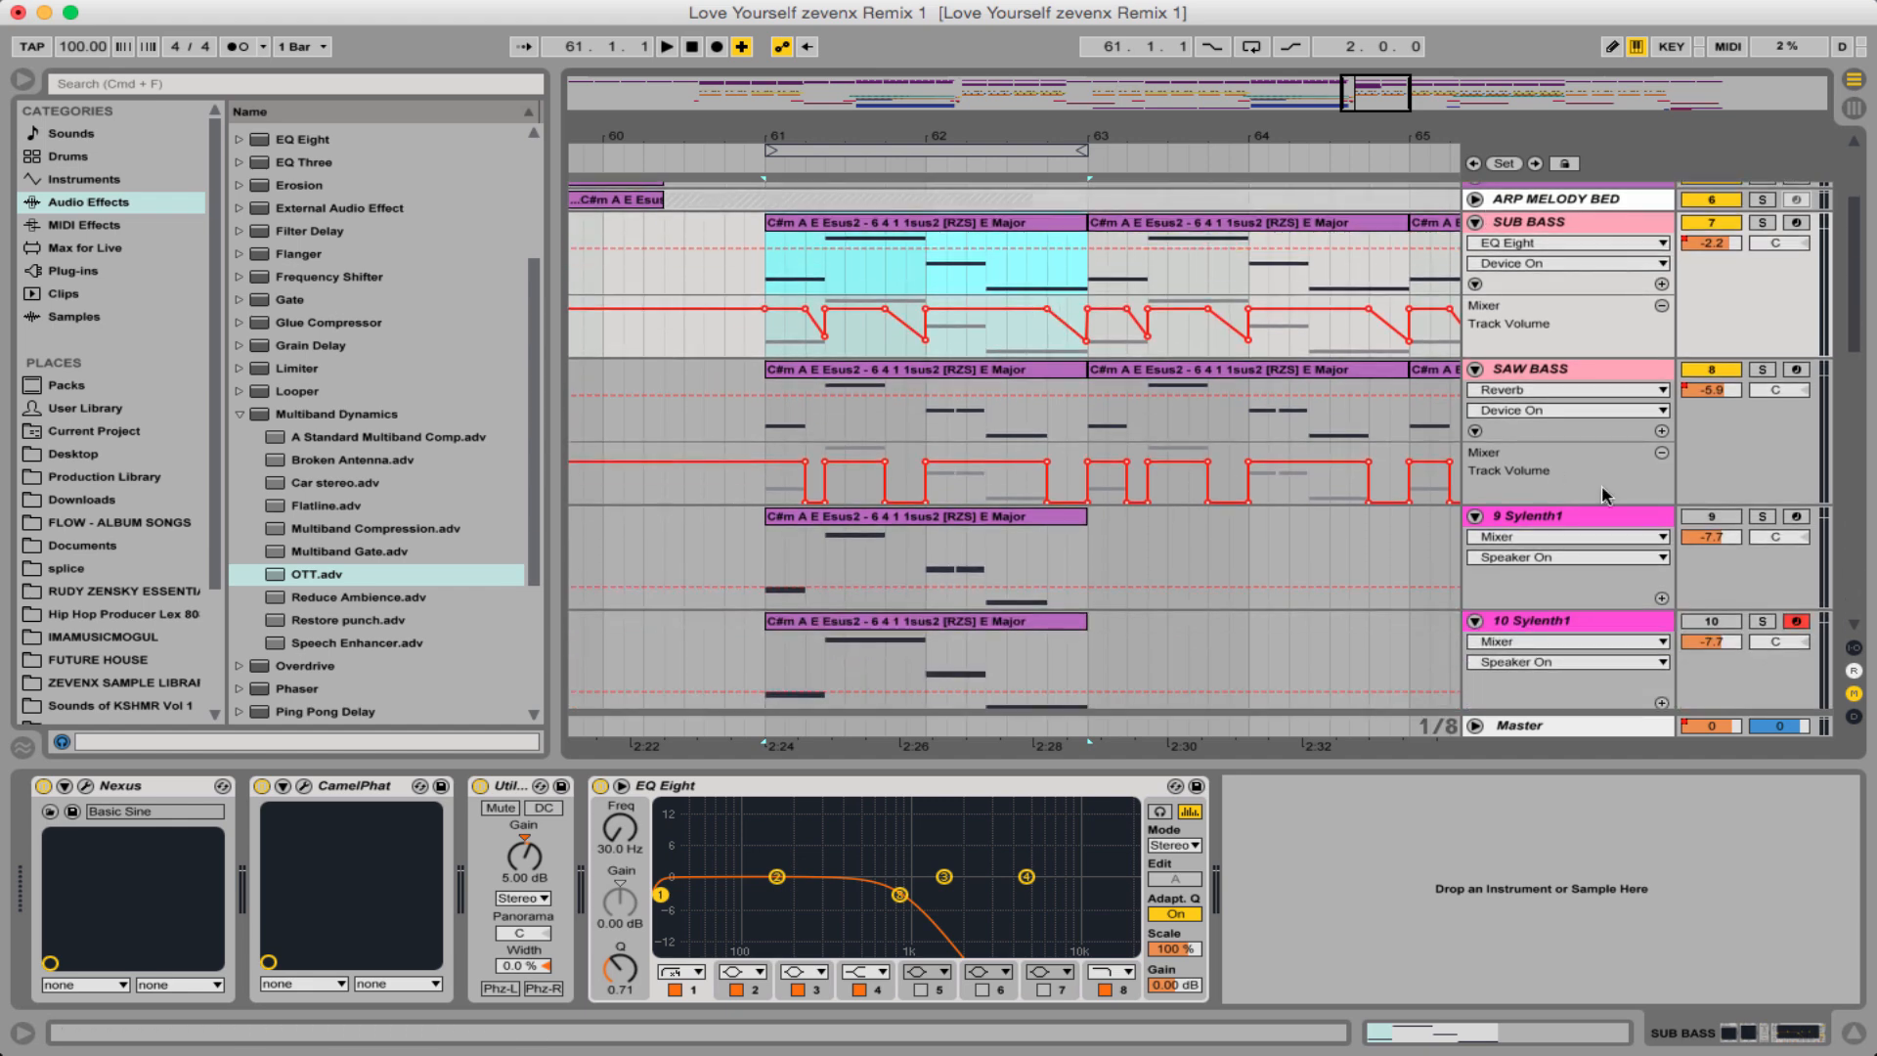
click(1538, 519)
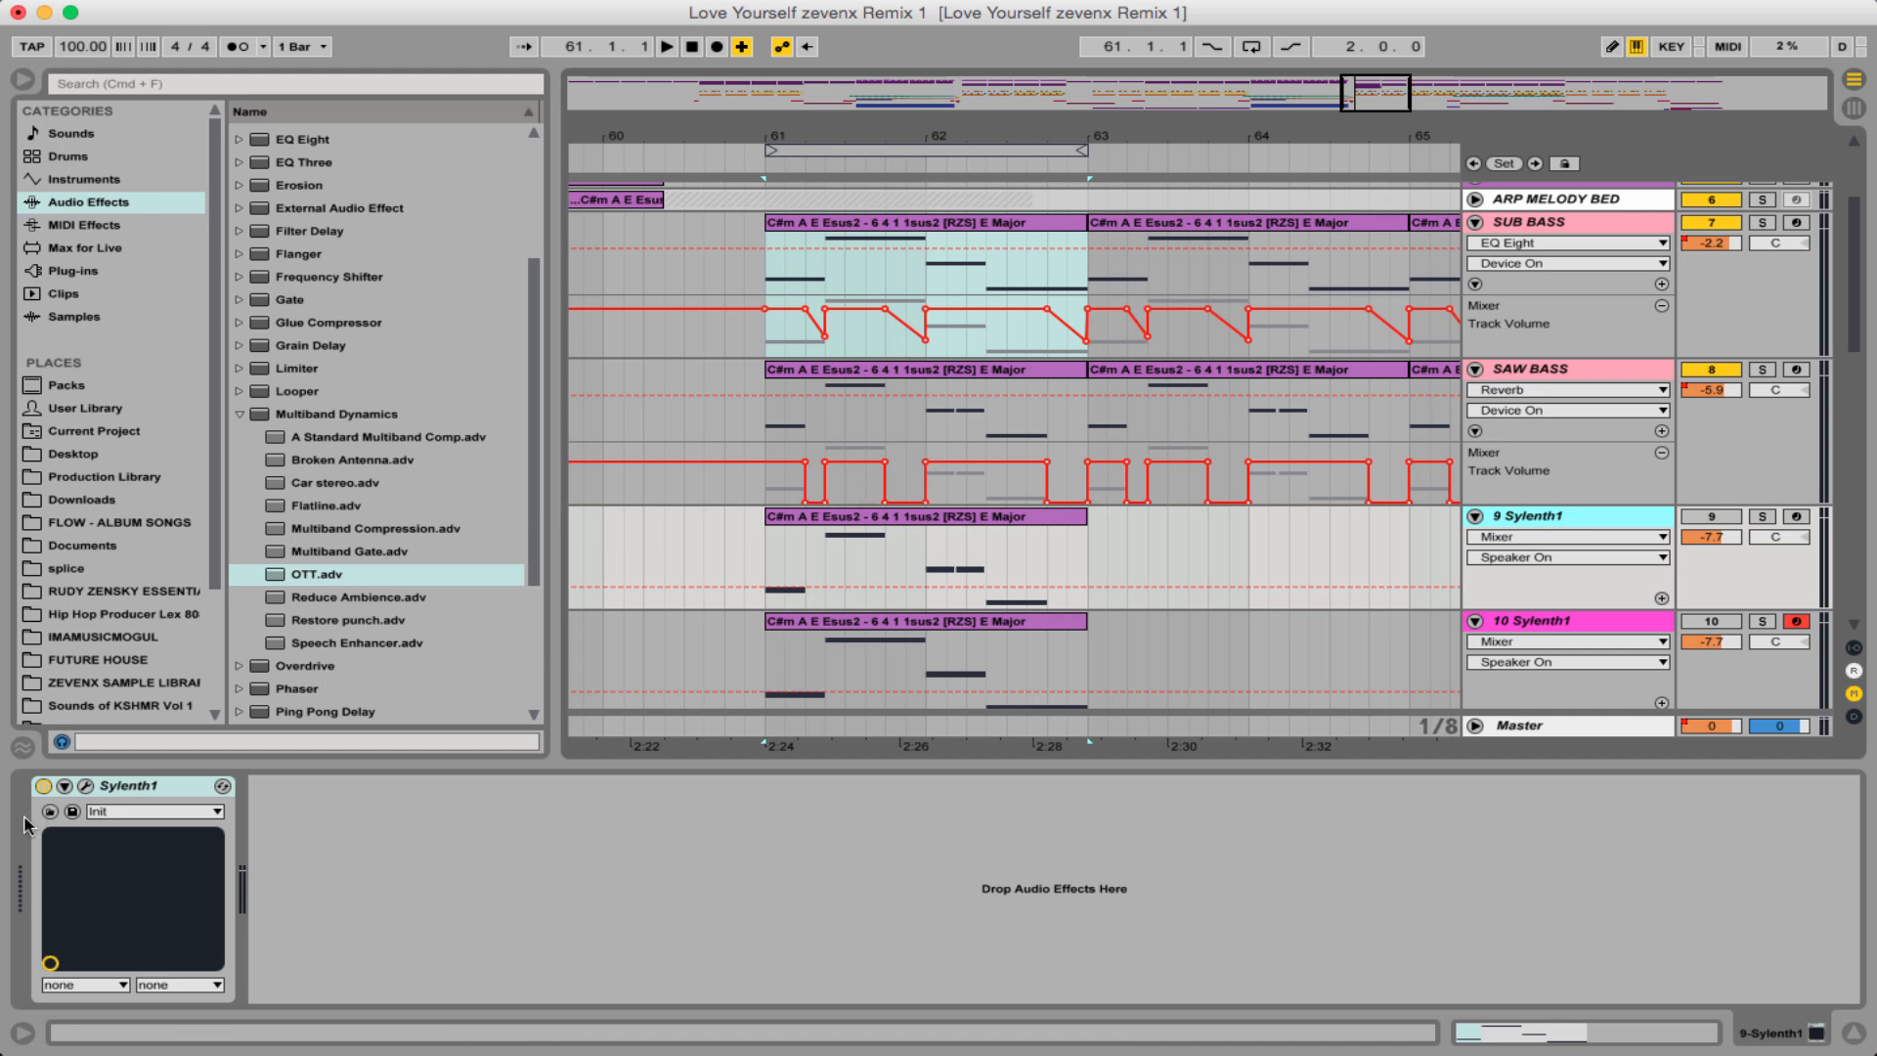
click(1575, 226)
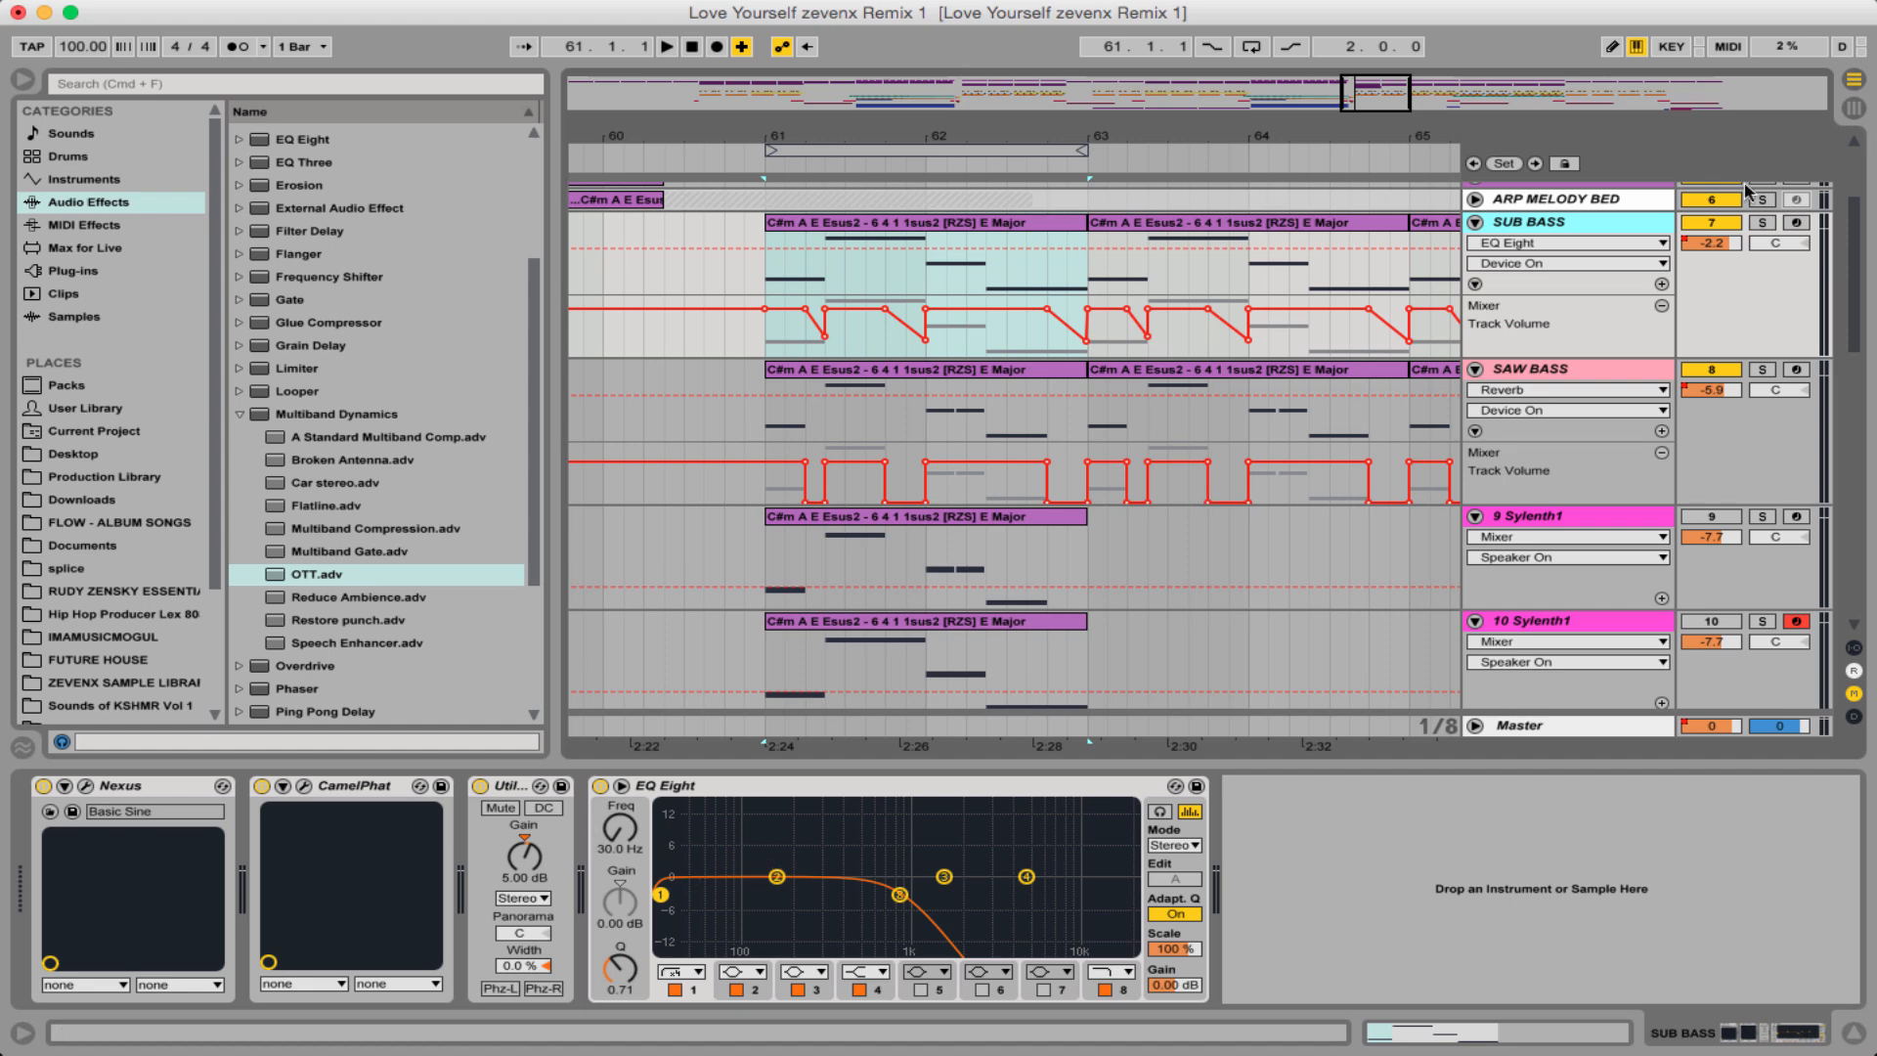
click(1564, 378)
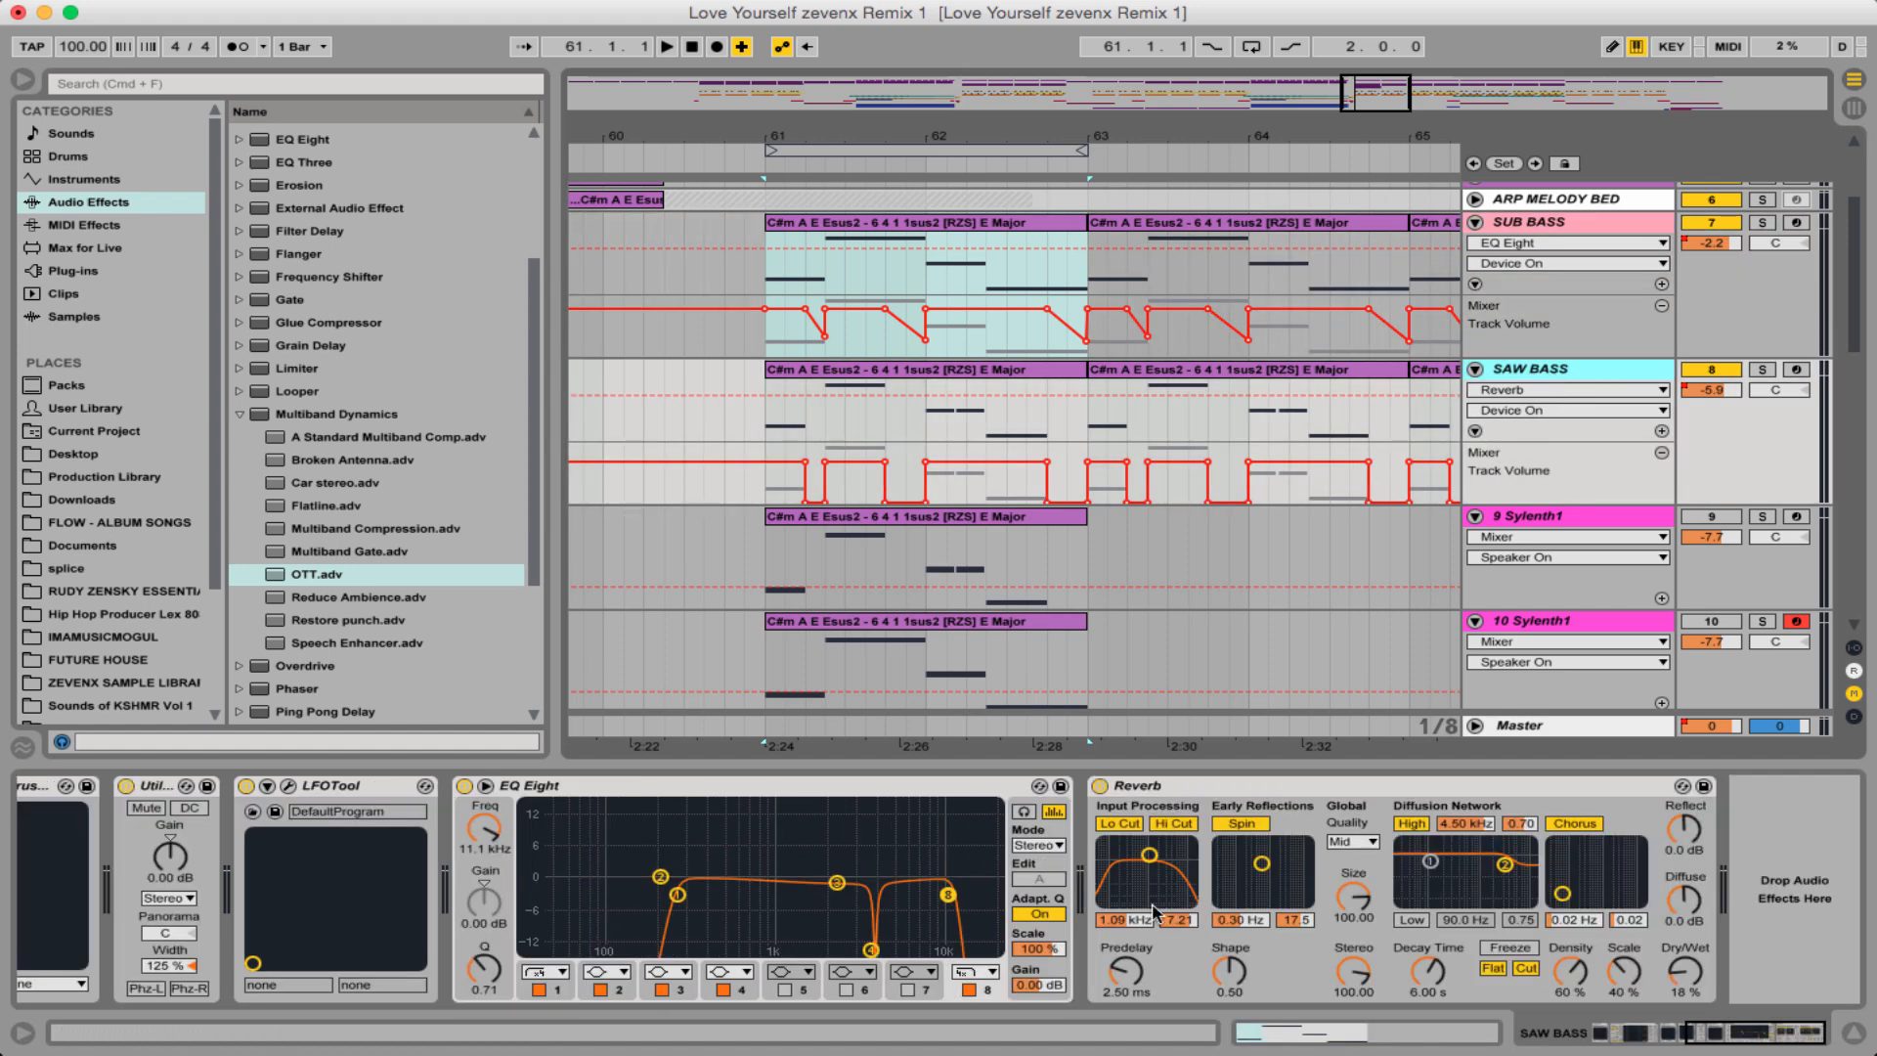
scroll(1156, 913, left, 10)
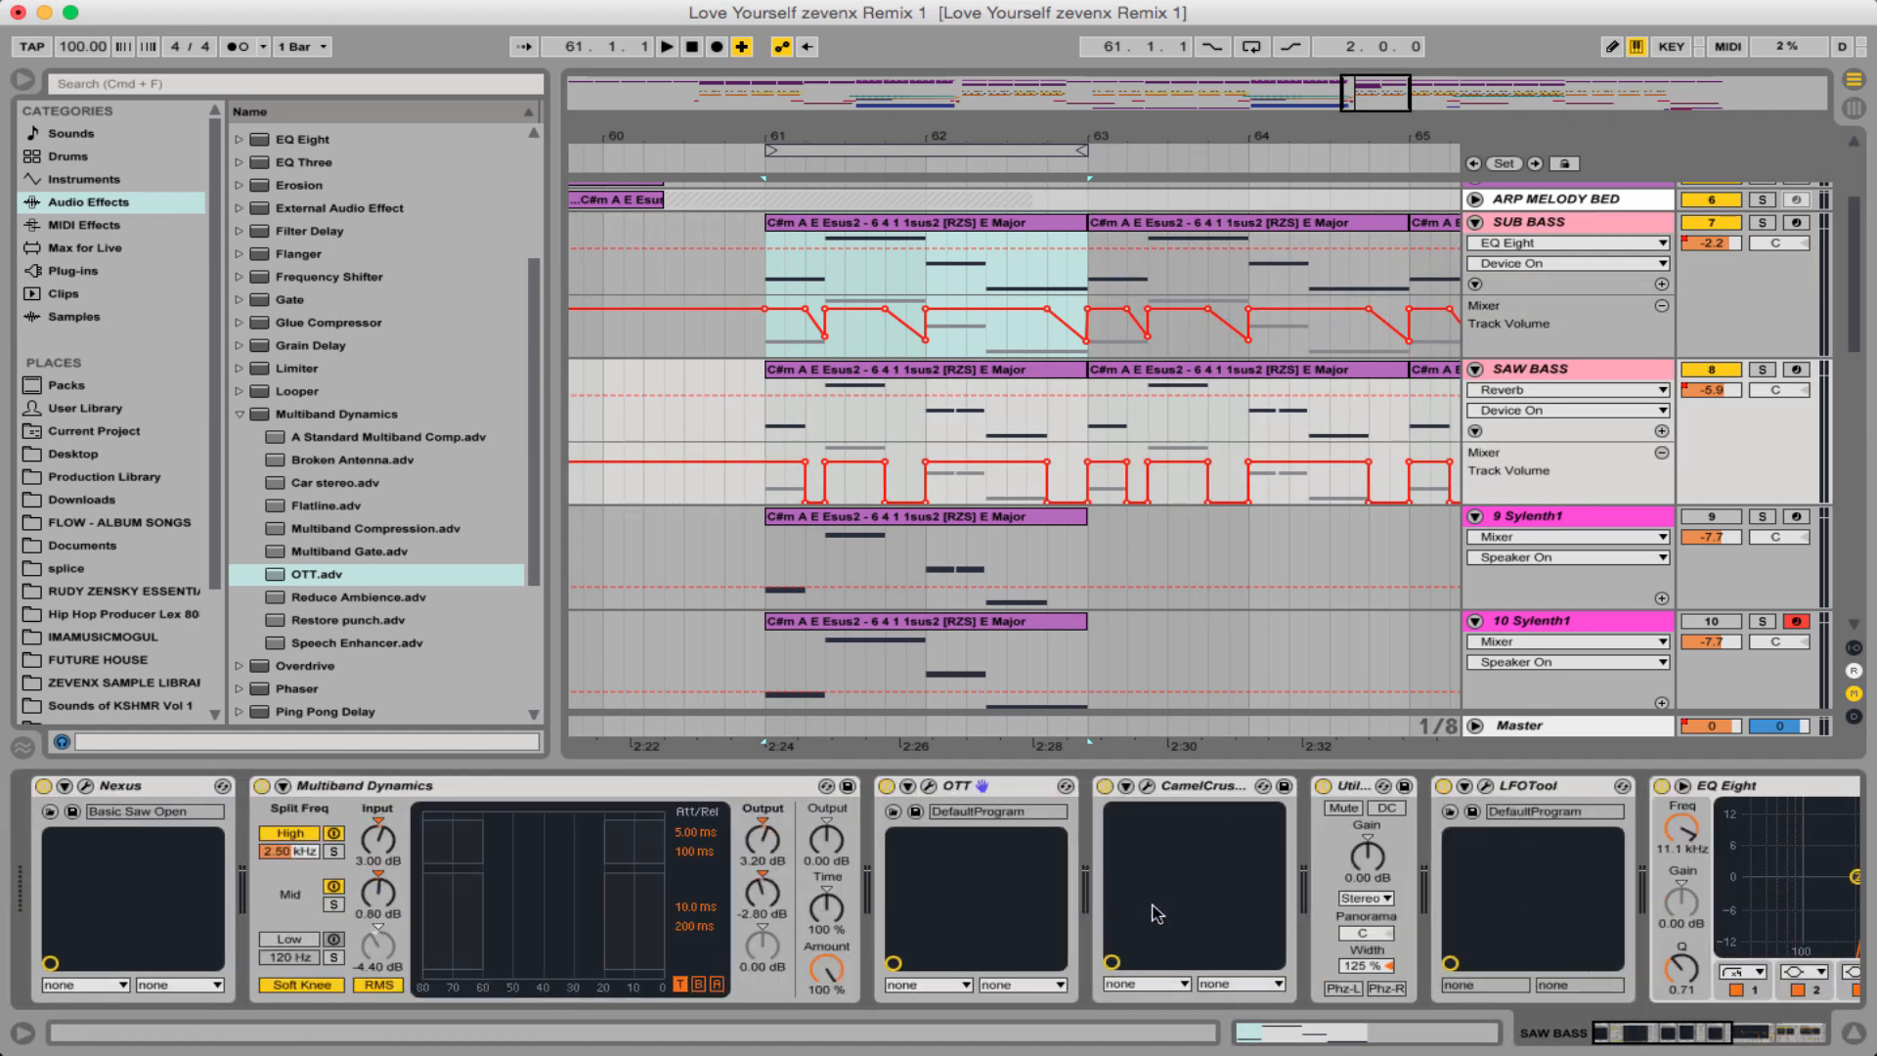